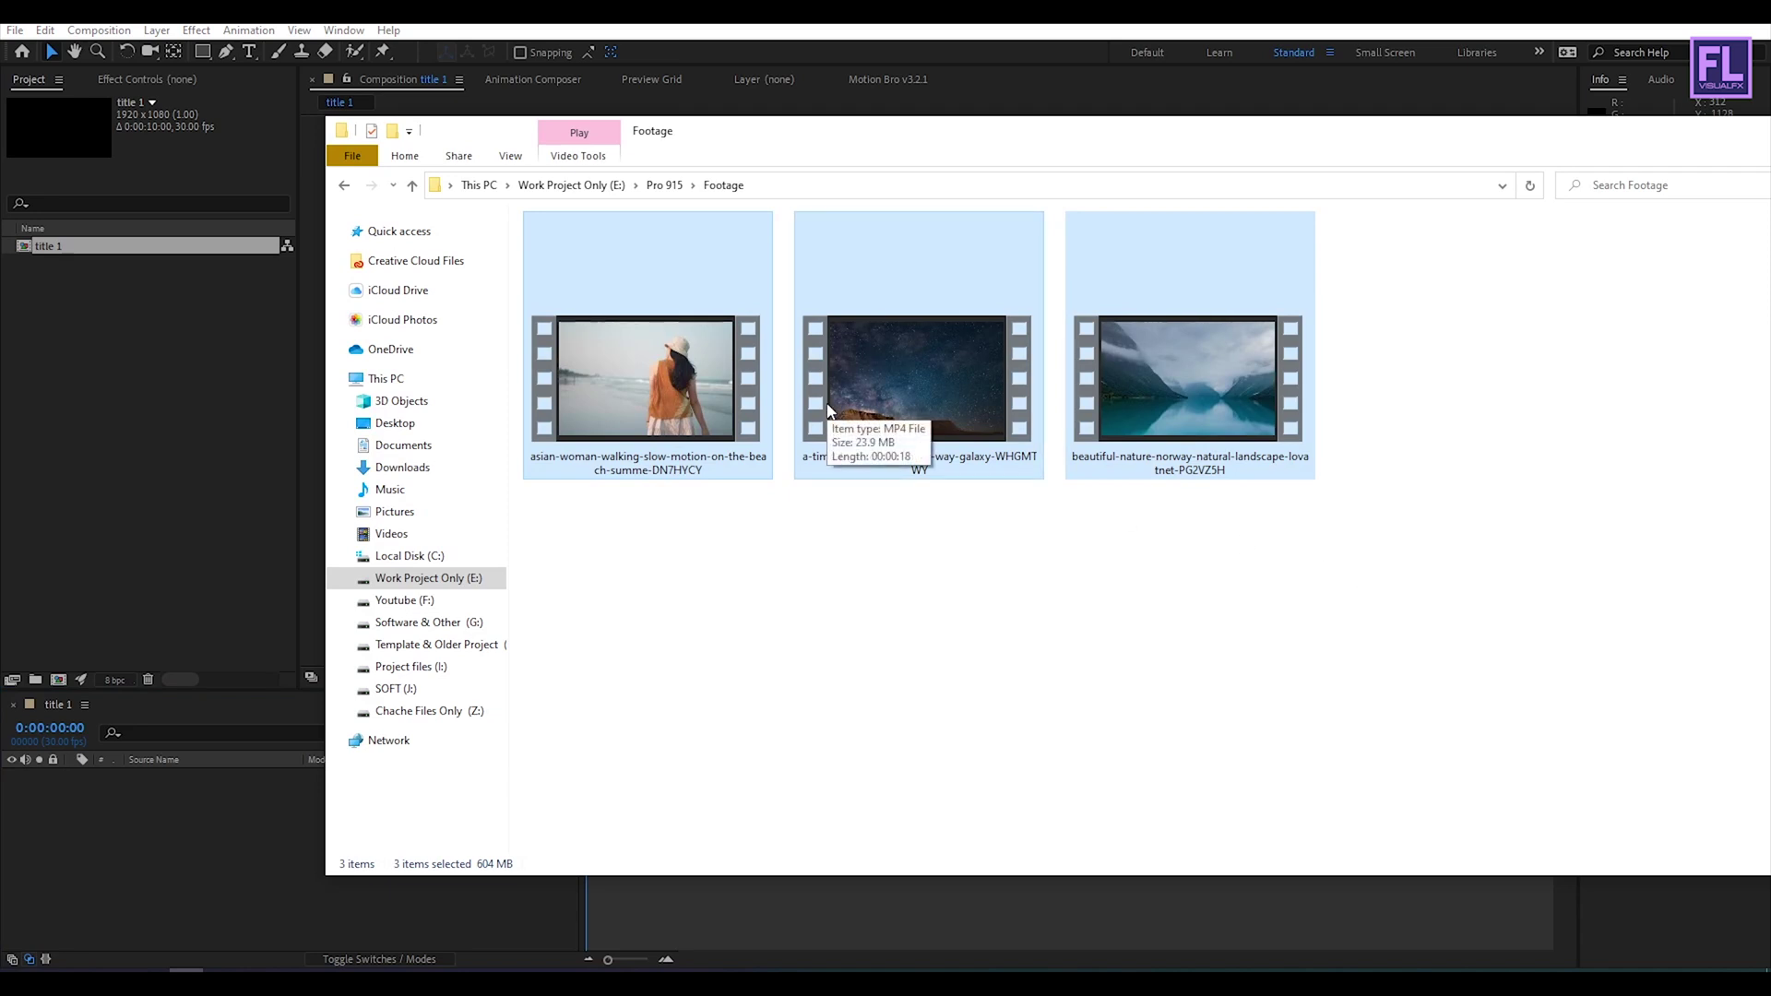
# Step: Import the three video clips selected in the Footage folder into the project
pyautogui.moveTo(850, 406); pyautogui.dragTo(151, 339)
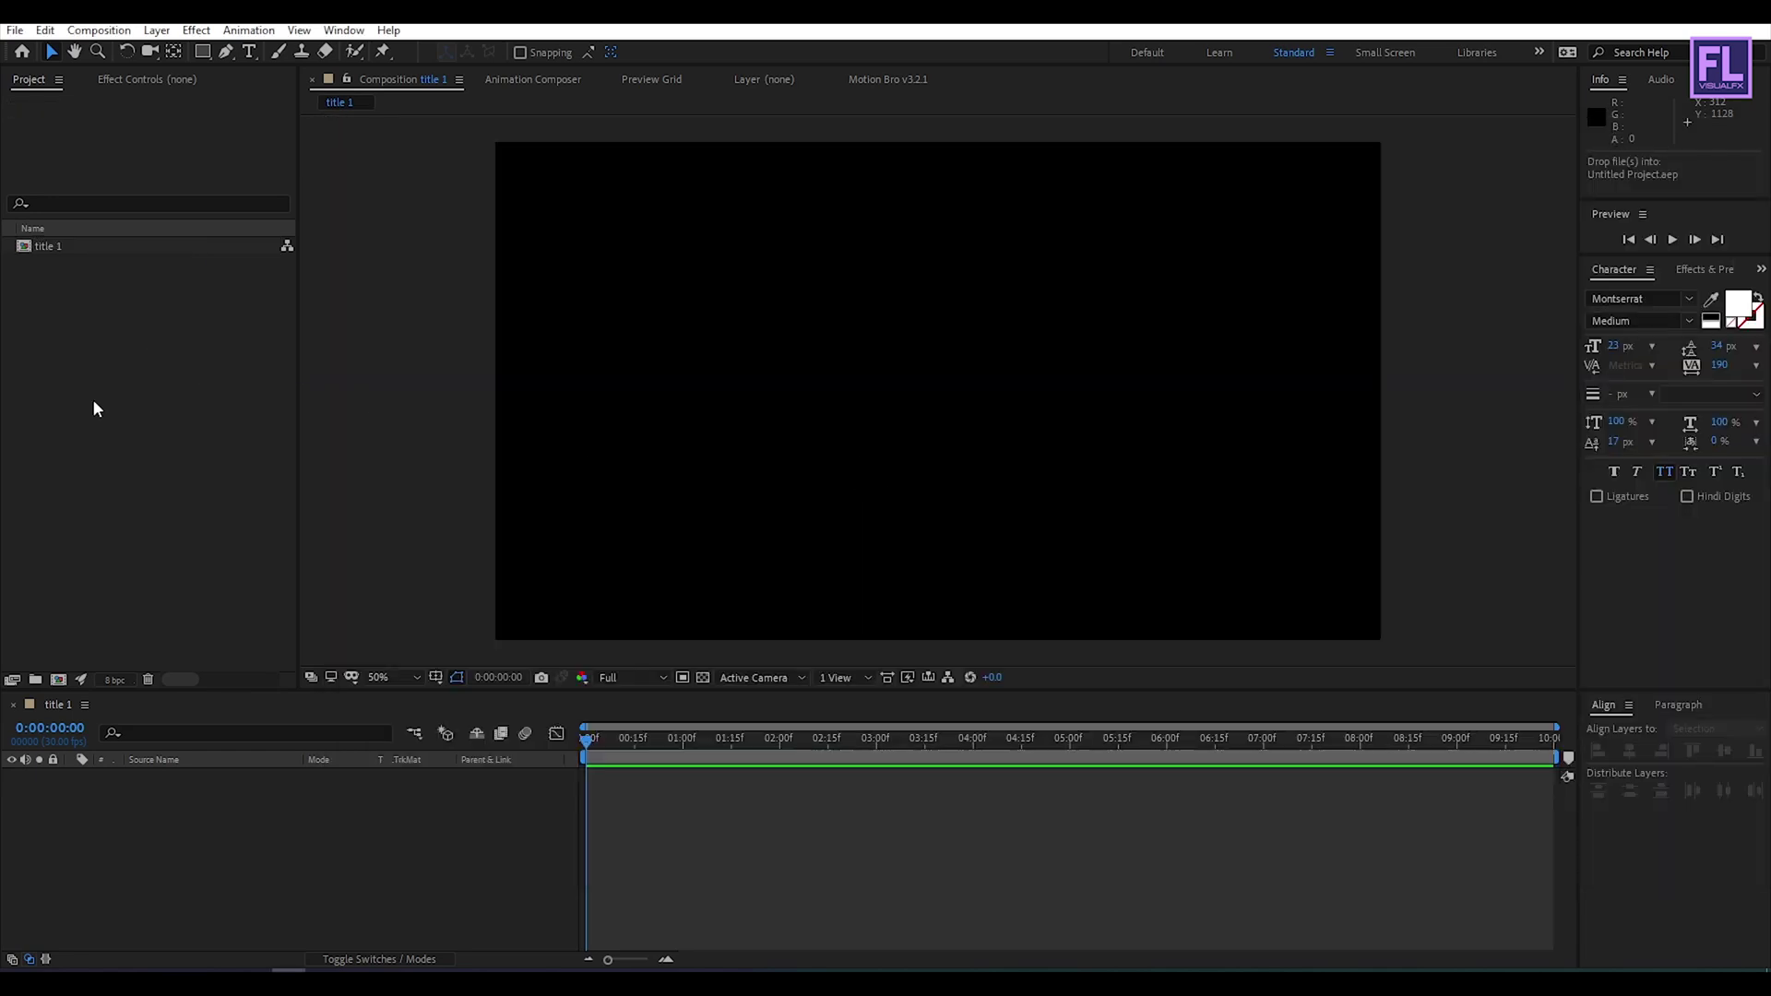
pyautogui.moveTo(93, 402); pyautogui.dragTo(102, 396)
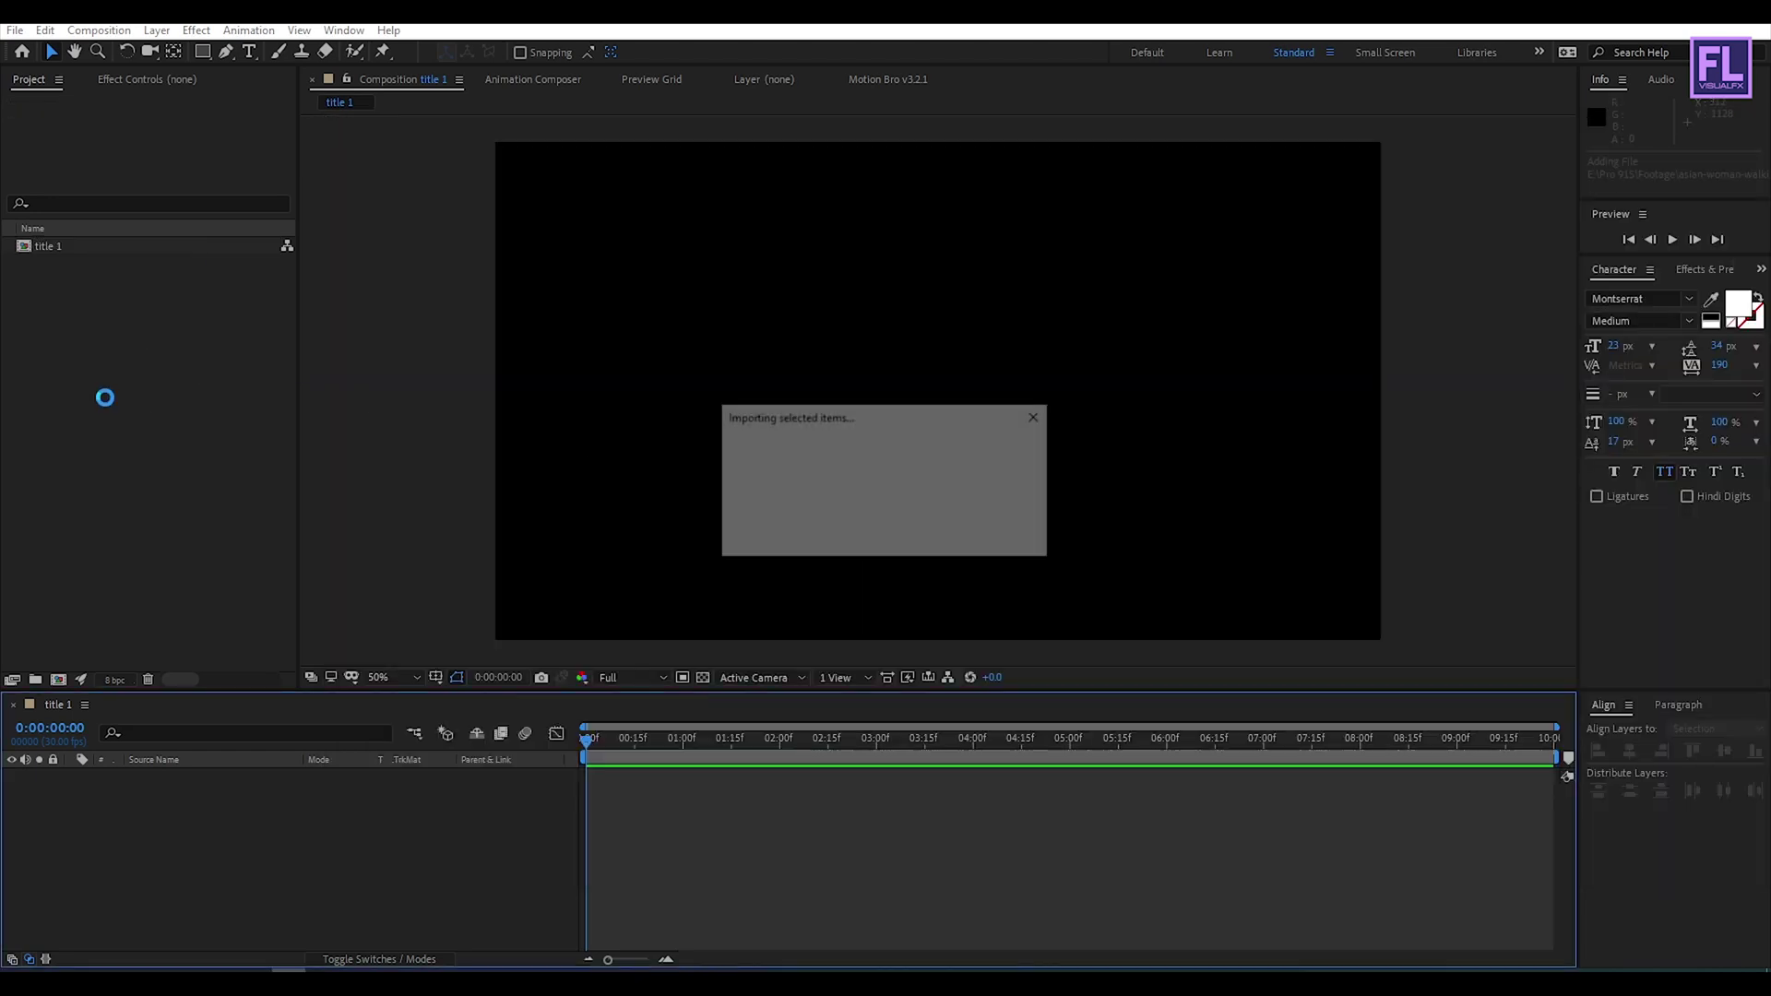
pyautogui.click(103, 396)
# Step: Add the woman-walking-on-the-beach clip to the title 1 composition and fit it to the composition size
pyautogui.click(117, 247)
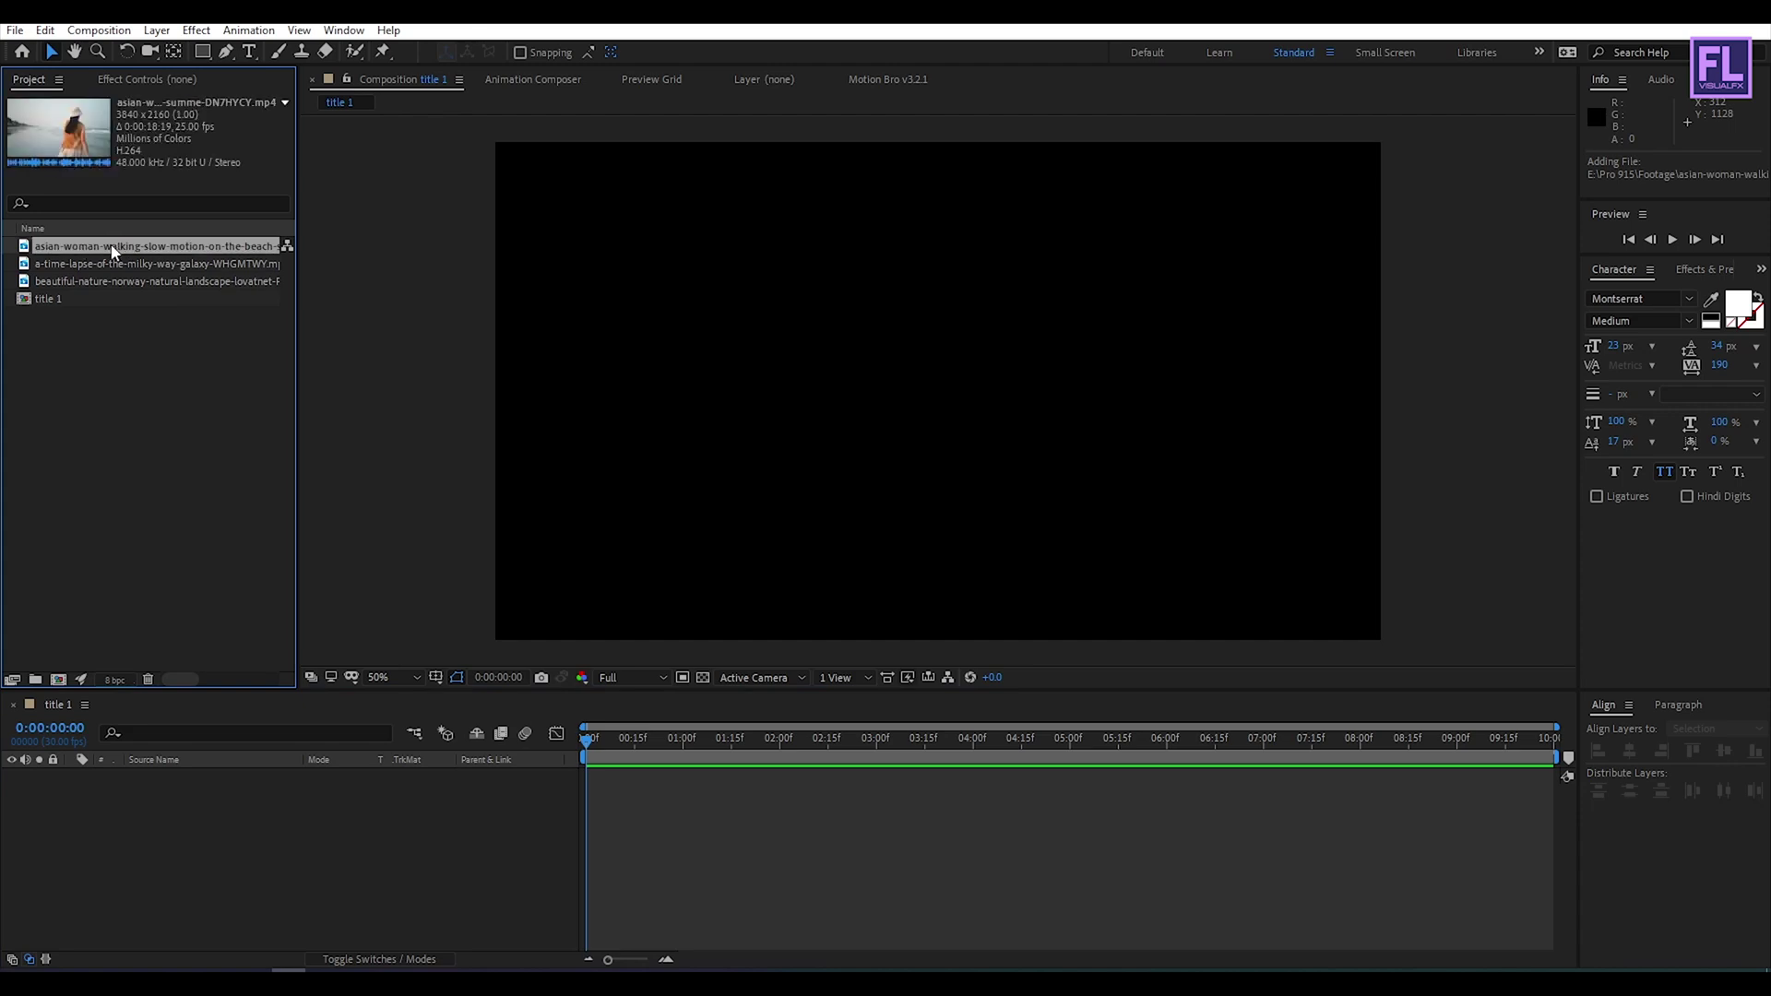
pyautogui.moveTo(126, 257); pyautogui.dragTo(242, 812)
pyautogui.rightClick(246, 783)
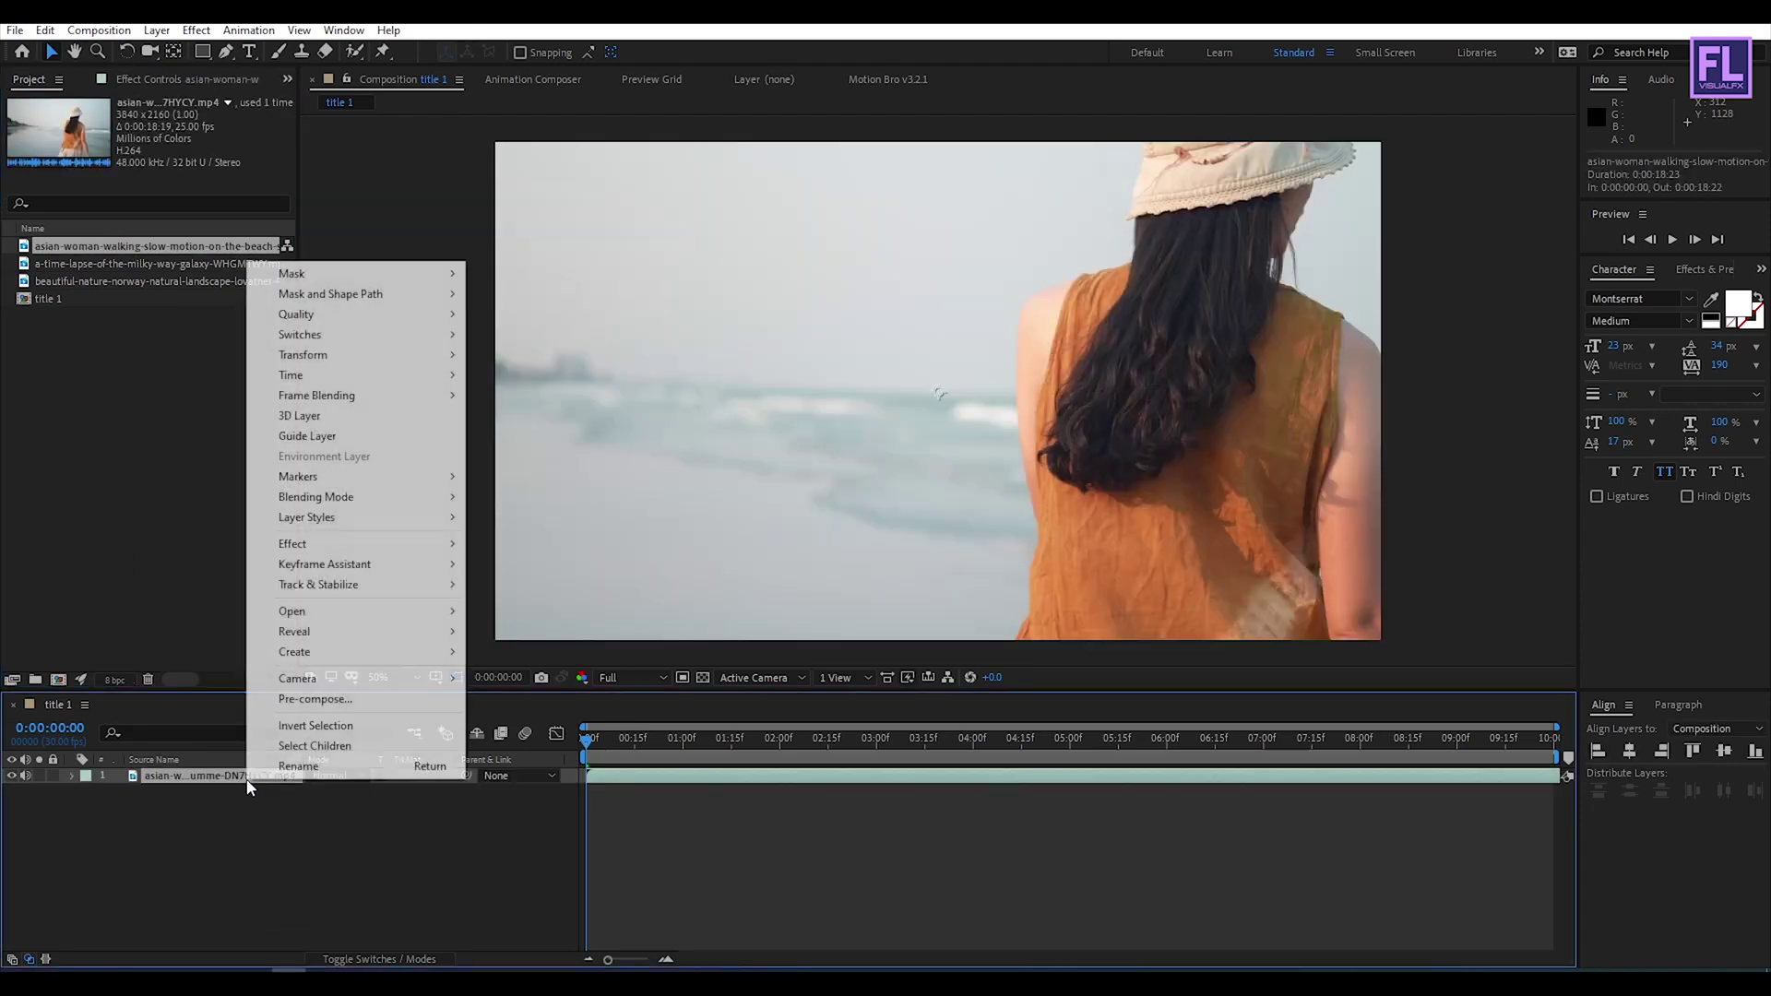
pyautogui.moveTo(343, 352)
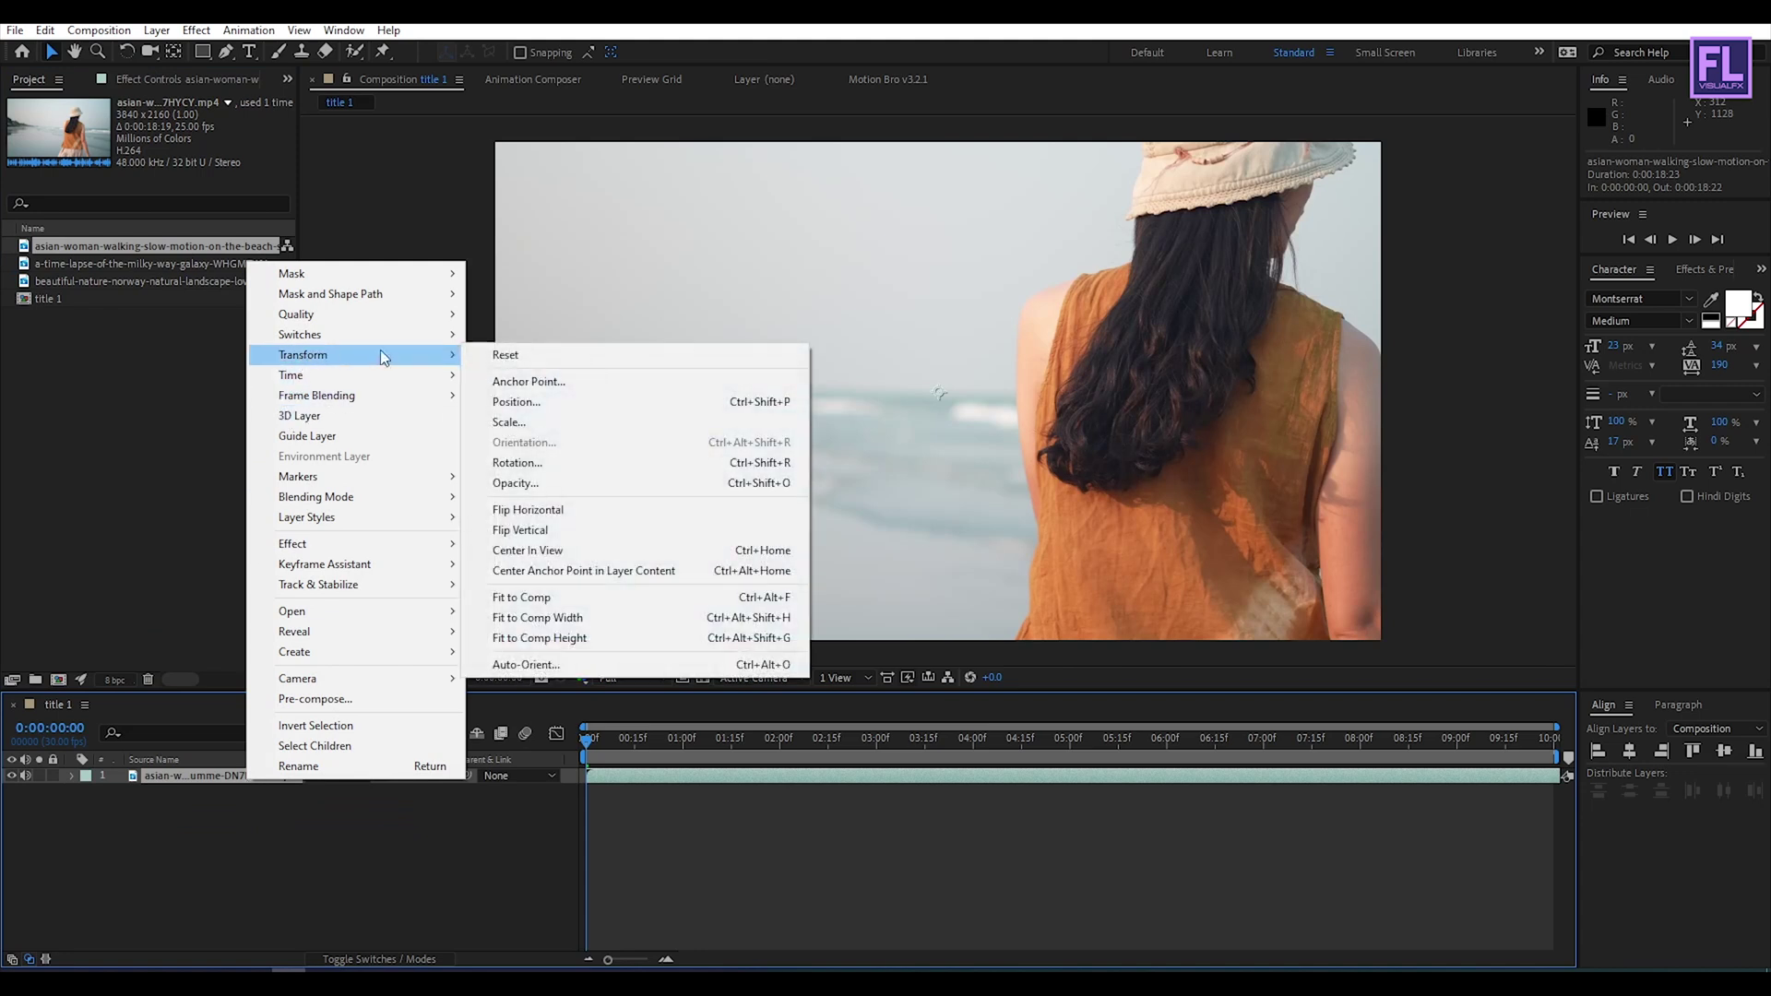
pyautogui.click(561, 598)
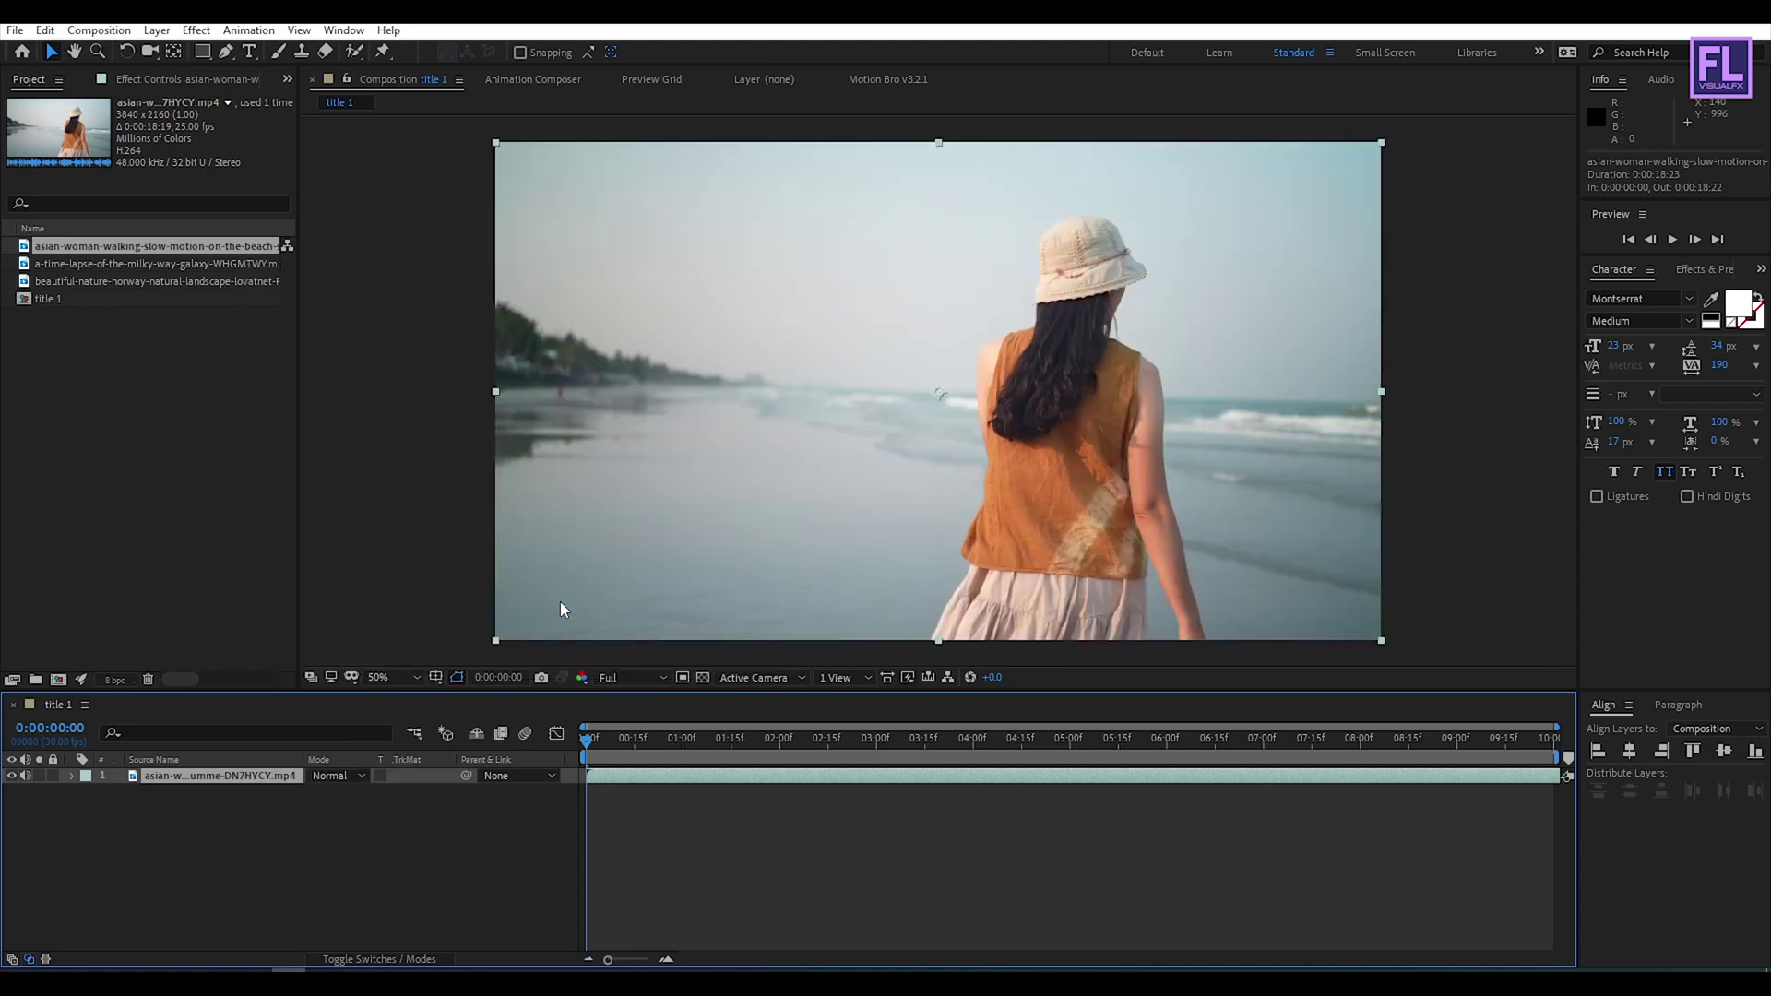
# Step: Create a new text layer above the footage with a 114 px font size and the Montserrat Bold style
pyautogui.click(215, 859)
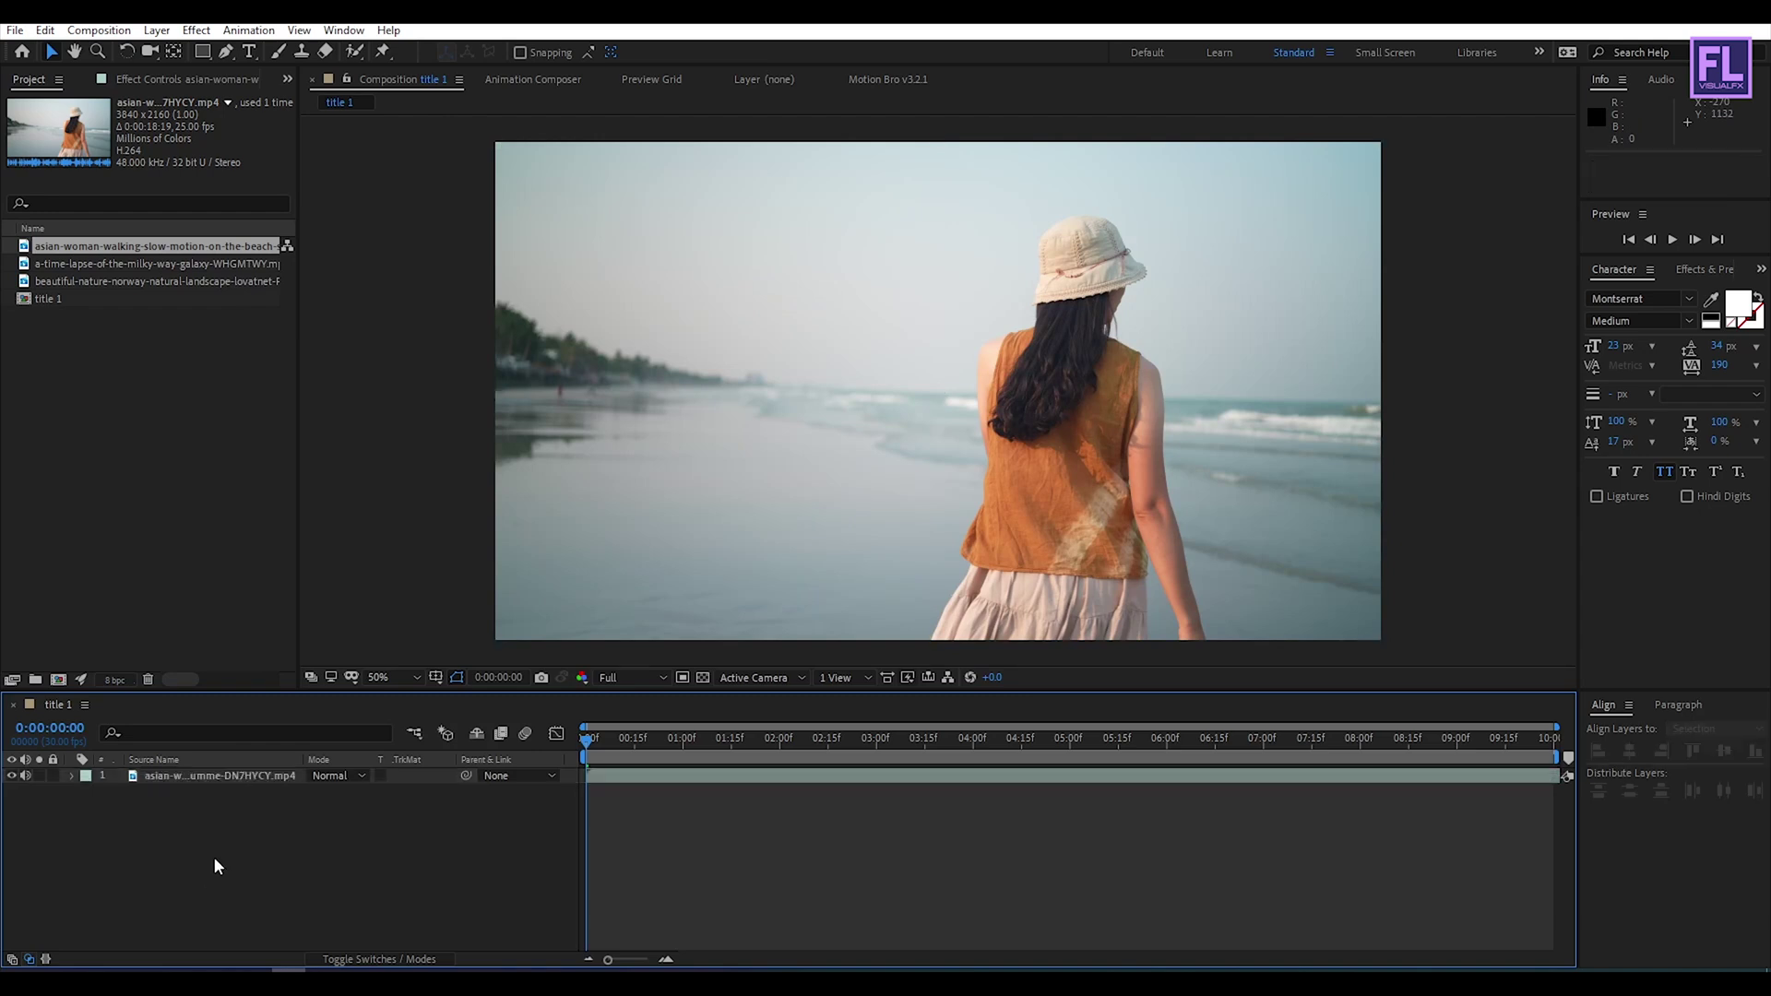
pyautogui.rightClick(195, 849)
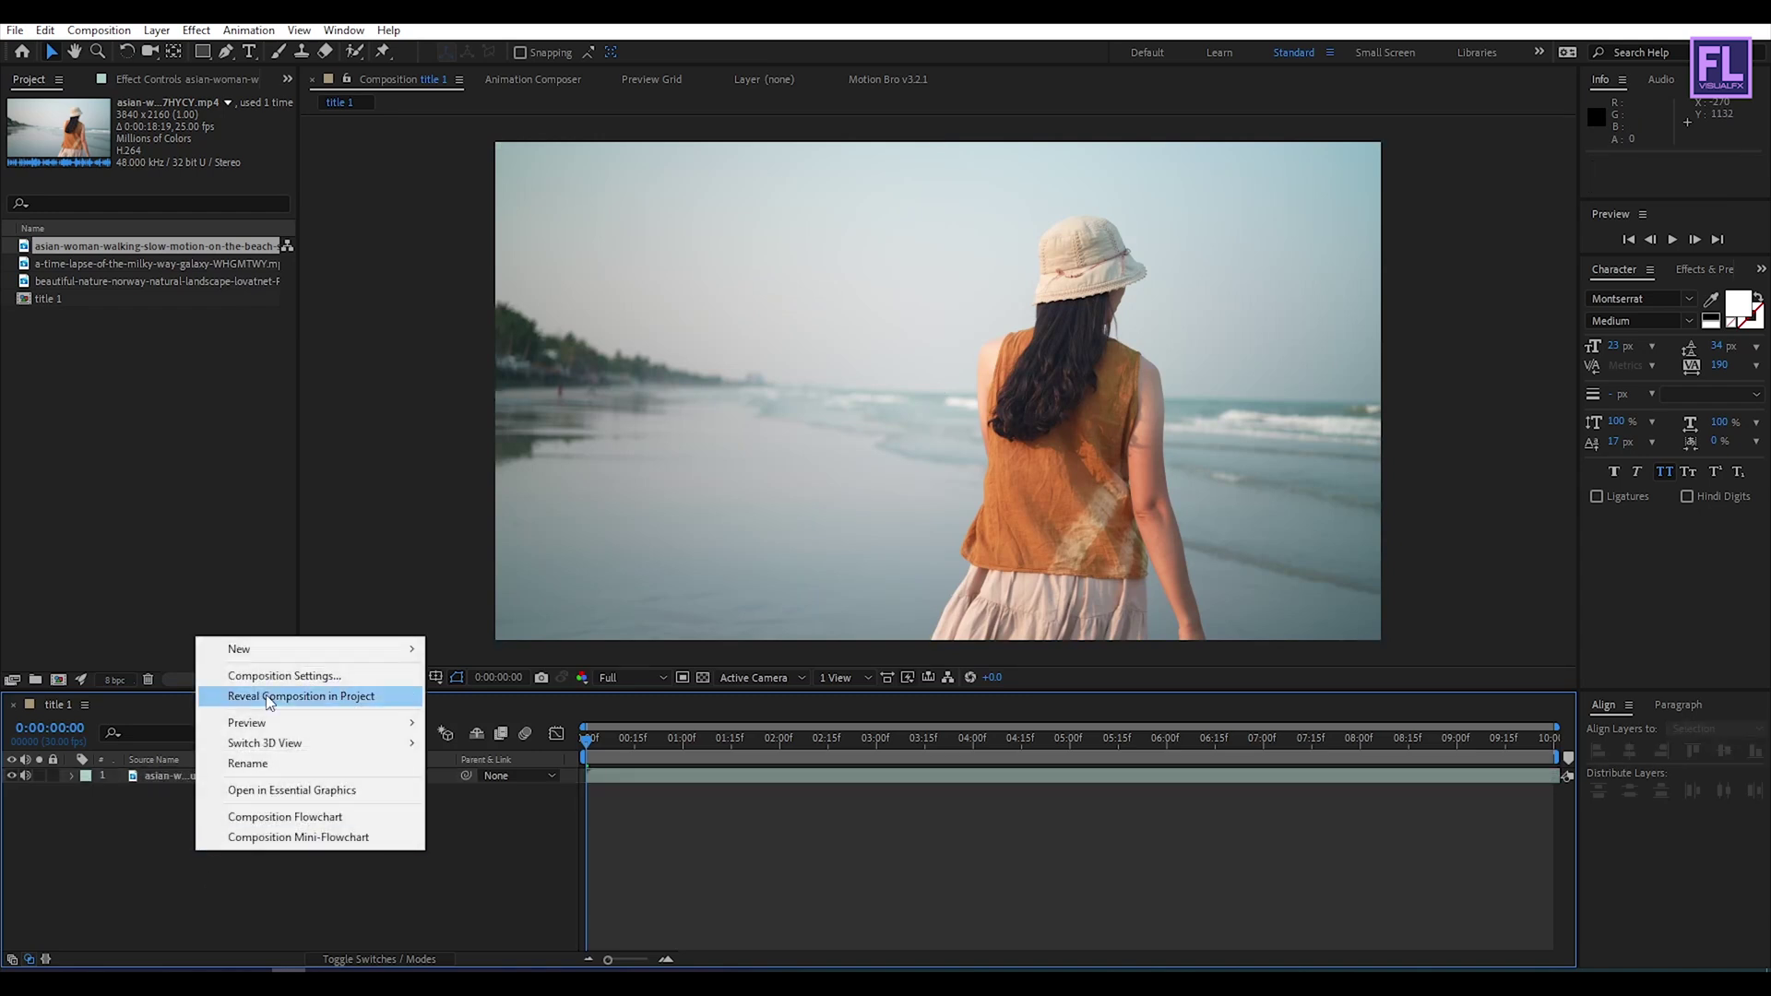
pyautogui.moveTo(299, 655)
pyautogui.click(479, 677)
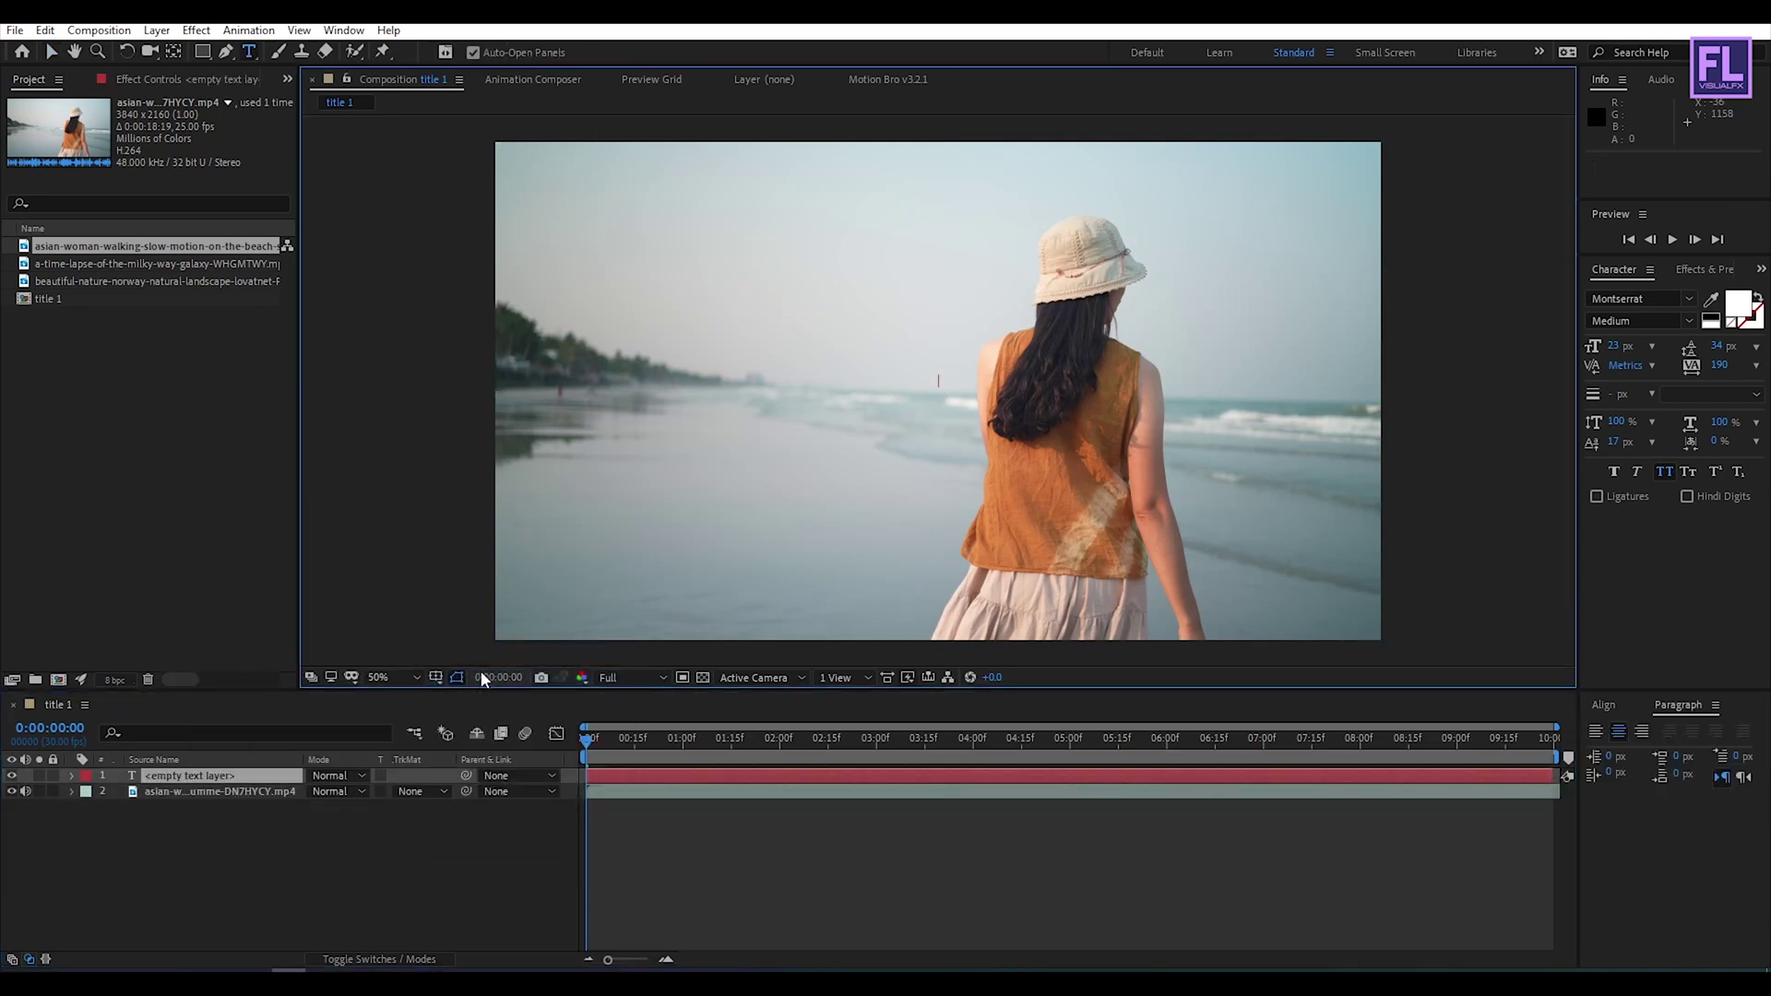
pyautogui.moveTo(1616, 346); pyautogui.dragTo(1706, 348)
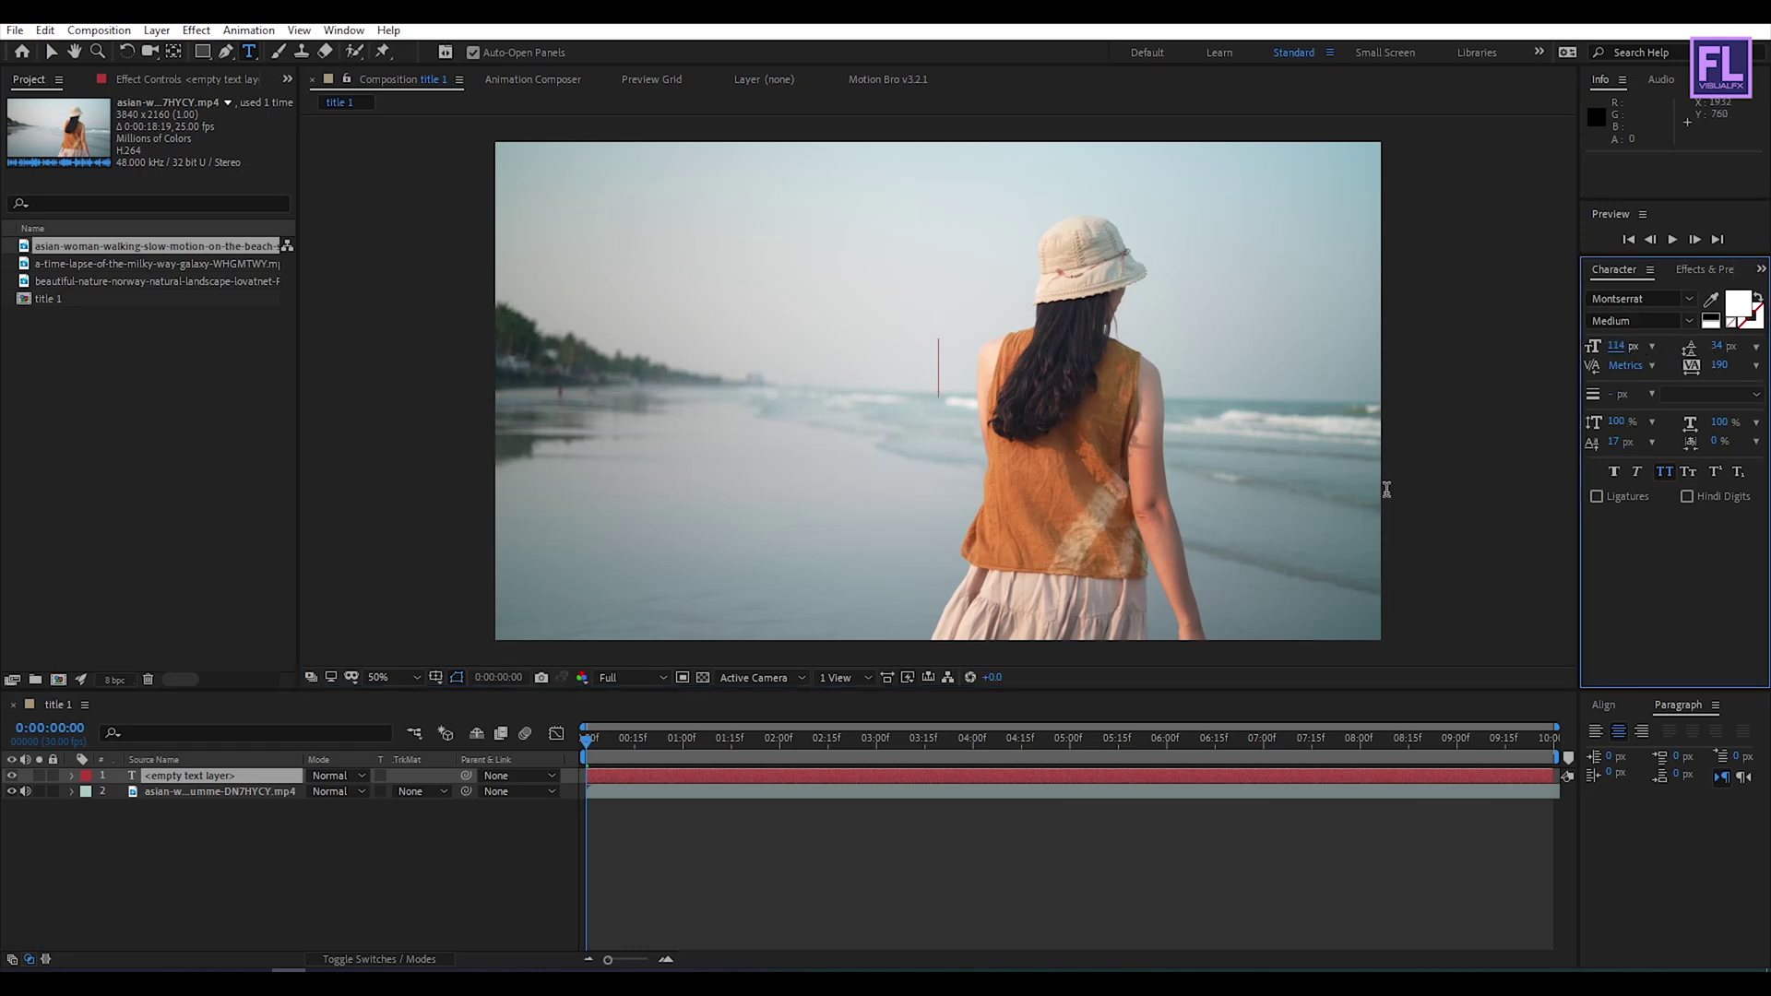
pyautogui.click(1688, 318)
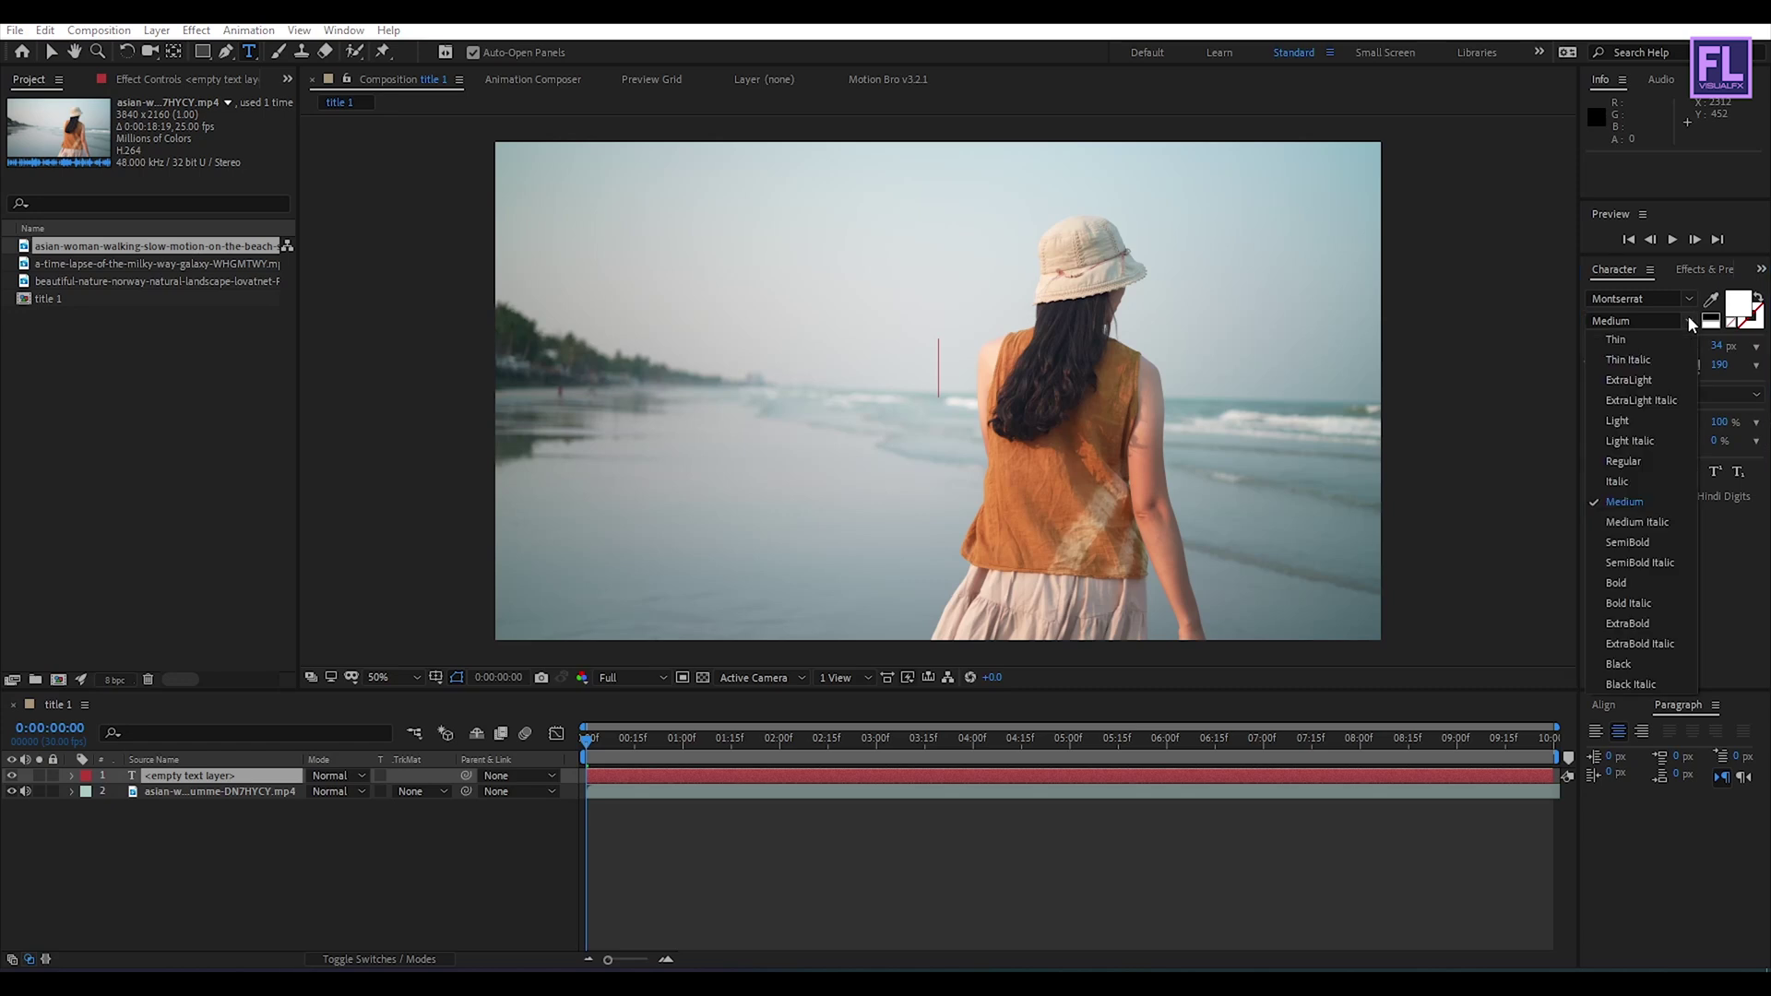
pyautogui.click(1609, 583)
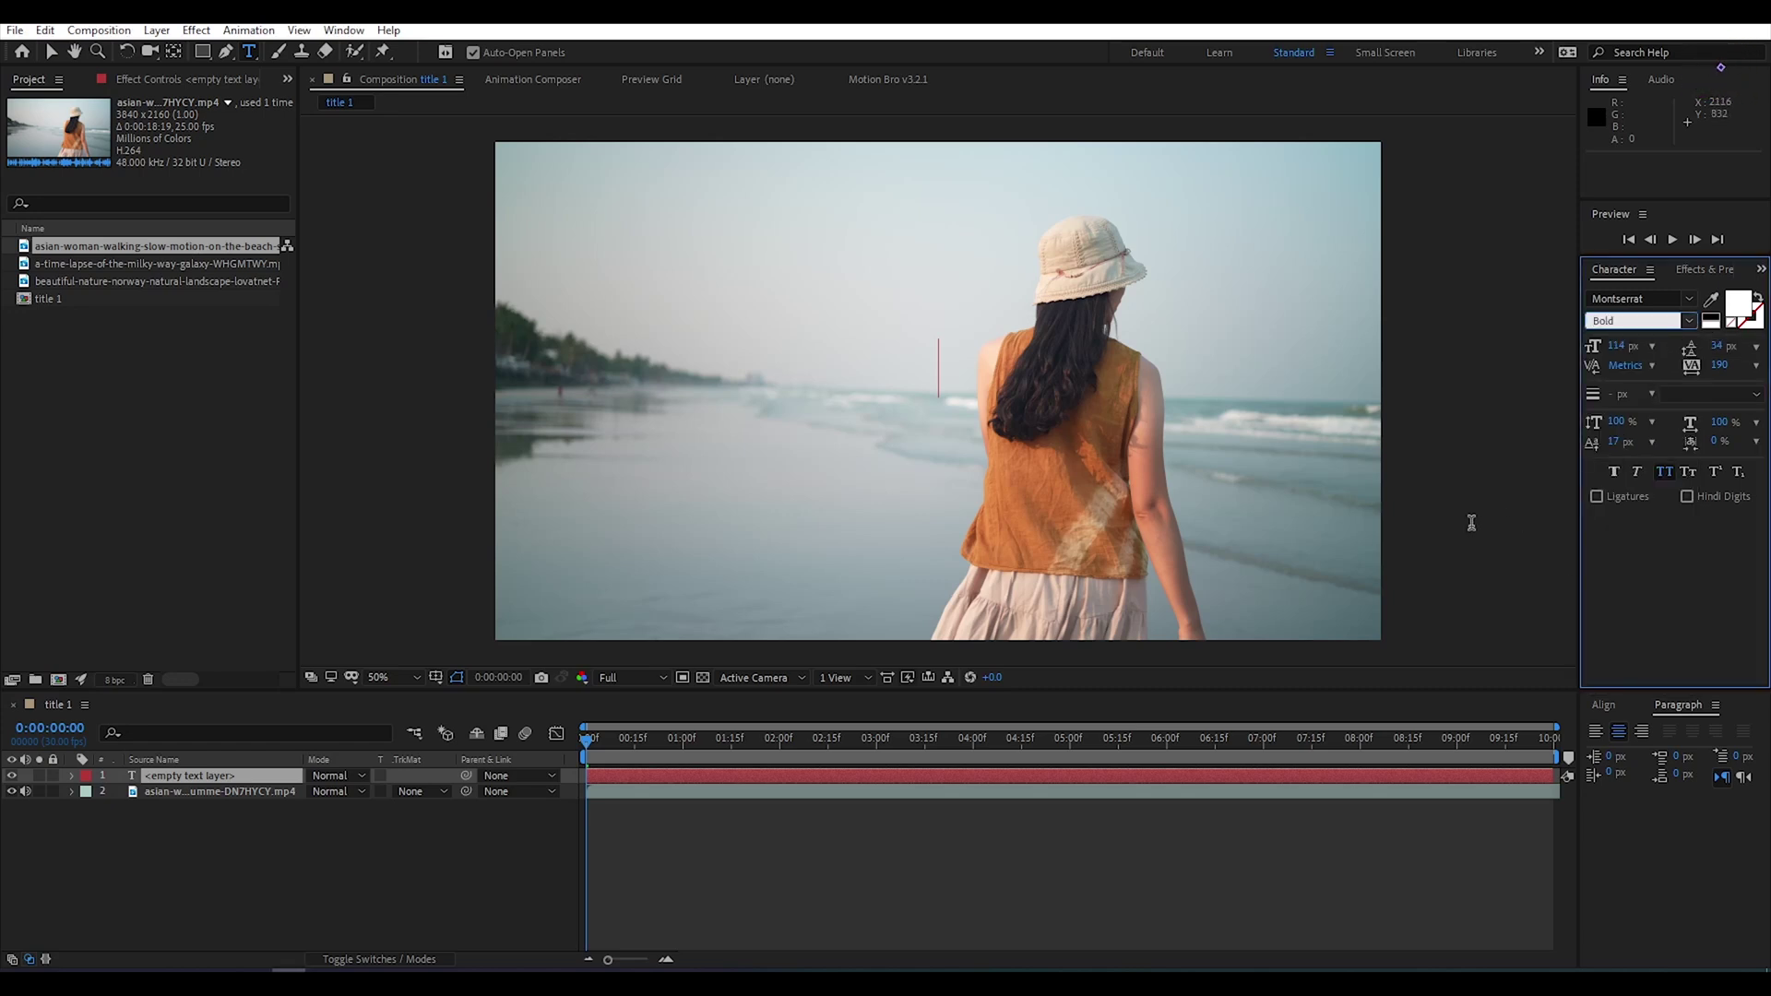
# Step: Enter "cinematic title" on the first line of the text layer and "simple & minimal" on the second
pyautogui.click(938, 363)
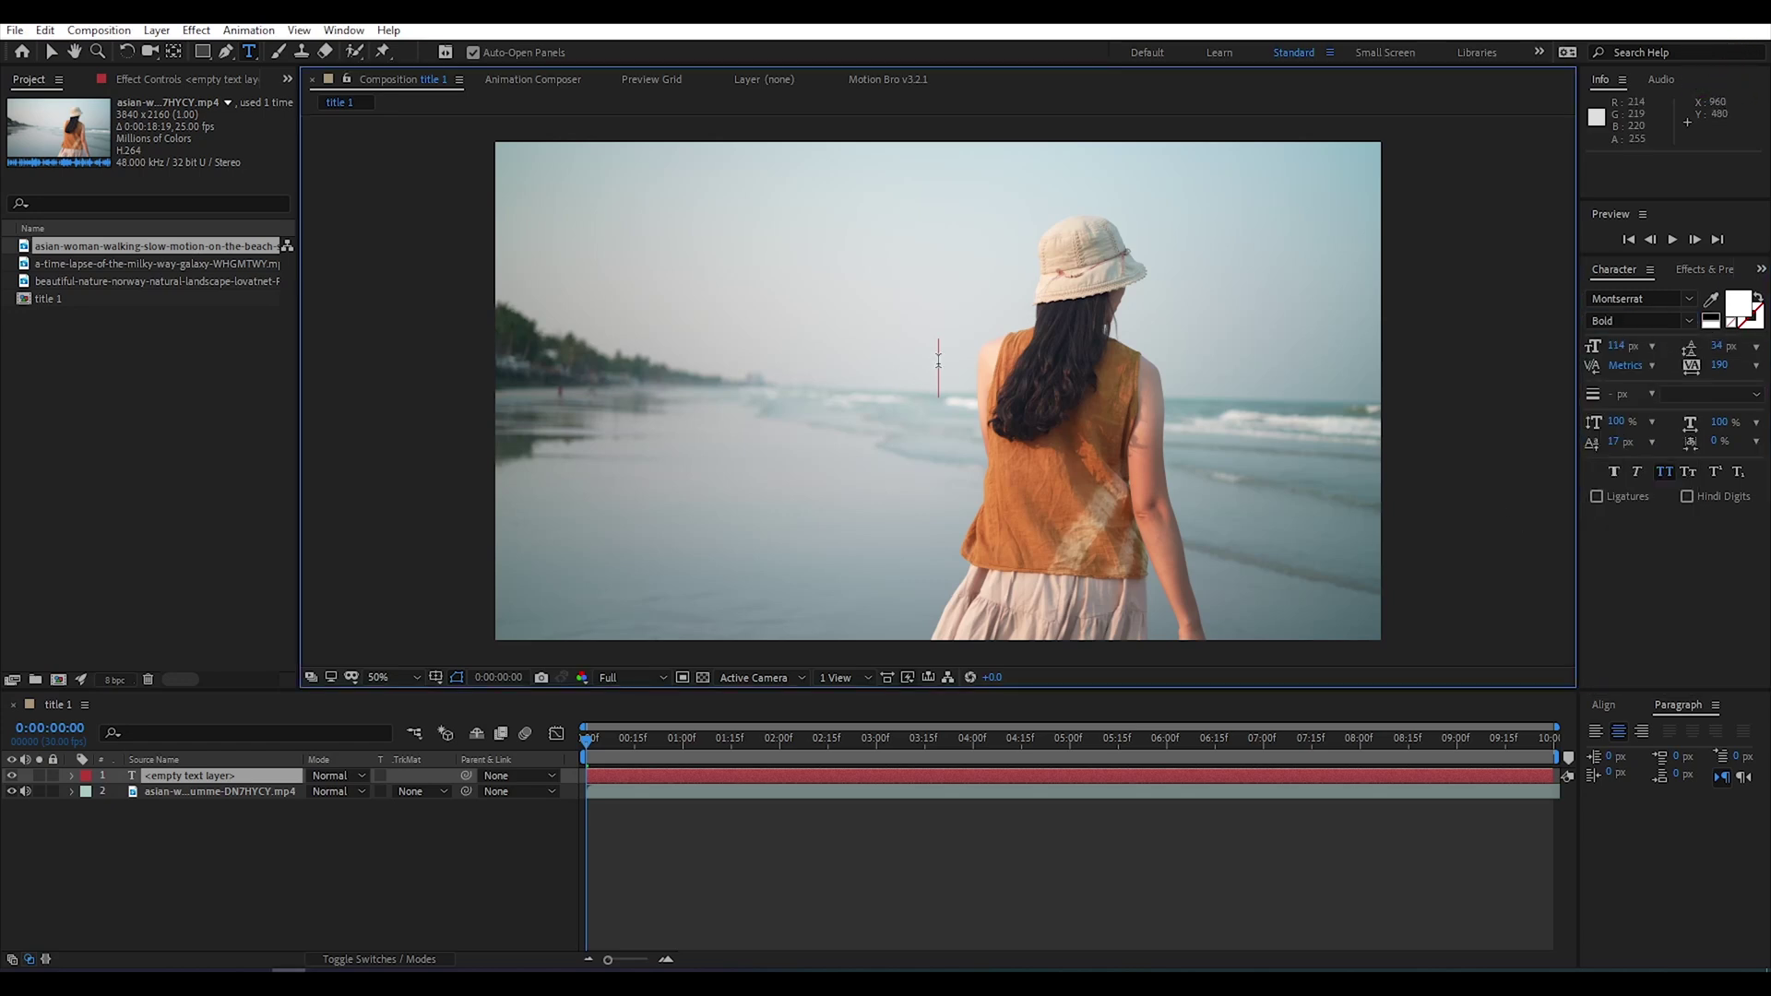
pyautogui.write('cinematic til')
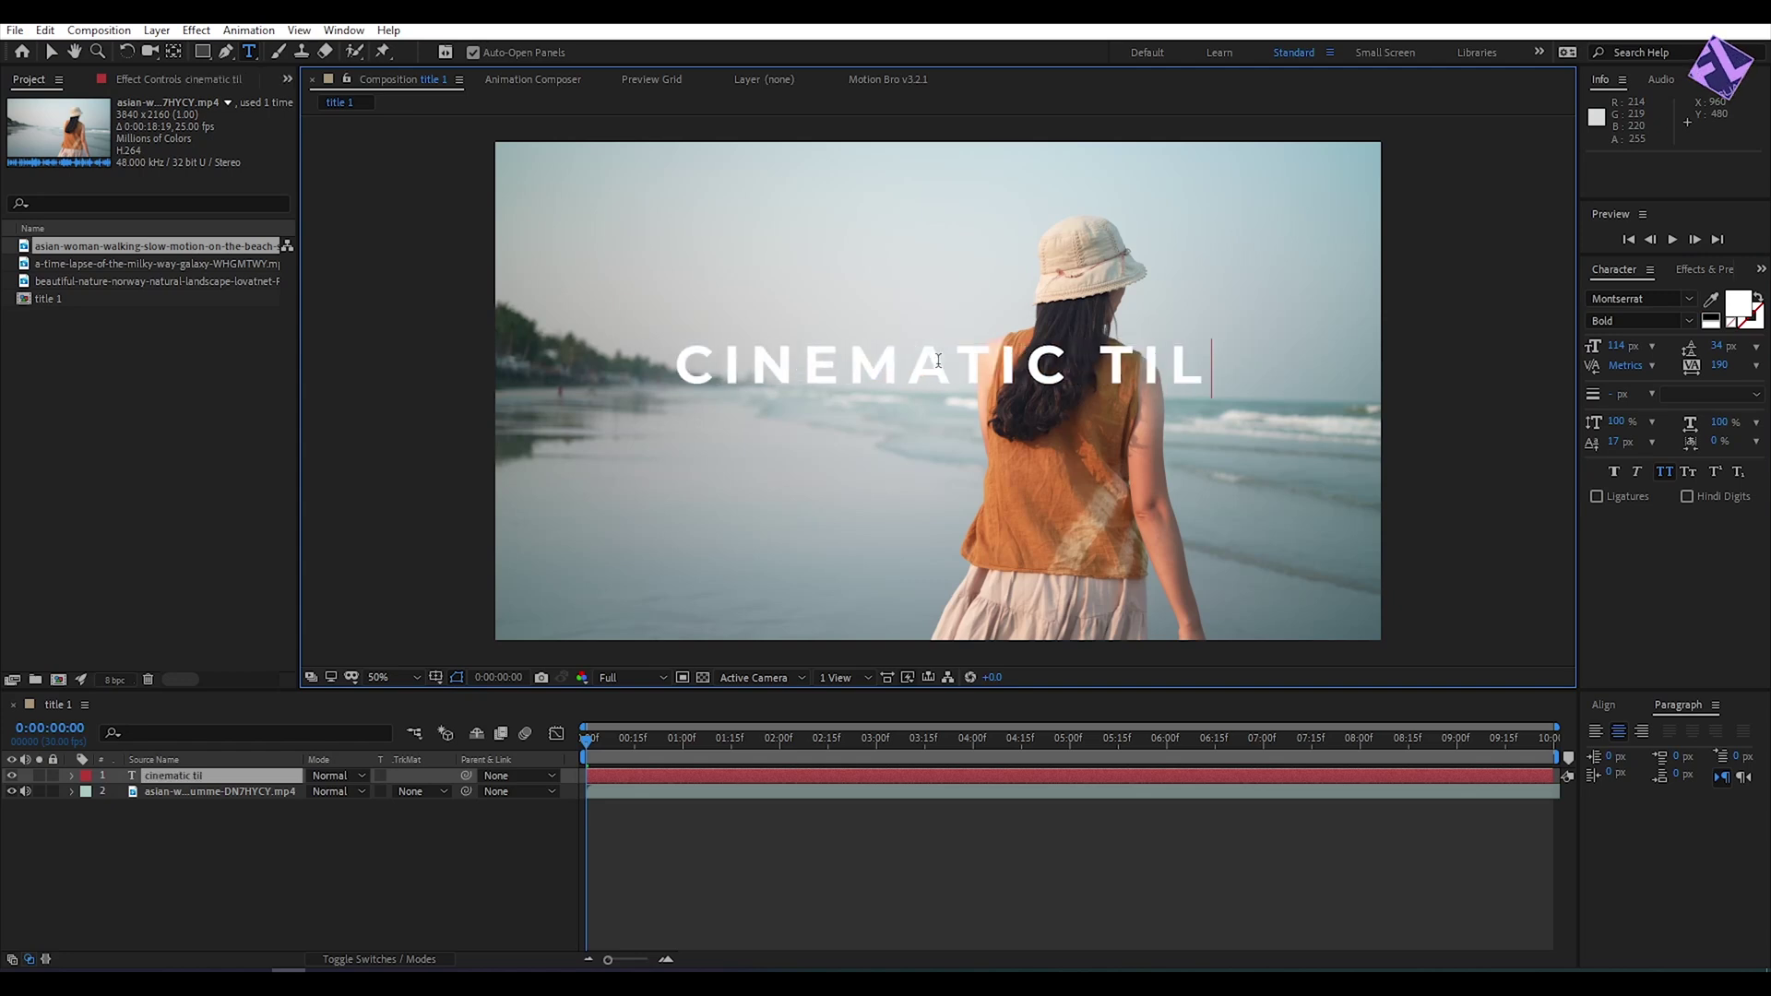
pyautogui.write('le')
pyautogui.press('Return')
pyautogui.write('simple & minimal')
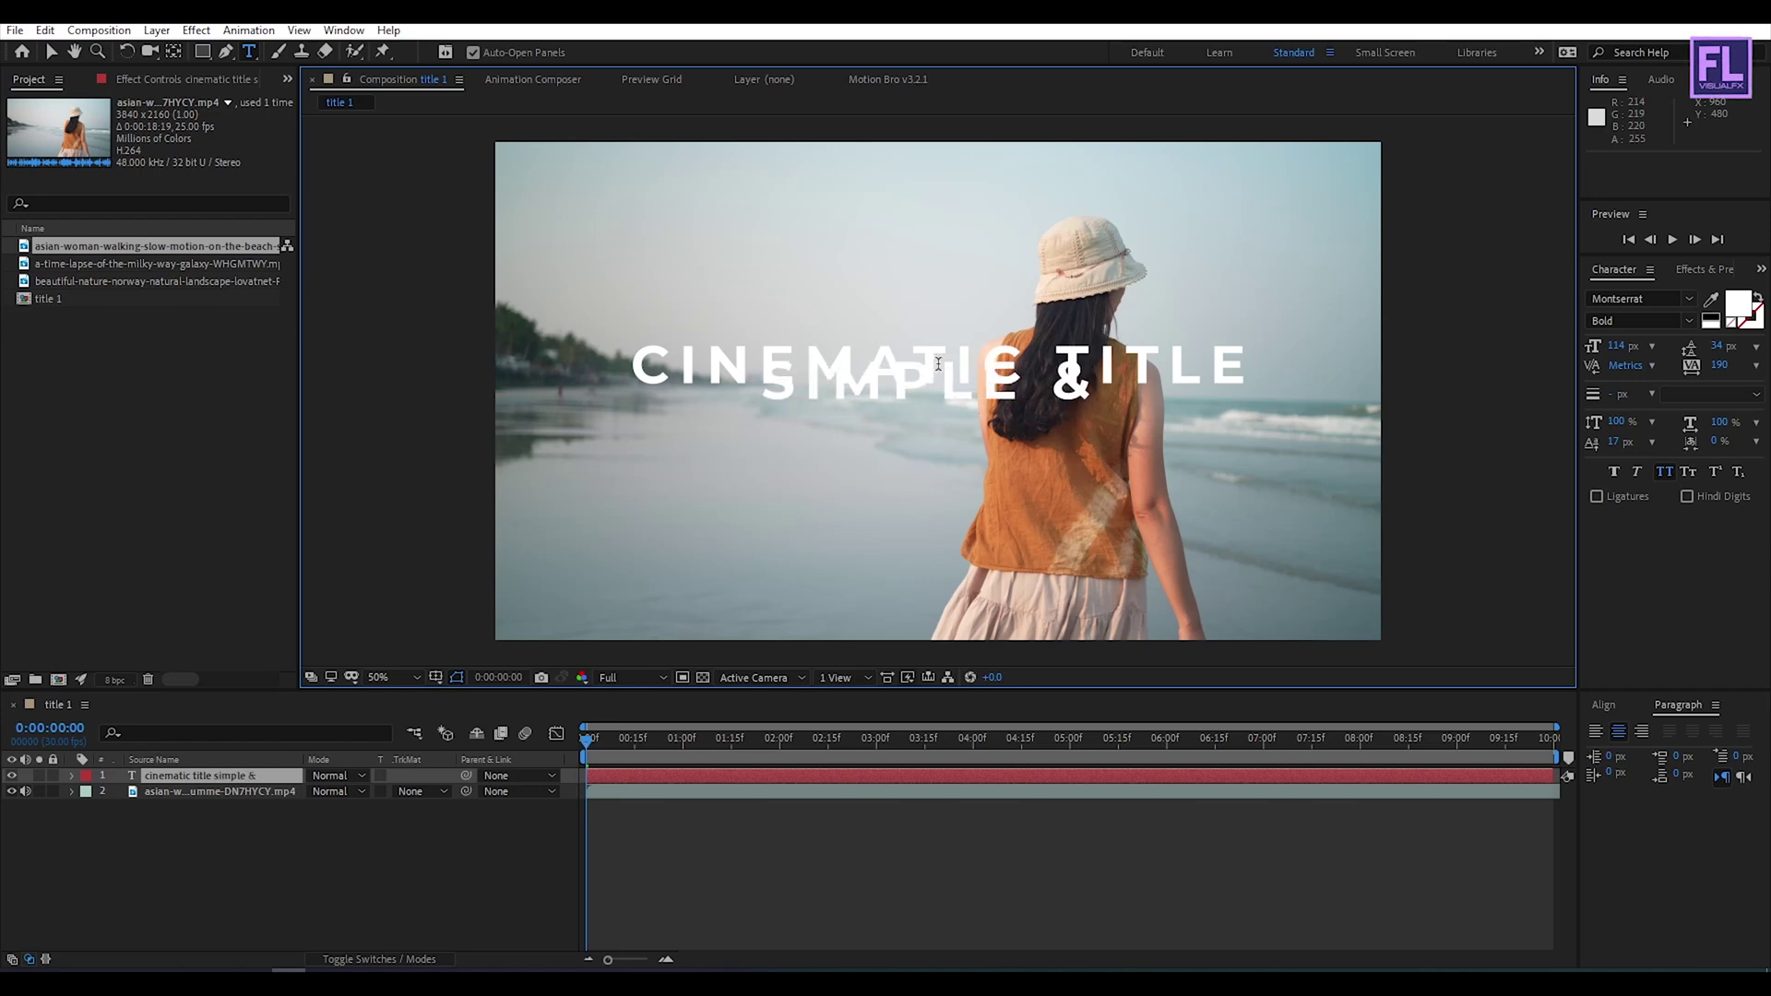
# Step: Format the "simple & minimal" line as Medium at 54 px with leading of about 65 px
pyautogui.click(1720, 346)
pyautogui.moveTo(1720, 346); pyautogui.dragTo(1657, 343)
pyautogui.click(1651, 321)
pyautogui.click(1646, 519)
pyautogui.moveTo(1616, 346); pyautogui.dragTo(1553, 335)
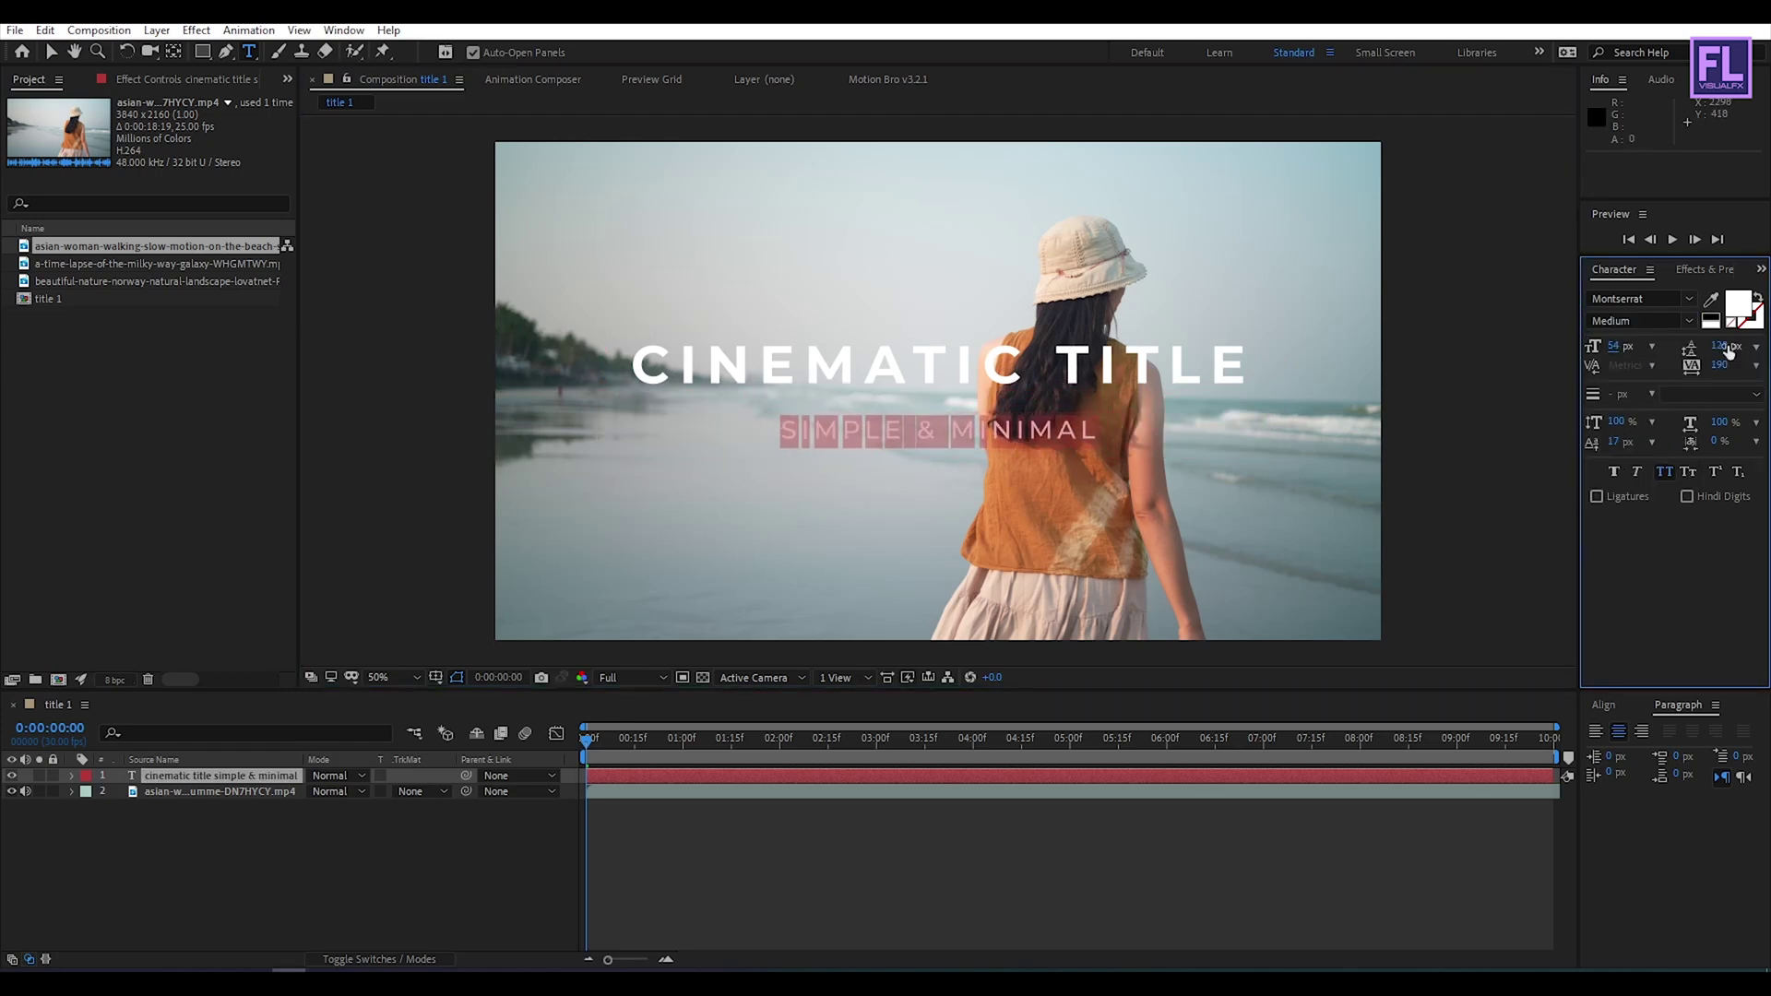
pyautogui.moveTo(1717, 346); pyautogui.dragTo(1656, 340)
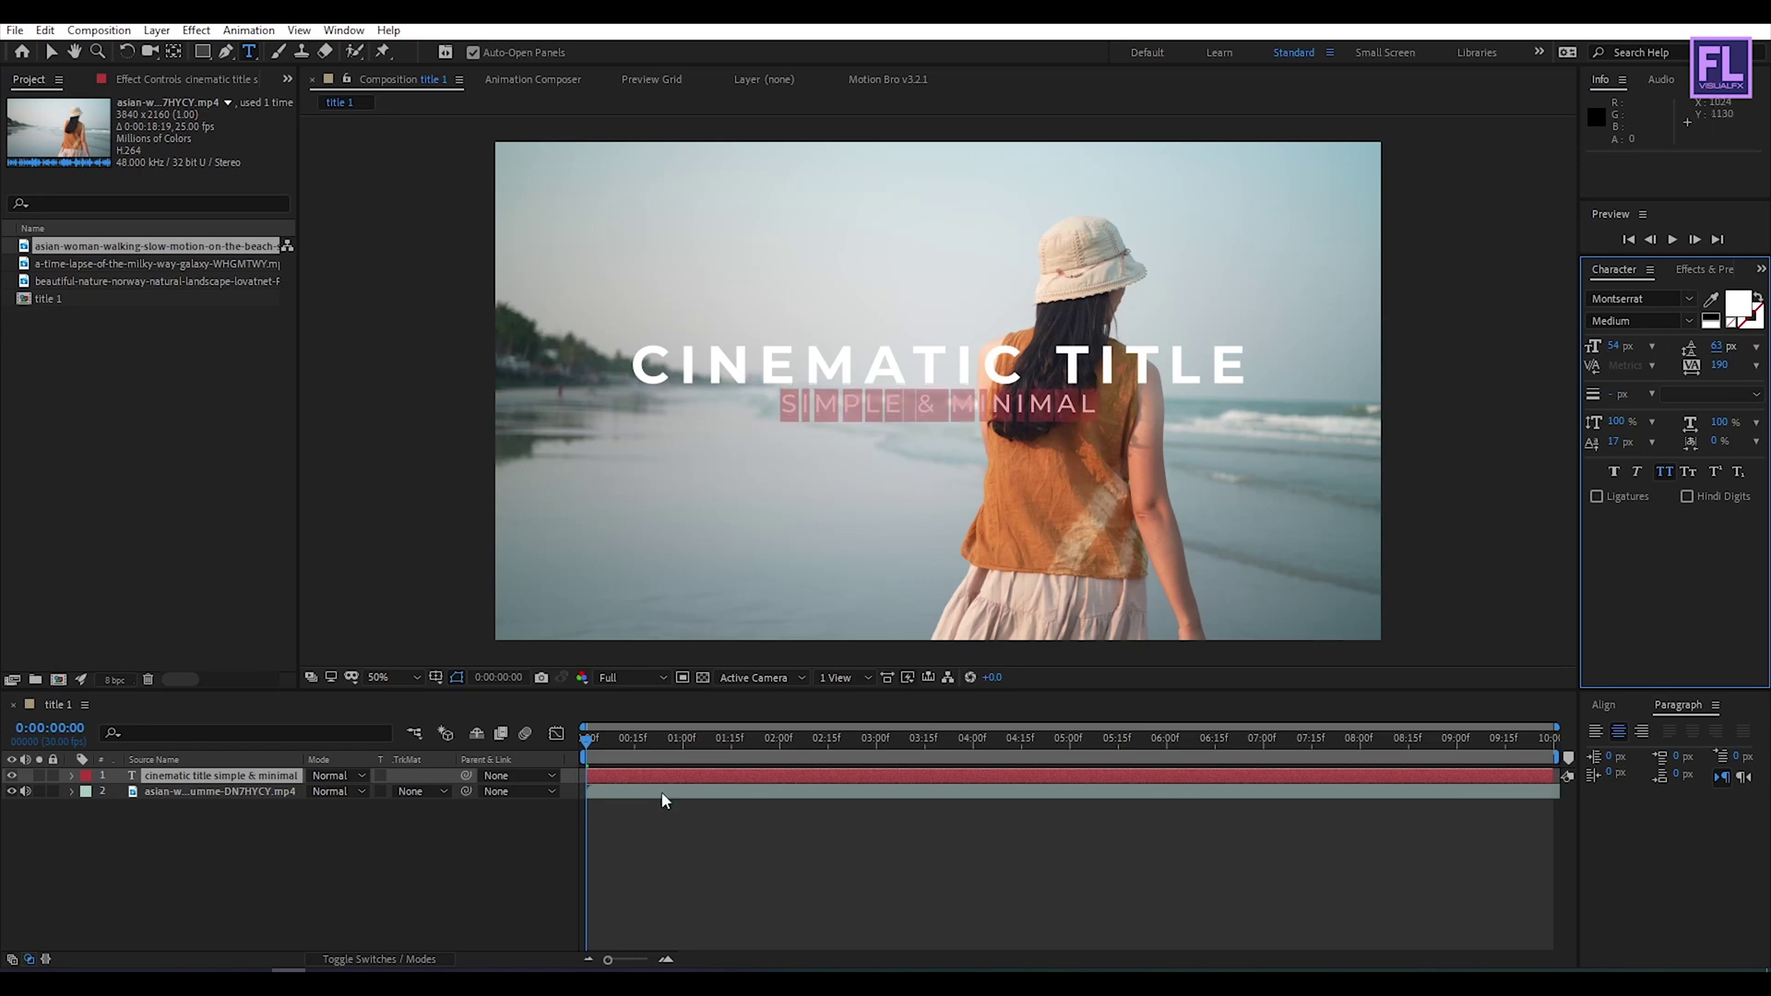
pyautogui.click(572, 825)
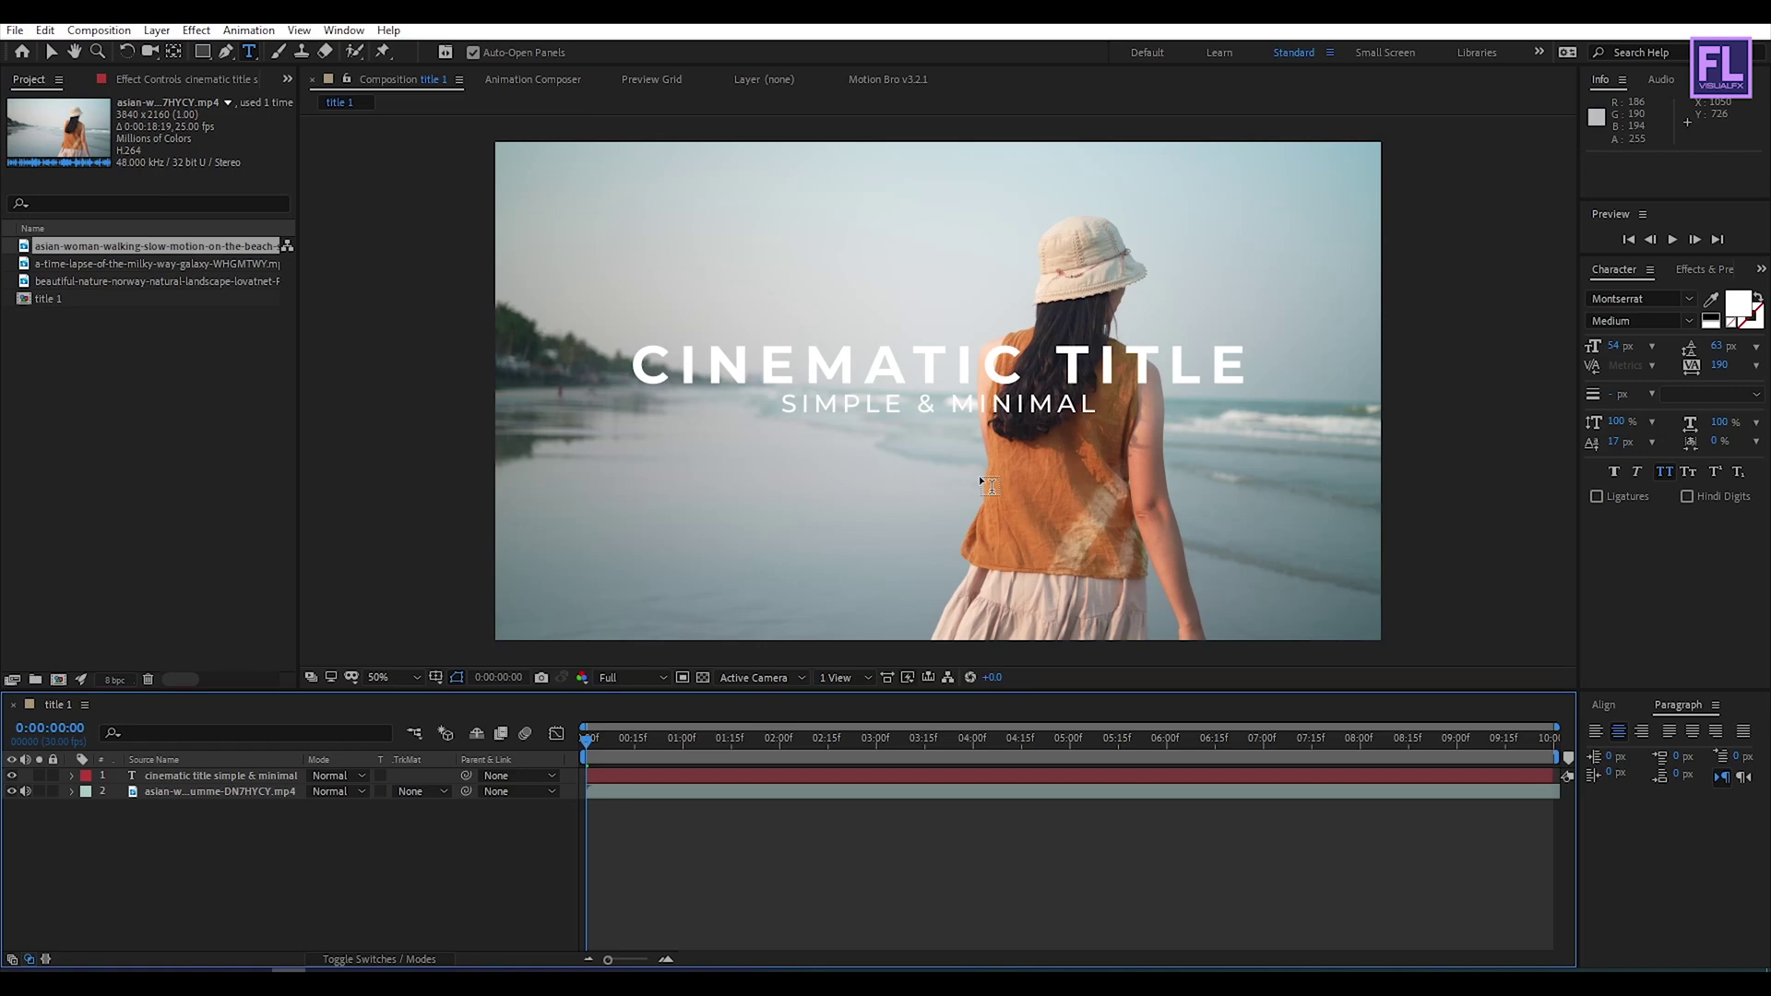
# Step: Center the title text layer vertically in the composition
pyautogui.press('v')
pyautogui.click(965, 371)
pyautogui.click(1605, 706)
pyautogui.click(1723, 751)
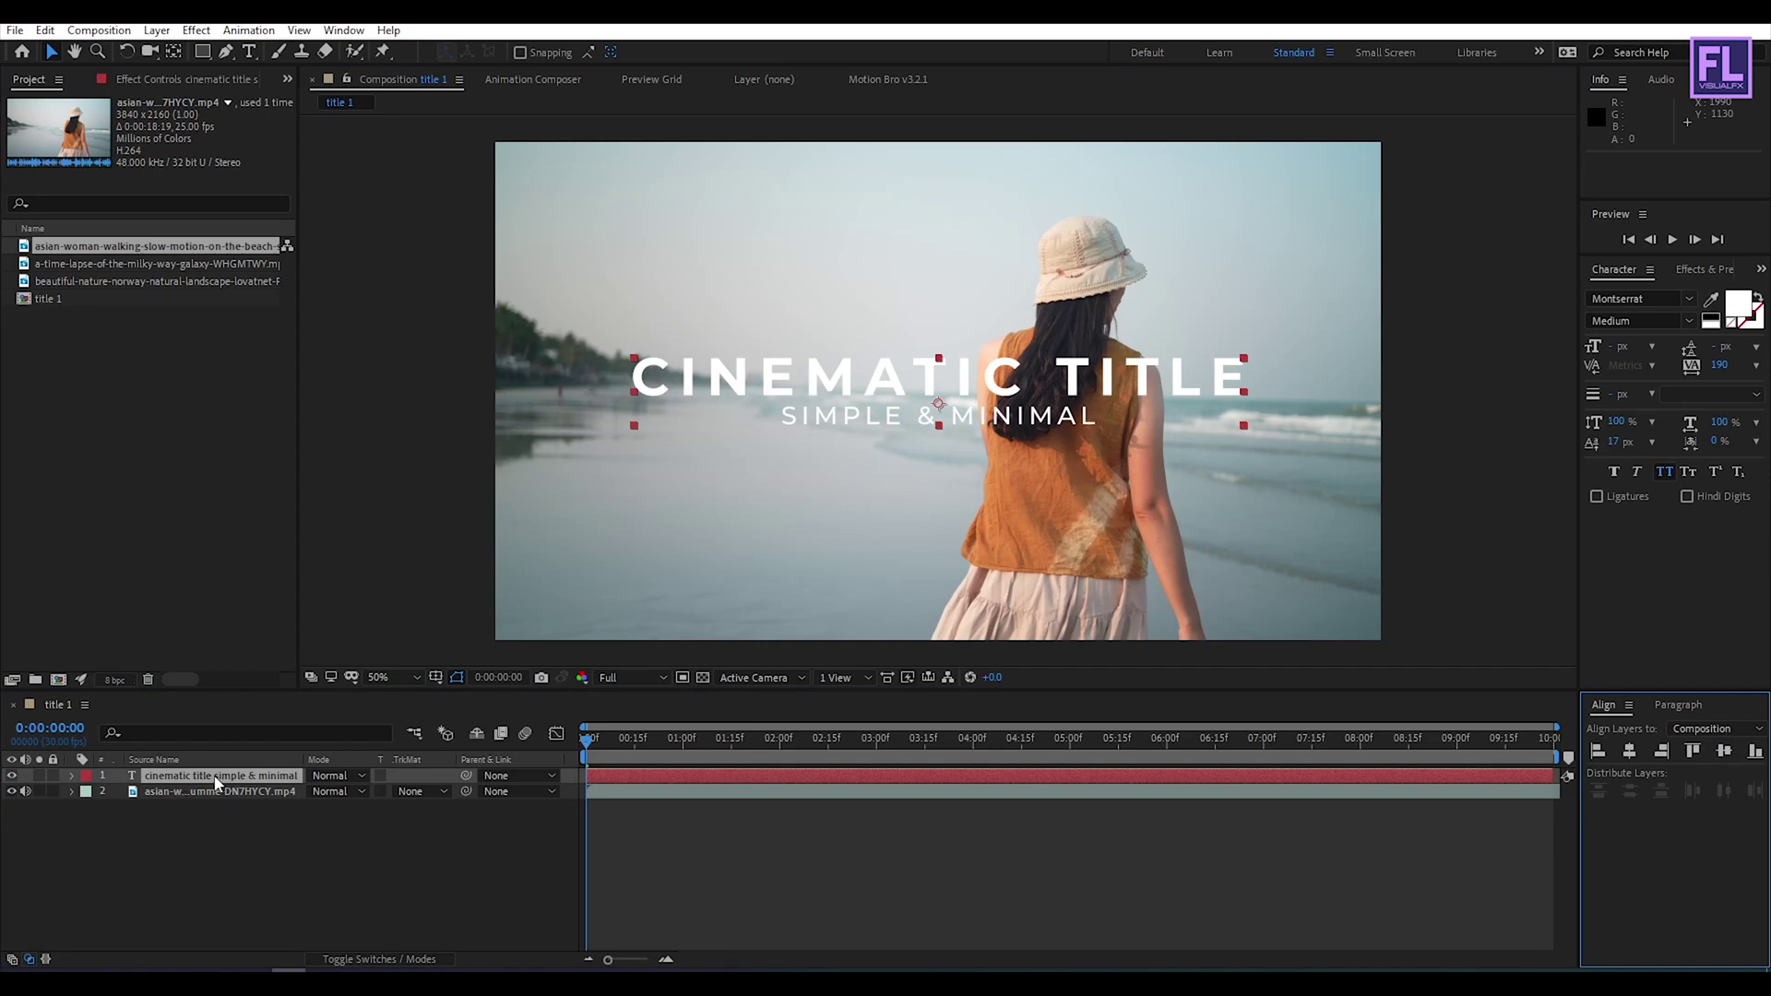
# Step: Set the title text layer's blending mode to Overlay
pyautogui.click(332, 776)
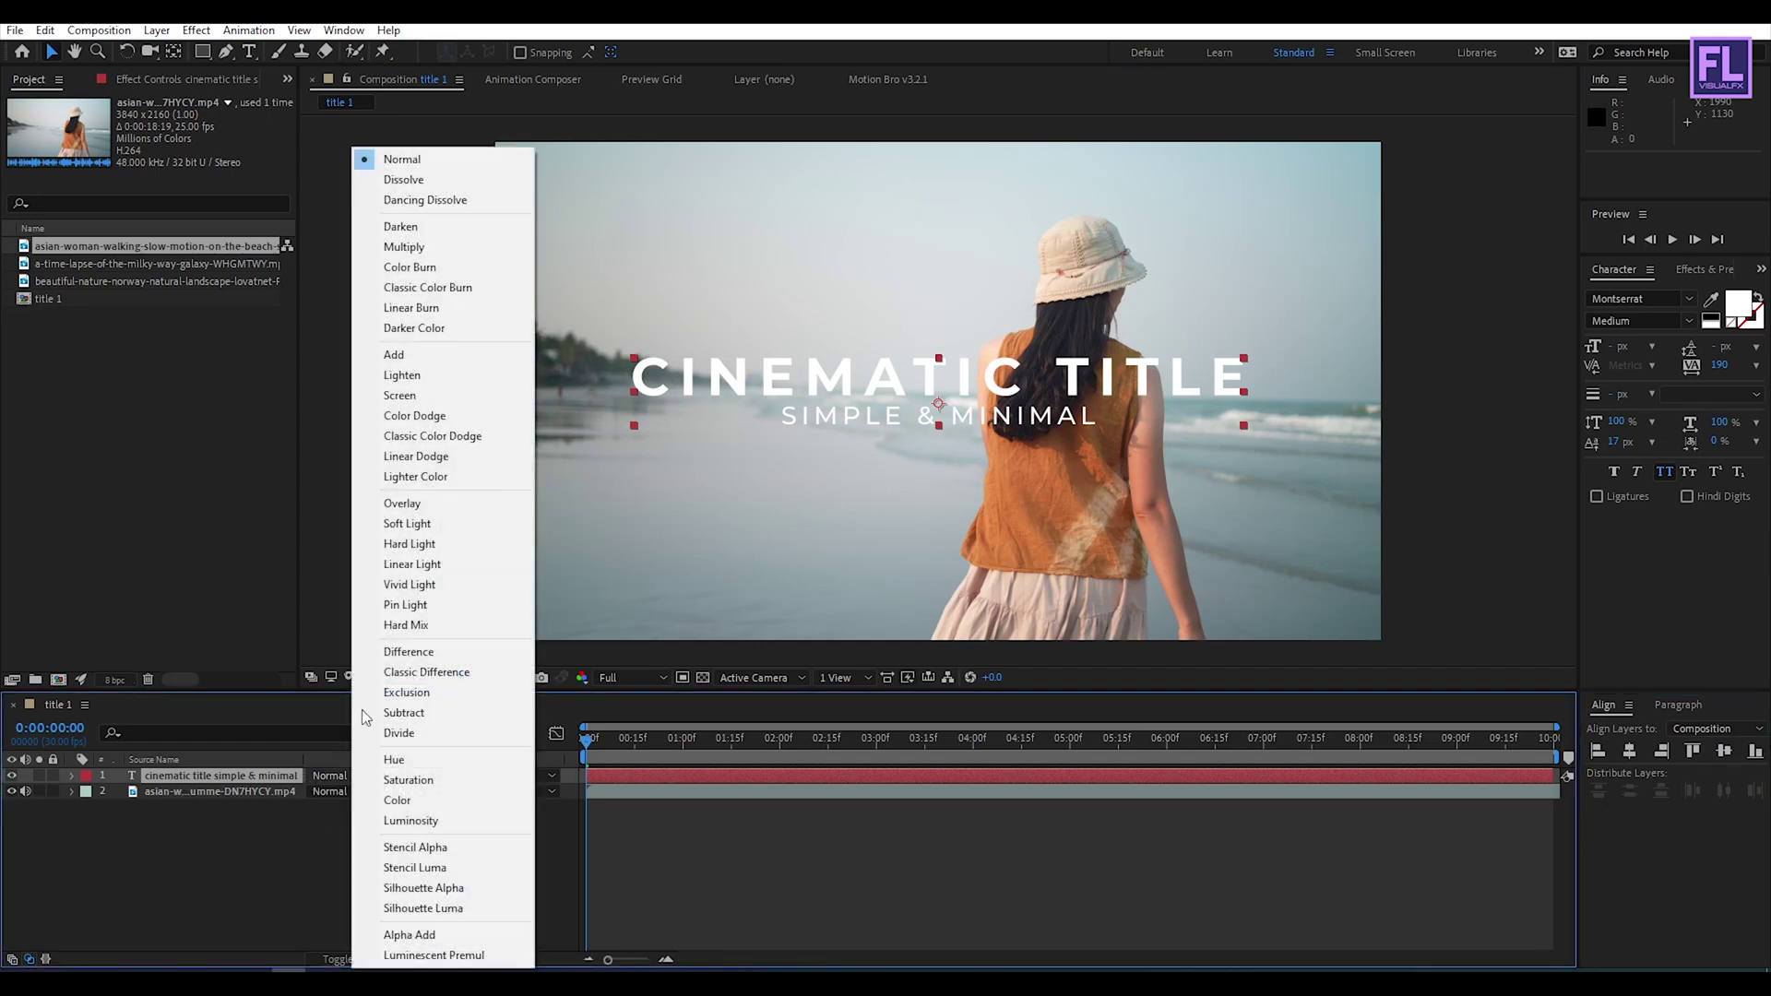
pyautogui.click(421, 502)
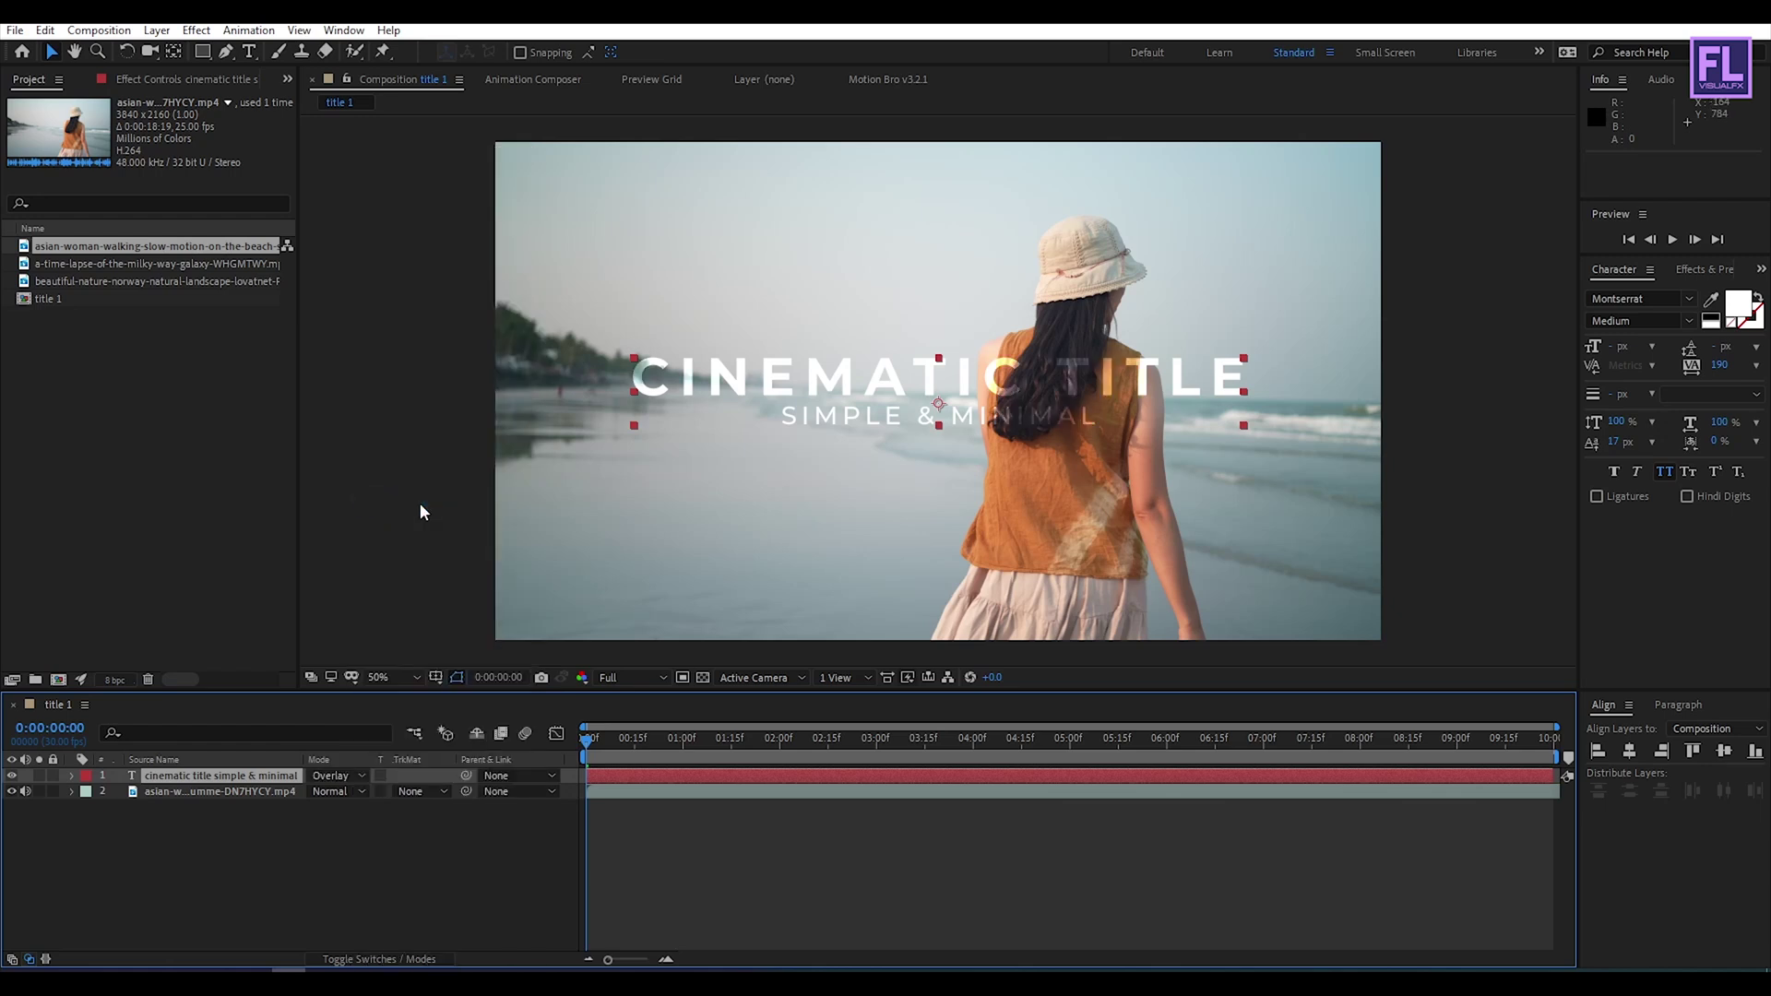
pyautogui.click(212, 830)
# Step: Draw a closed 14-point mask with the Pen tool on the text layer, loosely enclosing both lines of the title
pyautogui.click(247, 778)
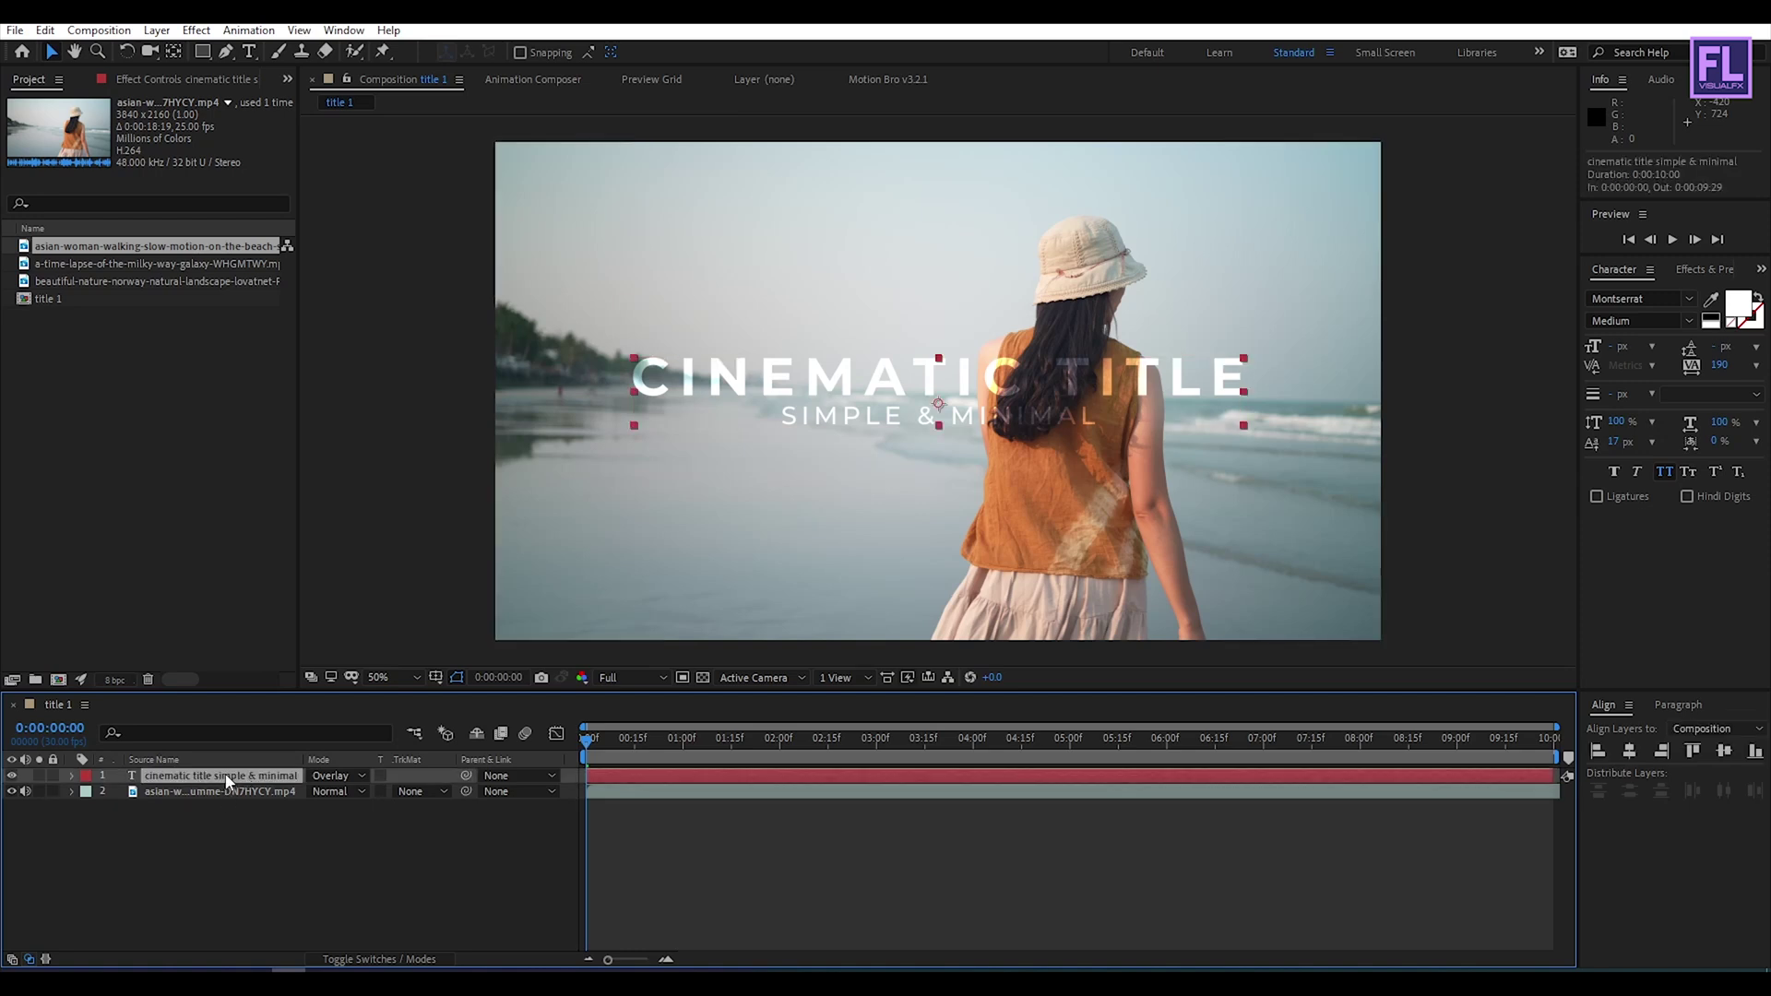
pyautogui.click(227, 52)
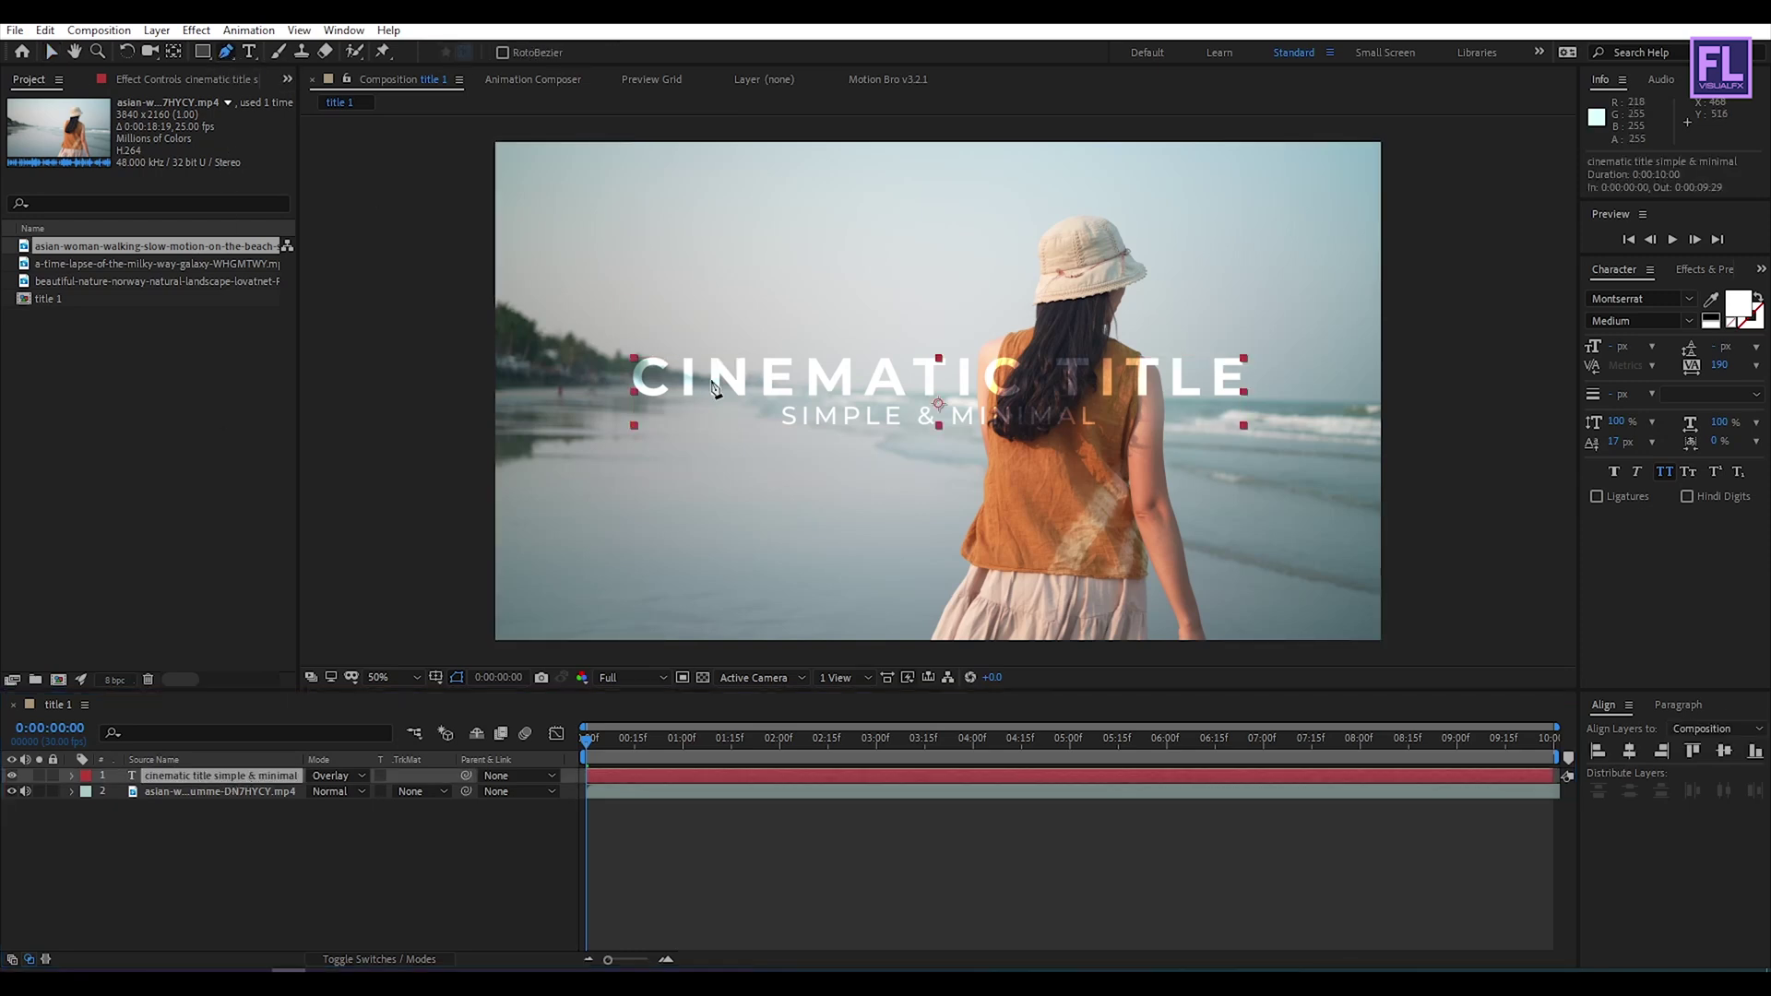
pyautogui.click(606, 314)
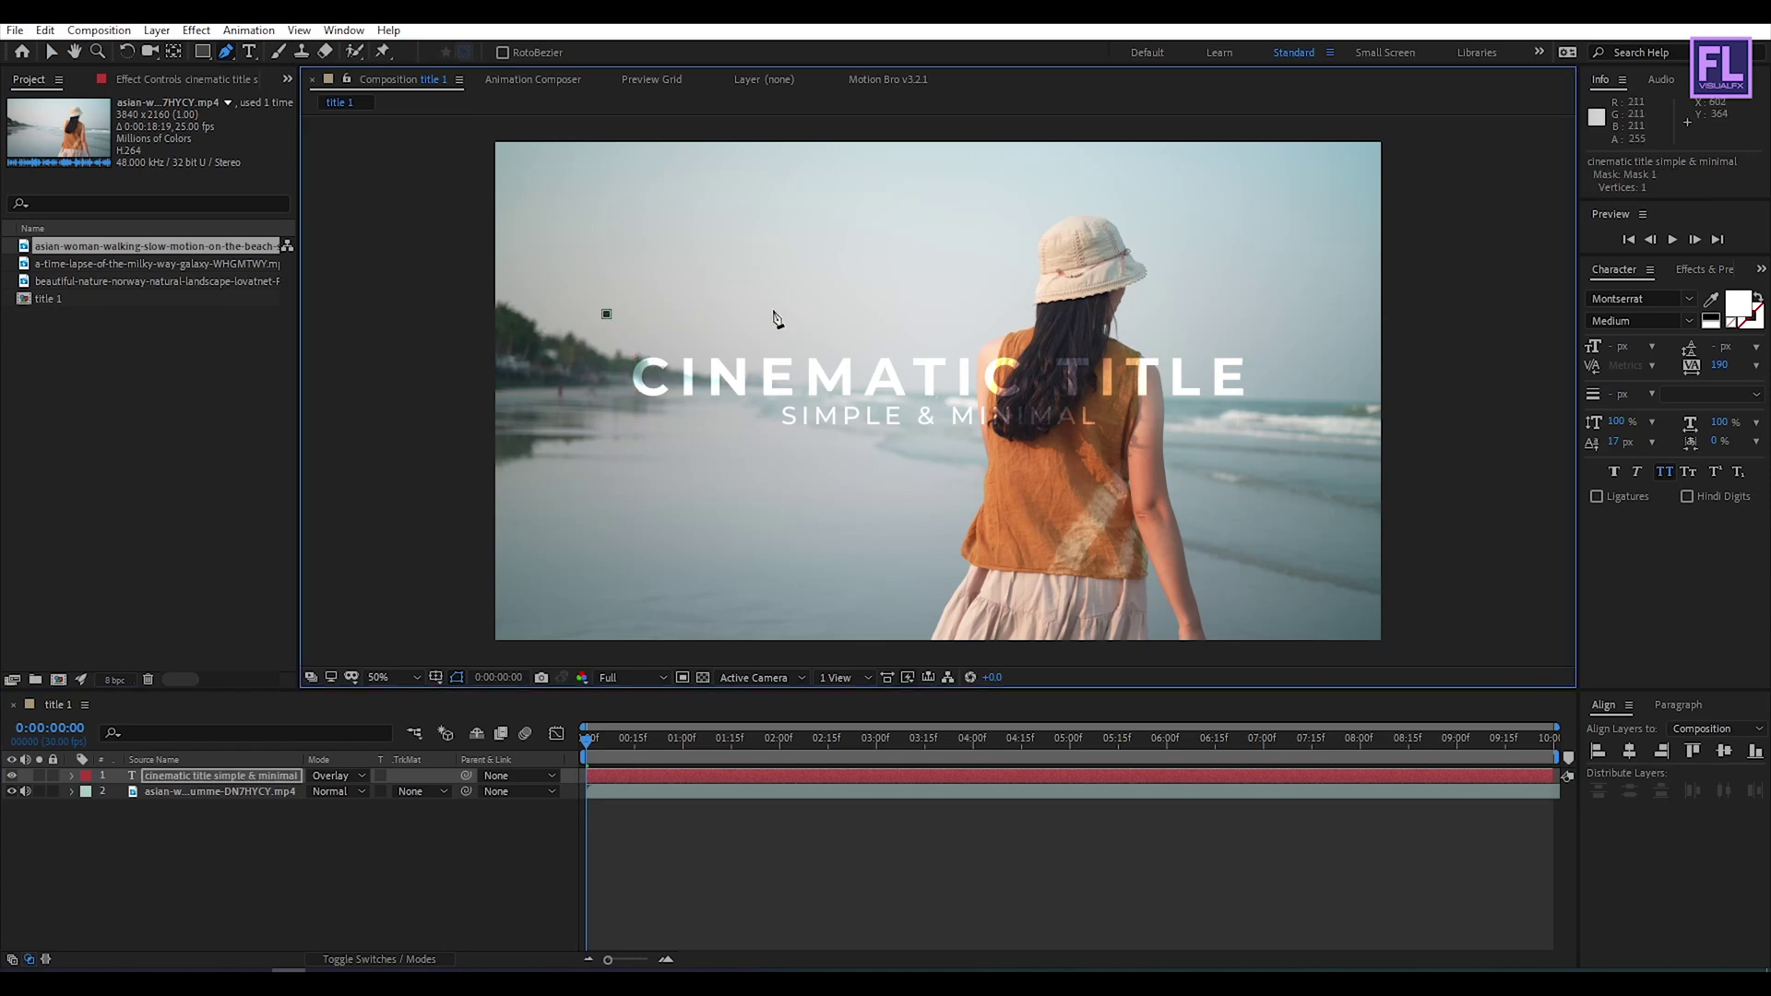
pyautogui.click(772, 309)
pyautogui.click(891, 306)
pyautogui.click(965, 313)
pyautogui.click(1070, 310)
pyautogui.click(1209, 312)
pyautogui.click(1303, 343)
pyautogui.click(1287, 391)
pyautogui.click(1275, 452)
pyautogui.click(1110, 462)
pyautogui.click(891, 477)
pyautogui.click(729, 465)
pyautogui.click(631, 450)
pyautogui.click(563, 390)
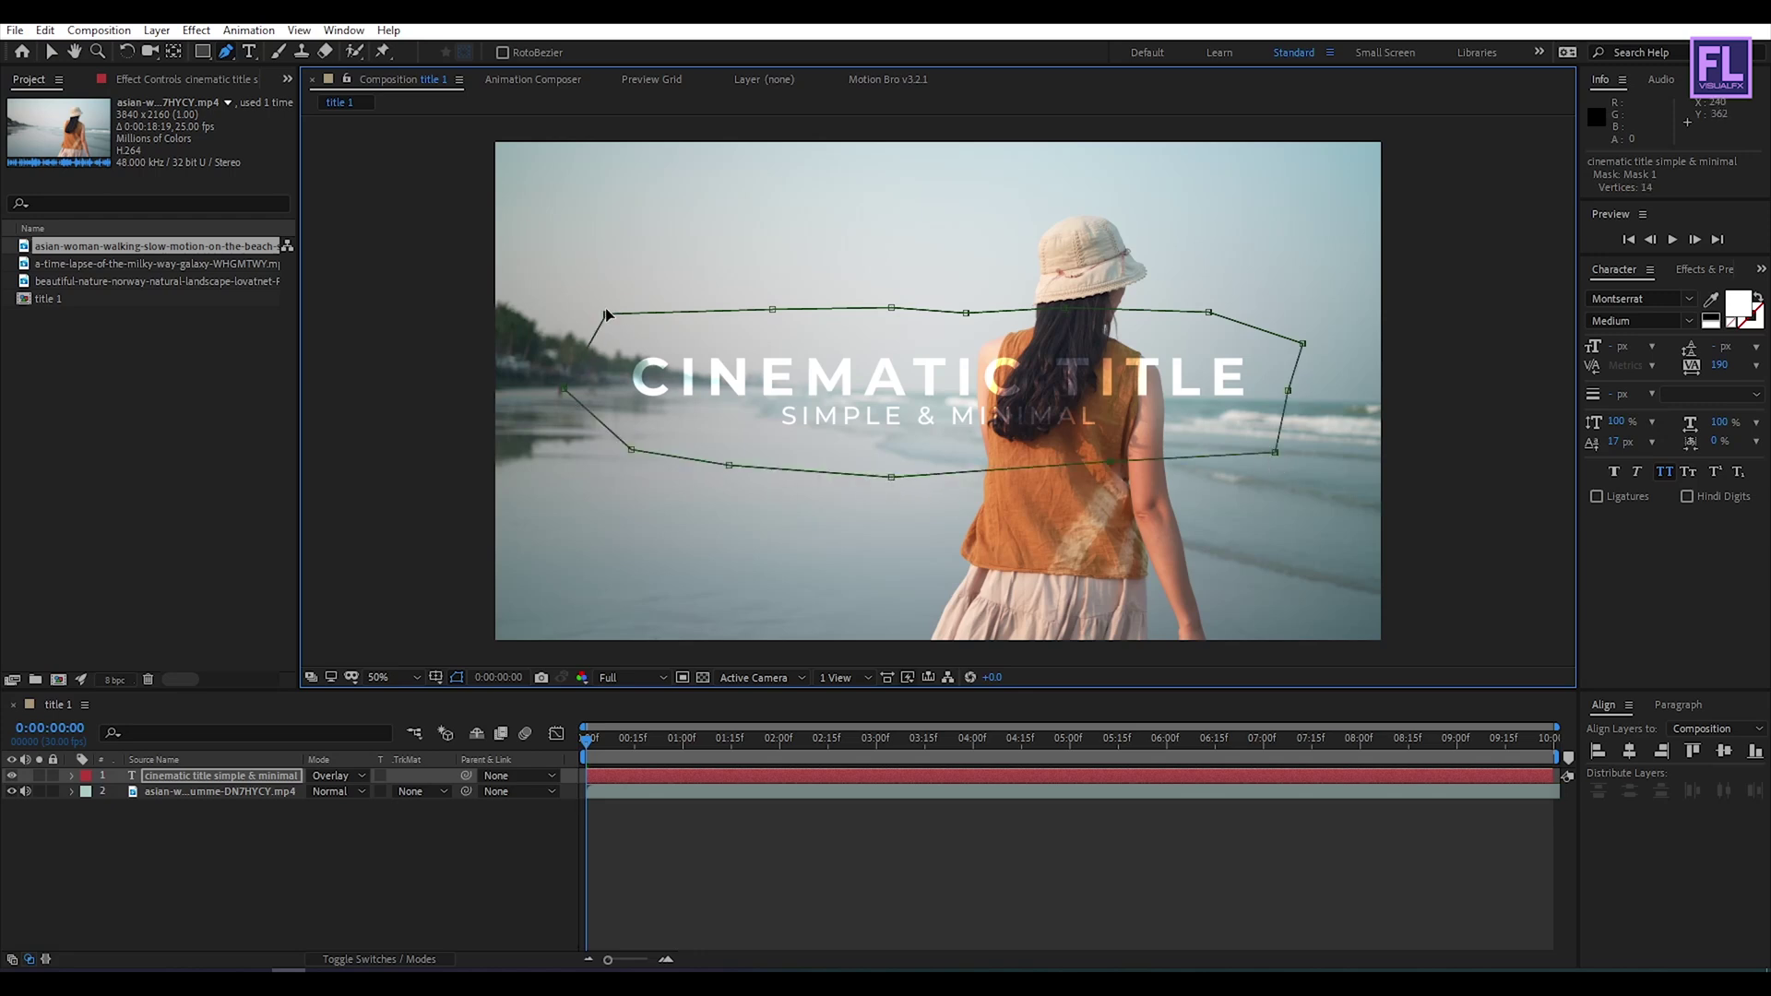
# Step: Keyframe the text layer's Mask Path with its current shape and place that keyframe at 0:00:04:25
pyautogui.click(72, 777)
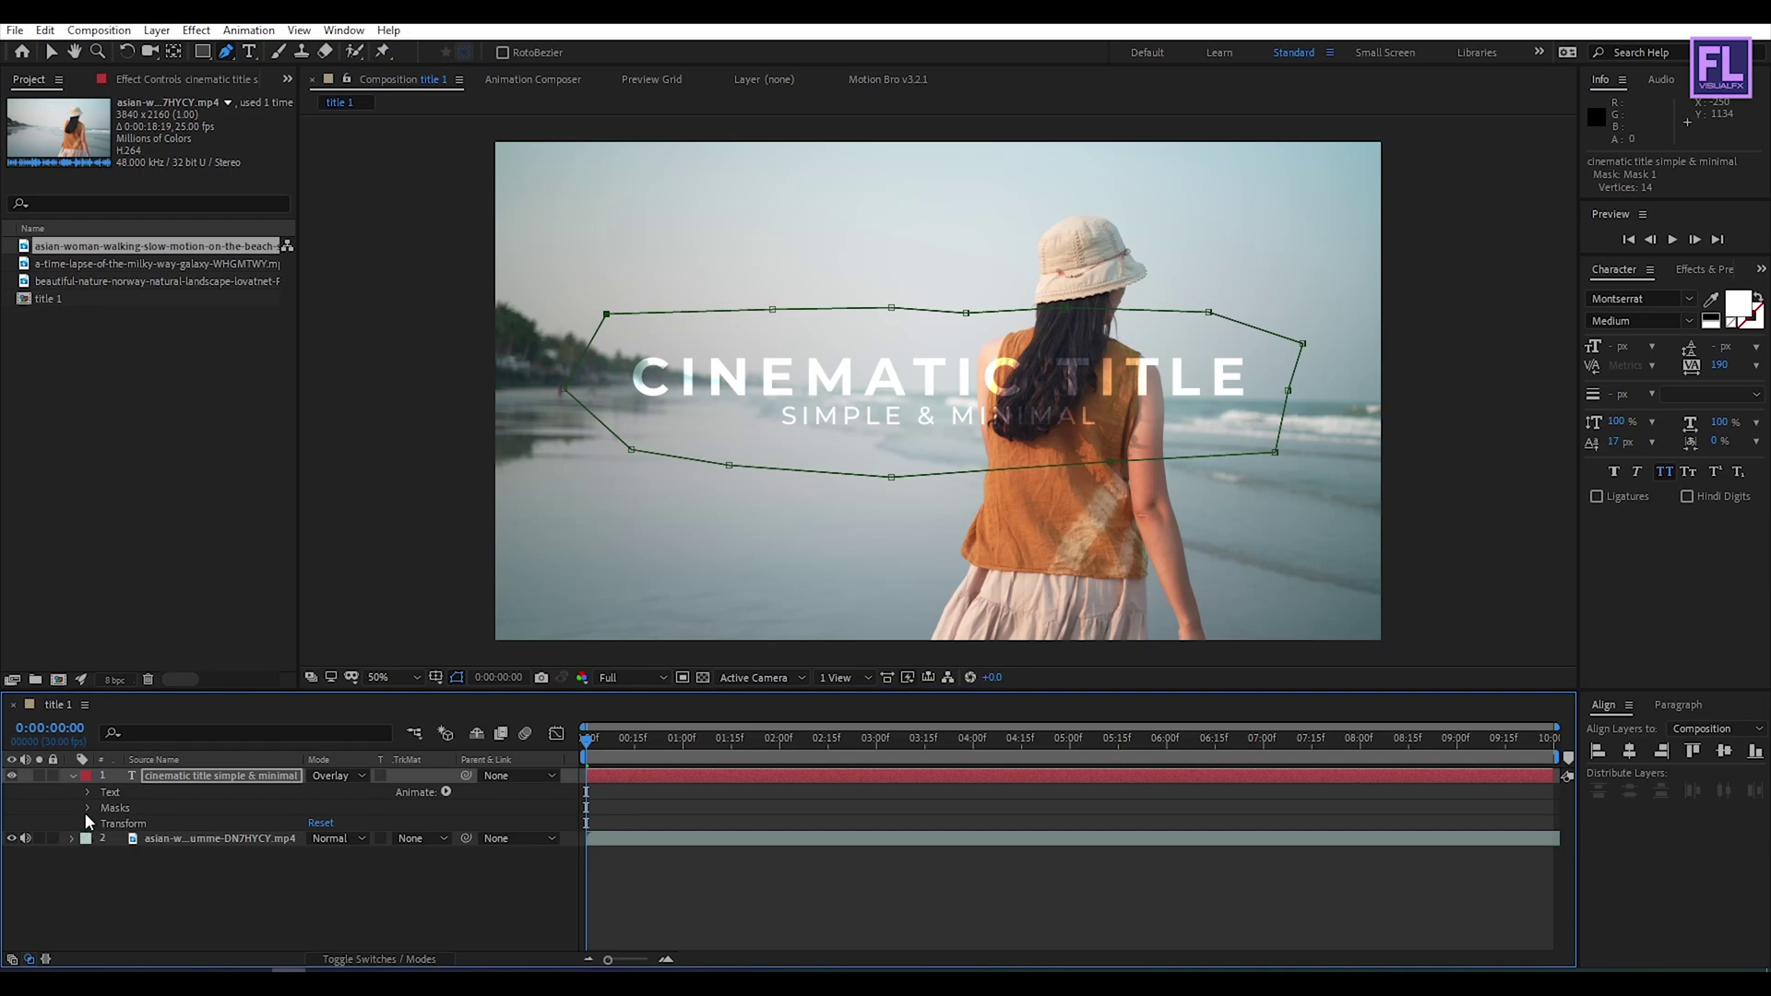
pyautogui.click(88, 808)
pyautogui.click(103, 823)
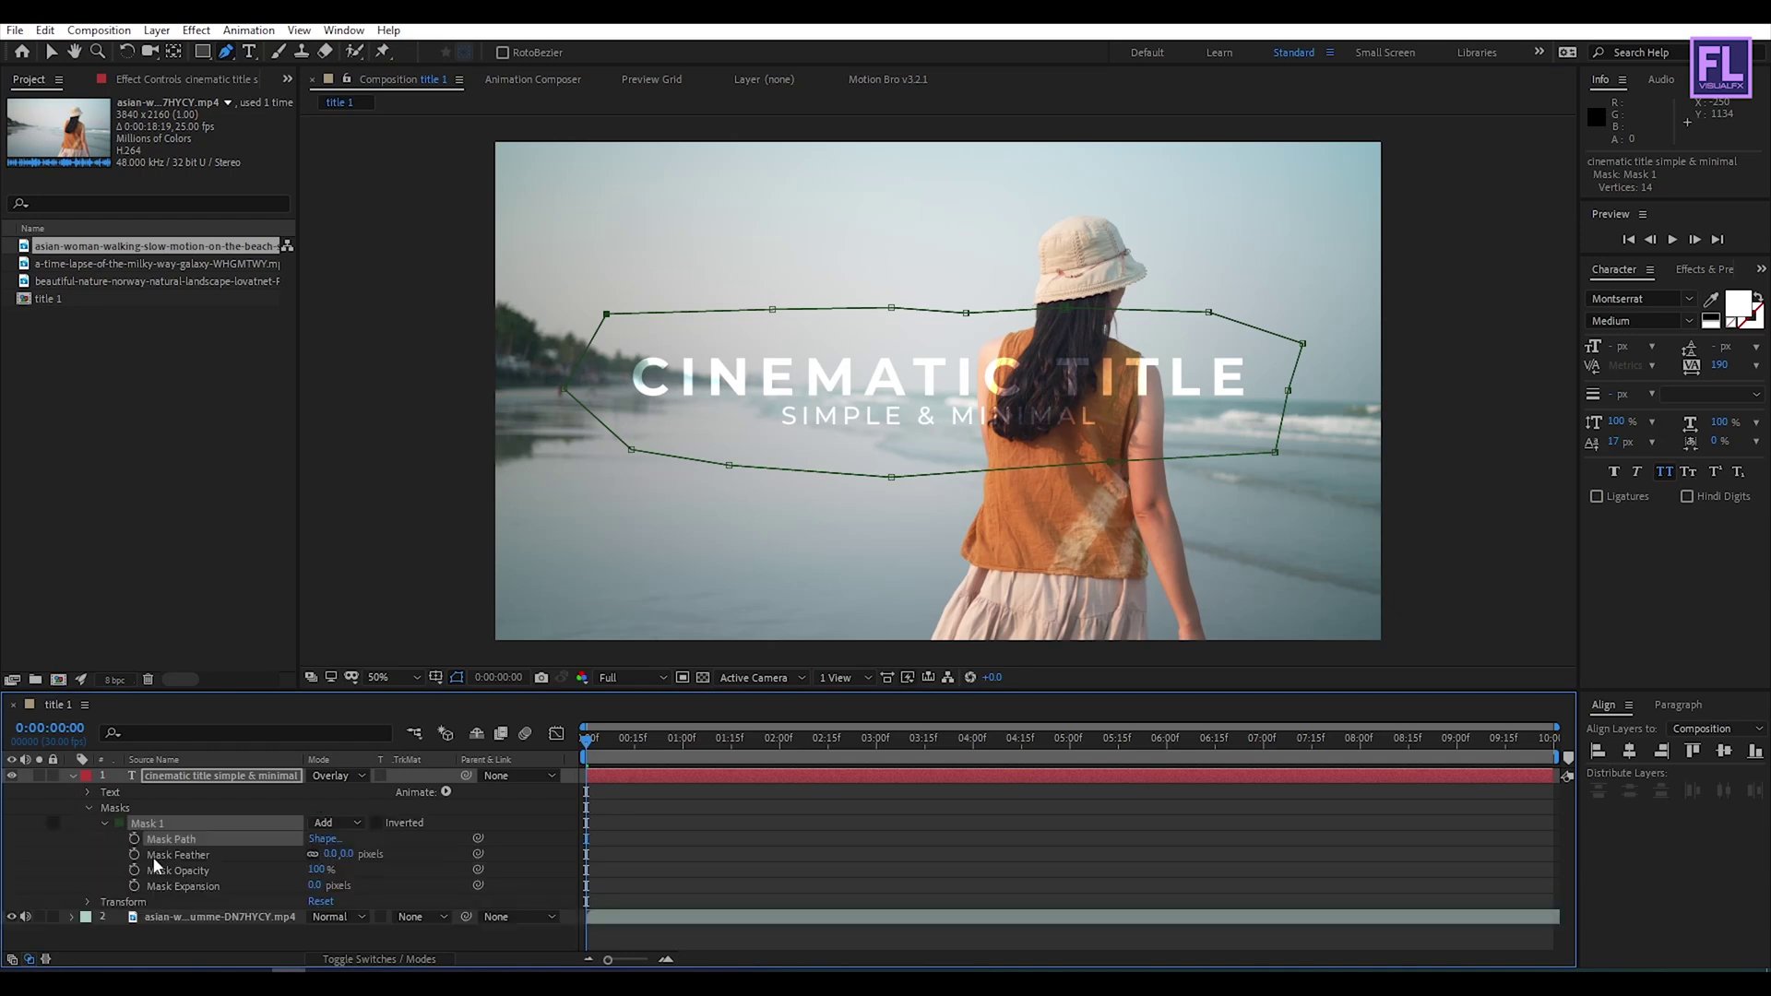
pyautogui.click(134, 839)
pyautogui.click(606, 836)
pyautogui.click(588, 840)
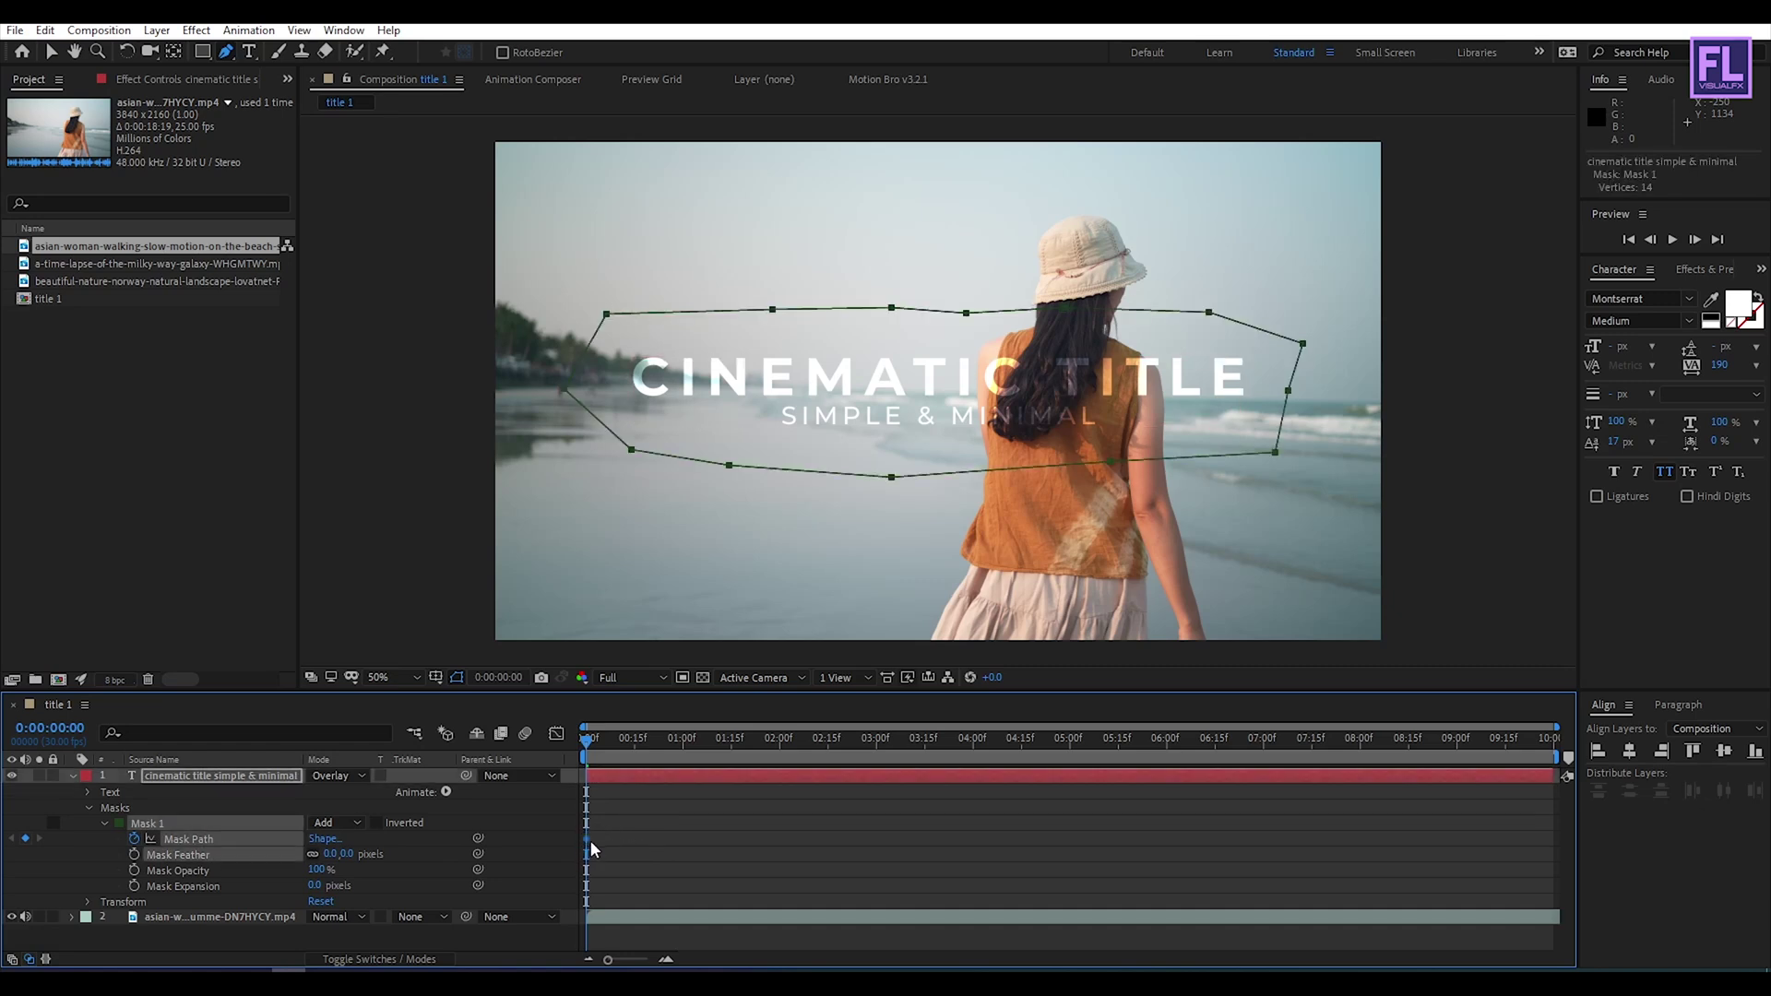
pyautogui.moveTo(609, 834); pyautogui.dragTo(1054, 826)
pyautogui.press('space')
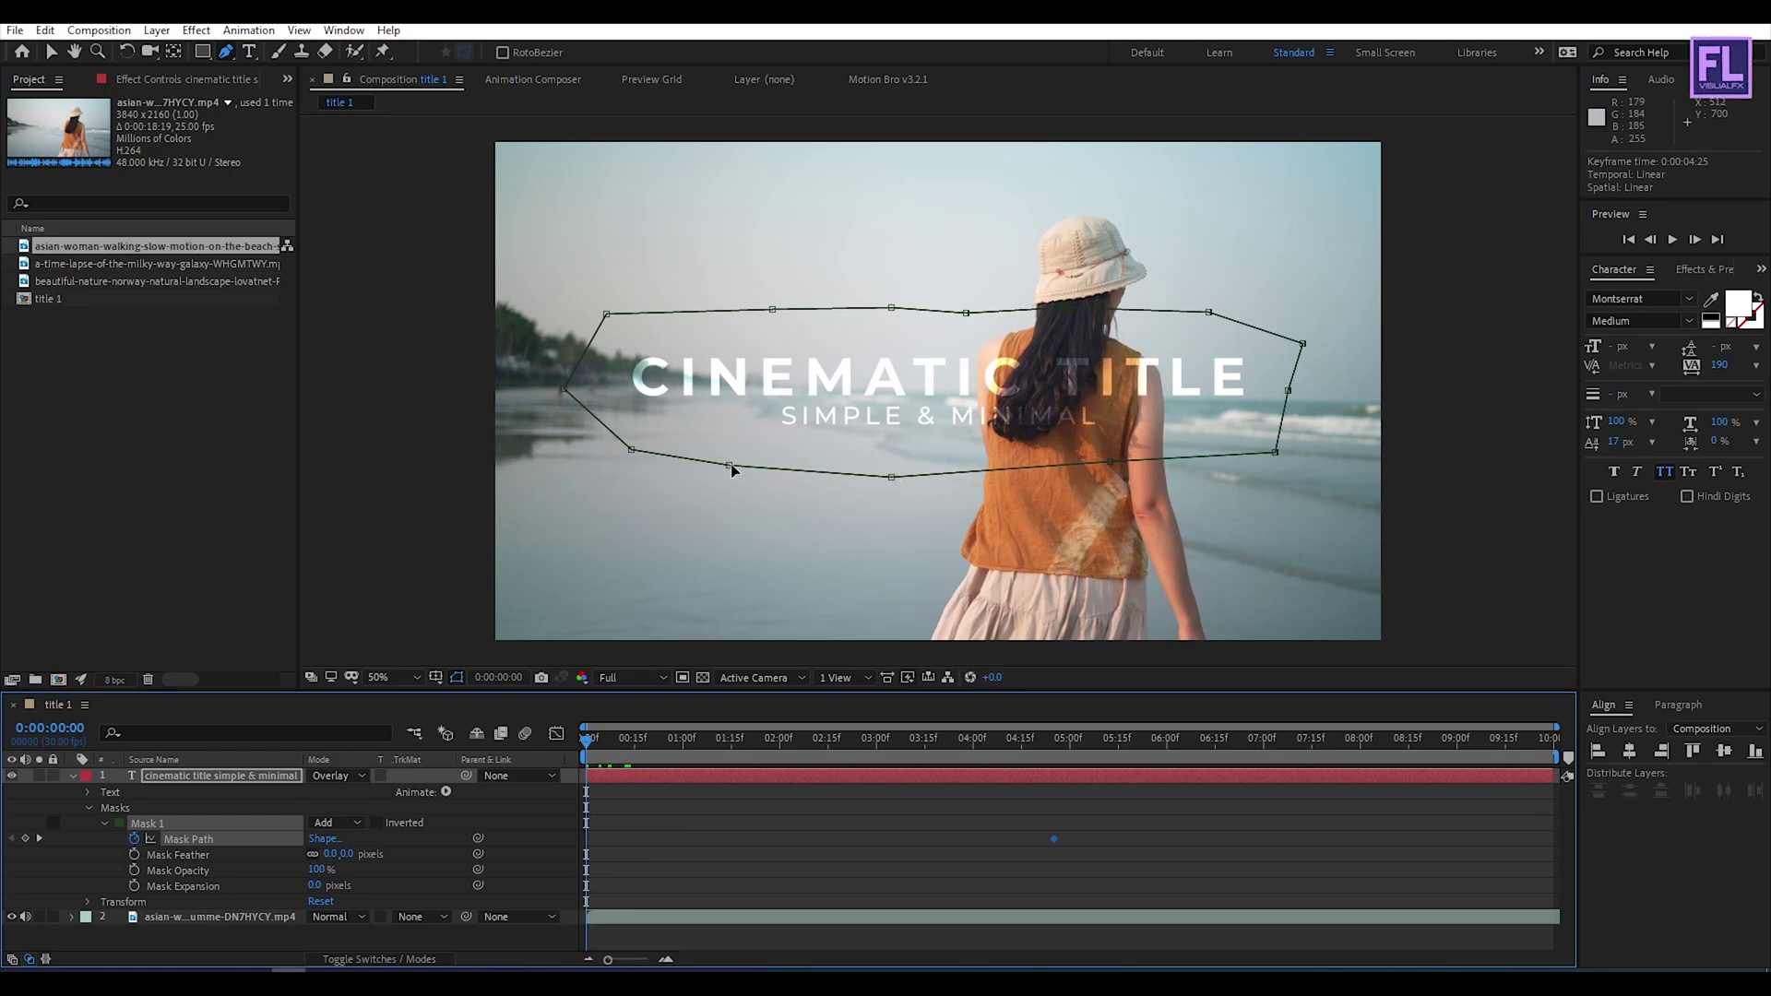
# Step: Reshape the mask at 0:00:00:00 by moving its points above the lettering so that it hides the whole title
pyautogui.moveTo(730, 467); pyautogui.dragTo(735, 287)
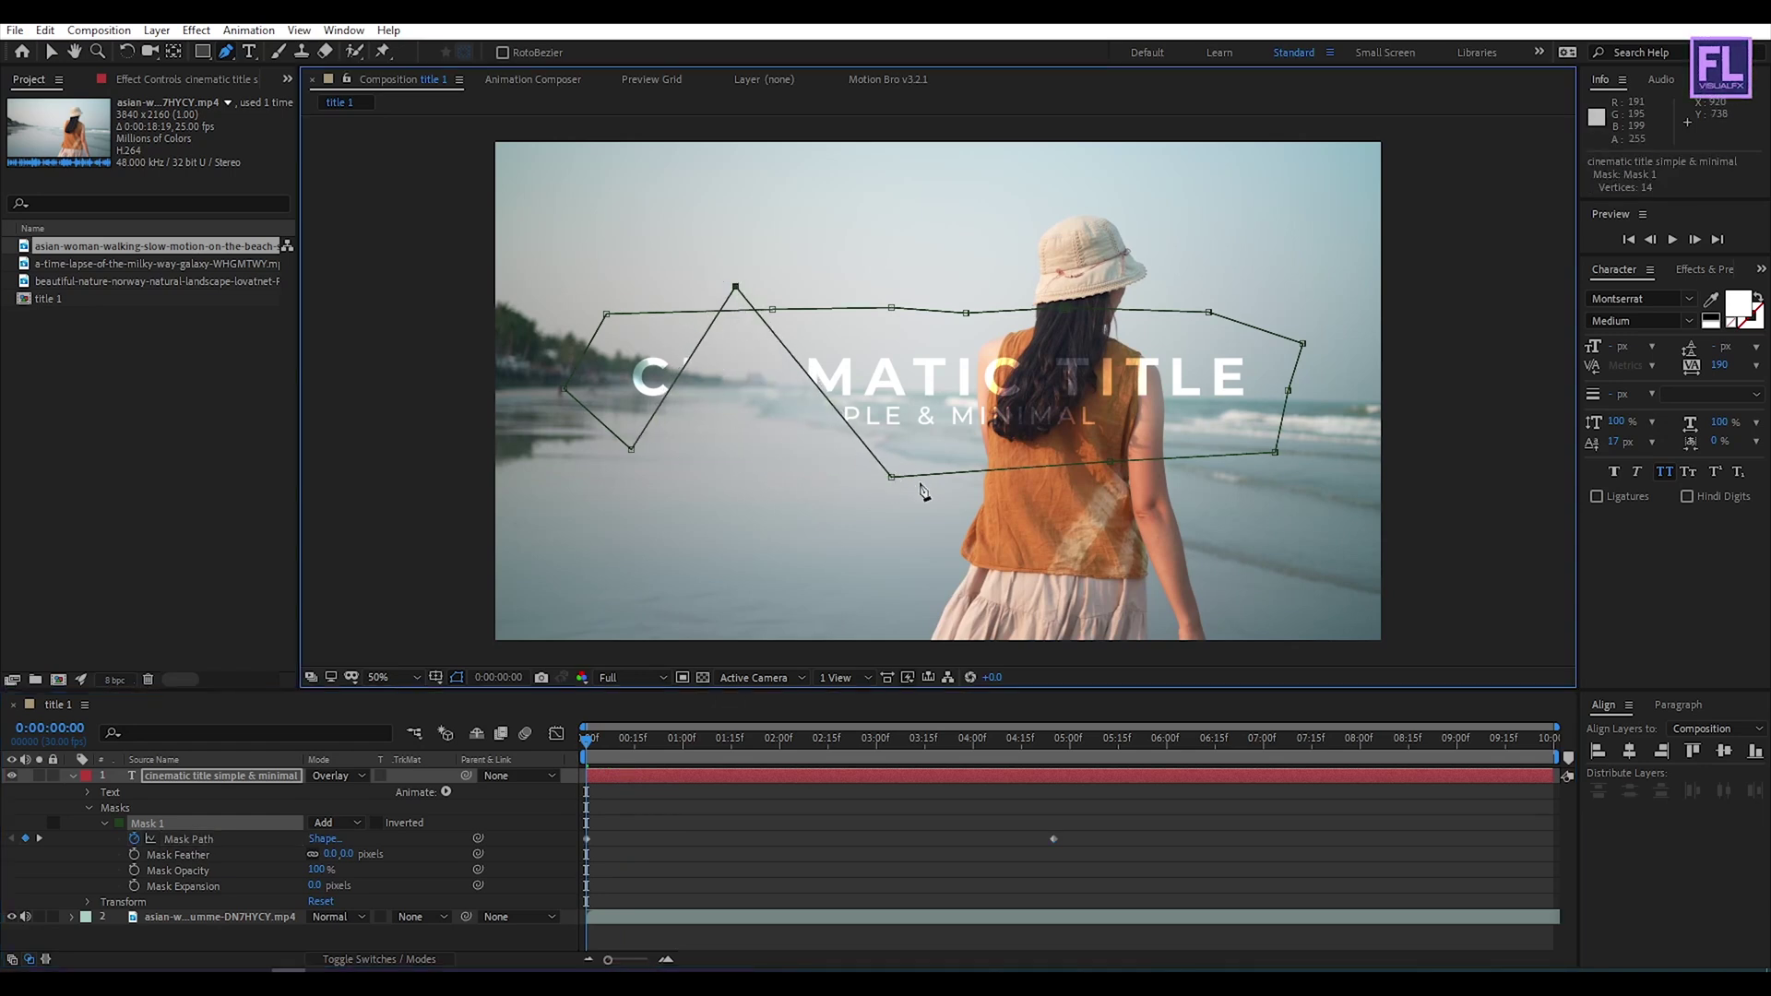
pyautogui.moveTo(891, 477); pyautogui.dragTo(916, 355)
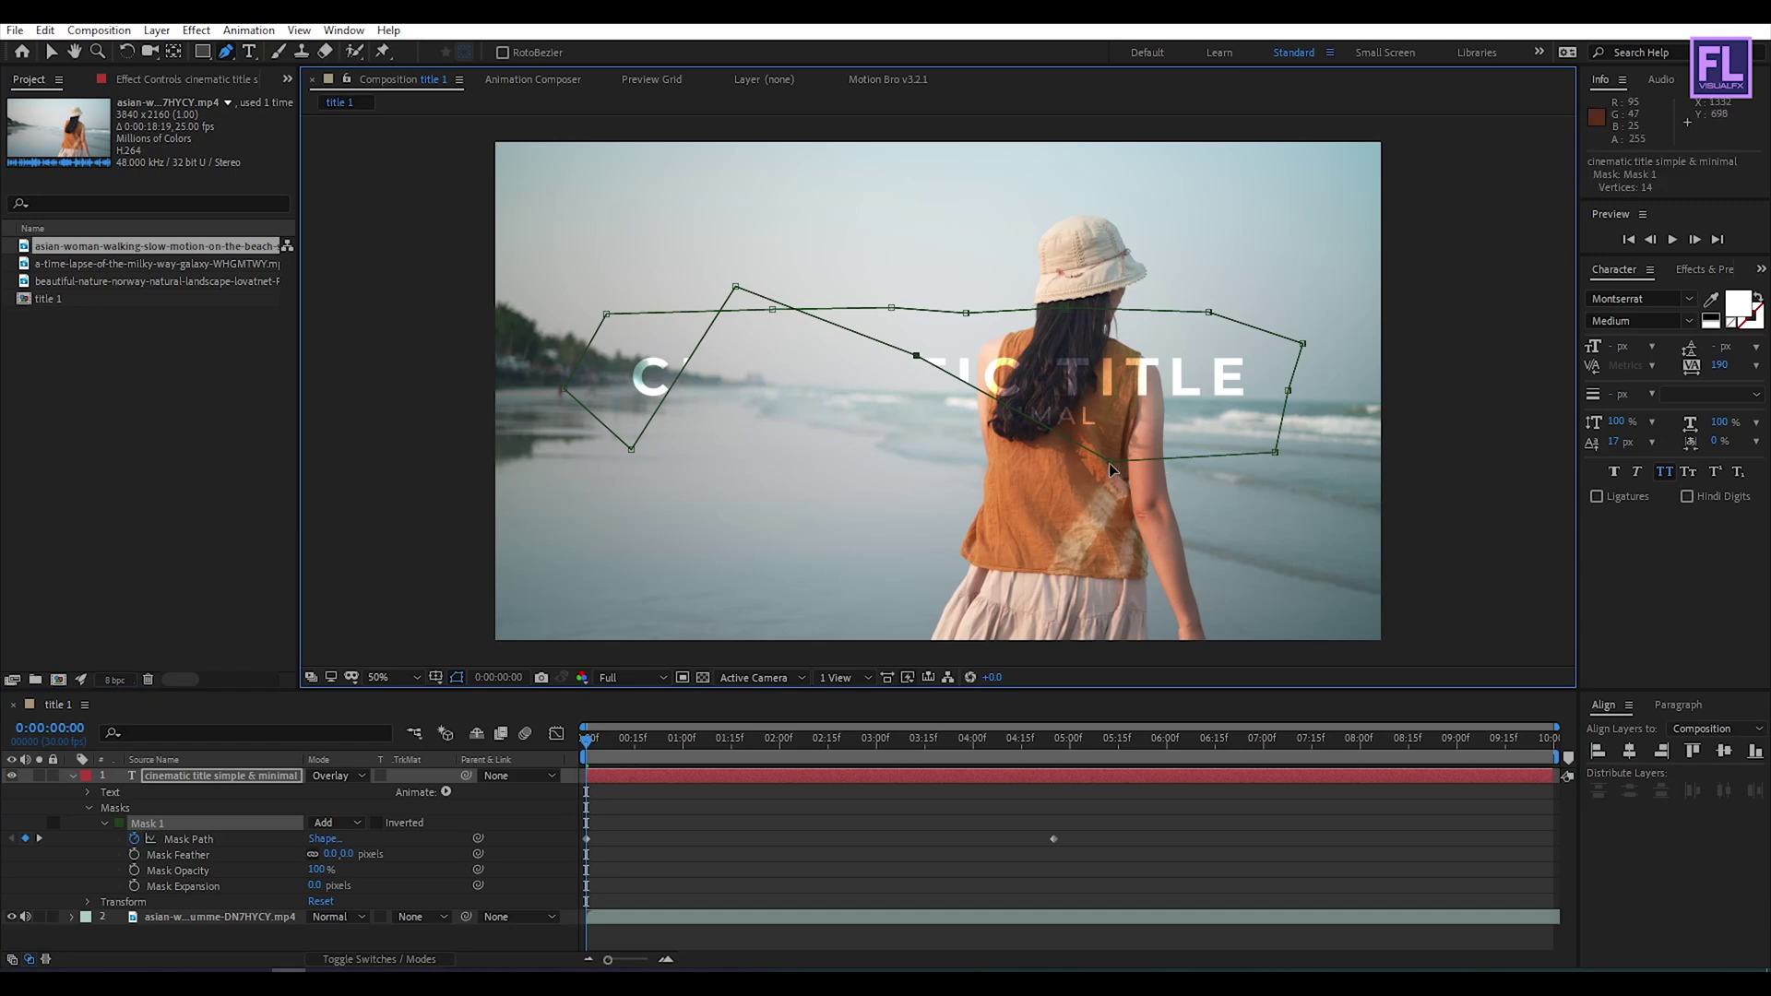
pyautogui.moveTo(1109, 463); pyautogui.dragTo(1113, 333)
pyautogui.moveTo(1273, 452); pyautogui.dragTo(1241, 301)
pyautogui.moveTo(631, 449); pyautogui.dragTo(606, 263)
pyautogui.moveTo(772, 309); pyautogui.dragTo(770, 262)
pyautogui.moveTo(891, 307); pyautogui.dragTo(797, 221)
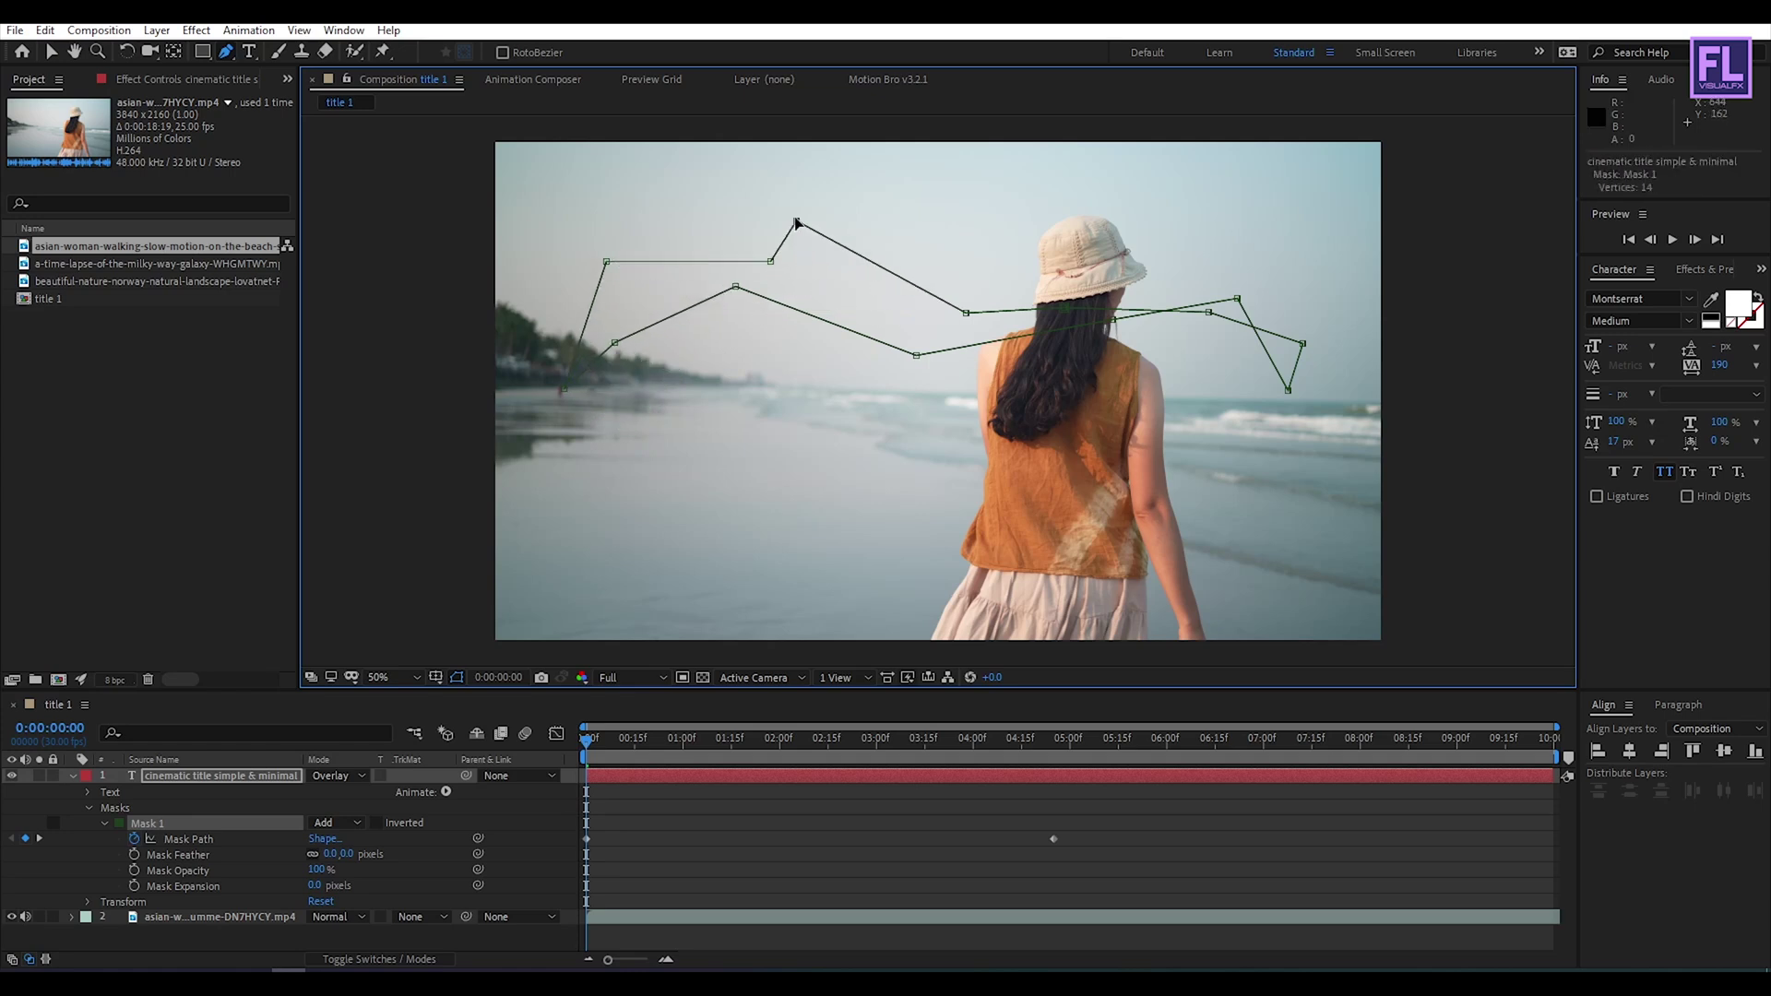
pyautogui.moveTo(968, 315); pyautogui.dragTo(964, 279)
pyautogui.moveTo(1210, 314); pyautogui.dragTo(1235, 270)
pyautogui.moveTo(1287, 390); pyautogui.dragTo(1268, 348)
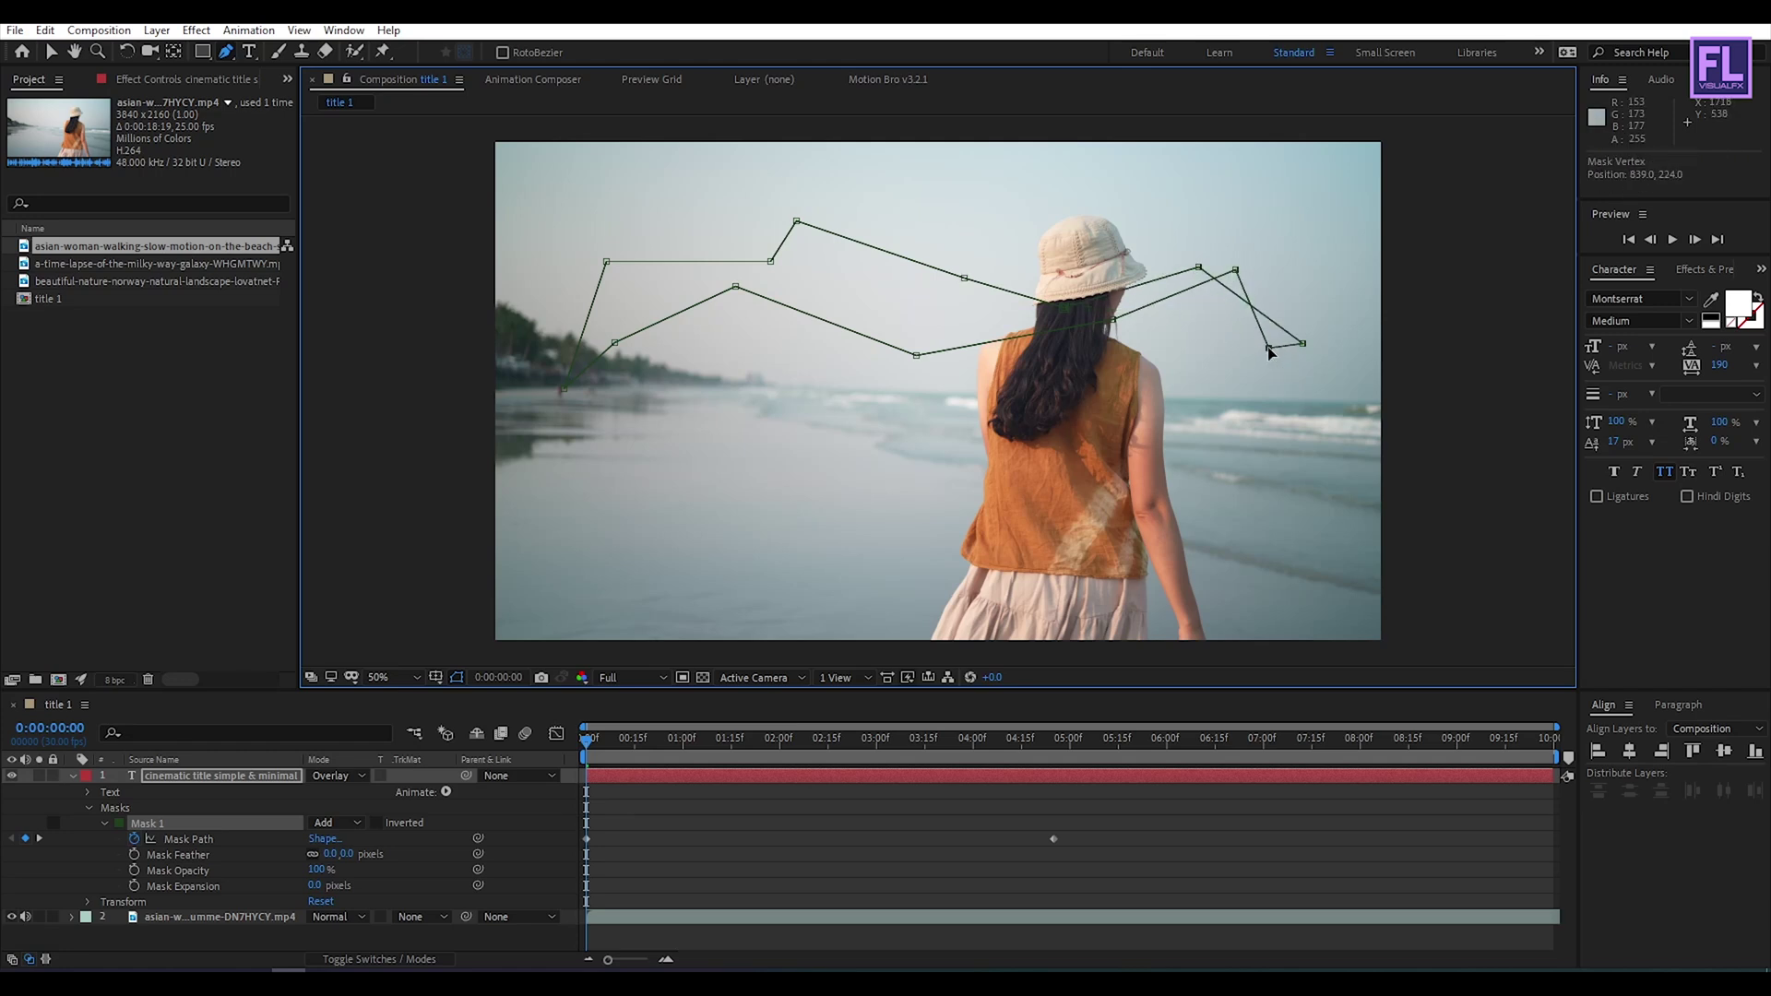
# Step: Set the Mask Feather to 50 pixels and apply Easy Ease to both Mask Path keyframes
pyautogui.click(268, 856)
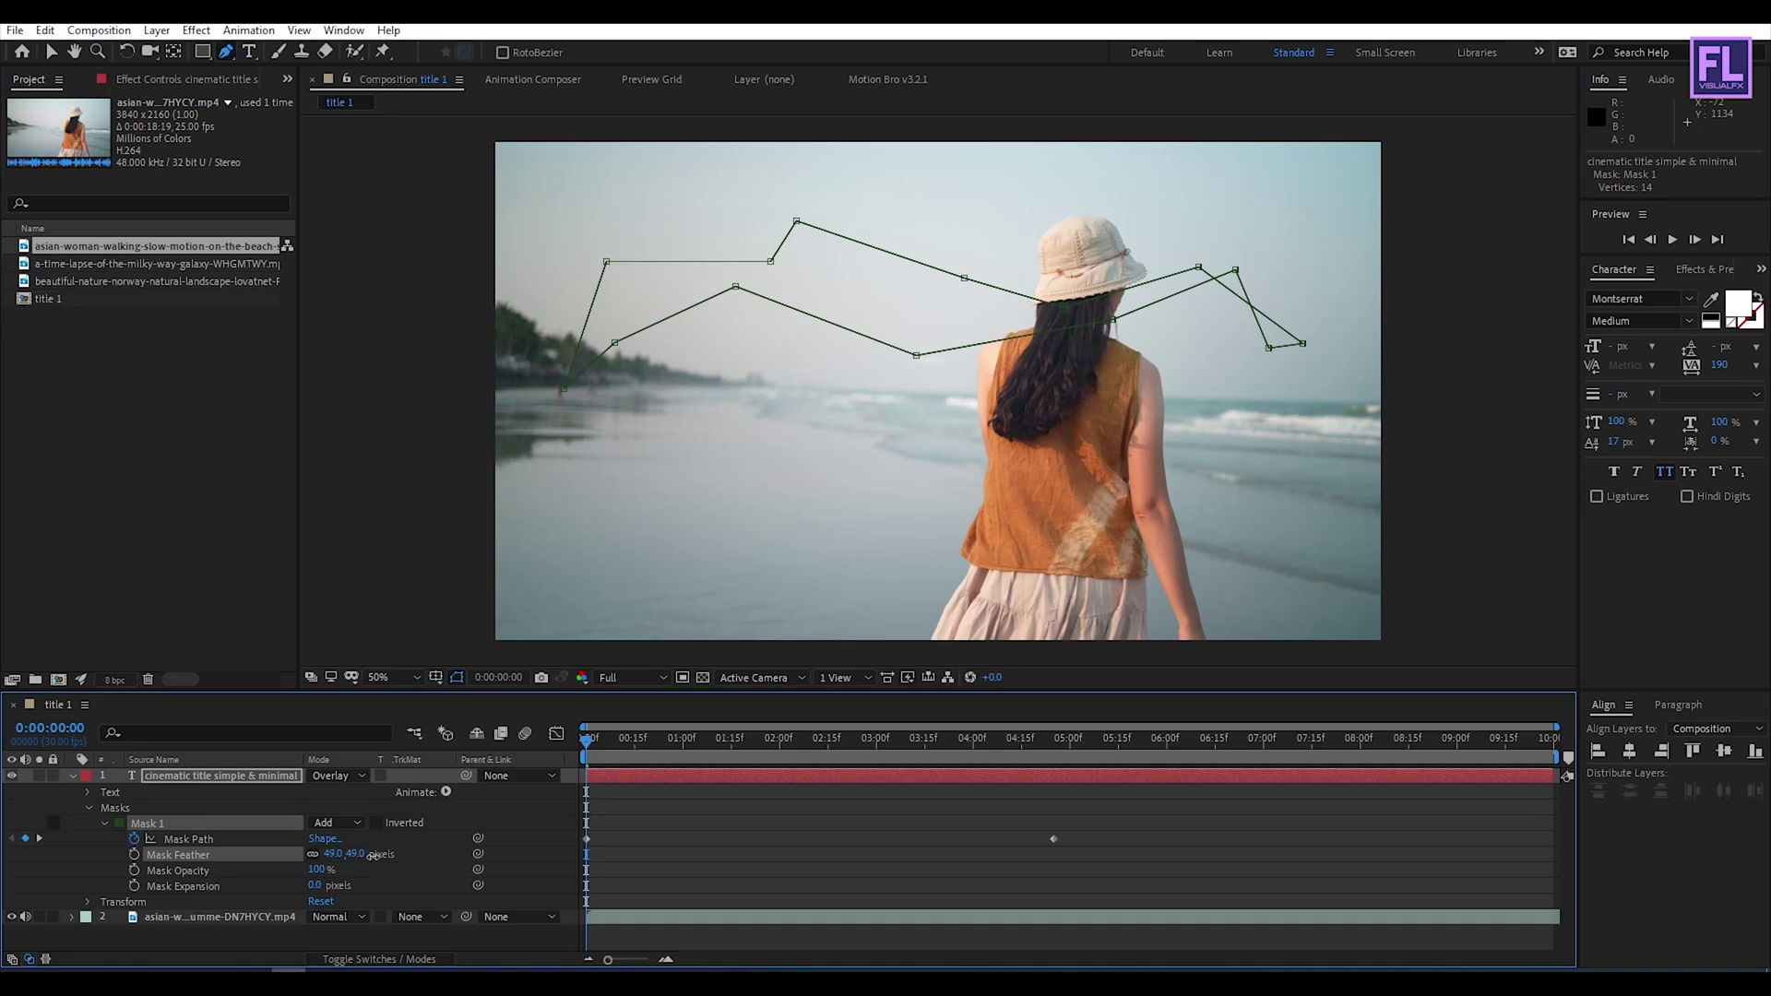
pyautogui.moveTo(1116, 818); pyautogui.dragTo(583, 866)
pyautogui.press('F9')
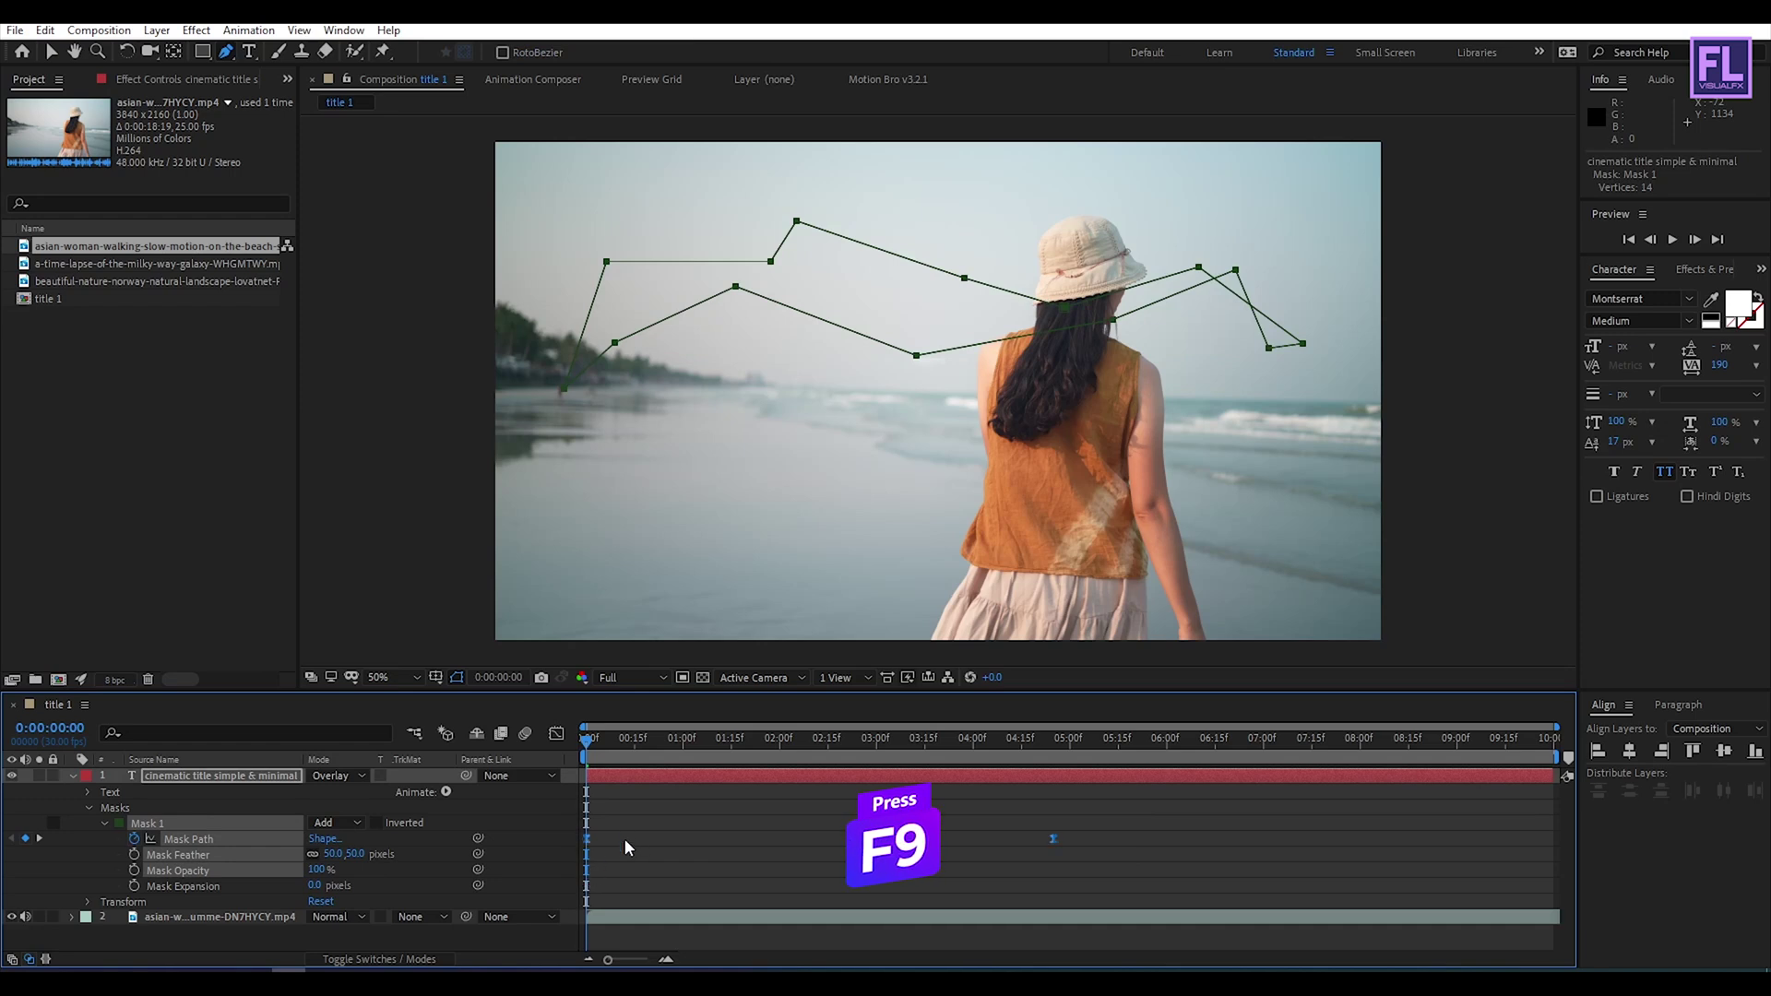
# Step: Preview the masked title reveal and scrub through the animation up to 0:00:04:10
pyautogui.moveTo(587, 741); pyautogui.dragTo(832, 769)
pyautogui.press('space')
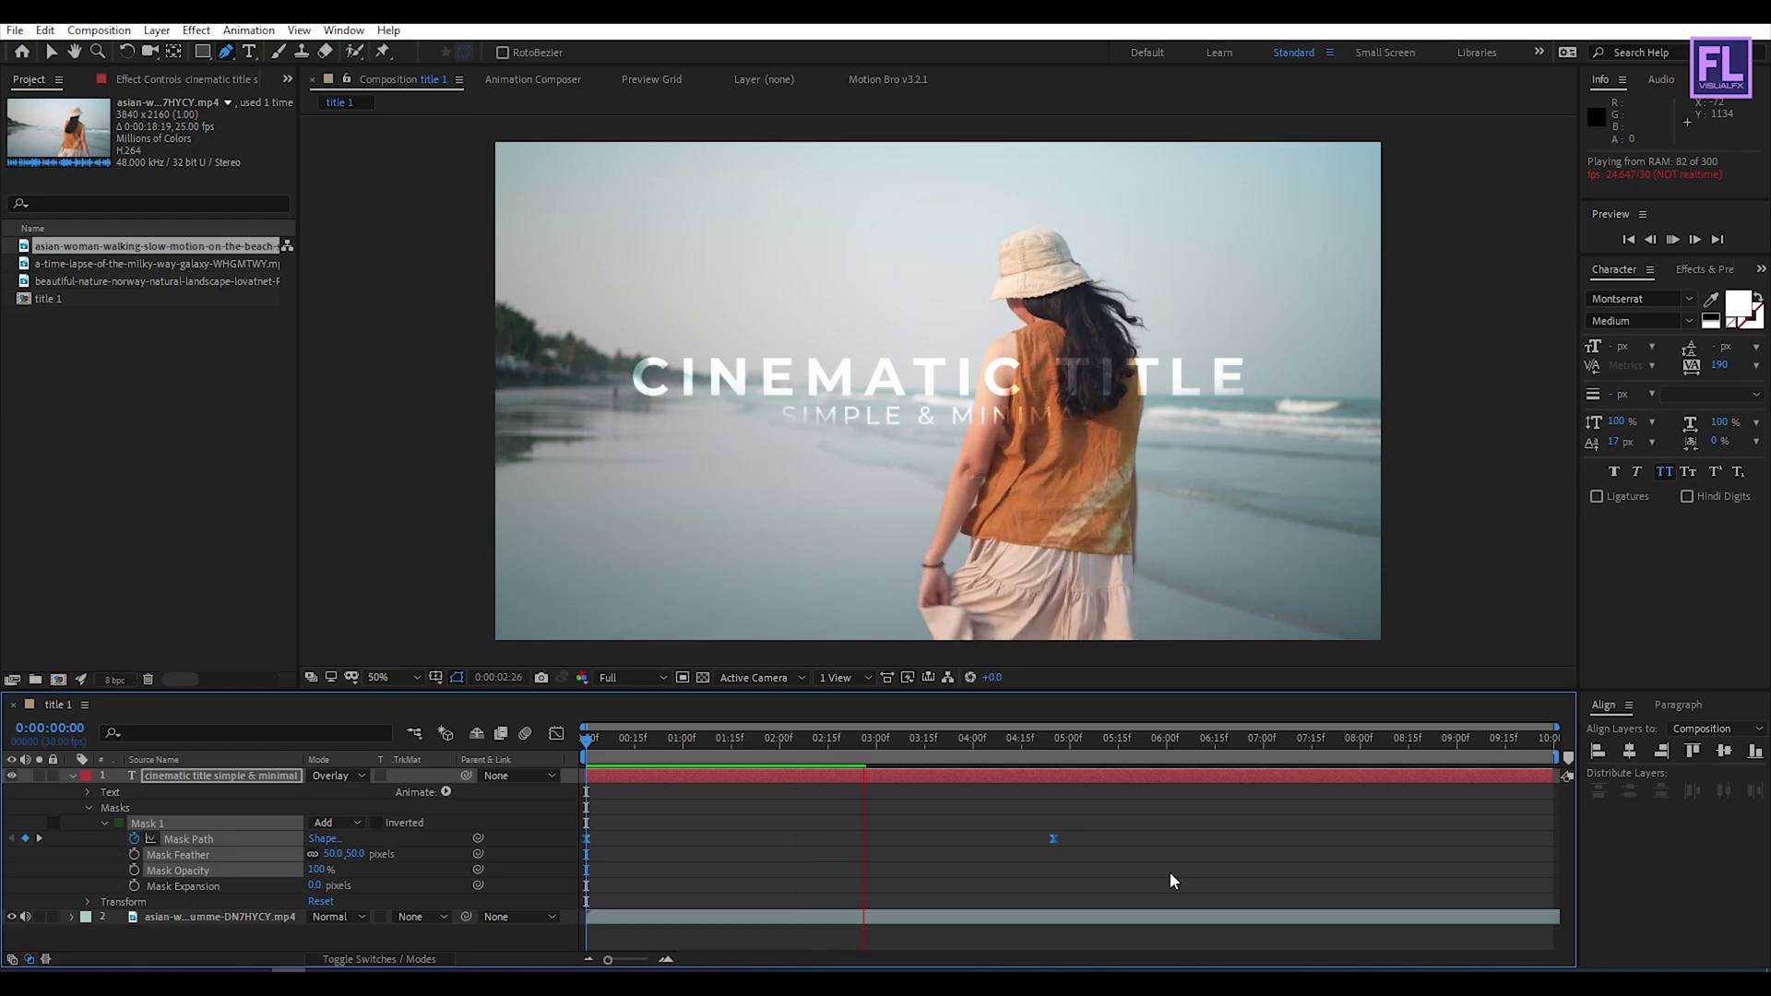
pyautogui.press('space')
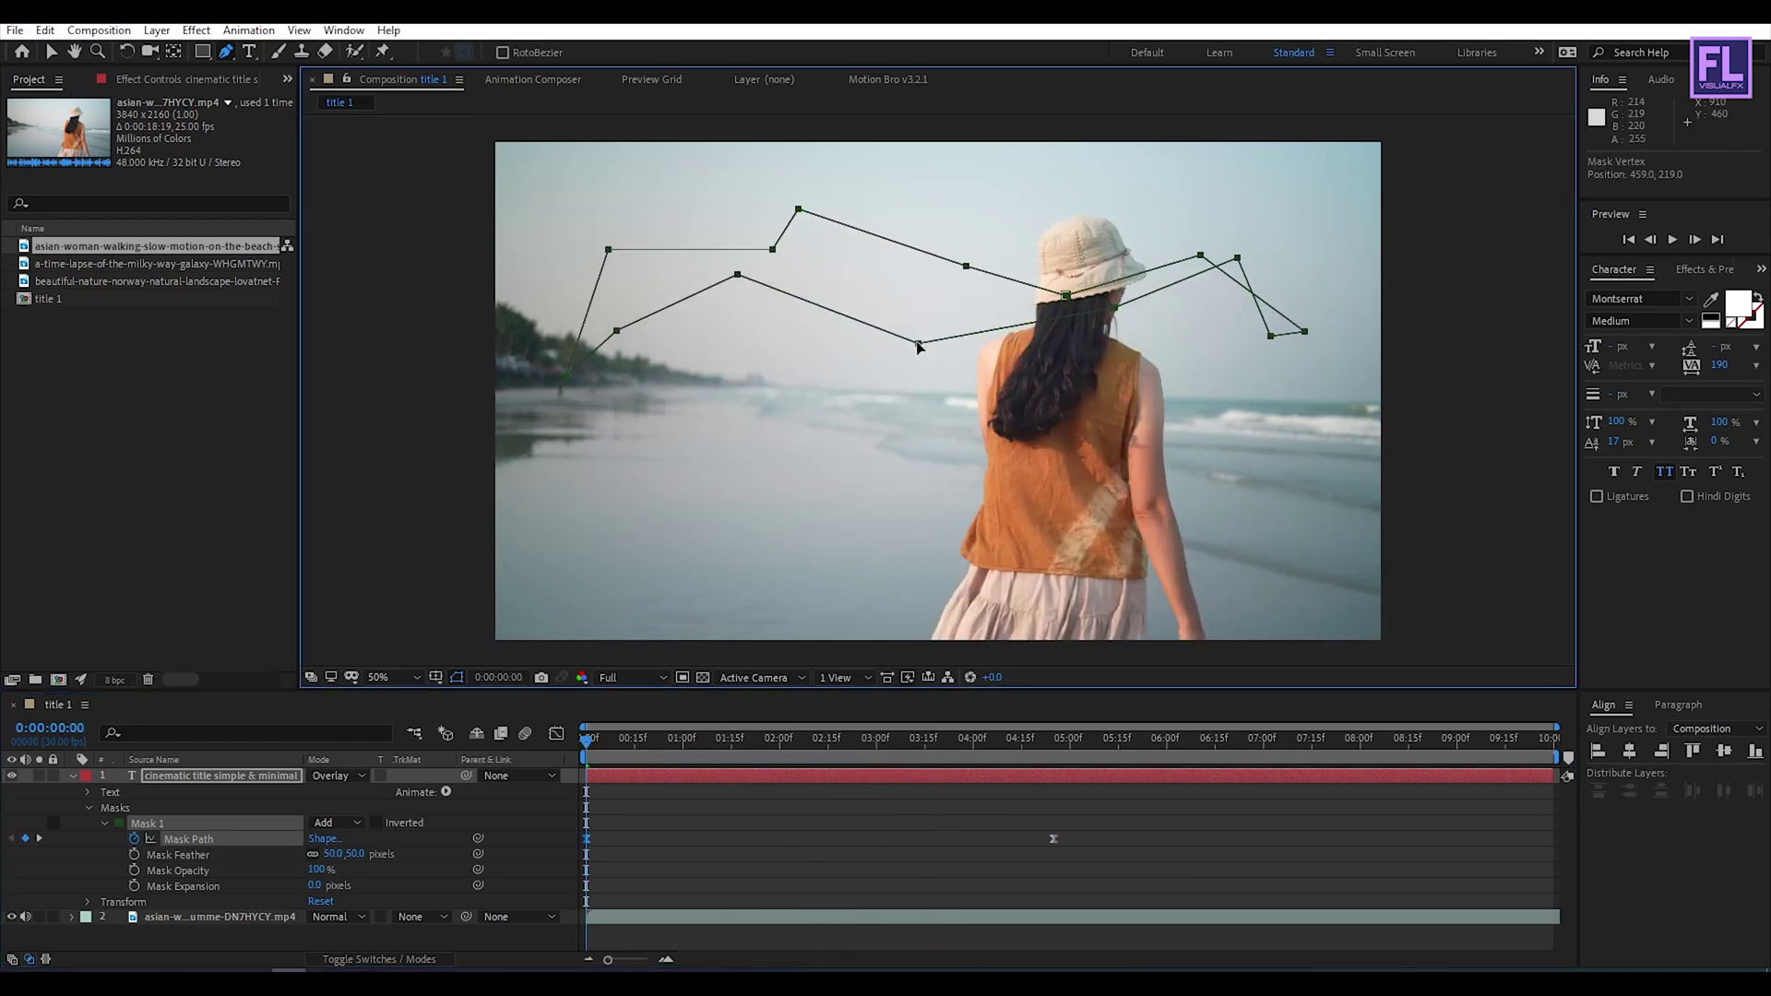
pyautogui.click(625, 748)
pyautogui.moveTo(626, 747); pyautogui.dragTo(1005, 762)
pyautogui.click(407, 876)
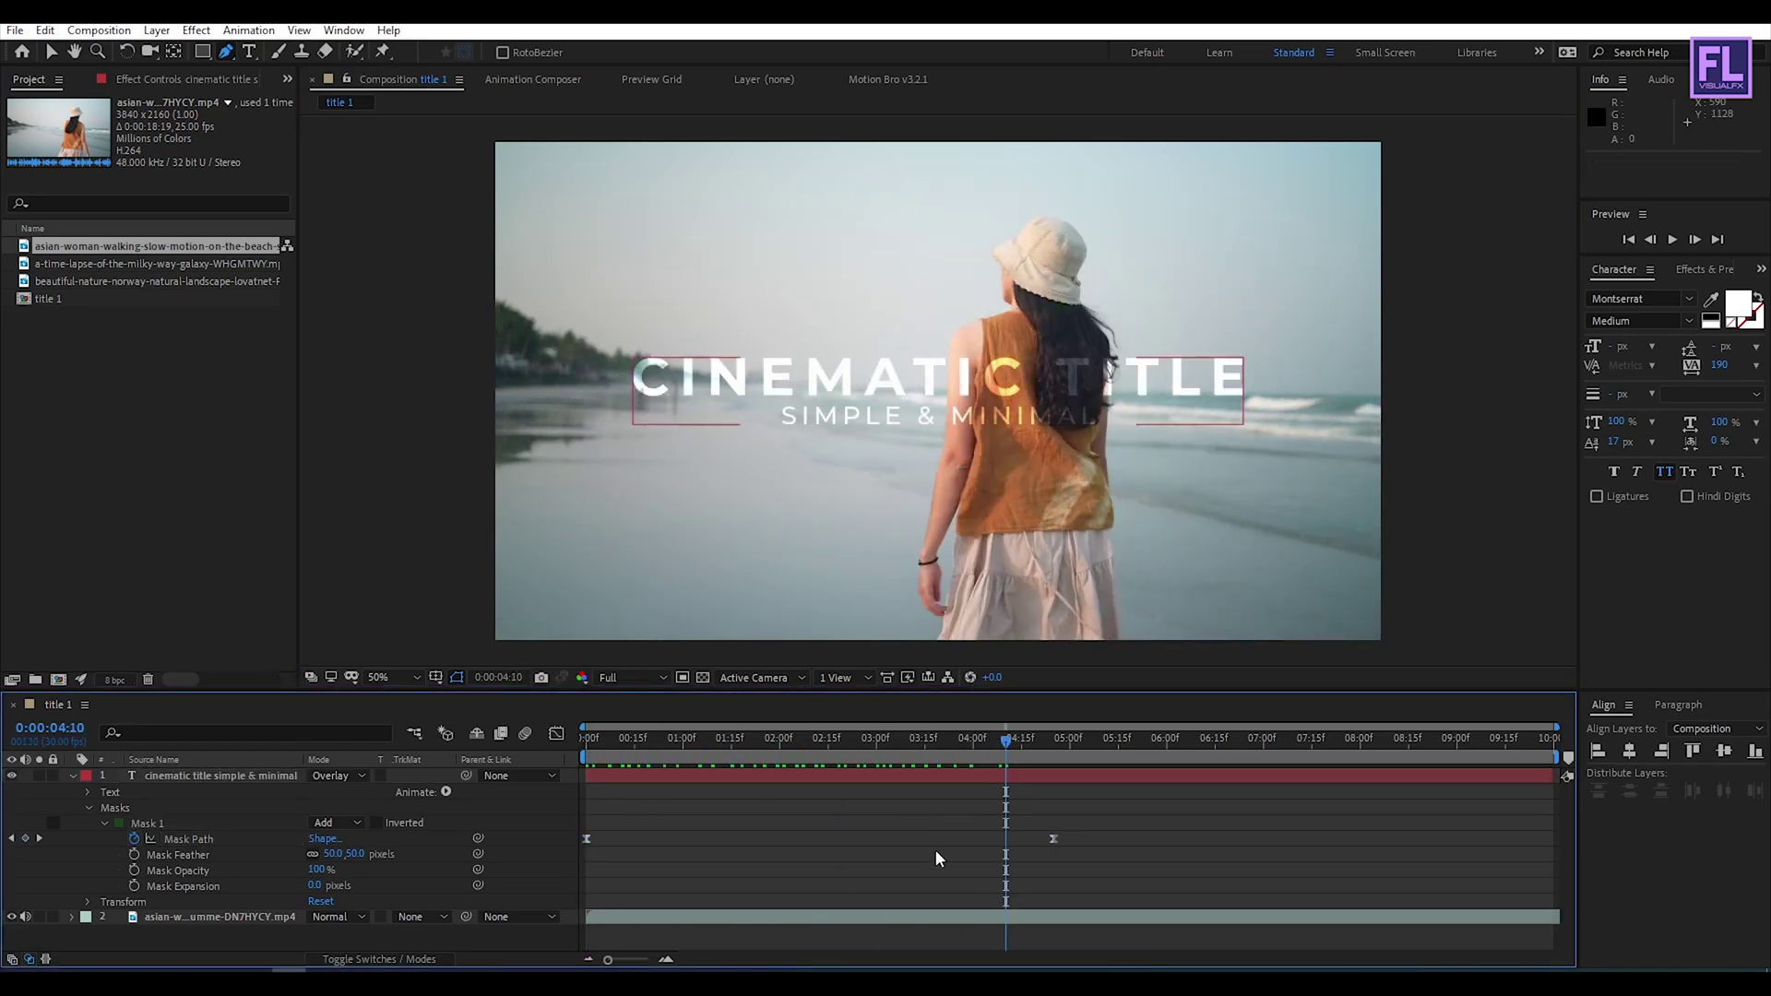
# Step: Add a Scale keyframe of 100% to the text layer at 0:00:00:00
pyautogui.click(71, 776)
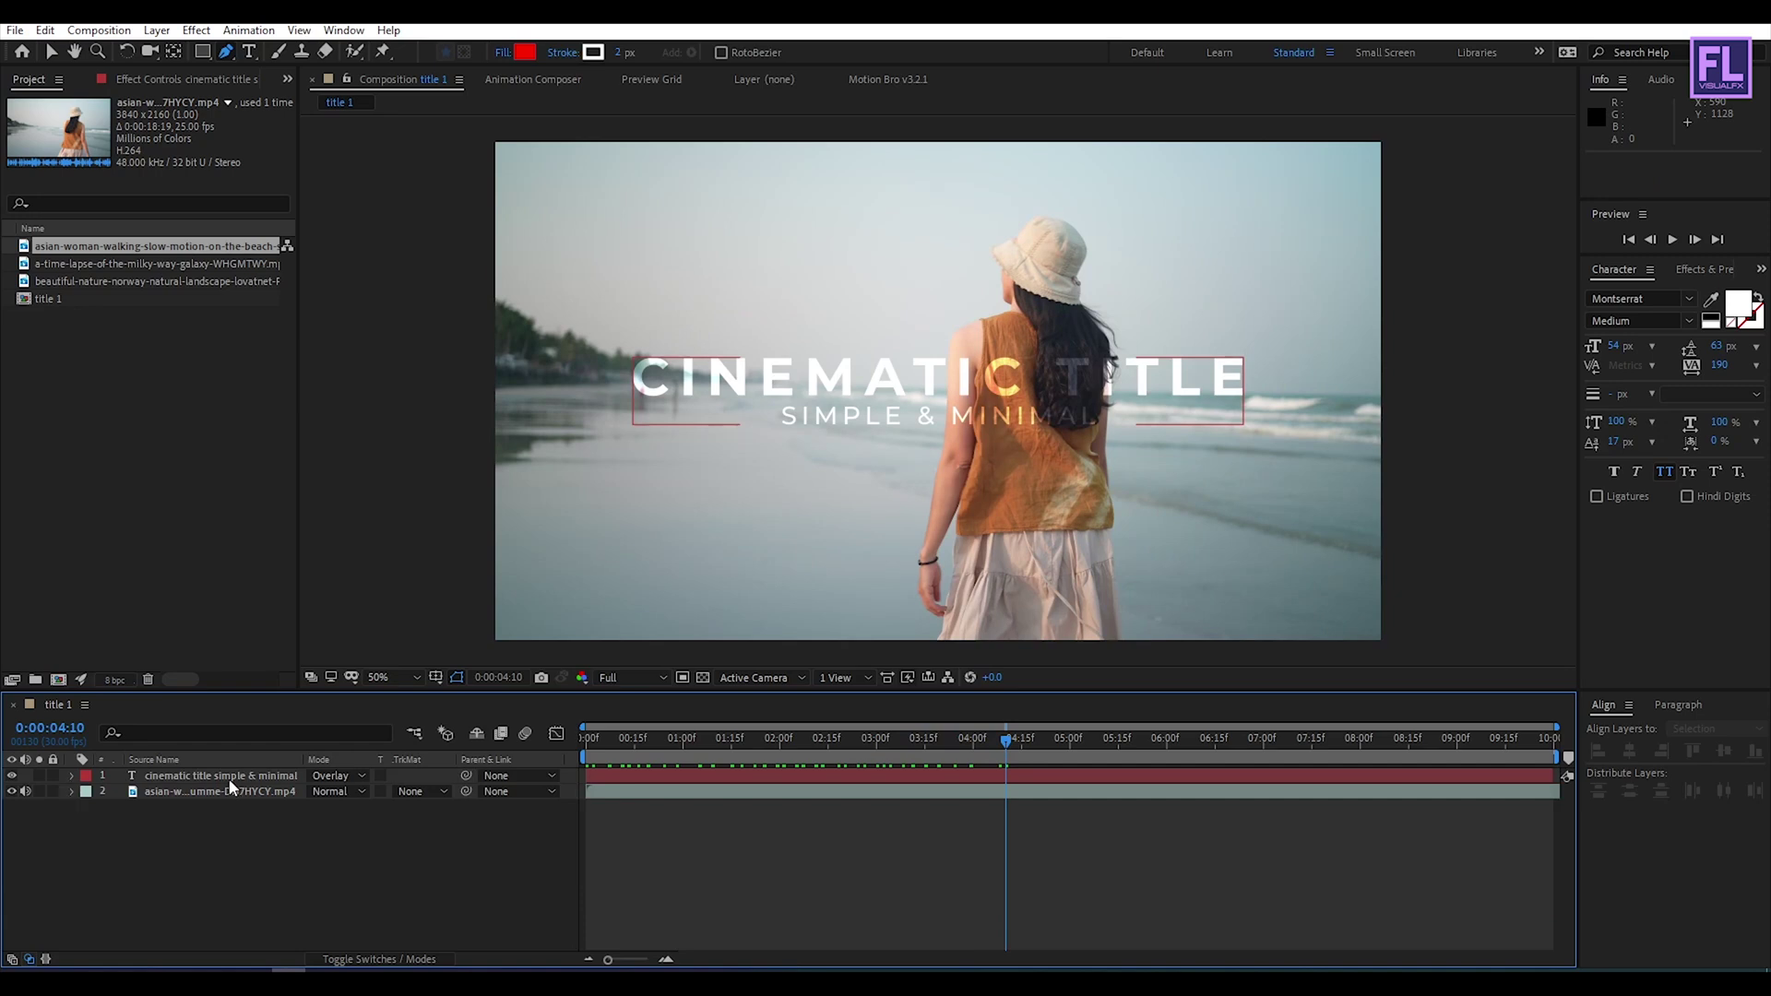
pyautogui.click(230, 786)
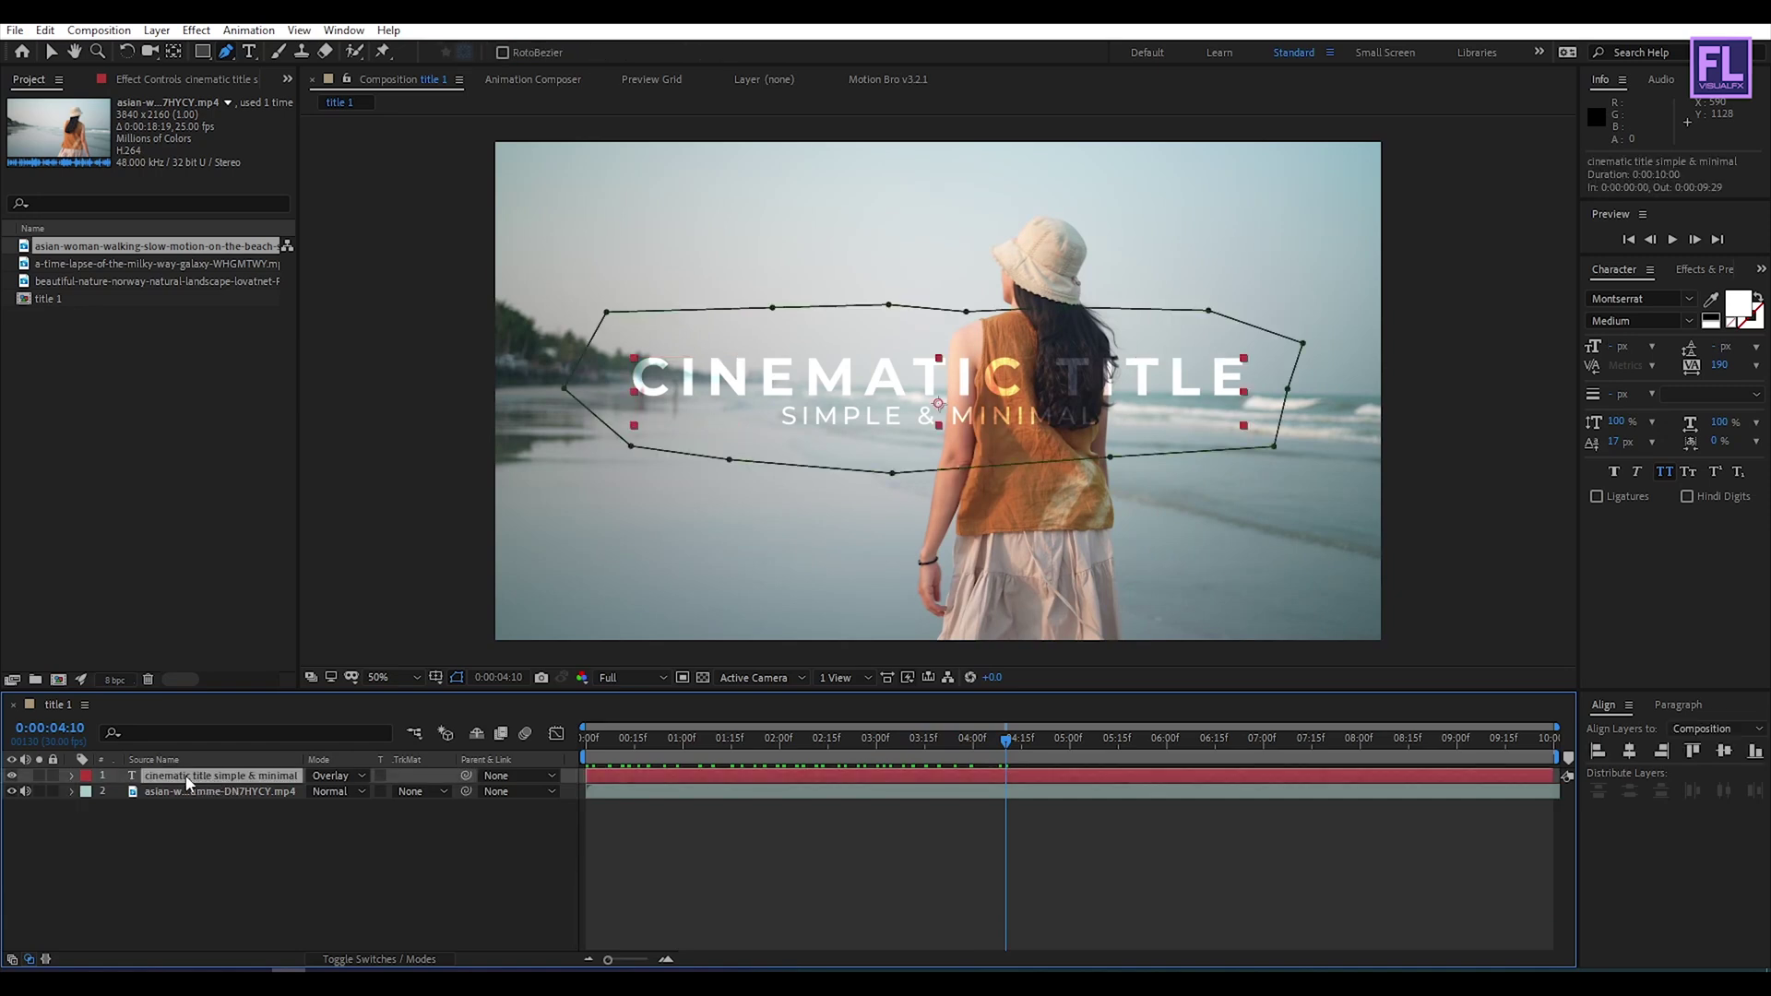
pyautogui.press('Home')
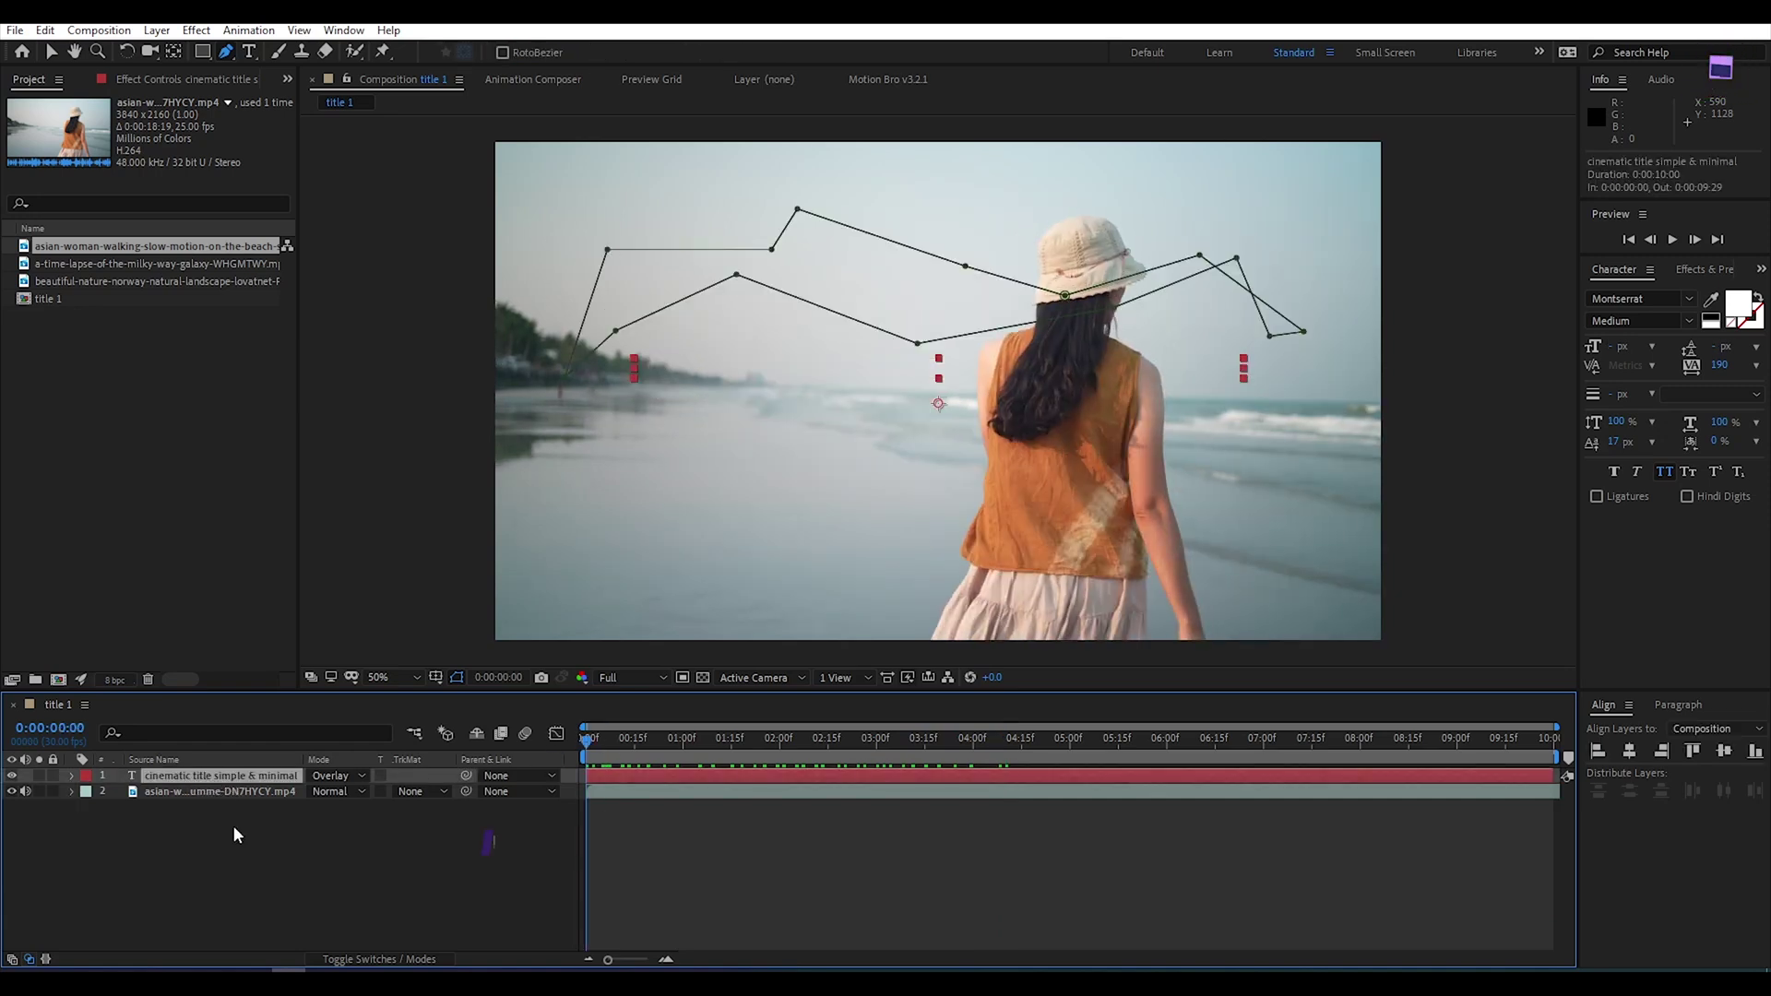
pyautogui.press('s')
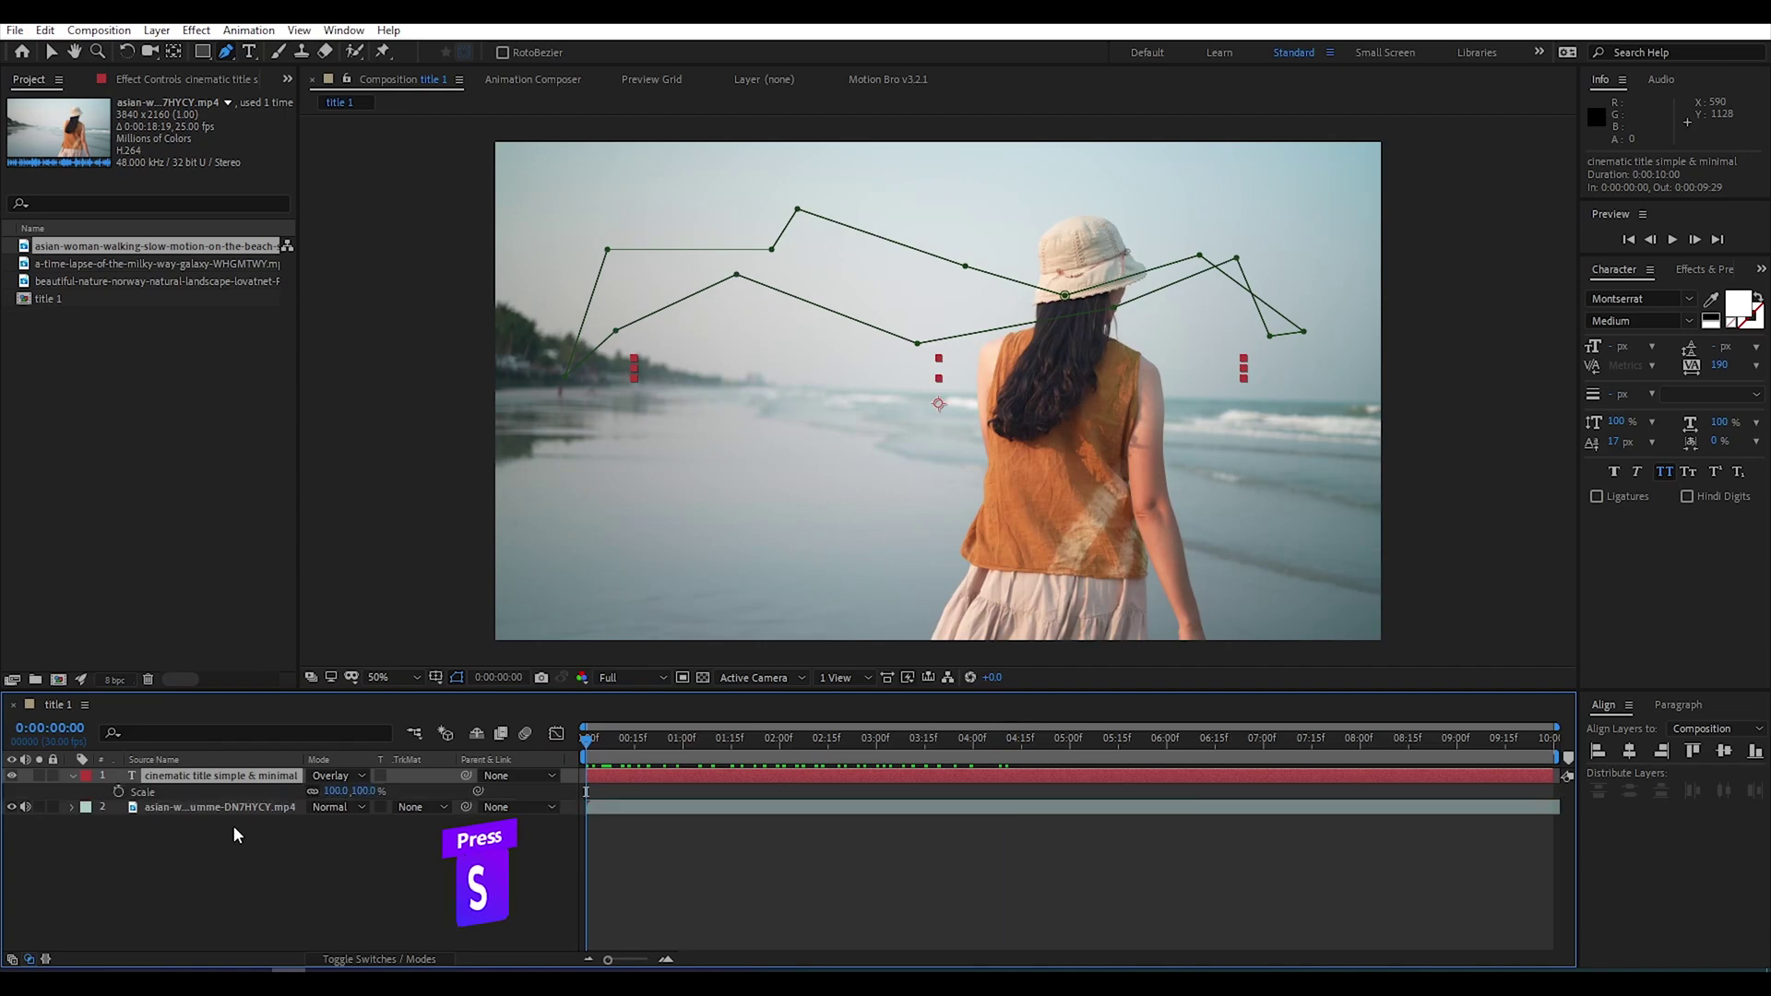
pyautogui.click(118, 791)
# Step: Set the text layer's Scale to 90% at 0:00:09:29 and scrub through the shrinking title
pyautogui.press('space')
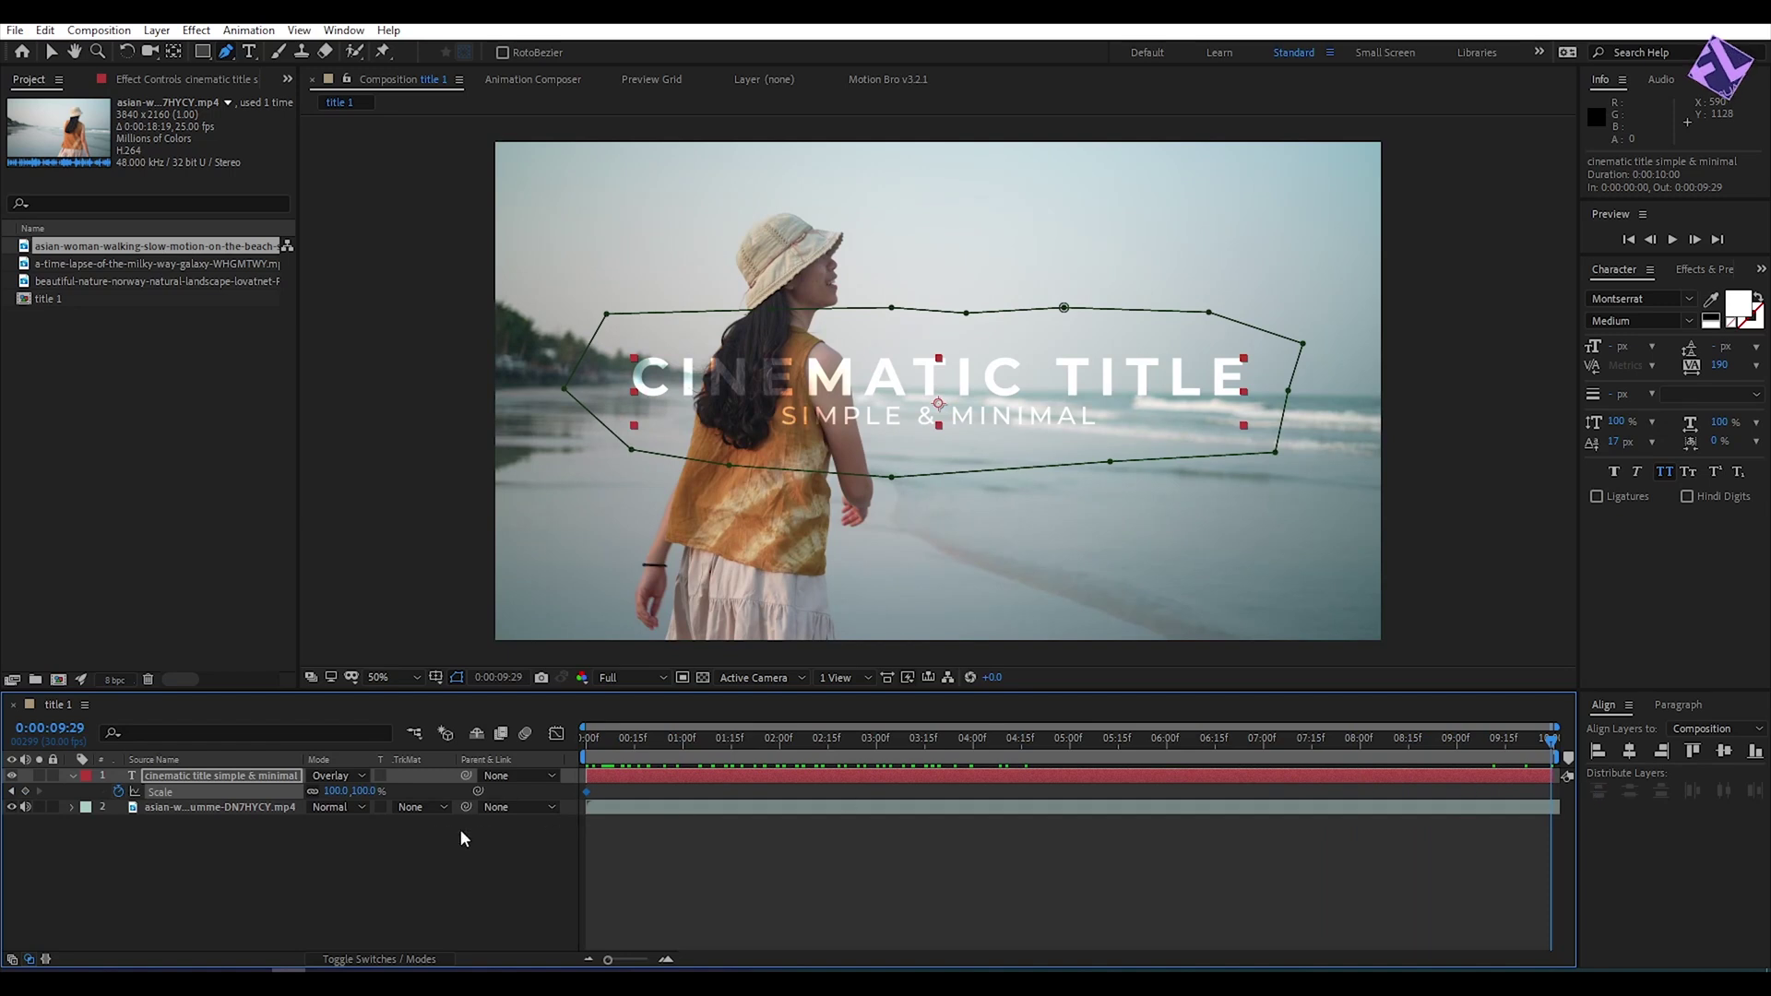
pyautogui.click(334, 791)
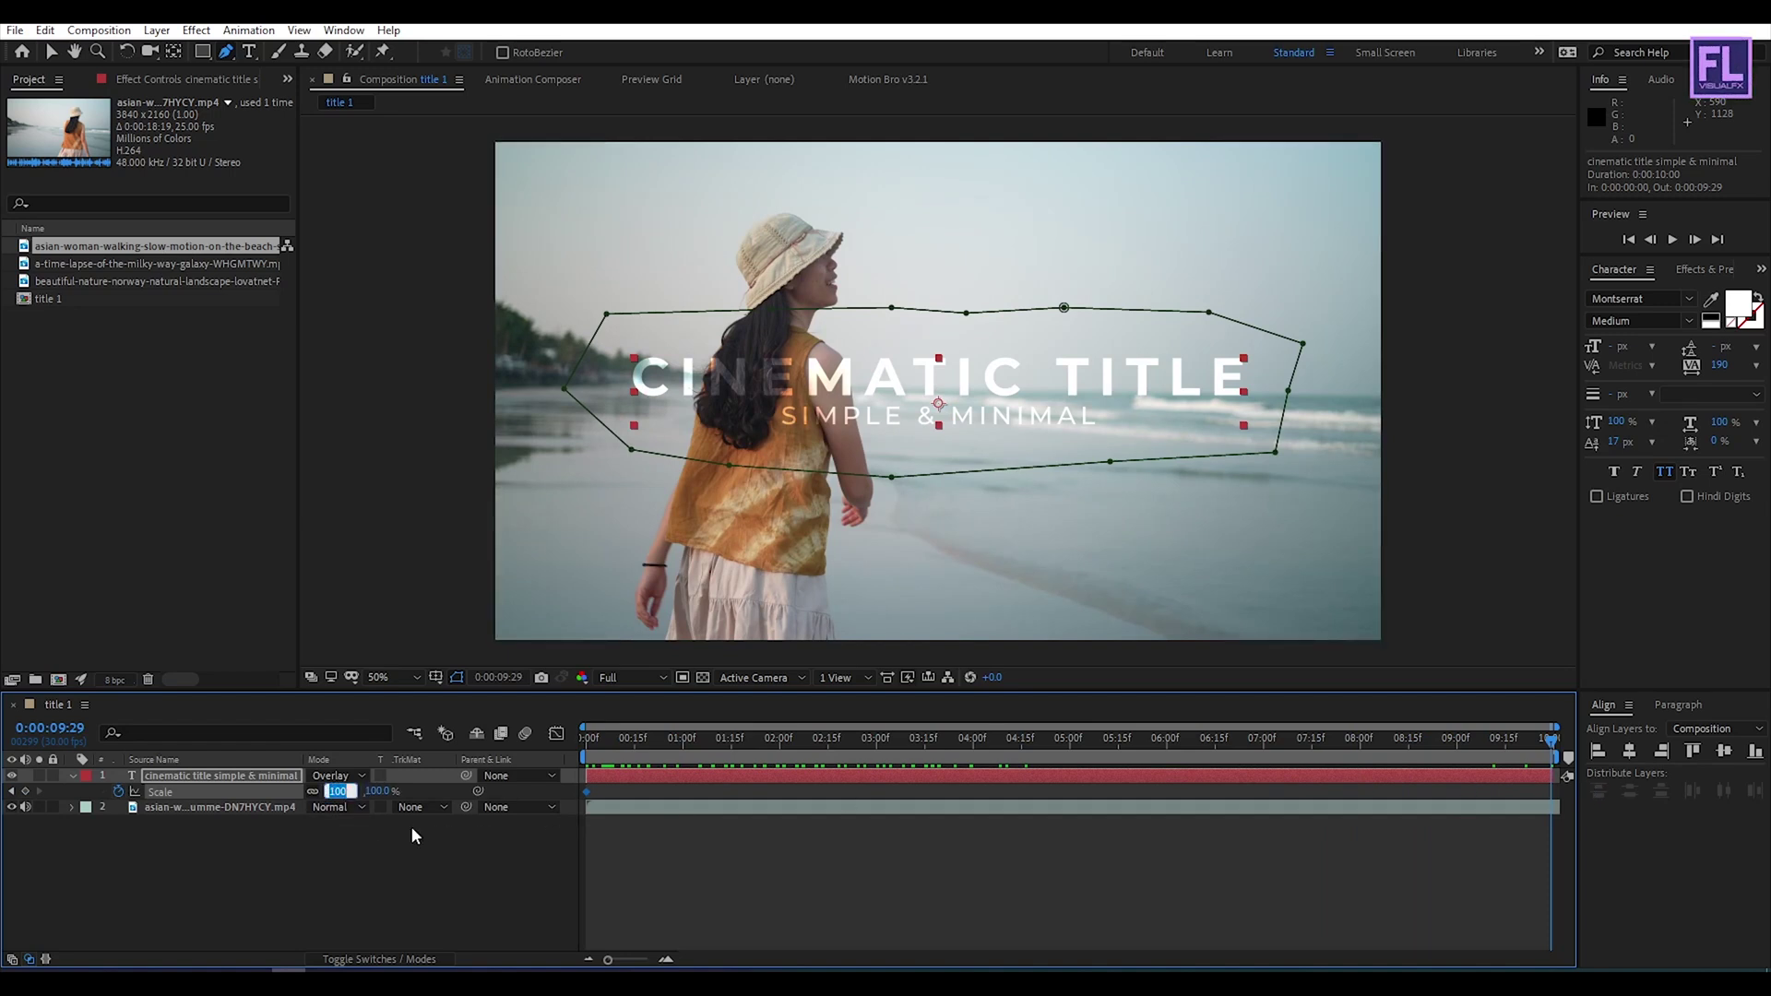
pyautogui.write('90')
pyautogui.press('Return')
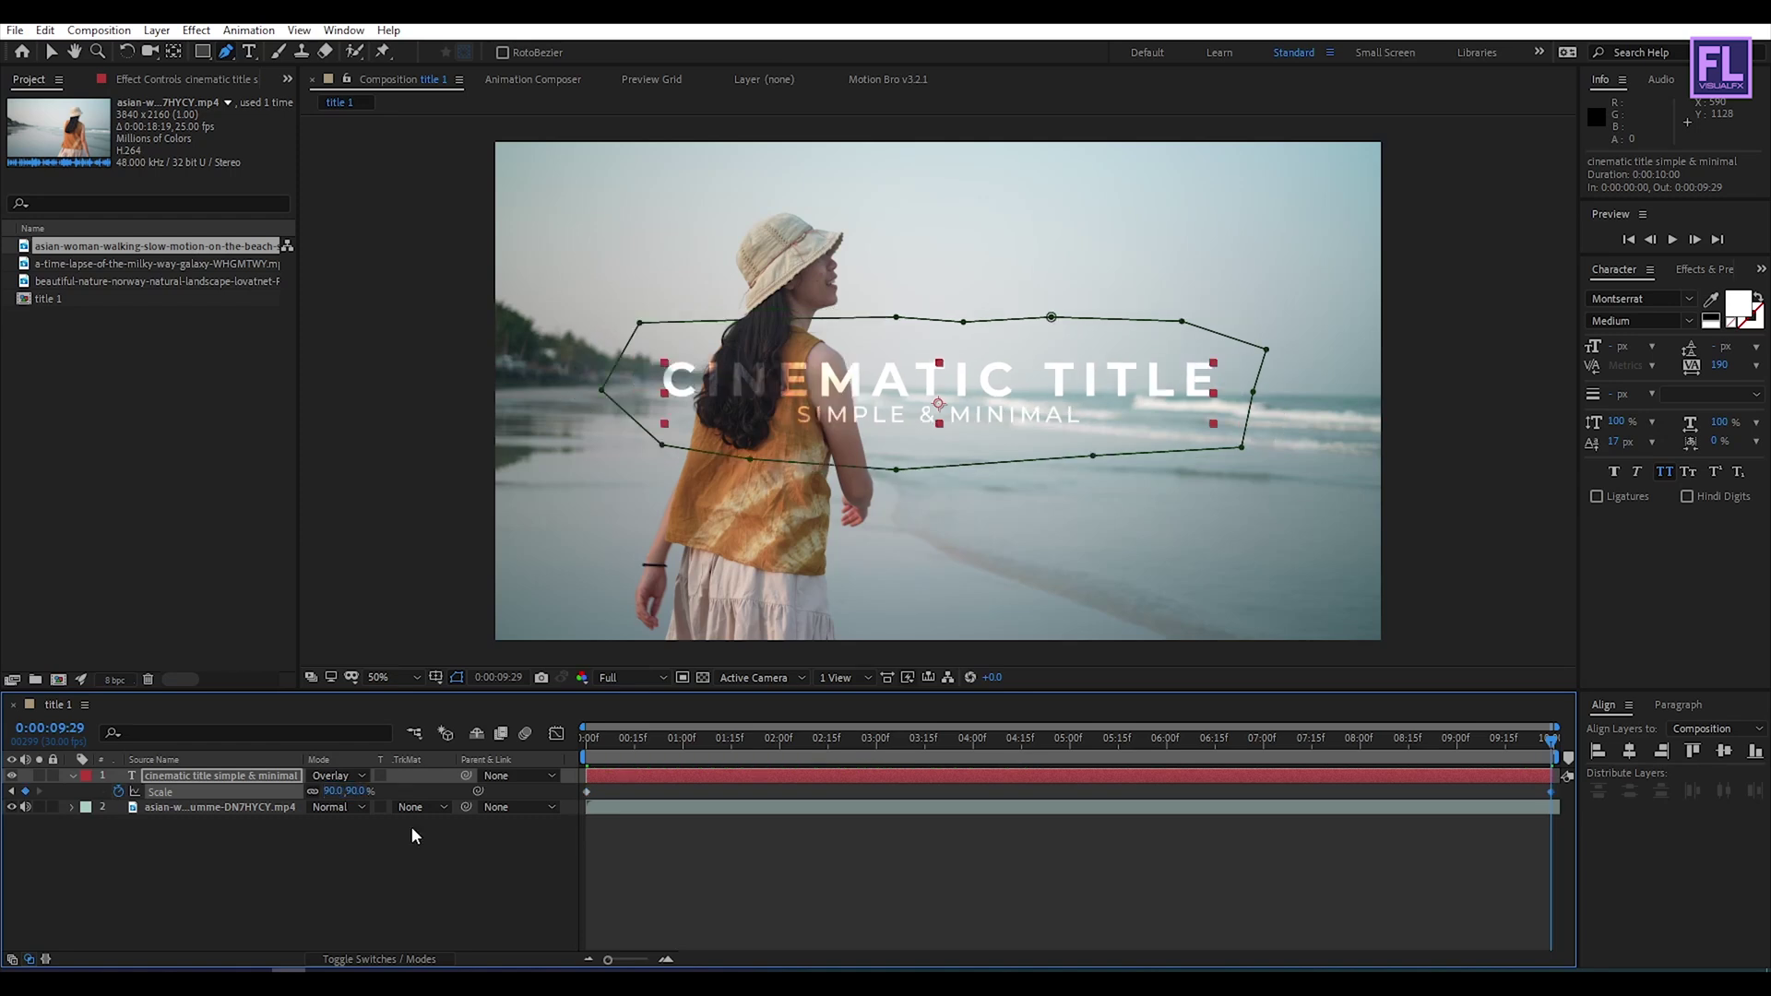
pyautogui.click(295, 867)
pyautogui.click(73, 776)
pyautogui.moveTo(687, 739); pyautogui.dragTo(917, 733)
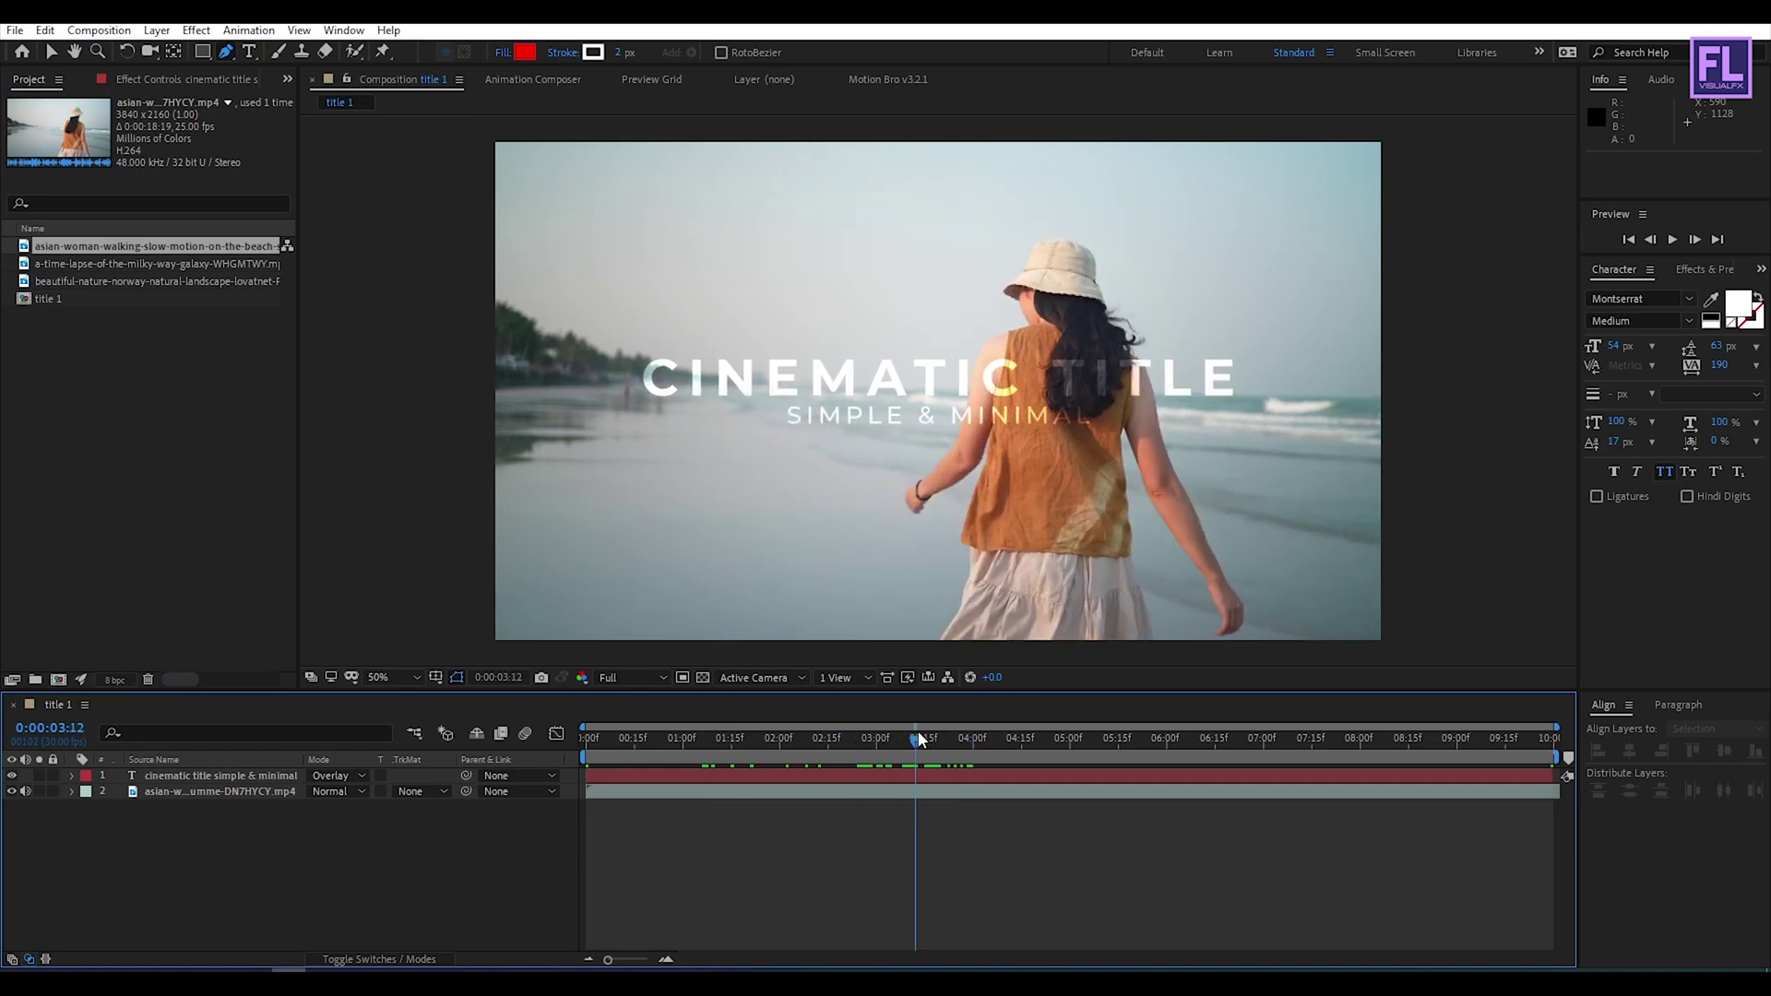
# Step: Create a black 1920 x 1080 px solid layer named Film Bar
pyautogui.rightClick(170, 866)
pyautogui.moveTo(297, 662)
pyautogui.click(456, 703)
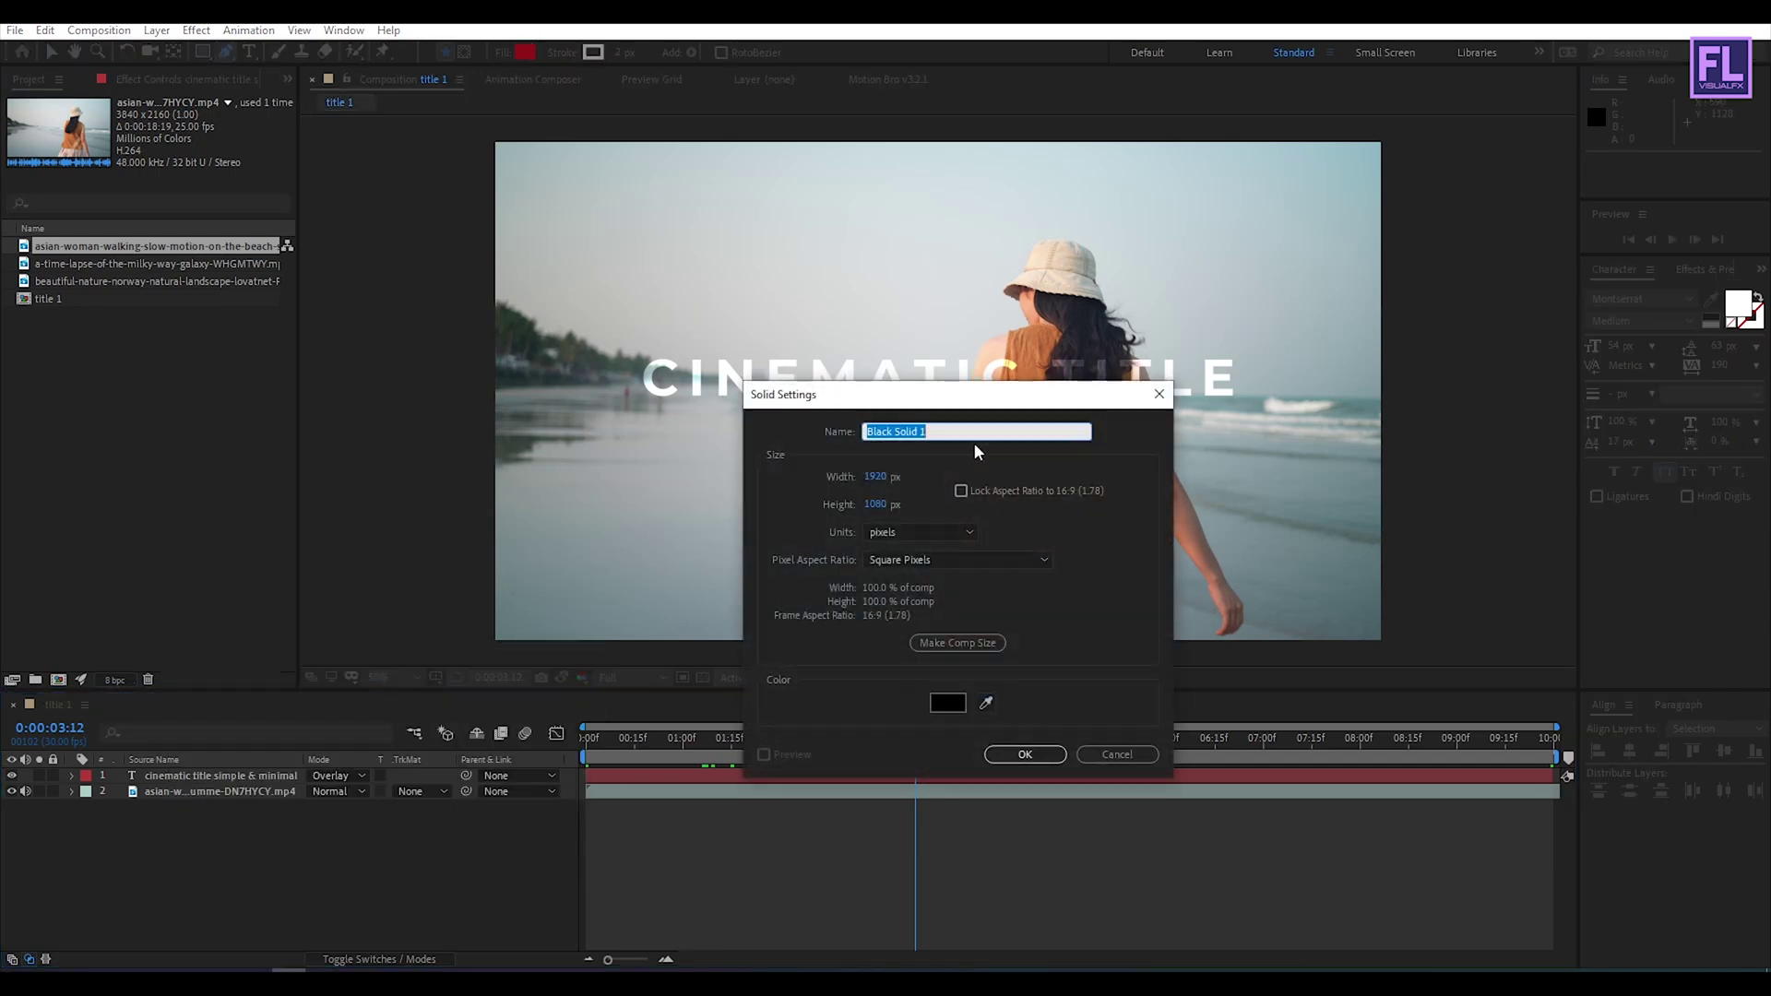
pyautogui.click(948, 706)
pyautogui.click(959, 455)
pyautogui.write('Film Bar')
pyautogui.click(1033, 753)
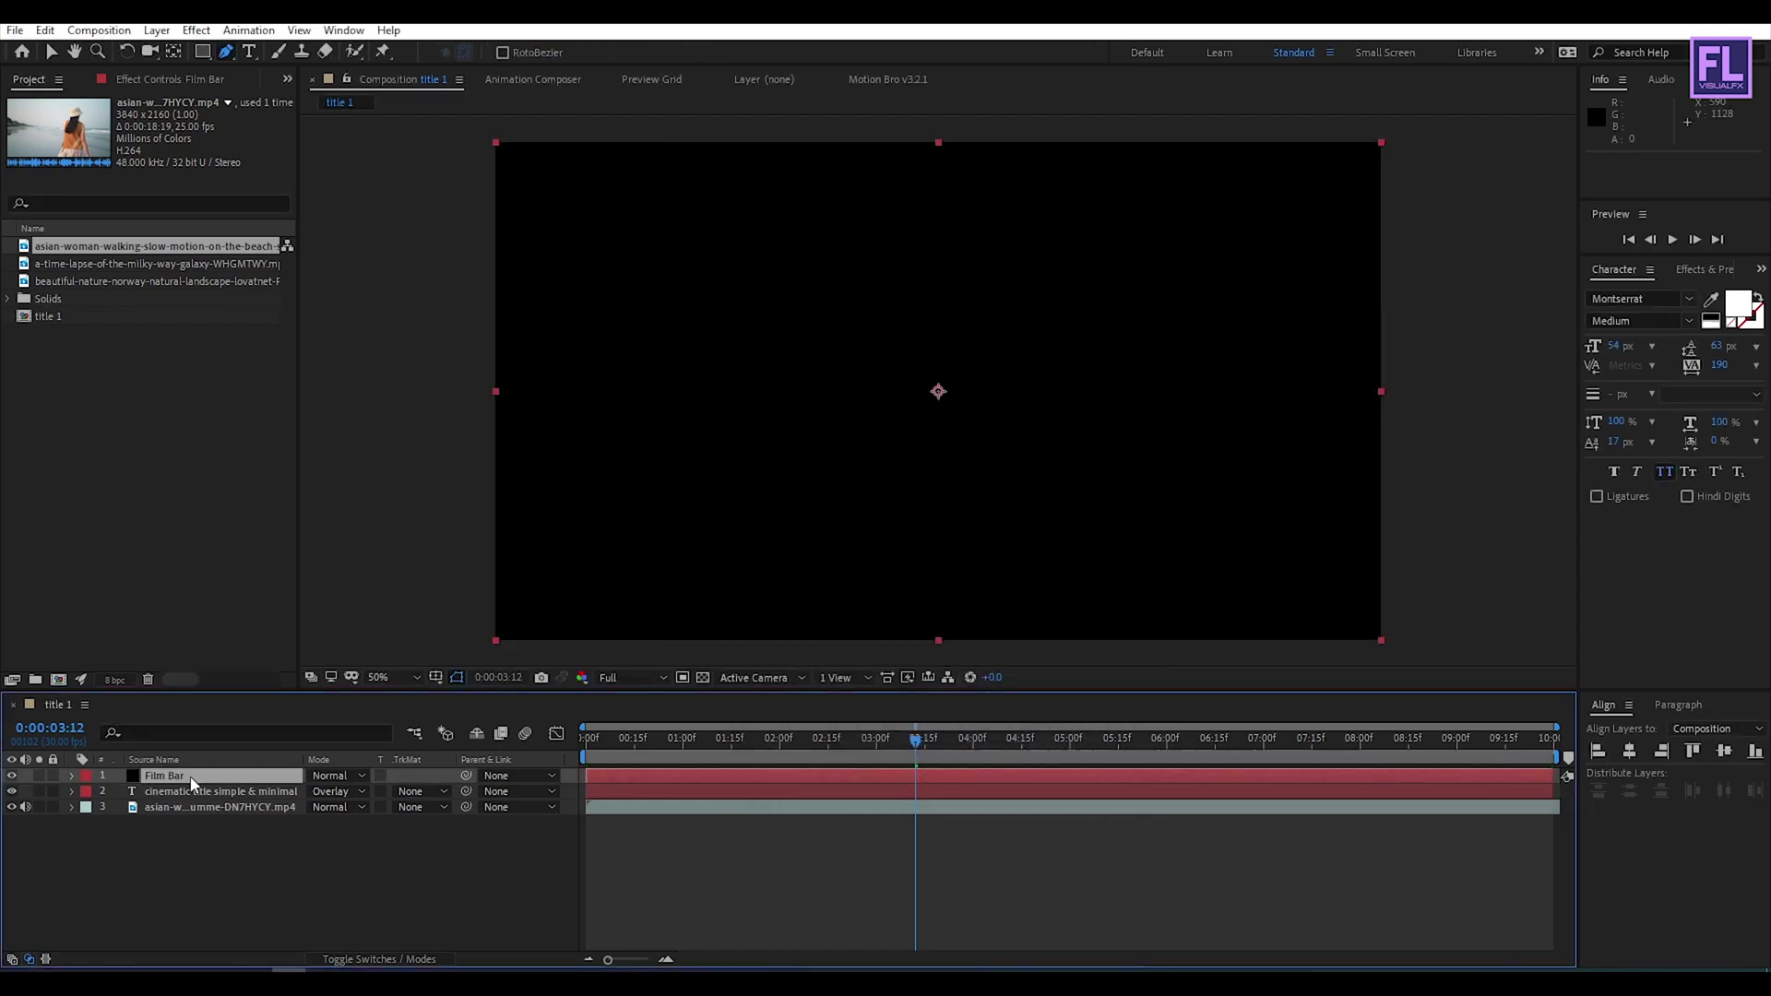
# Step: Add a full-frame rectangular mask to Film Bar, shrink it symmetrically to about 75.6% height and invert it
pyautogui.doubleClick(203, 51)
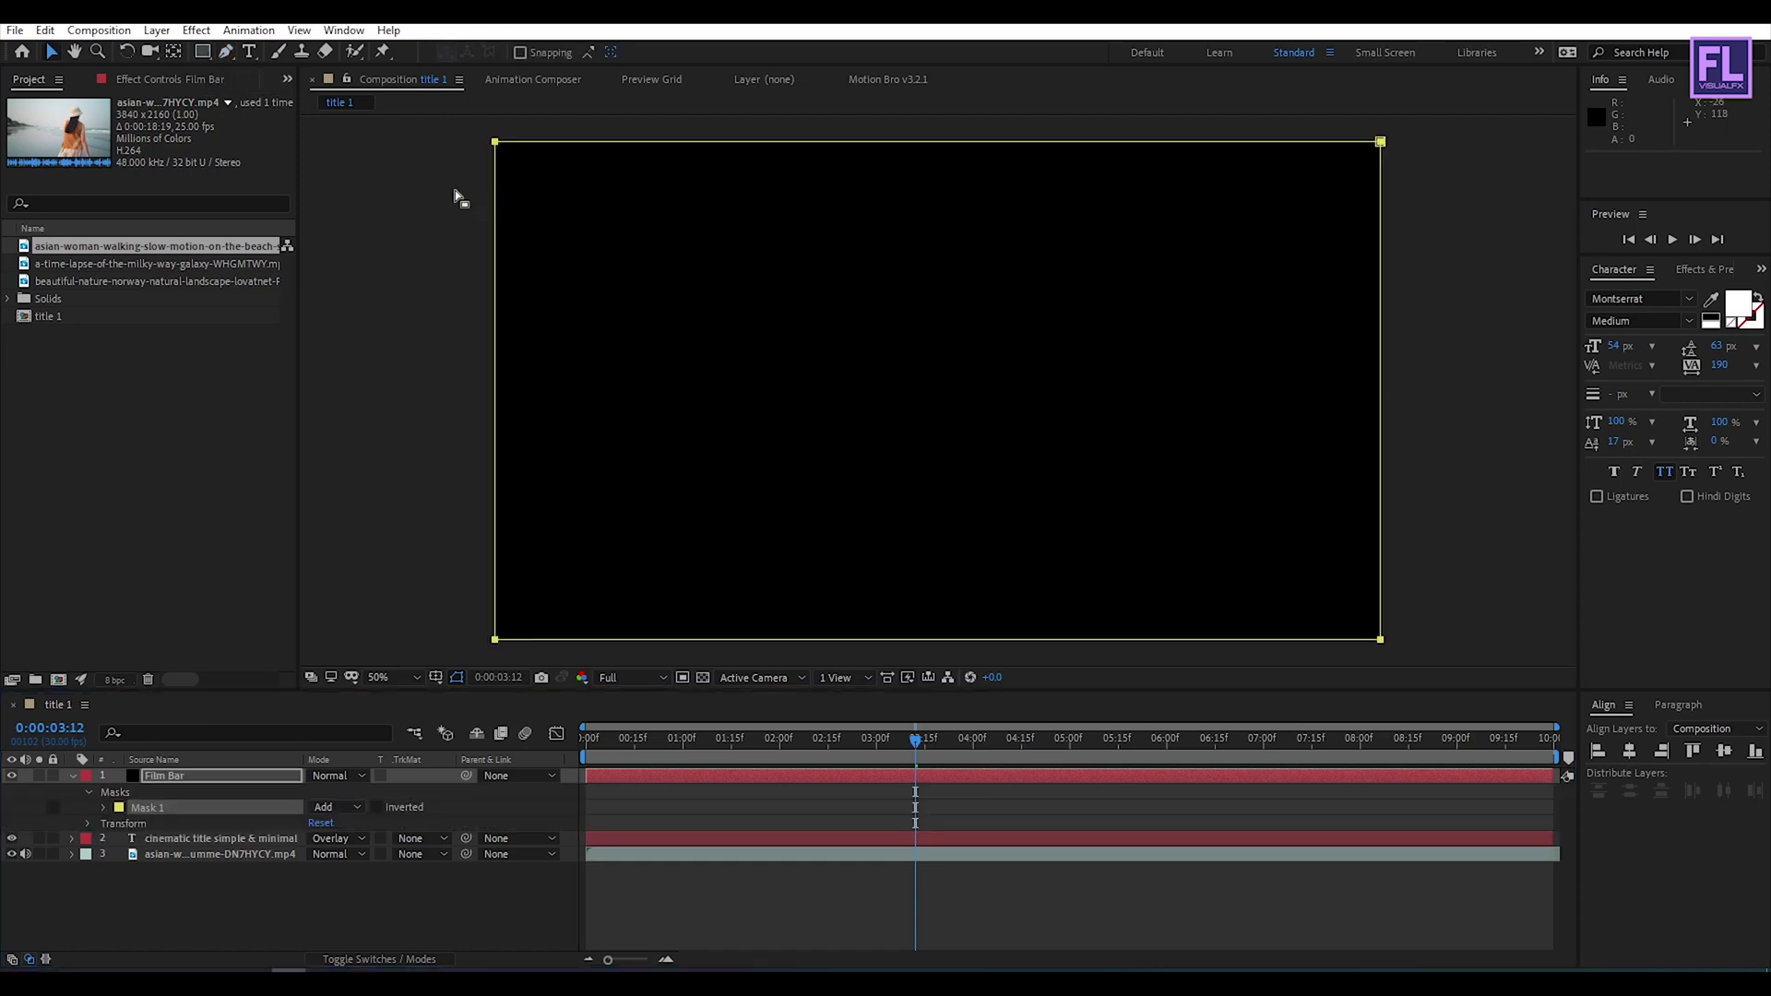
pyautogui.click(853, 147)
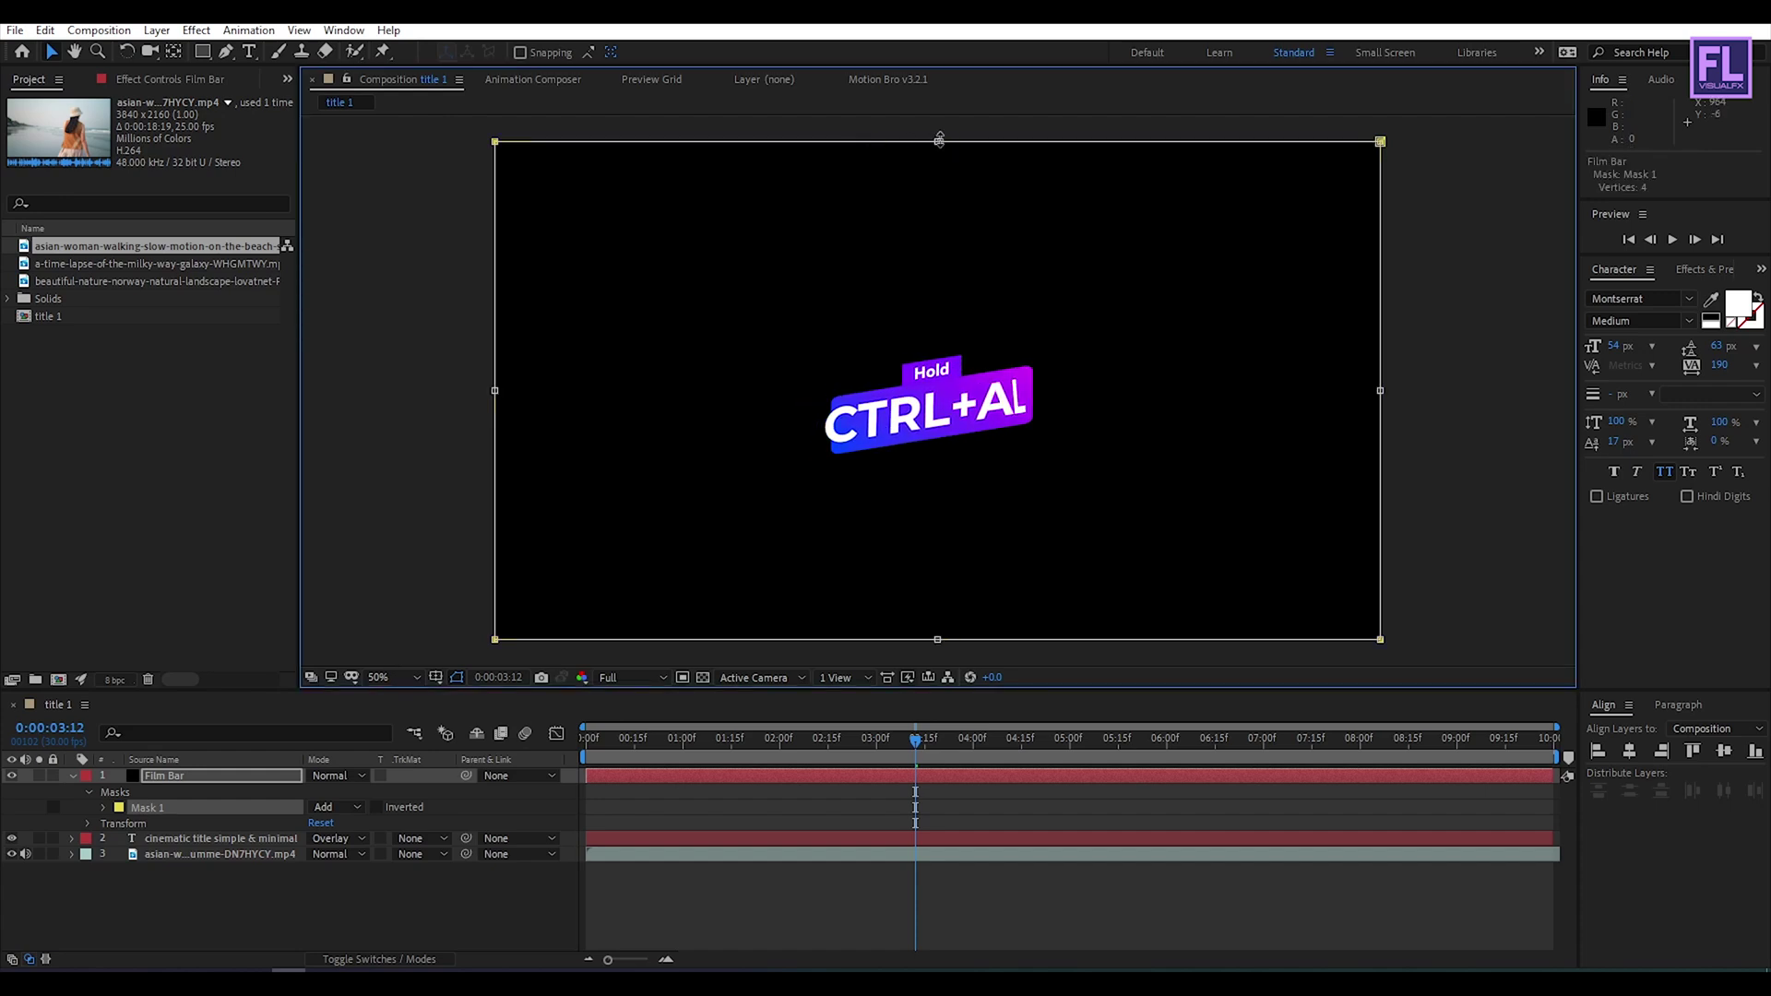
pyautogui.moveTo(939, 140); pyautogui.dragTo(939, 204)
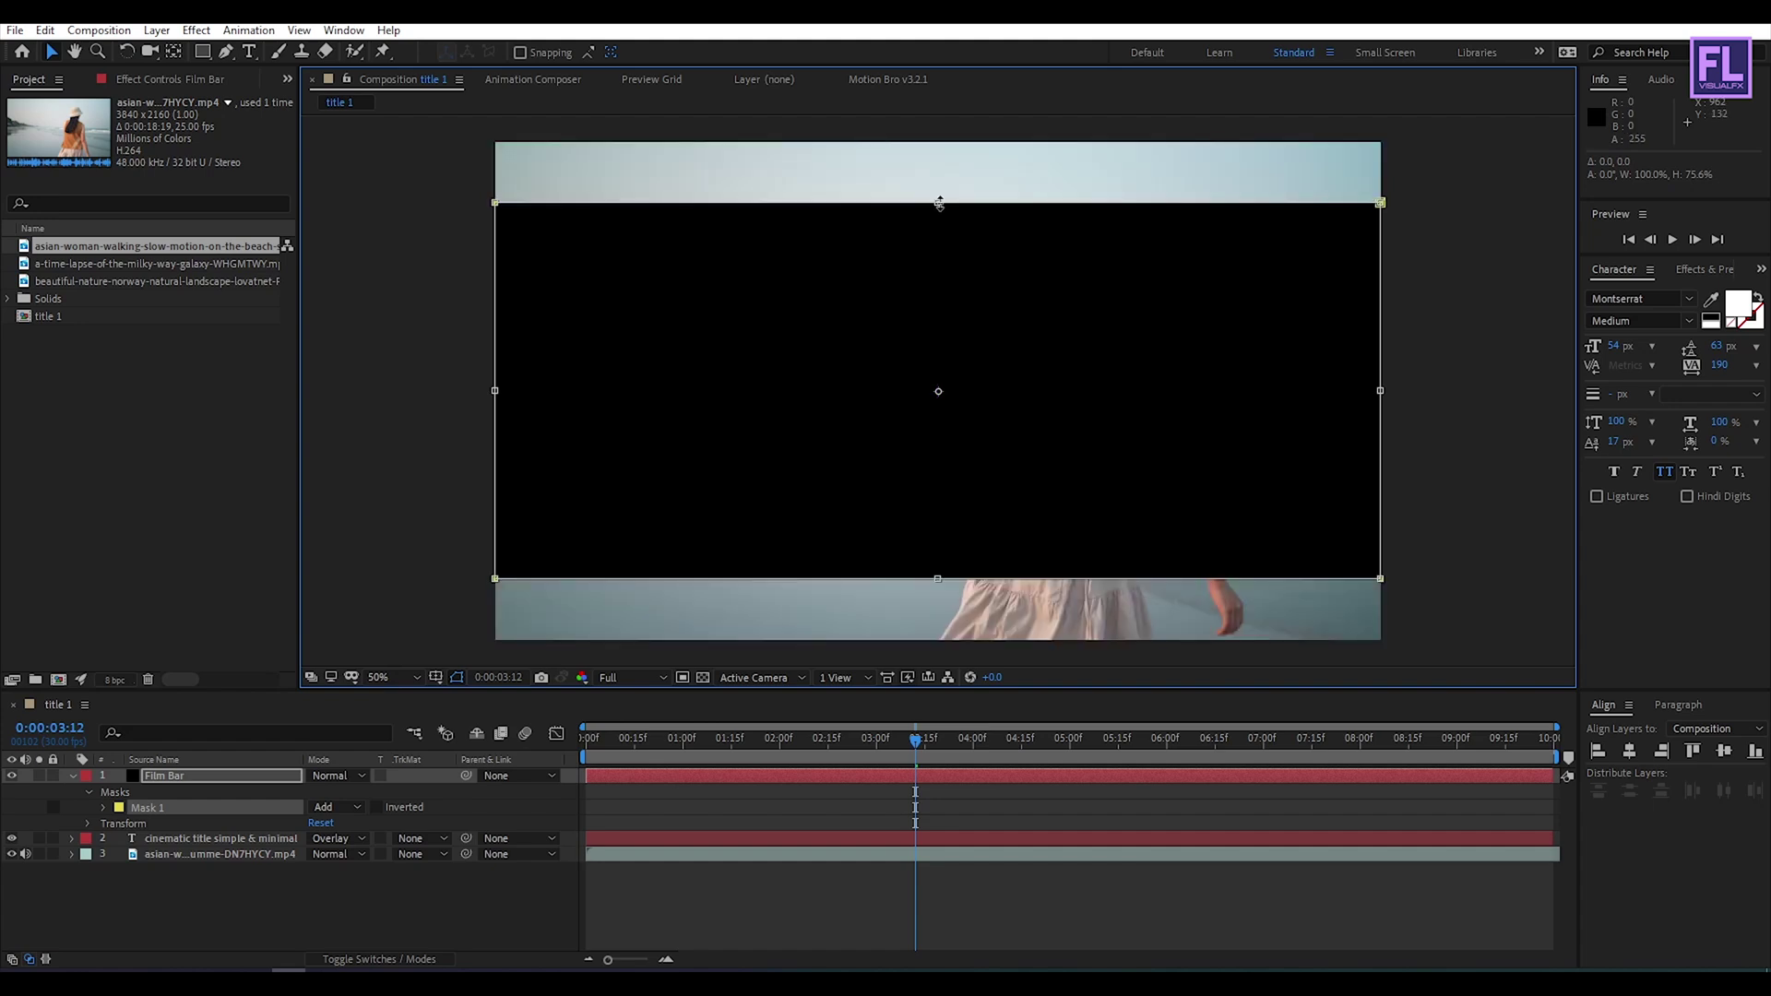
pyautogui.click(375, 807)
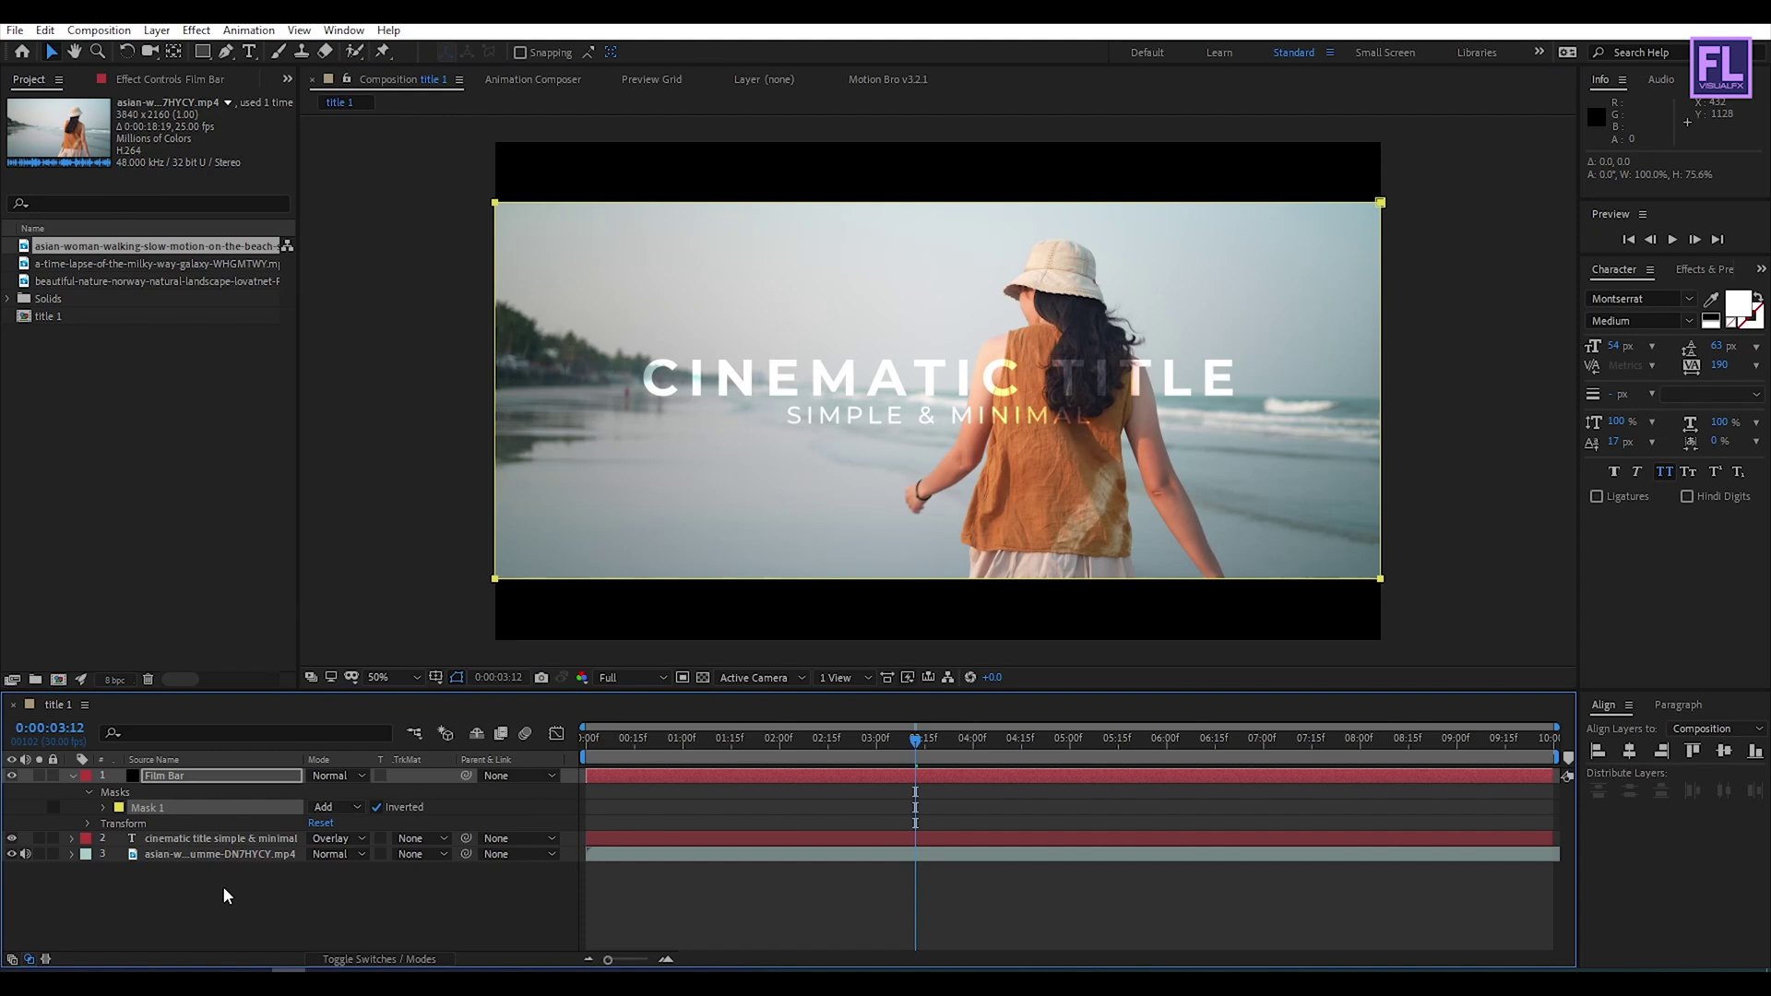
pyautogui.click(223, 888)
pyautogui.click(72, 775)
# Step: End the work area at 0:00:06:00 and preview the finished title with the film bars
pyautogui.hotkey('shift', 'pagedown')
pyautogui.moveTo(1005, 747); pyautogui.dragTo(1168, 743)
pyautogui.press('n')
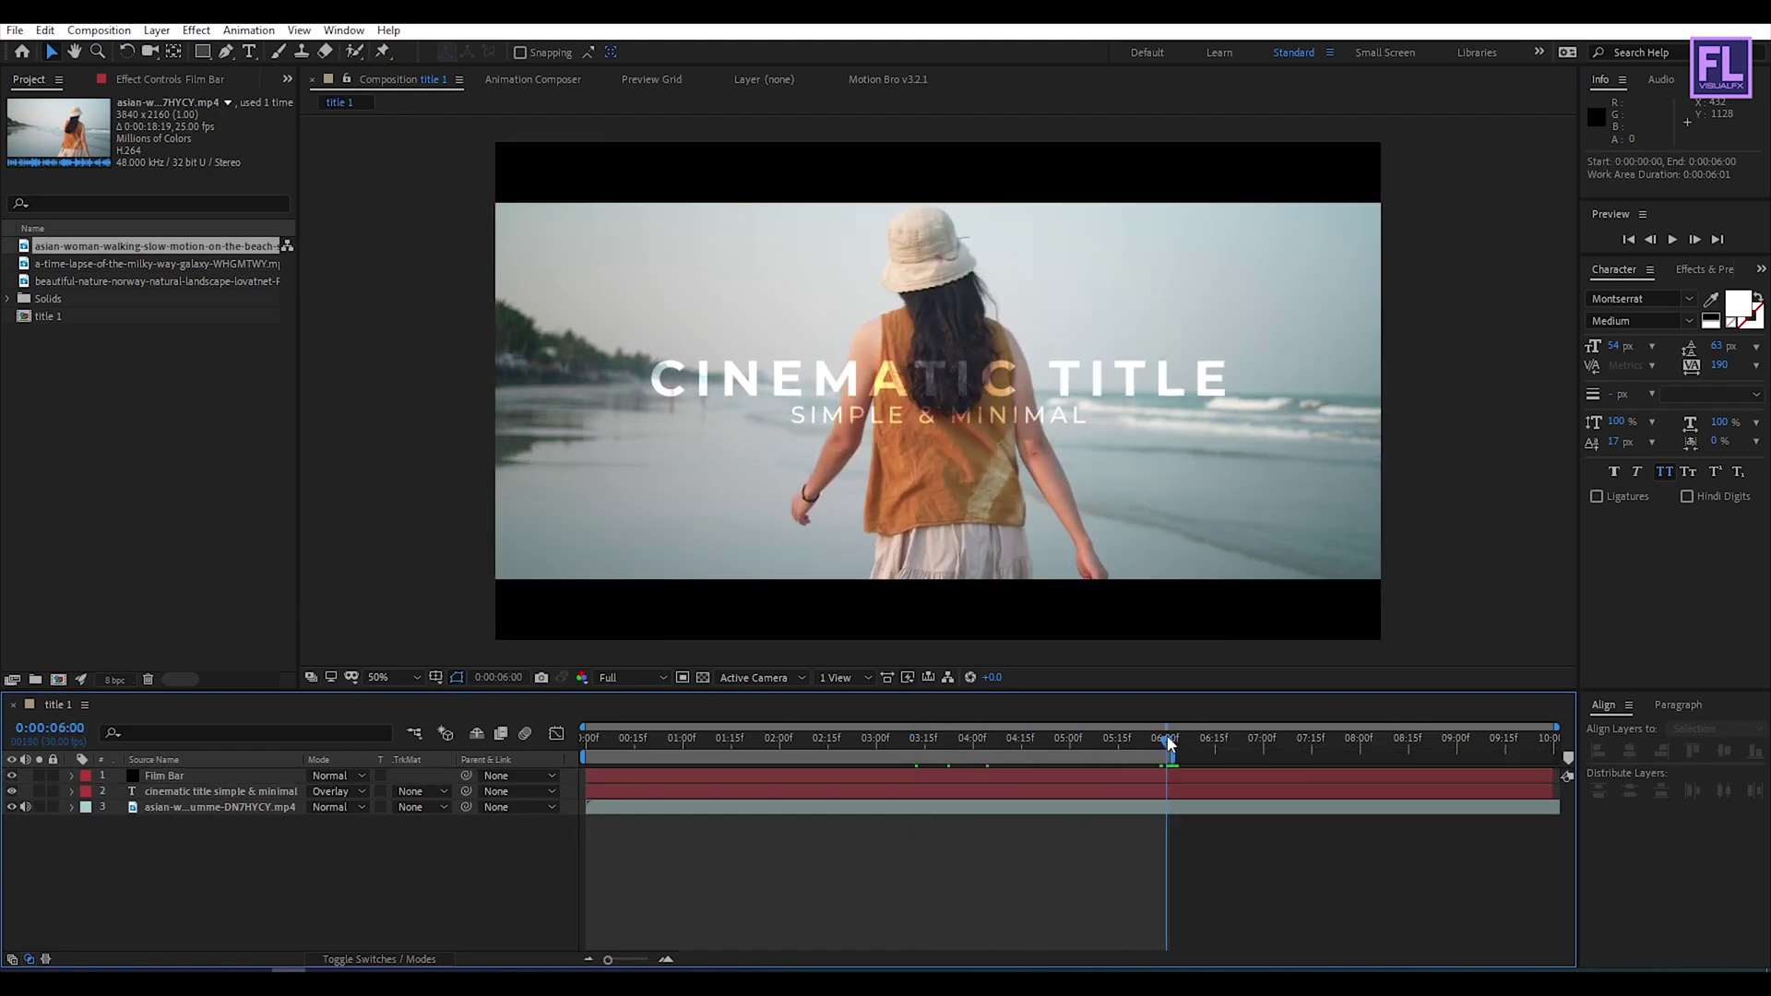
pyautogui.press('space')
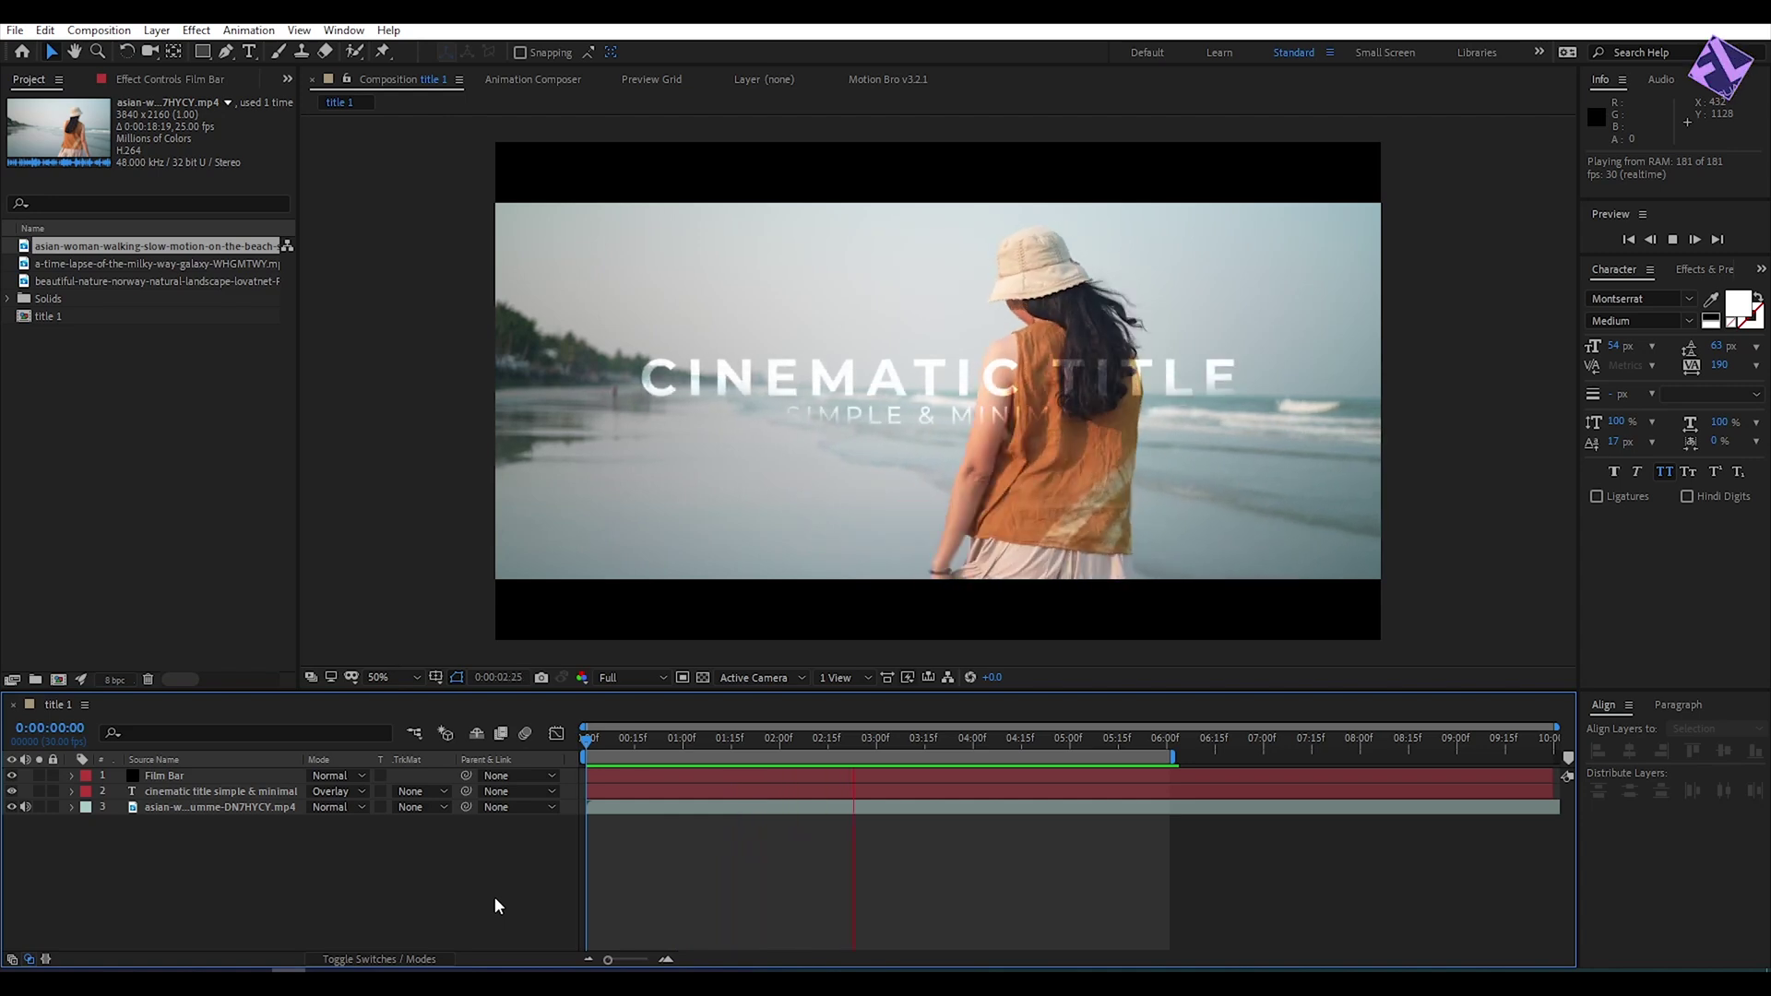
pyautogui.click(1089, 741)
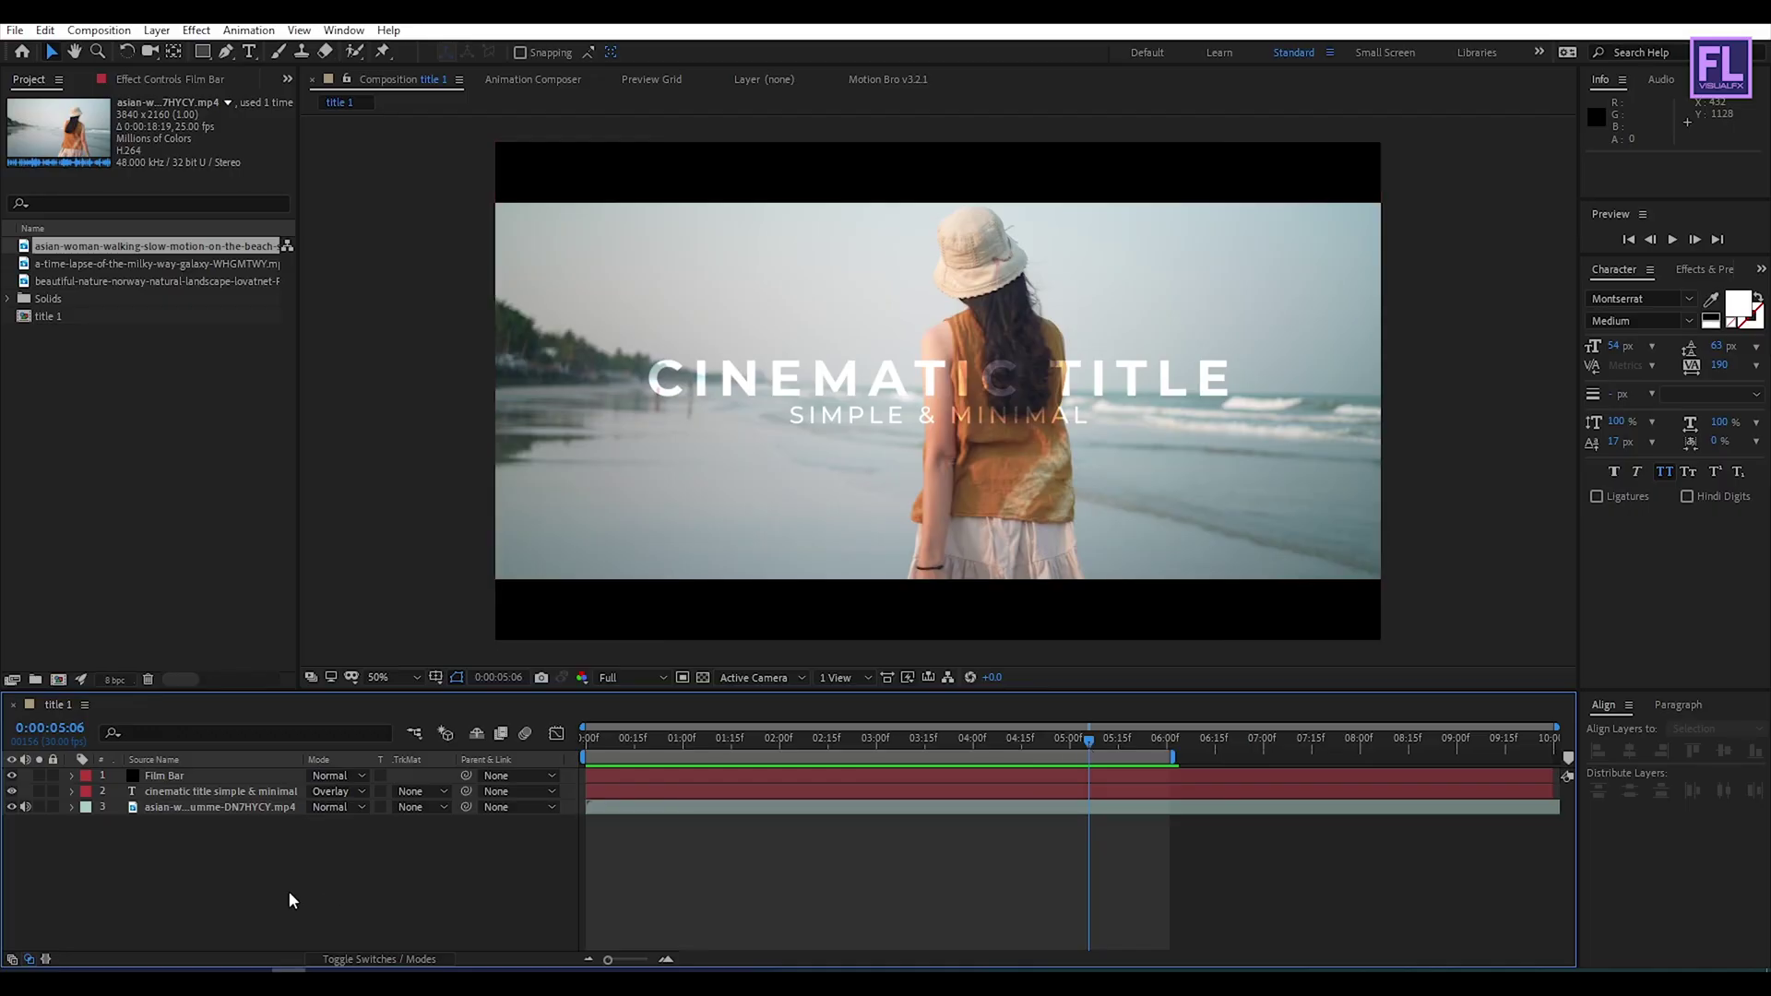
# Step: Create a 1920 x 1080 px, 30 fps composition named title 2 with a duration of 0:00:10:00
pyautogui.click(59, 679)
pyautogui.press('BackSpace')
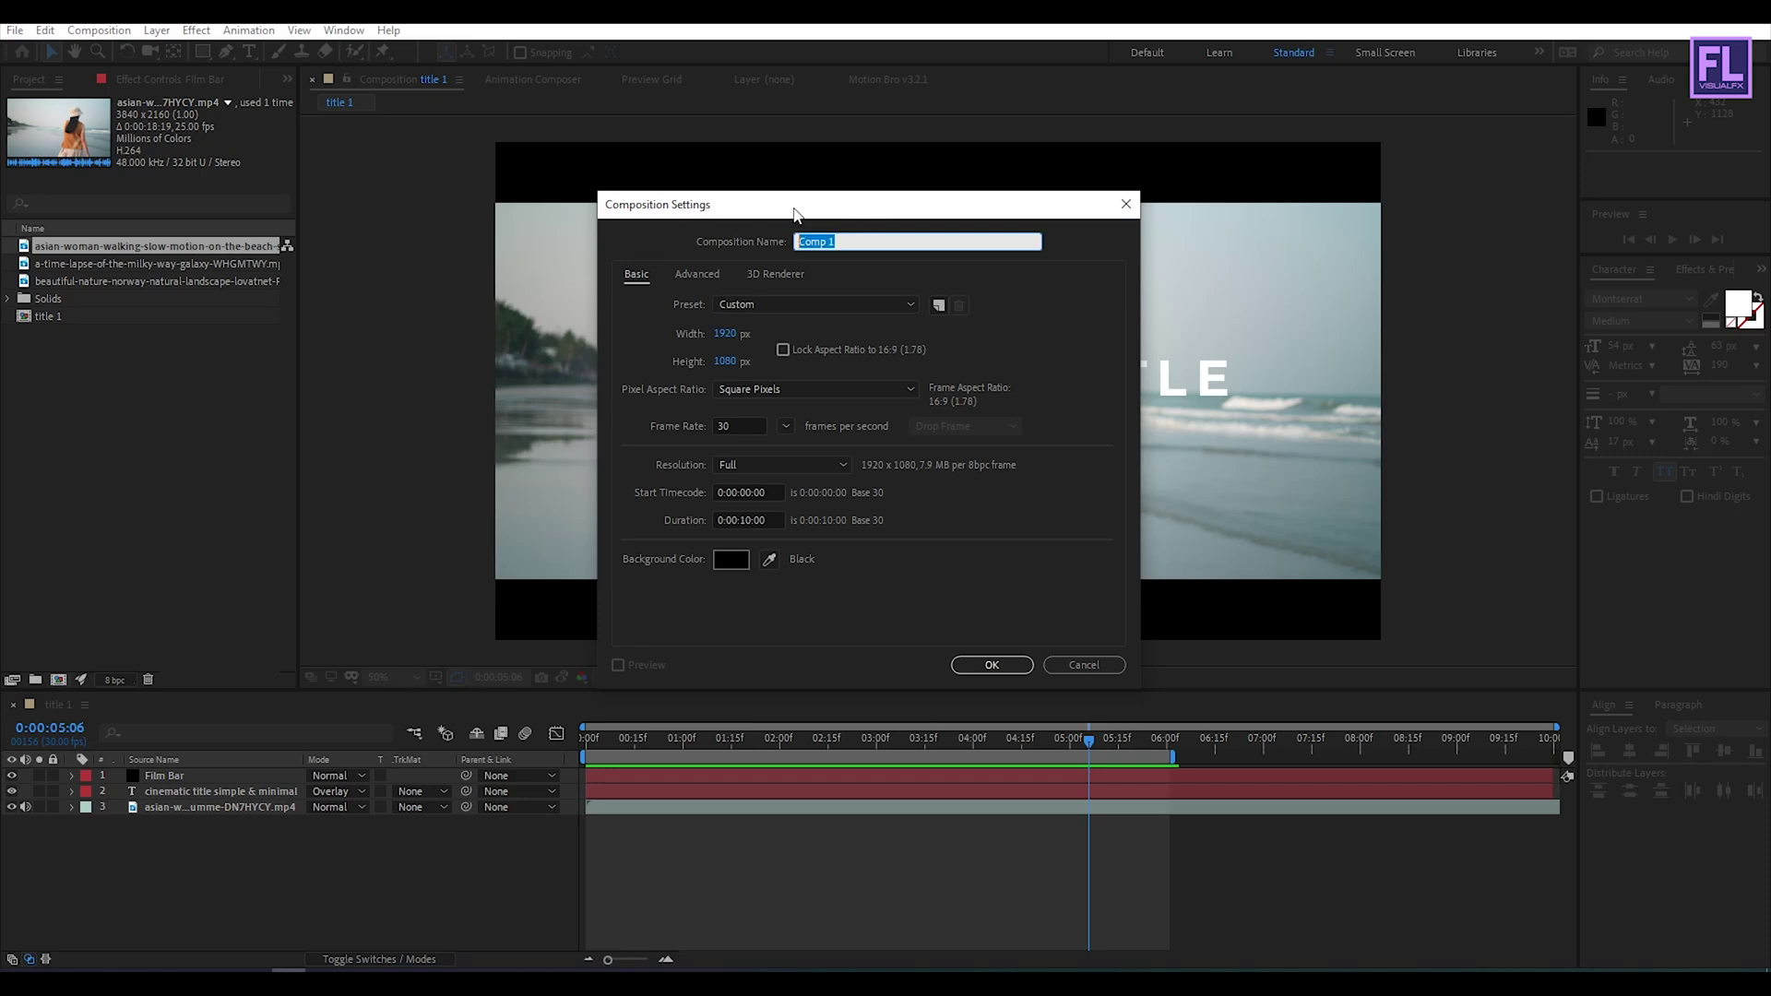
pyautogui.moveTo(795, 210); pyautogui.dragTo(801, 226)
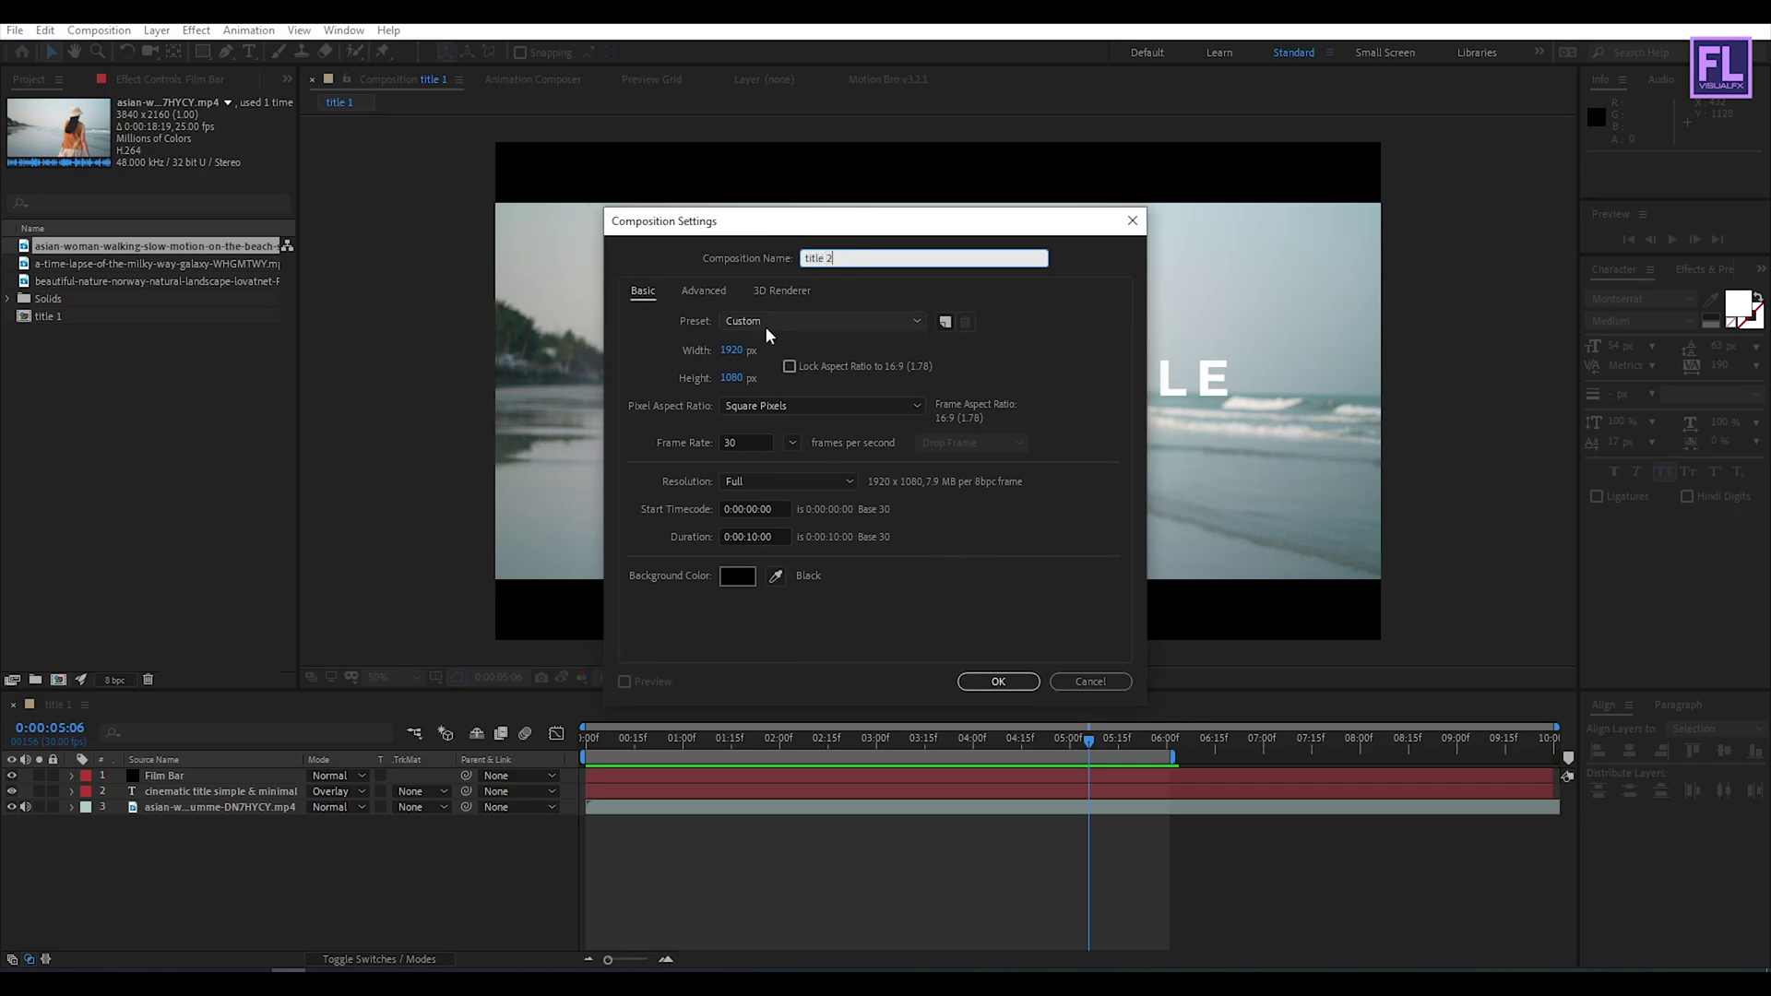
pyautogui.click(998, 682)
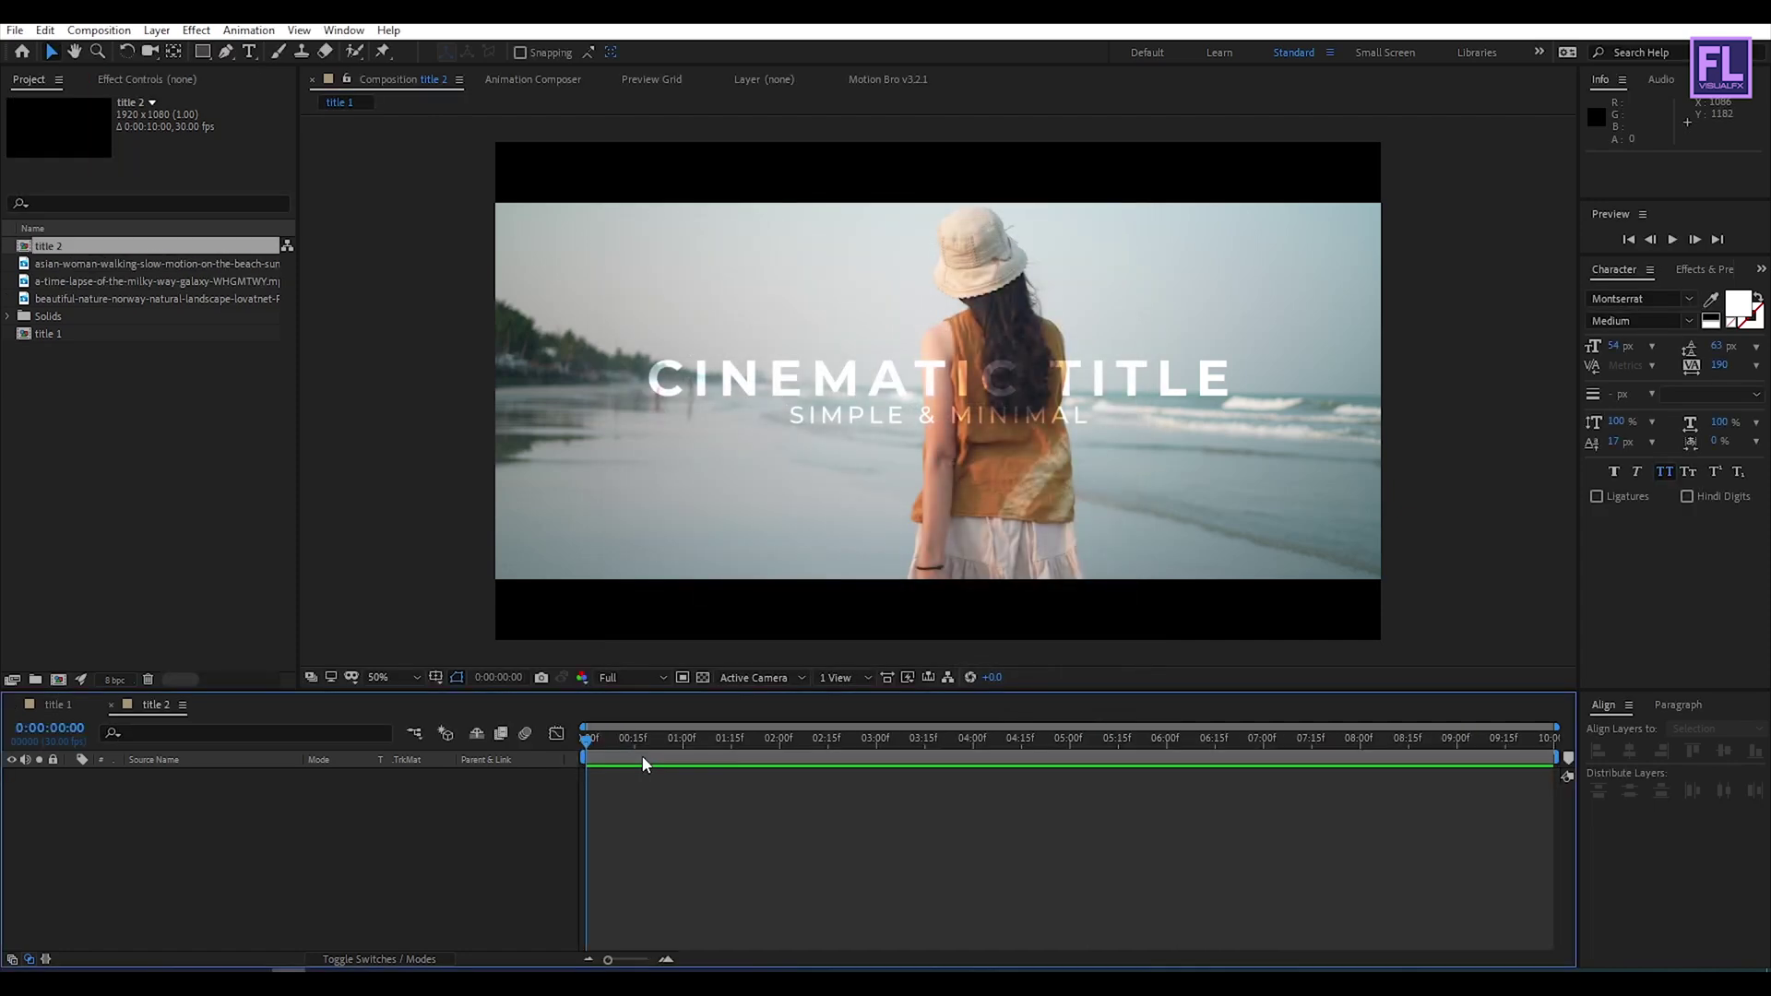
# Step: Add the beautiful-nature Norway landscape clip to the title 2 composition and fit it to the comp size
pyautogui.click(90, 264)
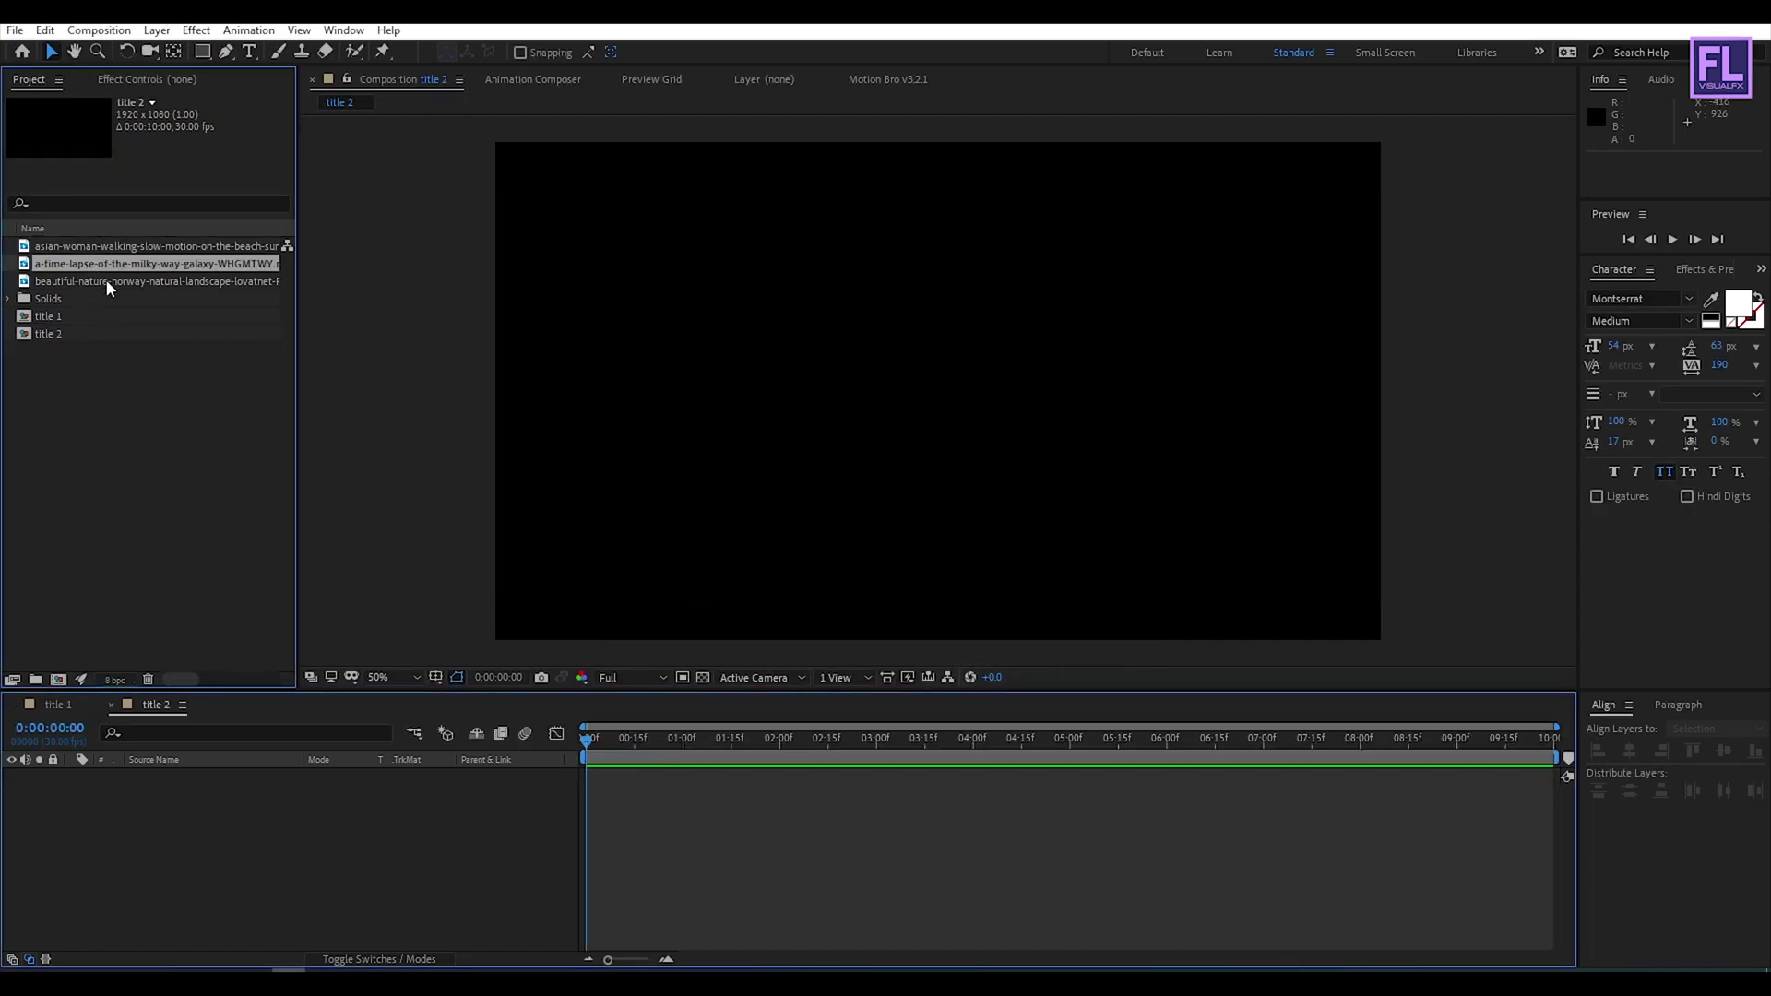
pyautogui.click(113, 280)
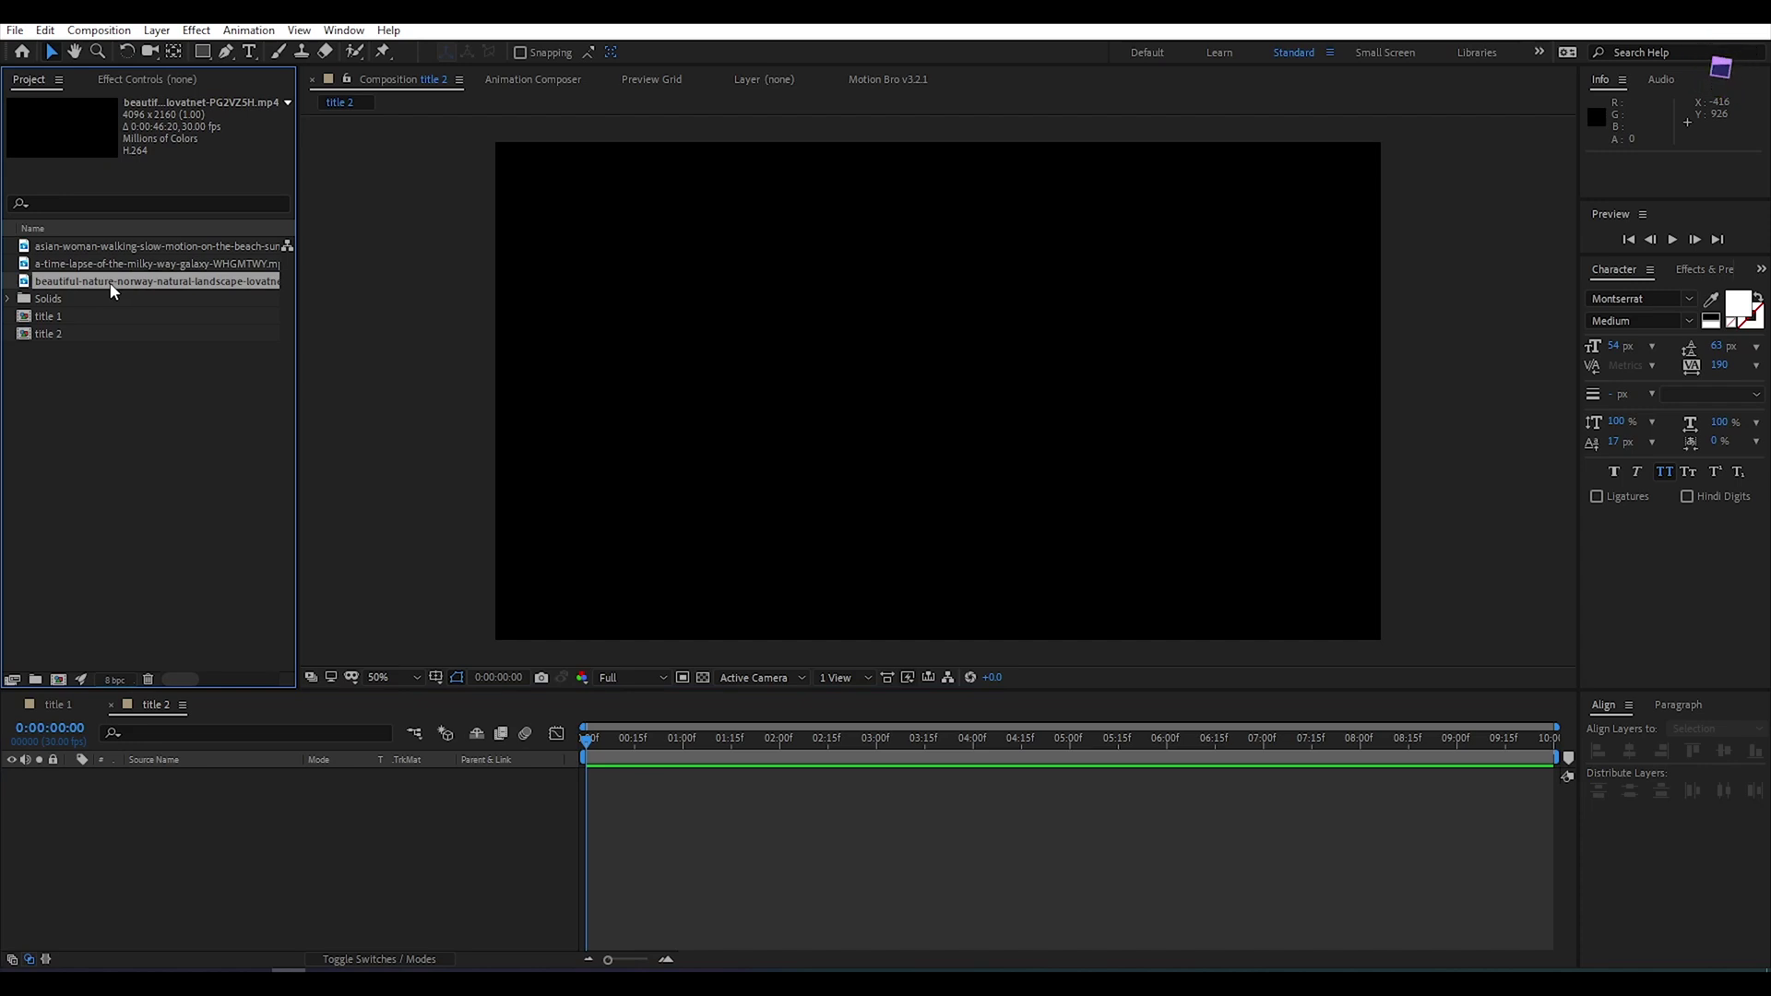
pyautogui.moveTo(111, 288); pyautogui.dragTo(245, 819)
pyautogui.rightClick(216, 780)
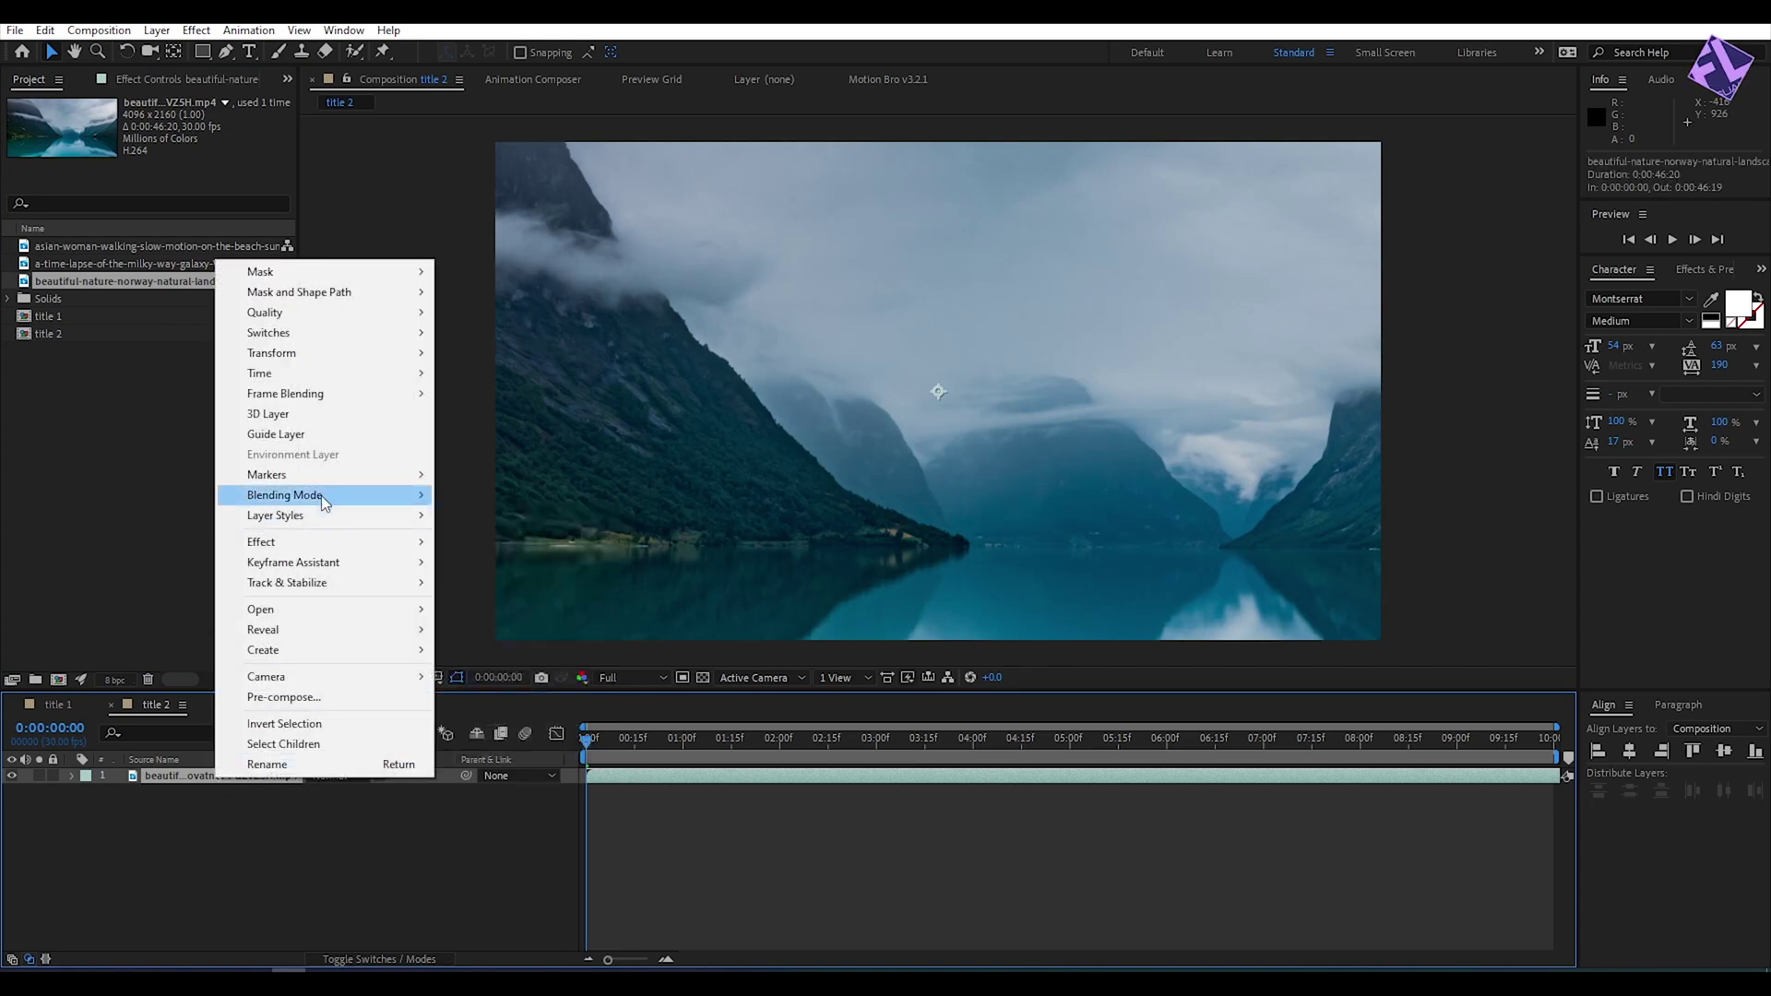
pyautogui.moveTo(316, 358)
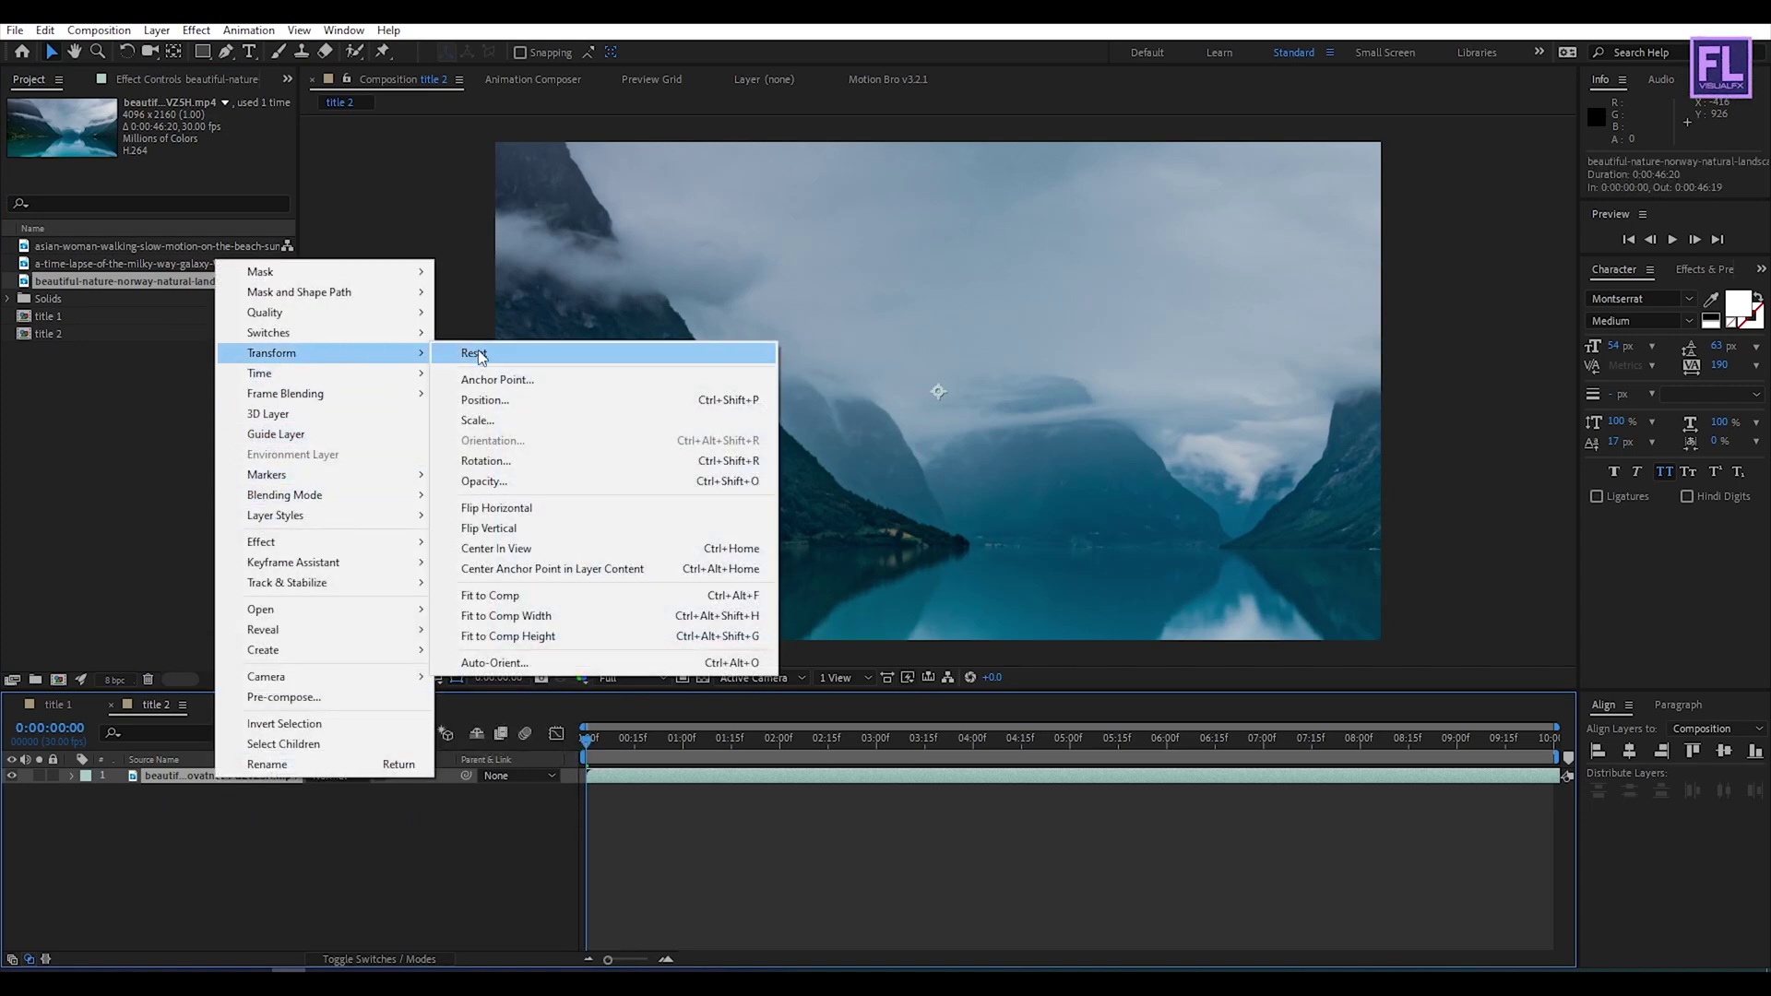
pyautogui.click(541, 598)
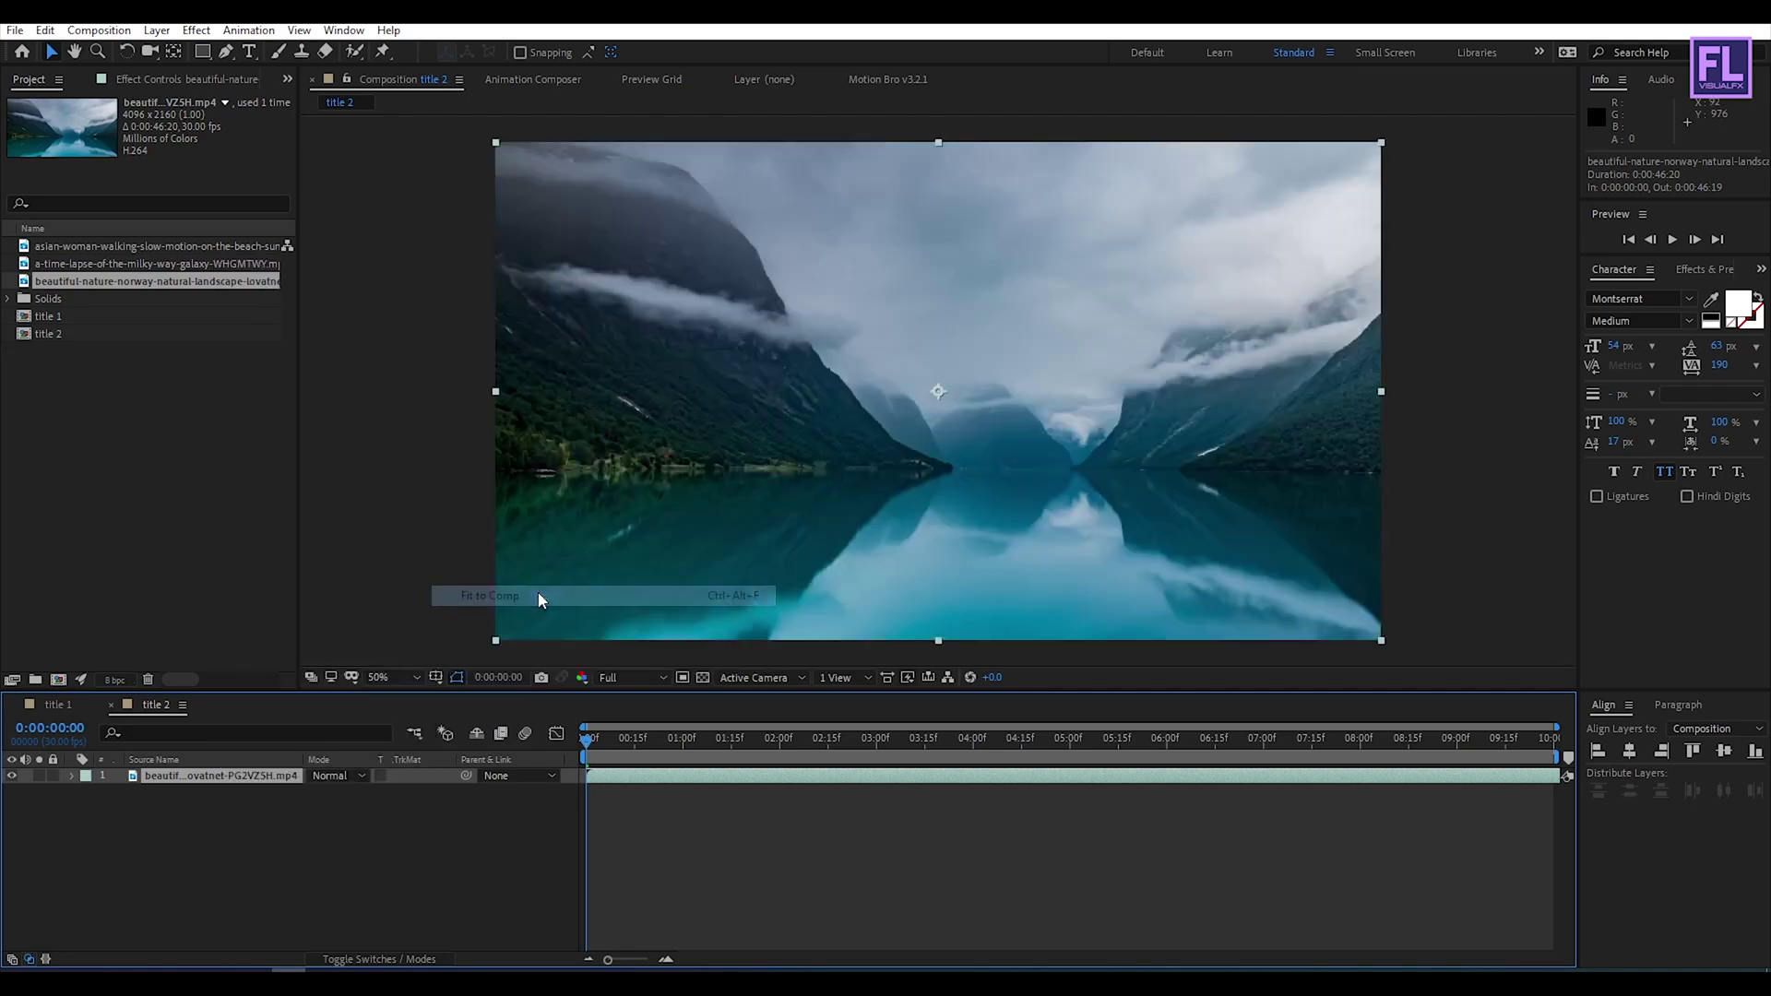
pyautogui.click(278, 836)
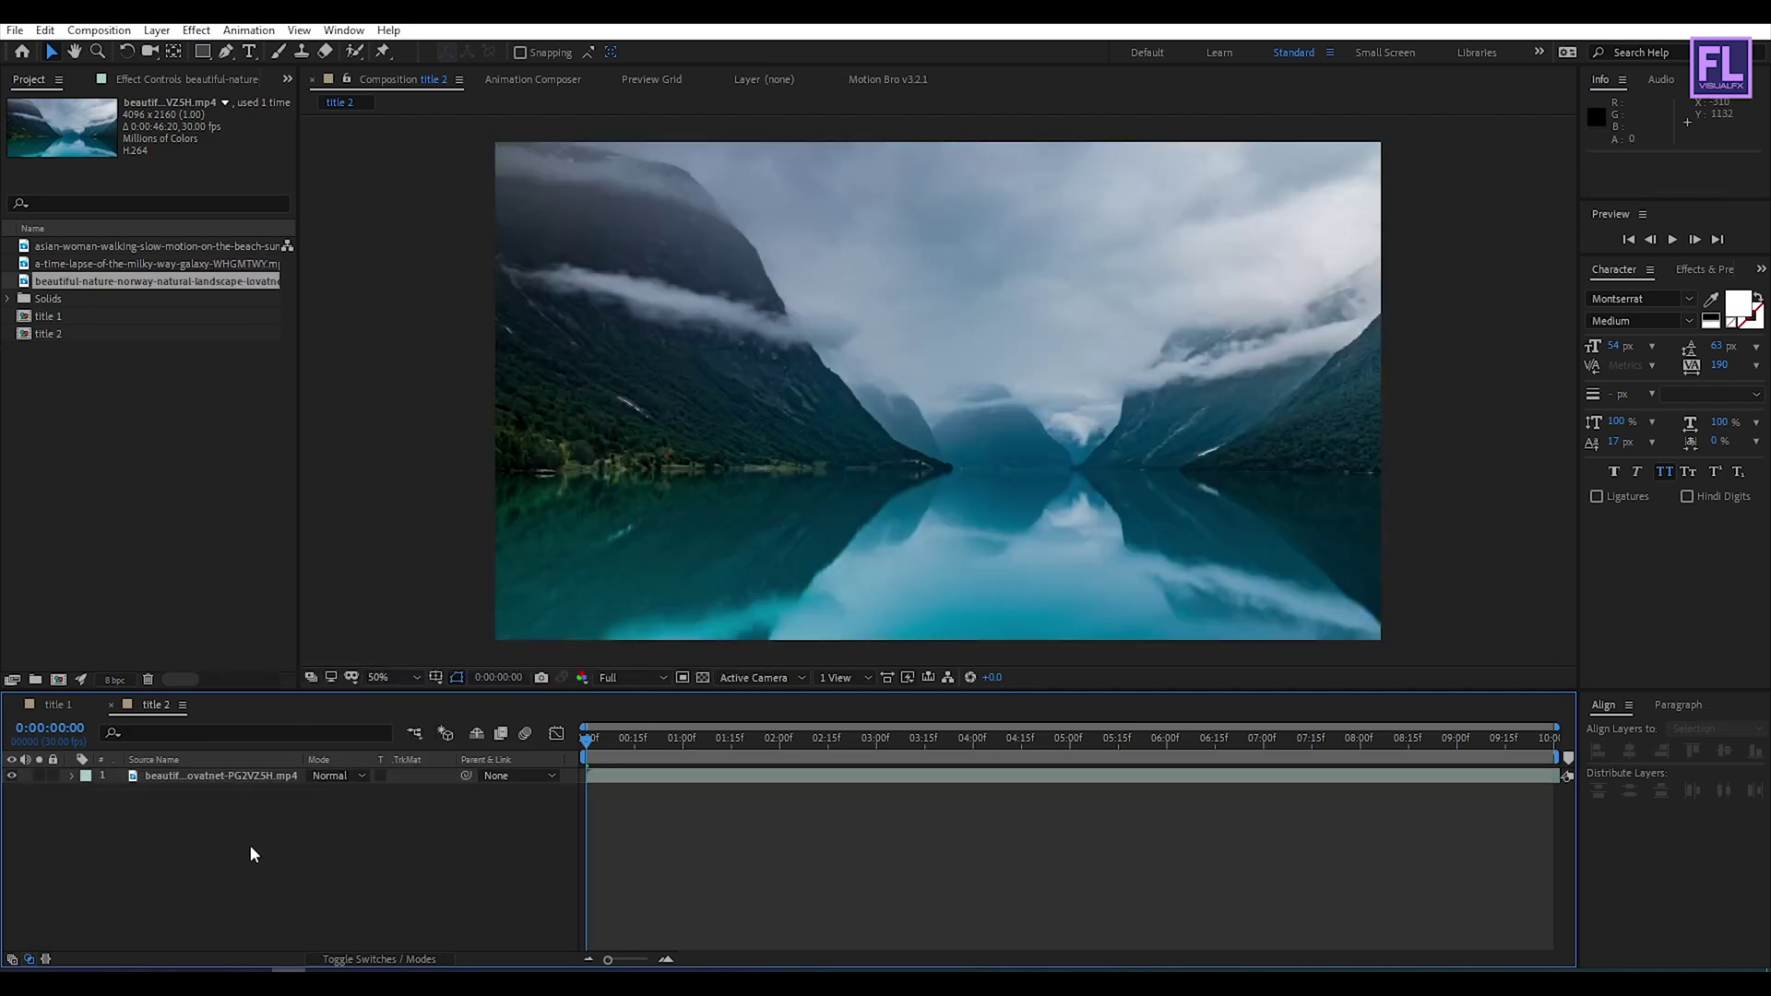
# Step: Create a text layer over the landscape clip with Montserrat Bold at 117 px
pyautogui.rightClick(167, 861)
pyautogui.moveTo(368, 658)
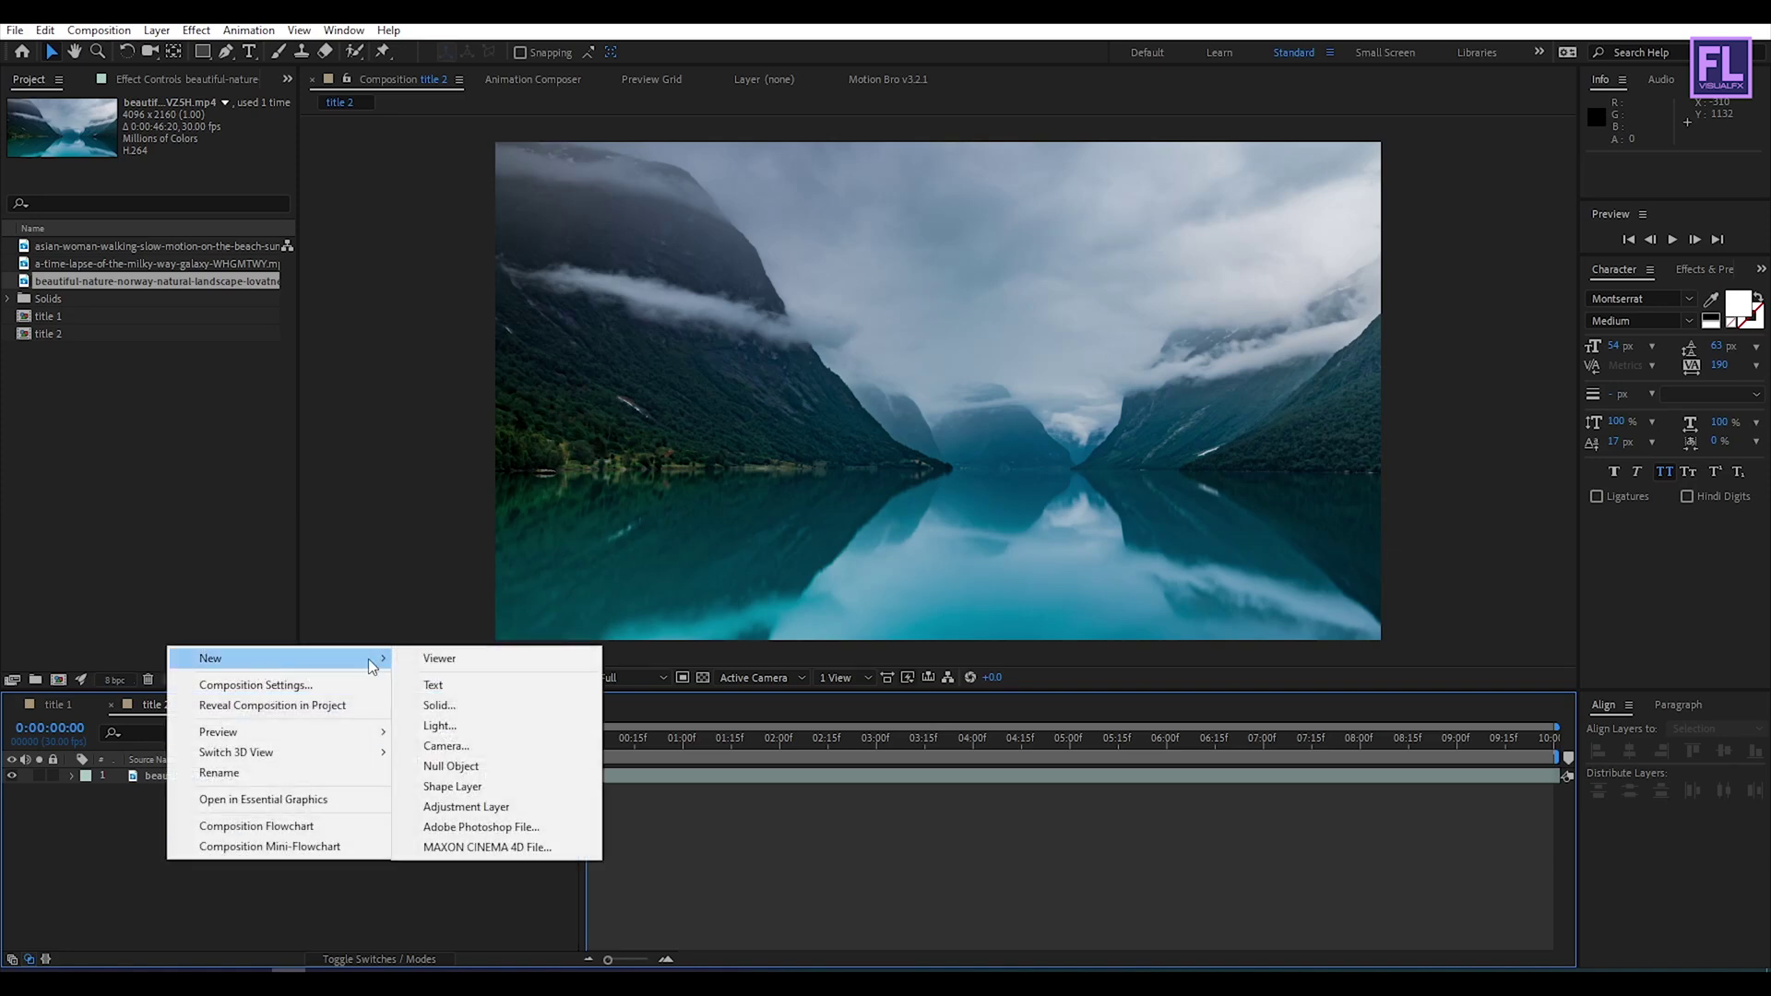
pyautogui.click(423, 692)
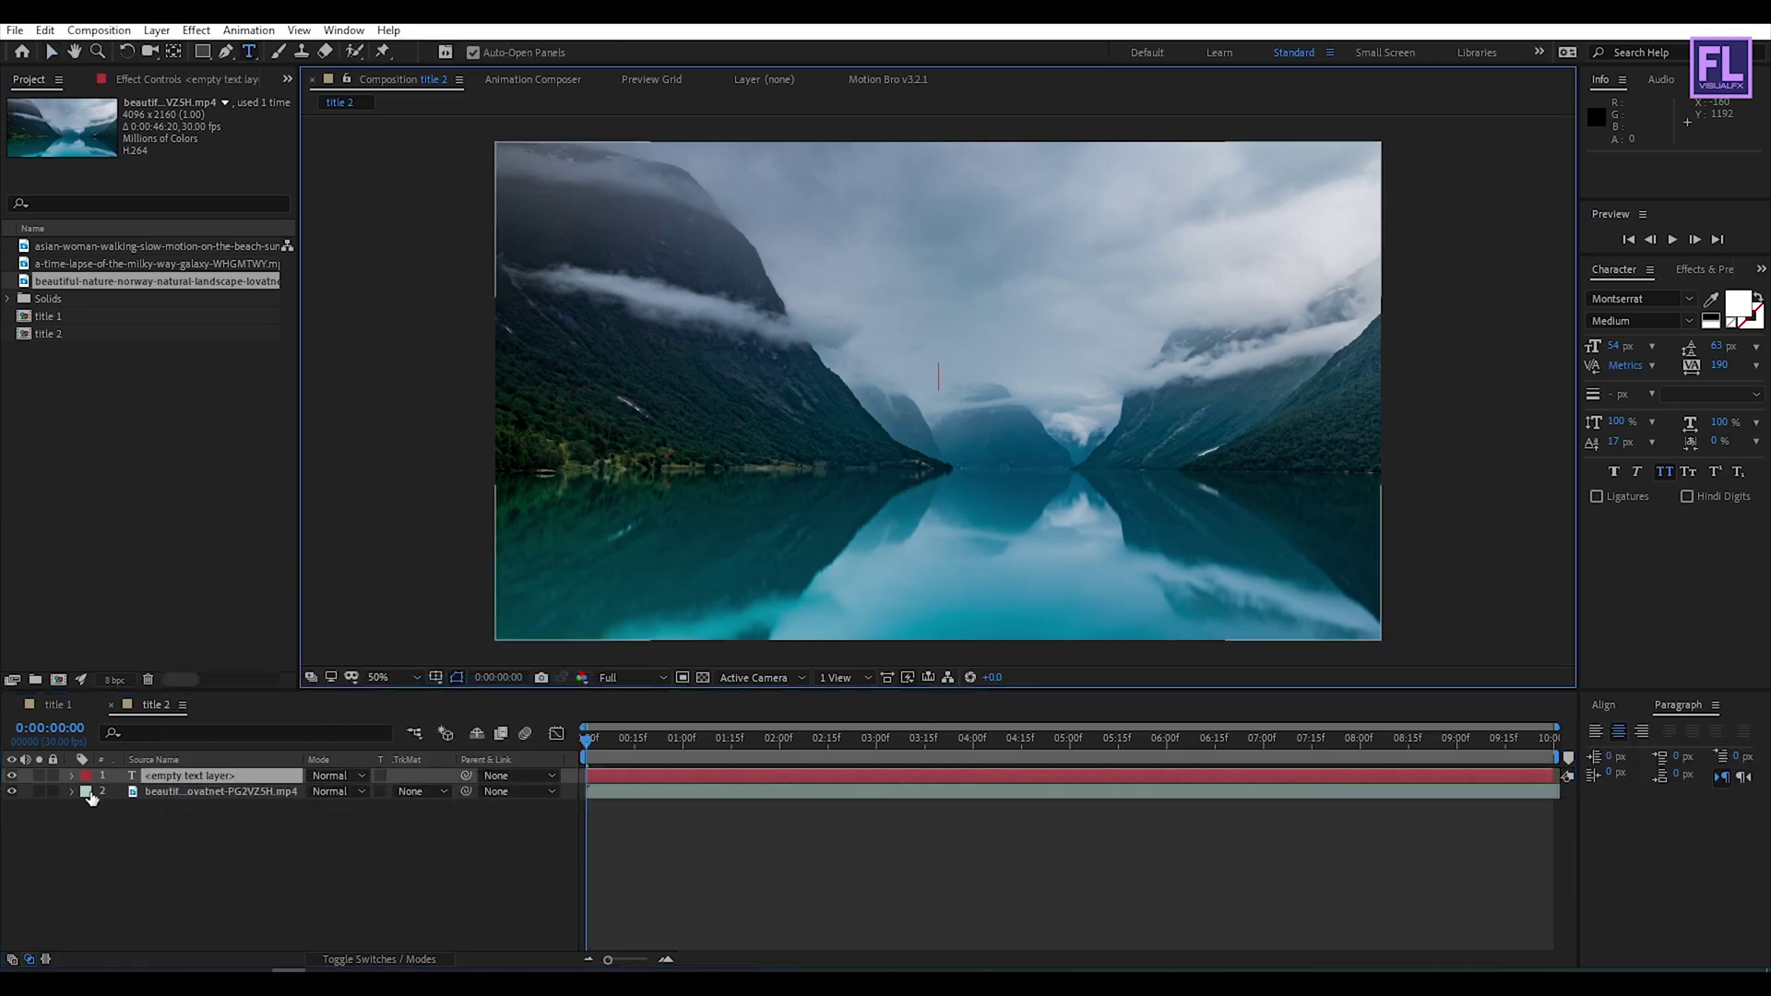
pyautogui.moveTo(1616, 348); pyautogui.dragTo(1662, 347)
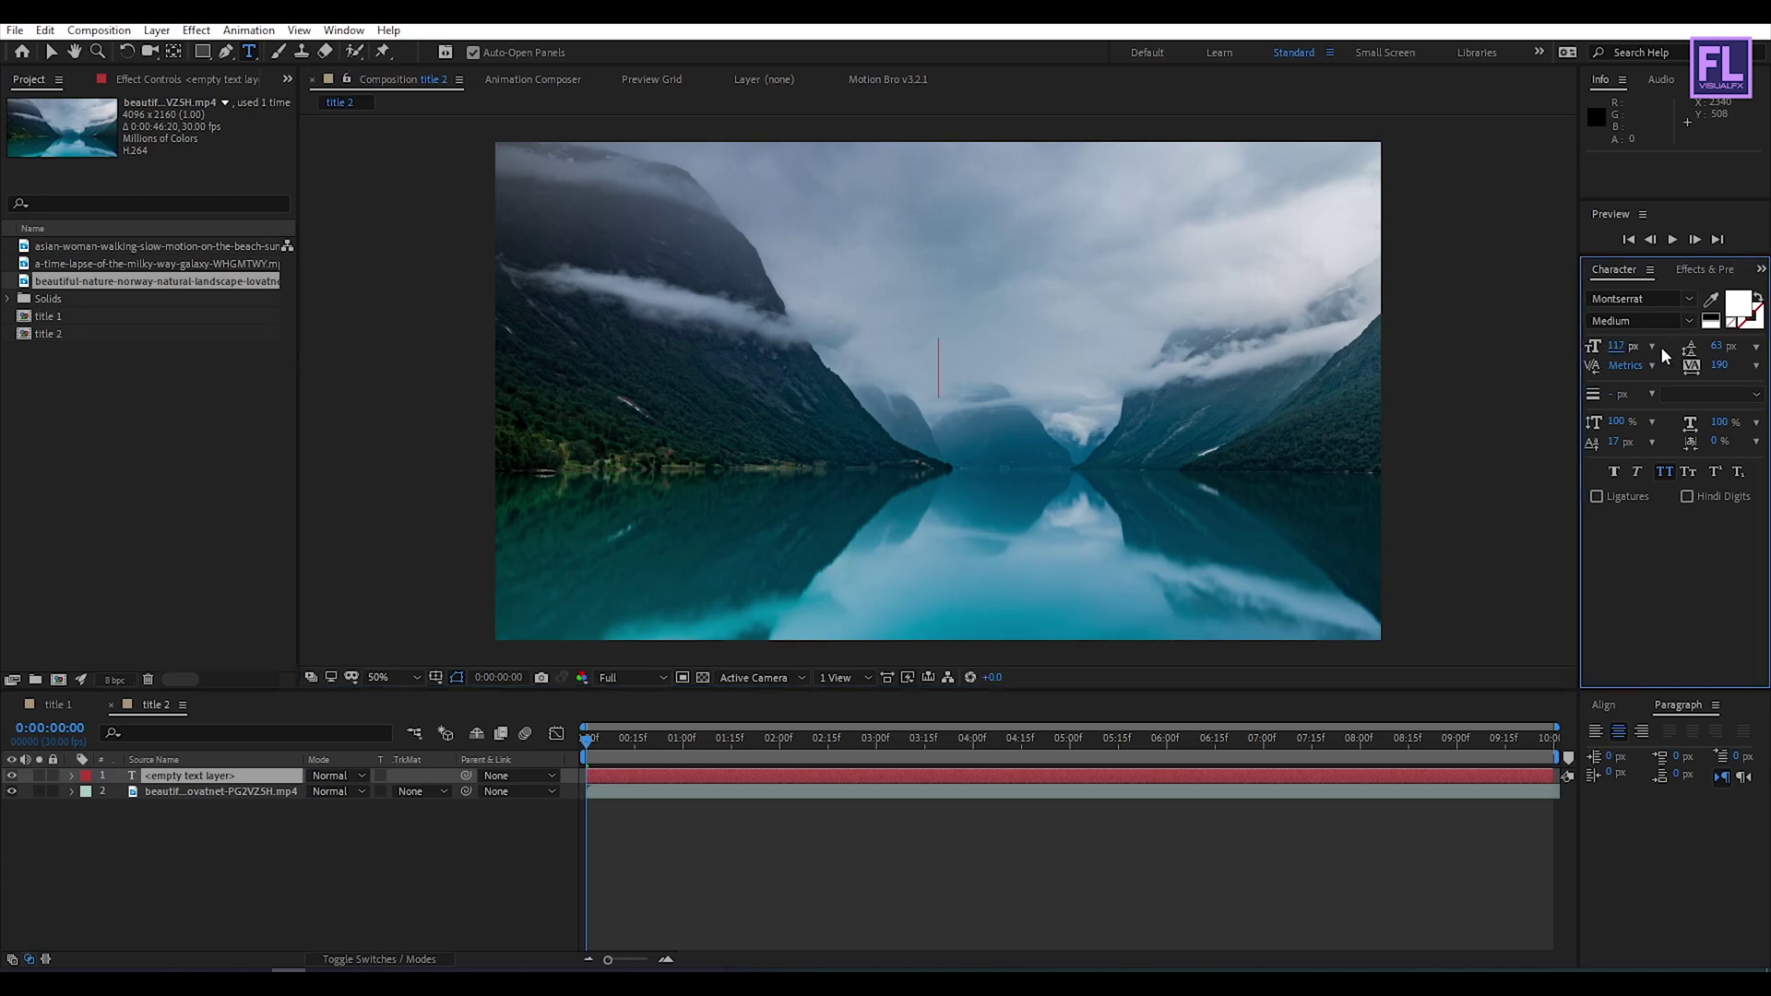
pyautogui.click(1639, 320)
pyautogui.click(1618, 576)
# Step: Enter "cinematic title" on the first line and "simple & minimal" on the second line of the text layer
pyautogui.write('cinematic tile')
pyautogui.press('BackSpace')
pyautogui.press('BackSpace')
pyautogui.write('tle simple')
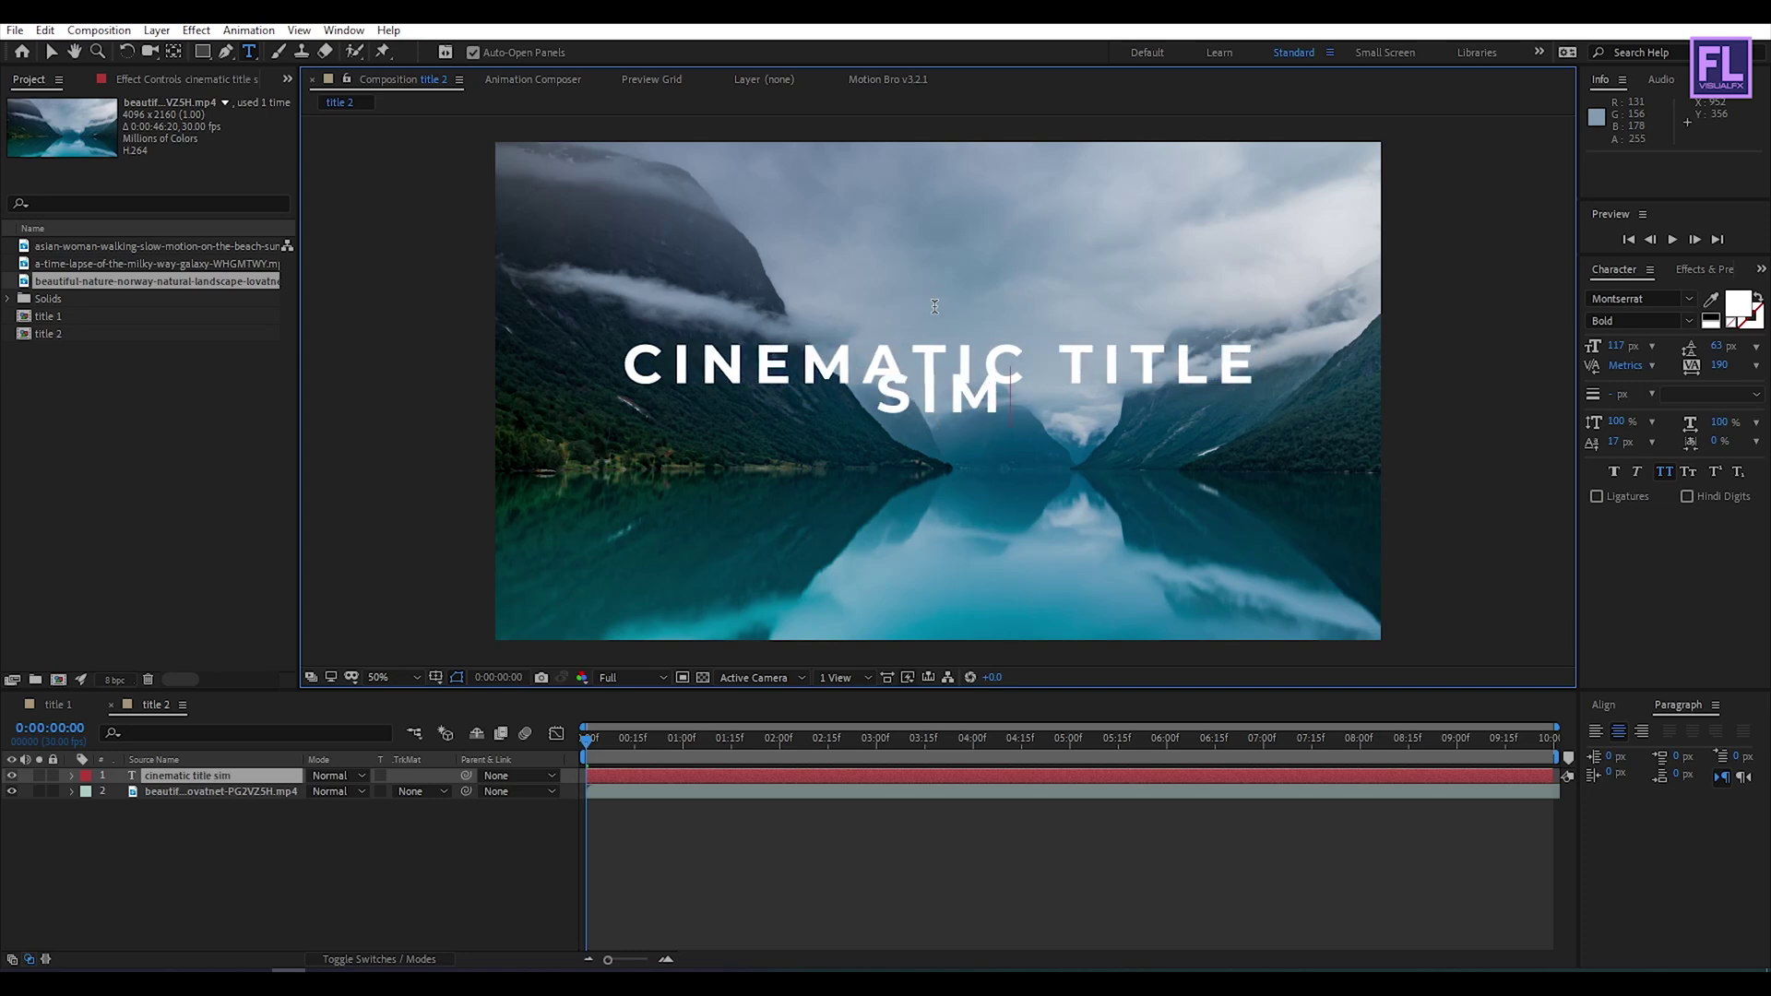
pyautogui.write(' & minimal')
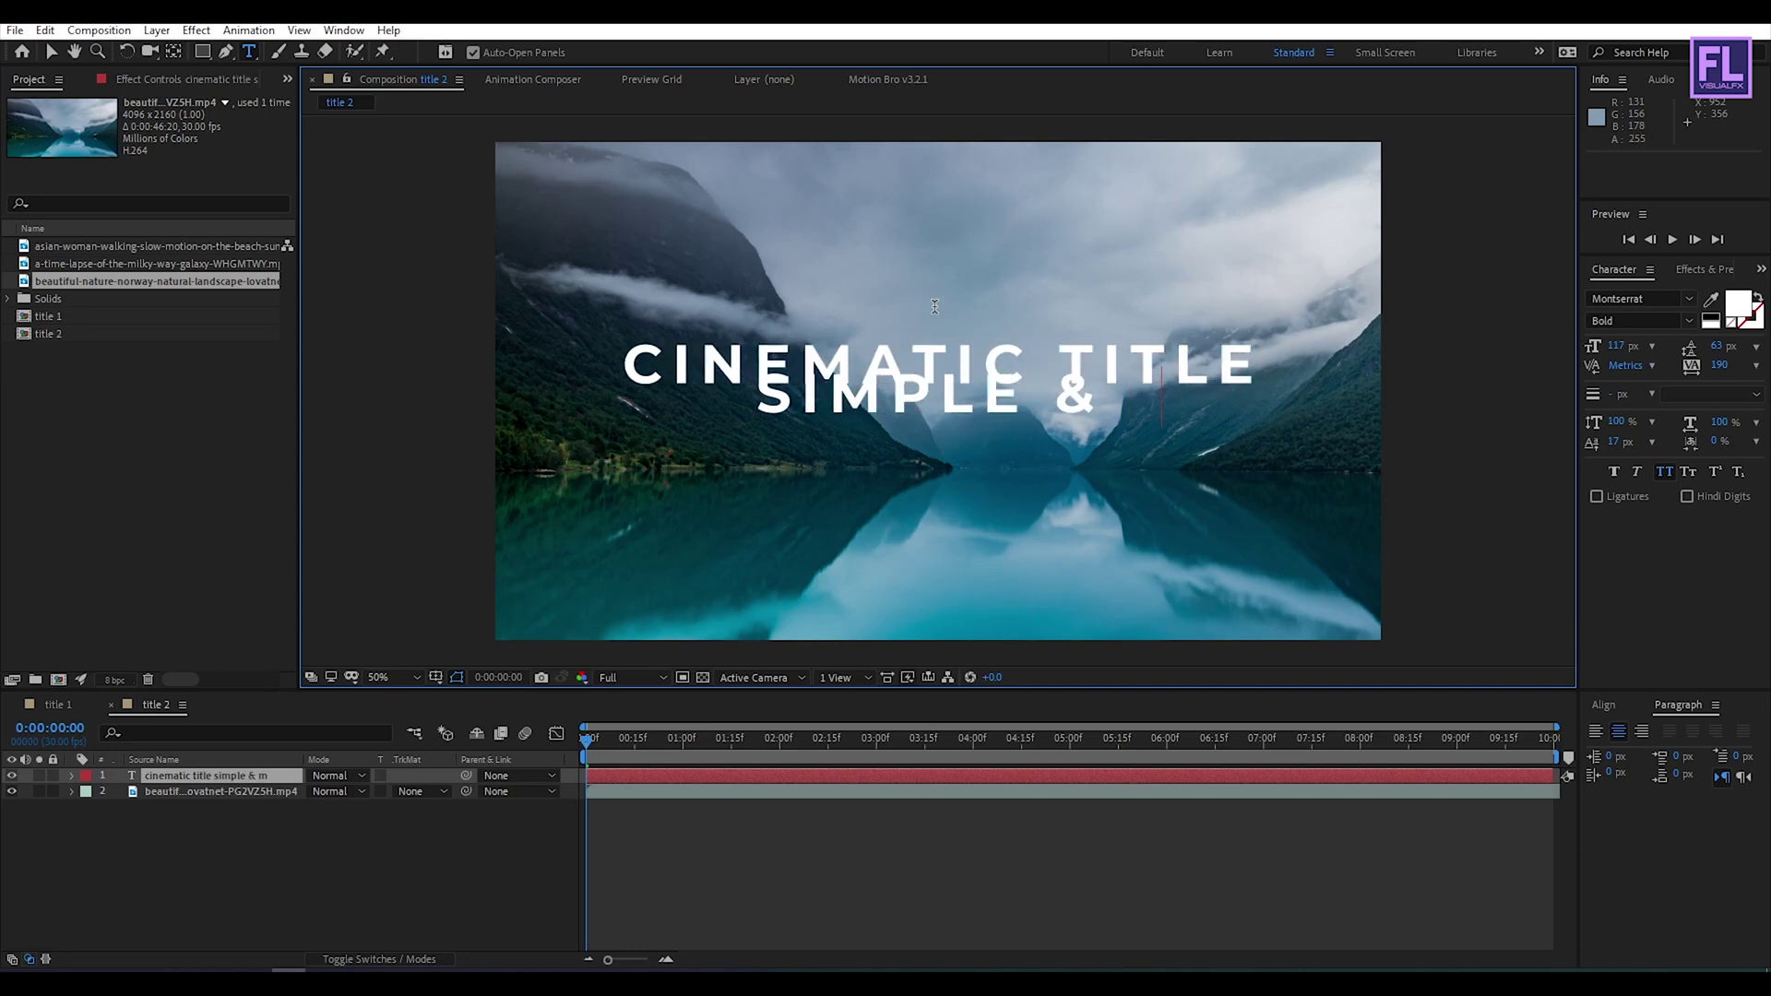
# Step: Set the "simple & minimal" line to Montserrat Medium at 47 px
pyautogui.keyDown('shift'); pyautogui.click(597, 385); pyautogui.keyUp('shift')
pyautogui.click(1639, 320)
pyautogui.click(1624, 523)
pyautogui.moveTo(1616, 346); pyautogui.dragTo(1553, 343)
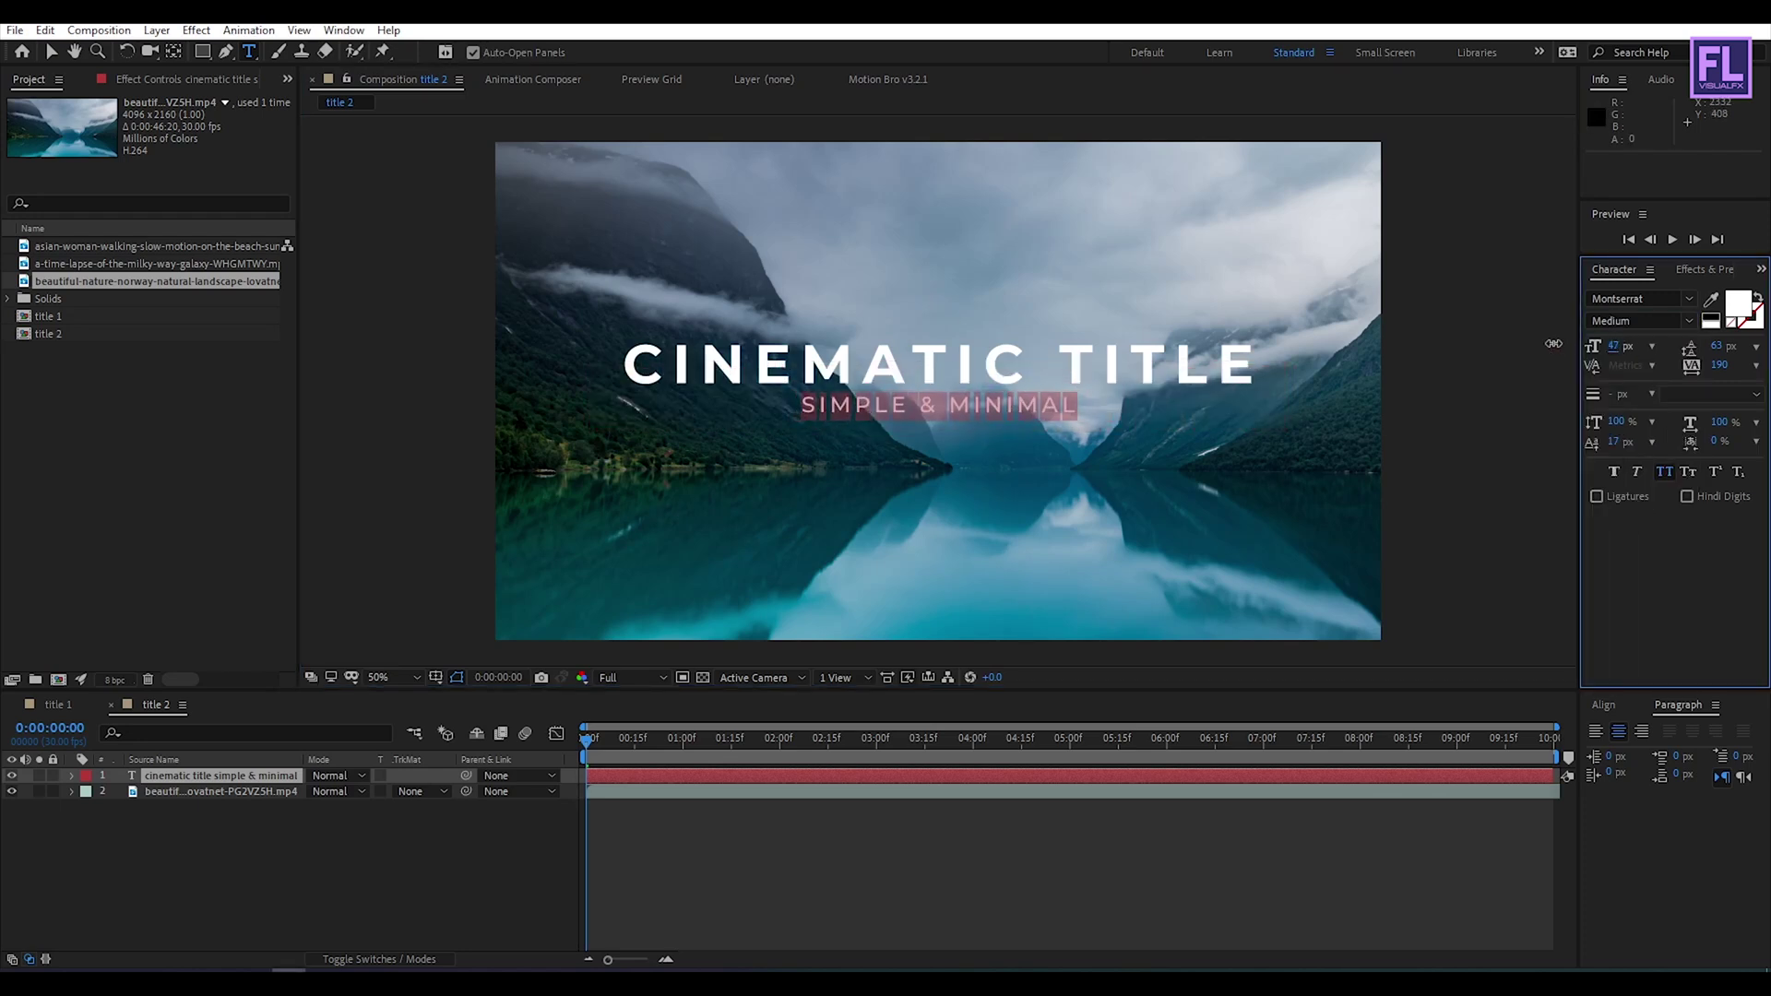
# Step: Center the title text layer vertically in the composition
pyautogui.click(369, 858)
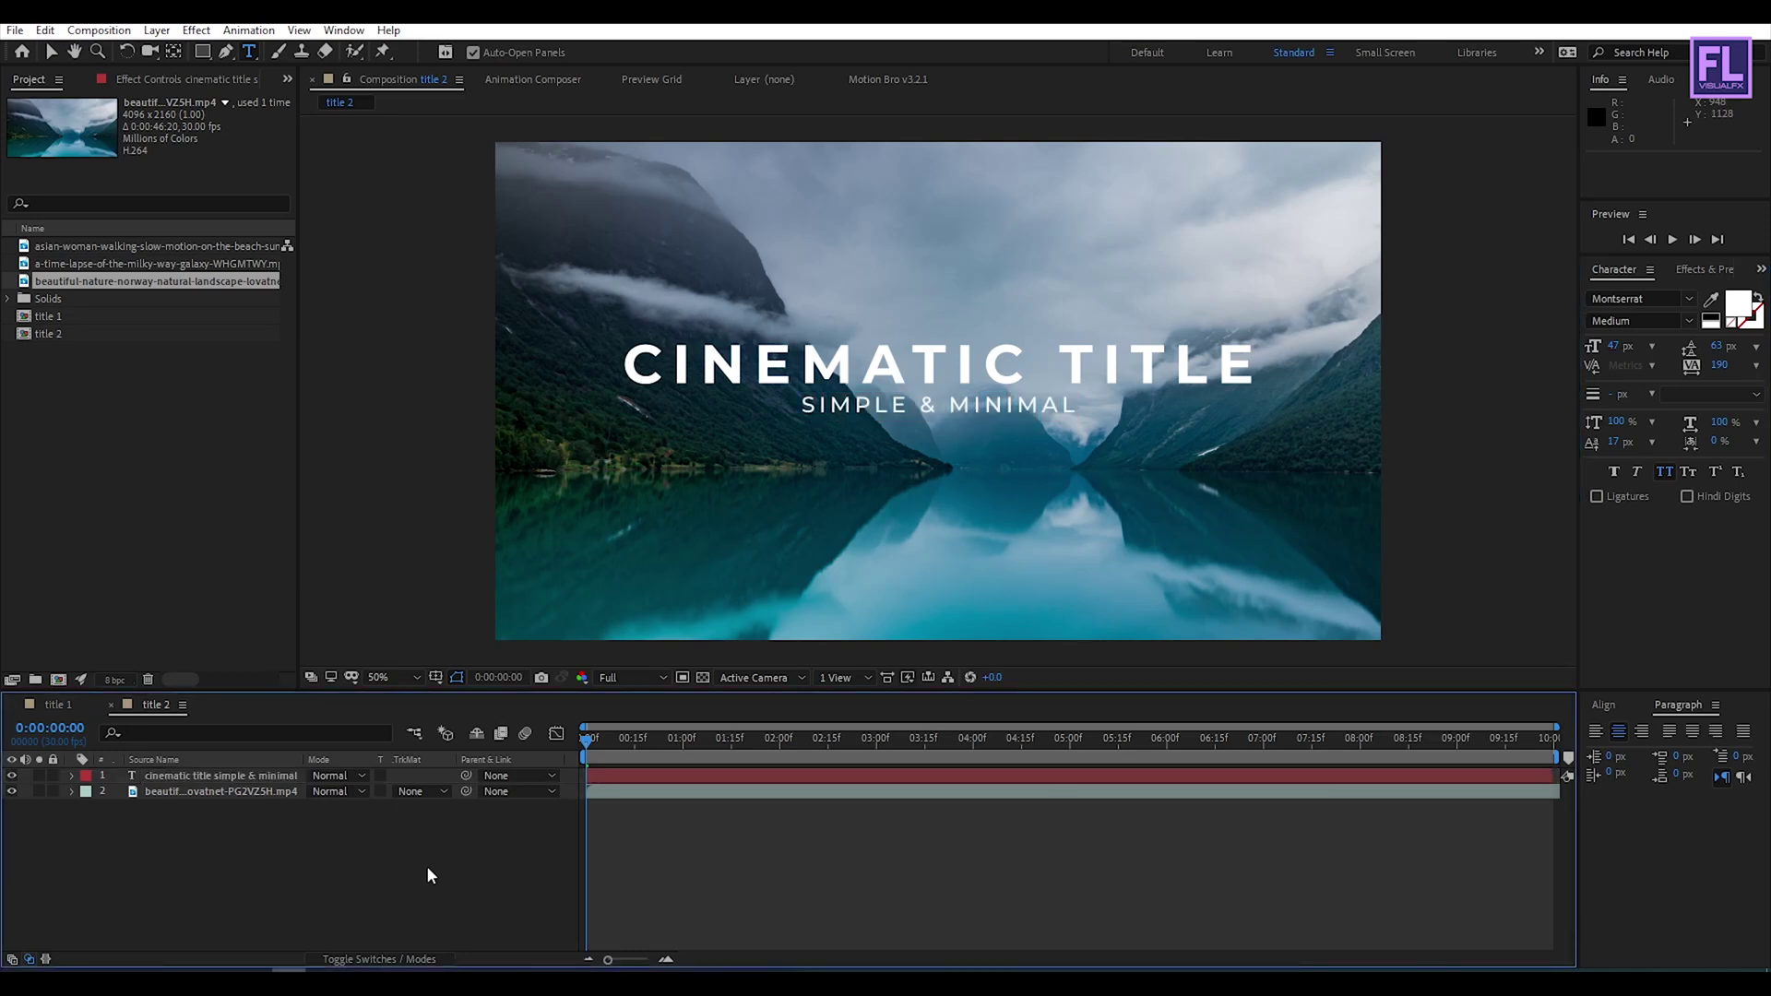
pyautogui.click(942, 392)
pyautogui.click(1606, 704)
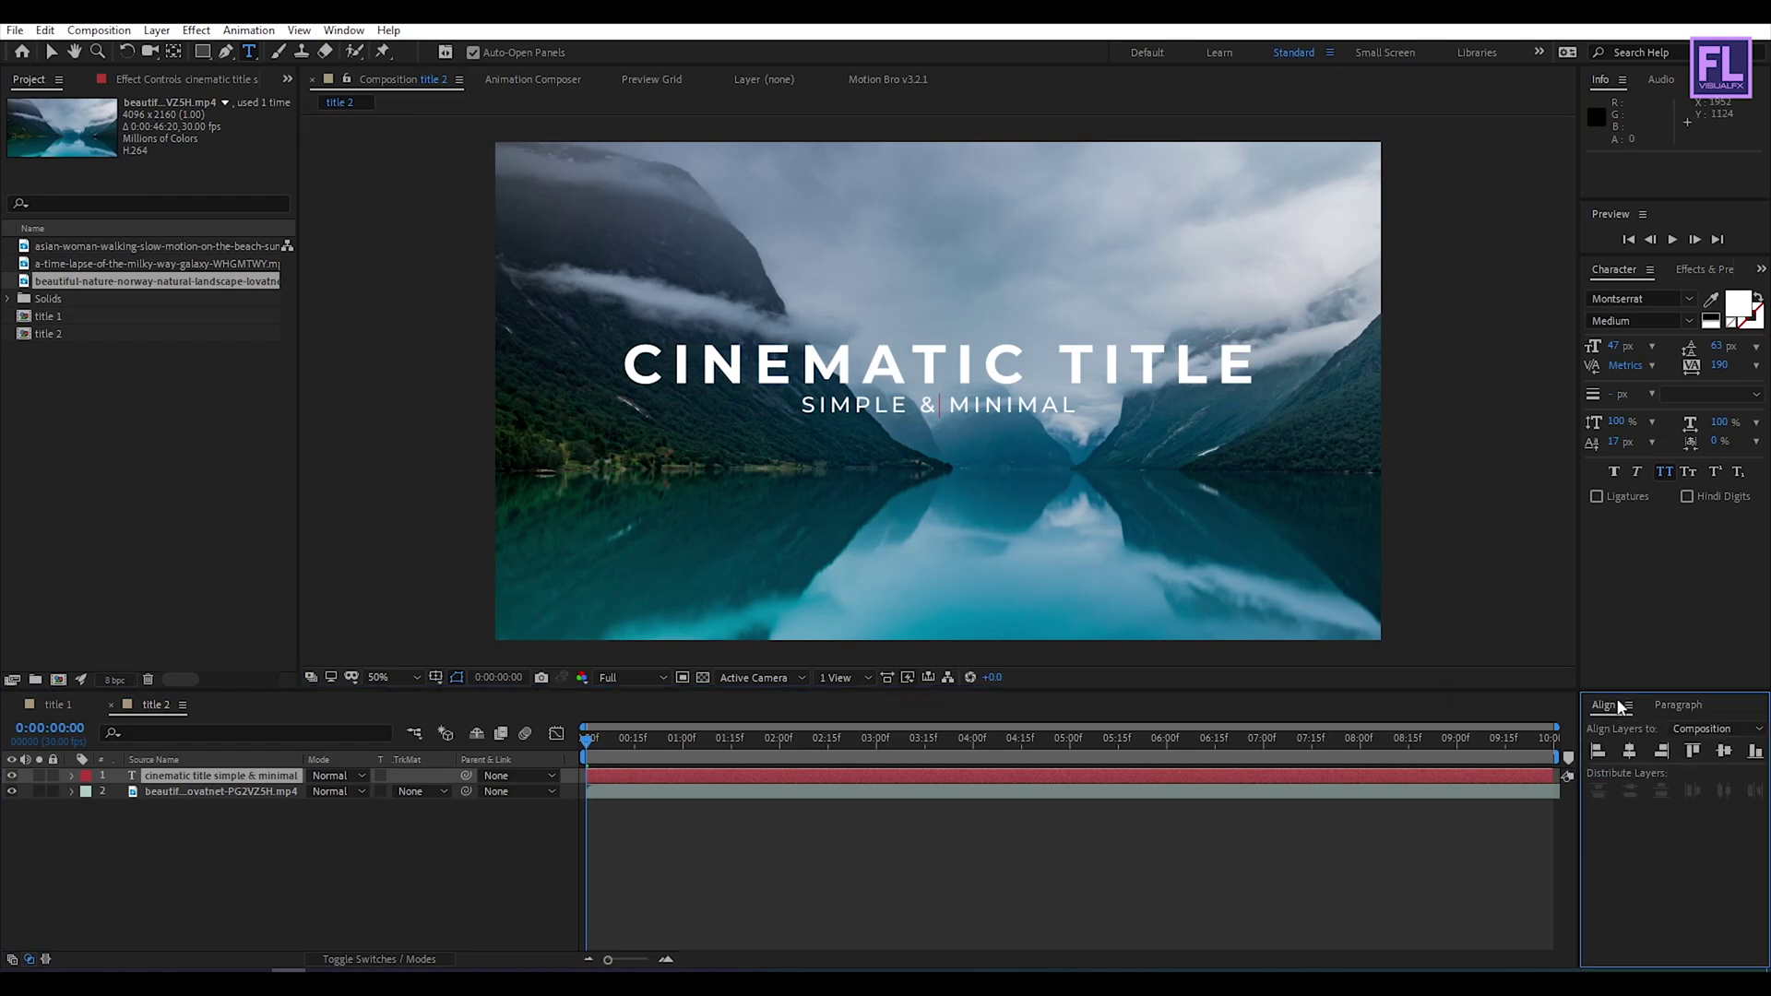
pyautogui.click(1726, 752)
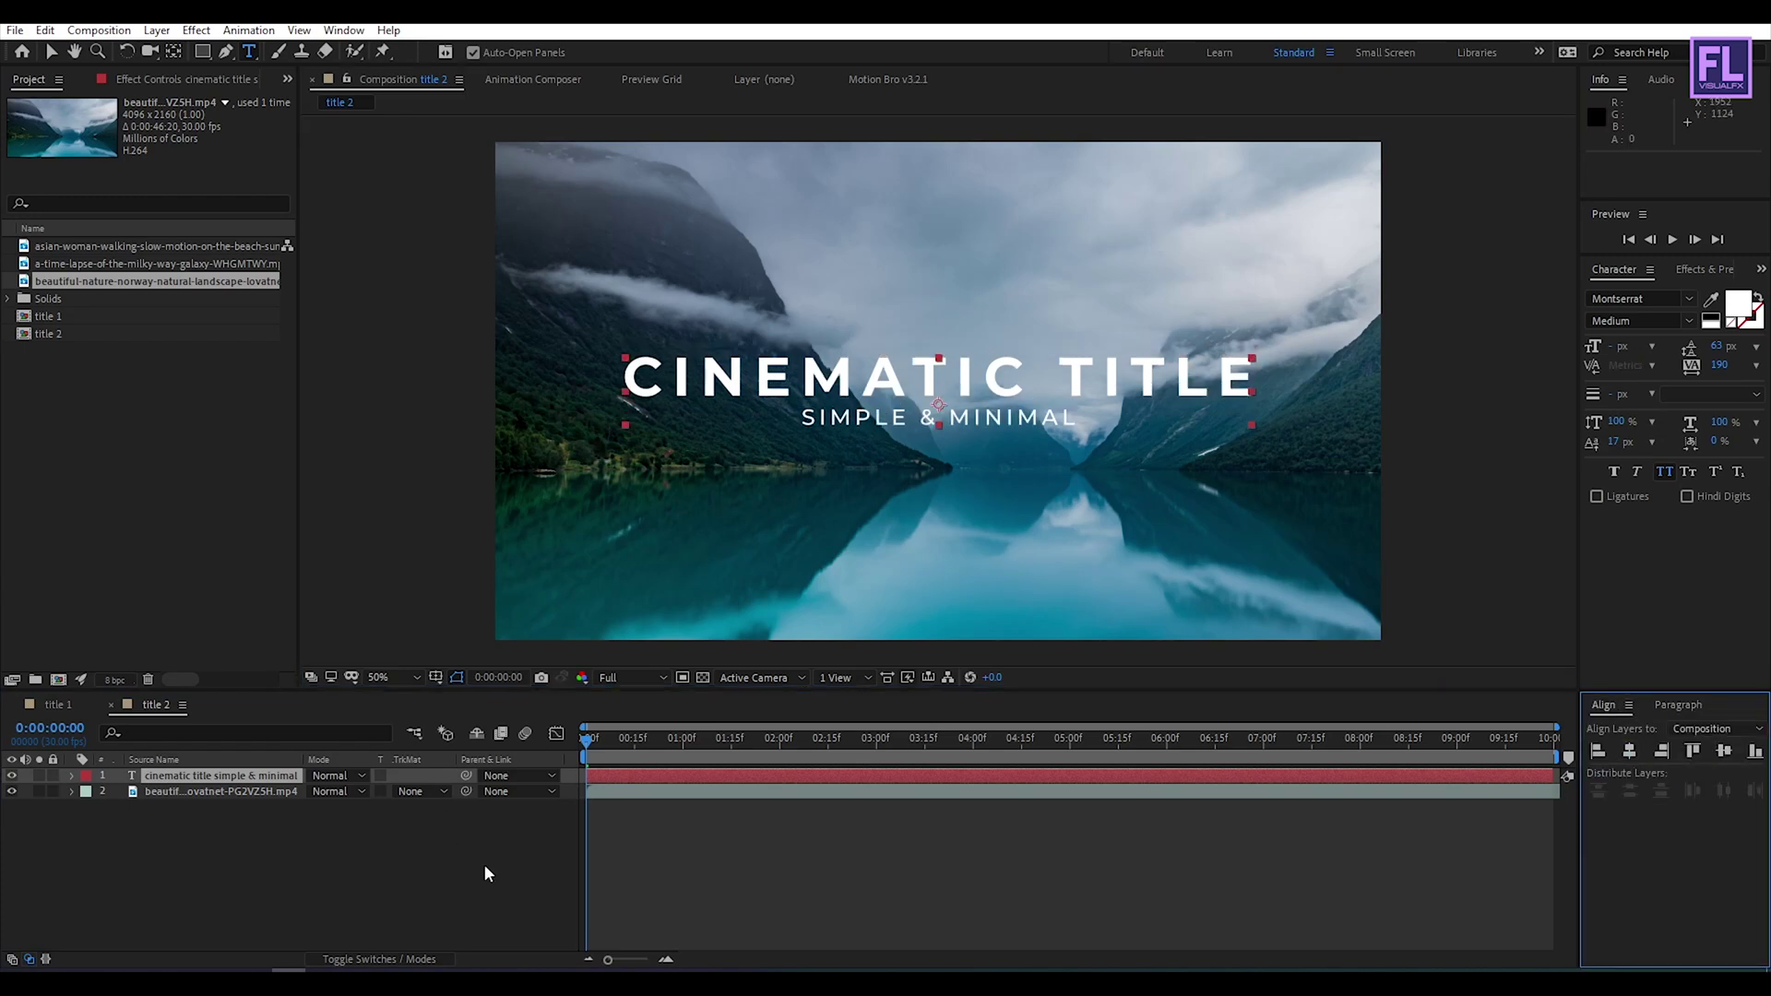
pyautogui.click(422, 863)
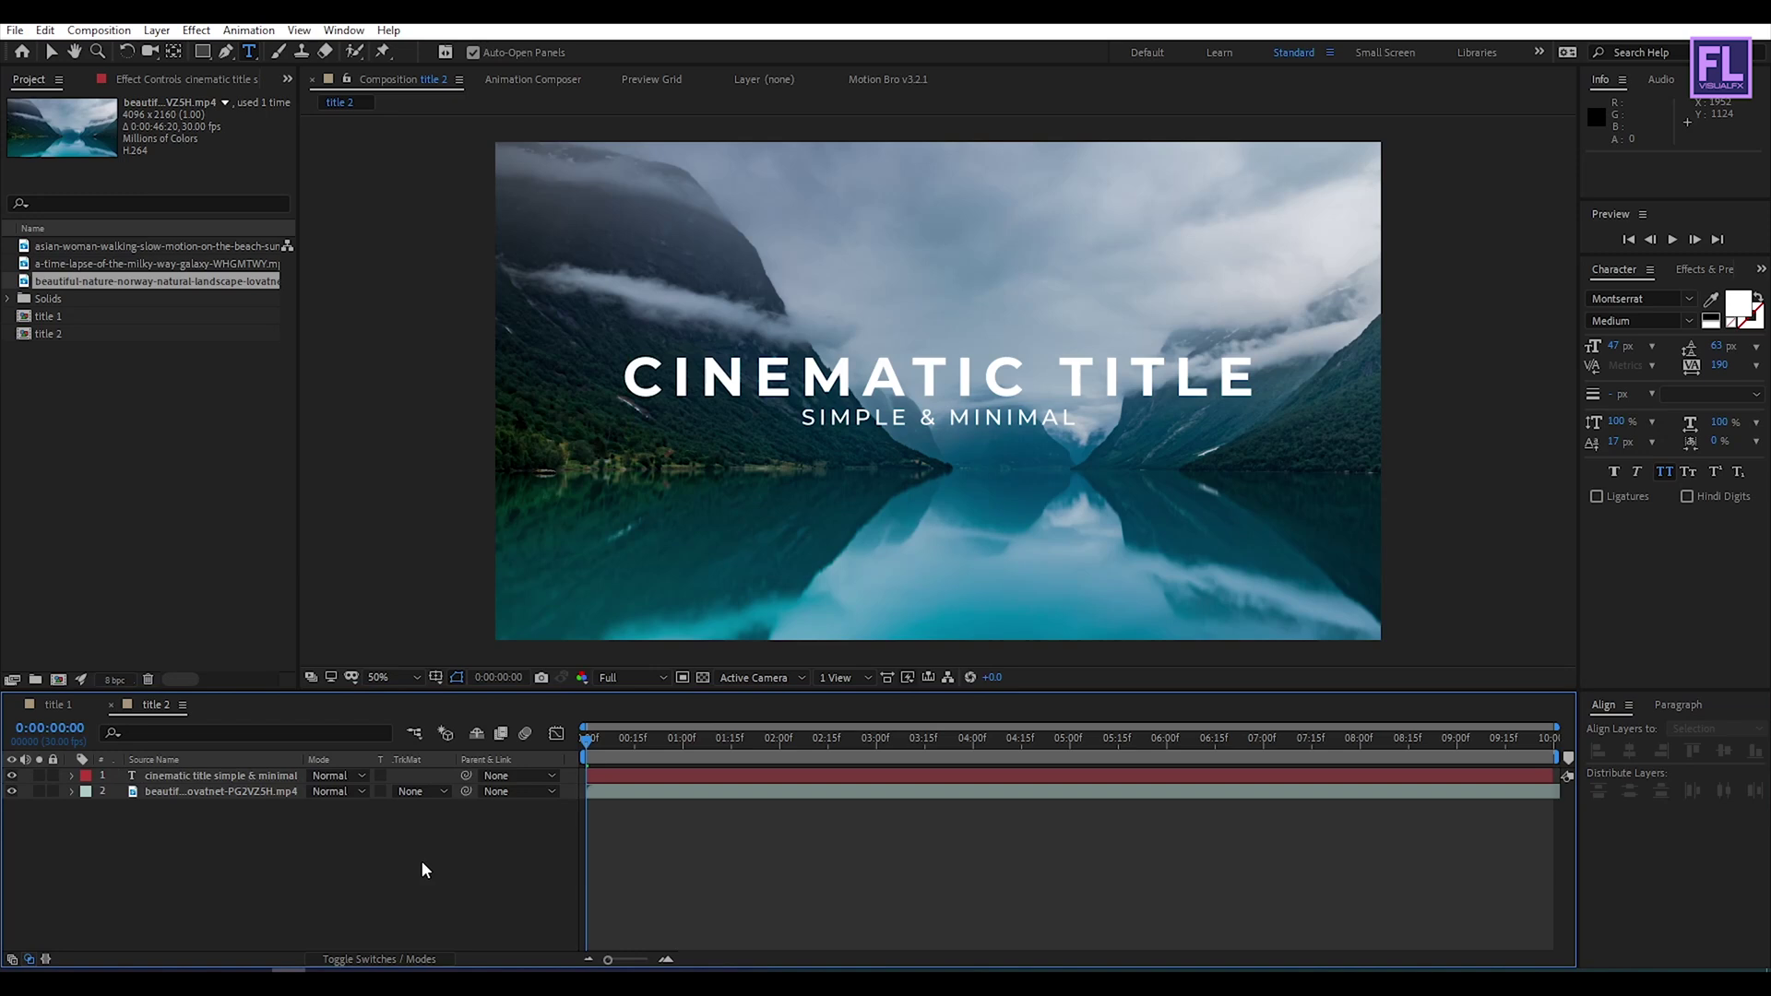
# Step: Apply the Evaporate preset from the Text Blurs animation presets to the title text layer
pyautogui.click(190, 778)
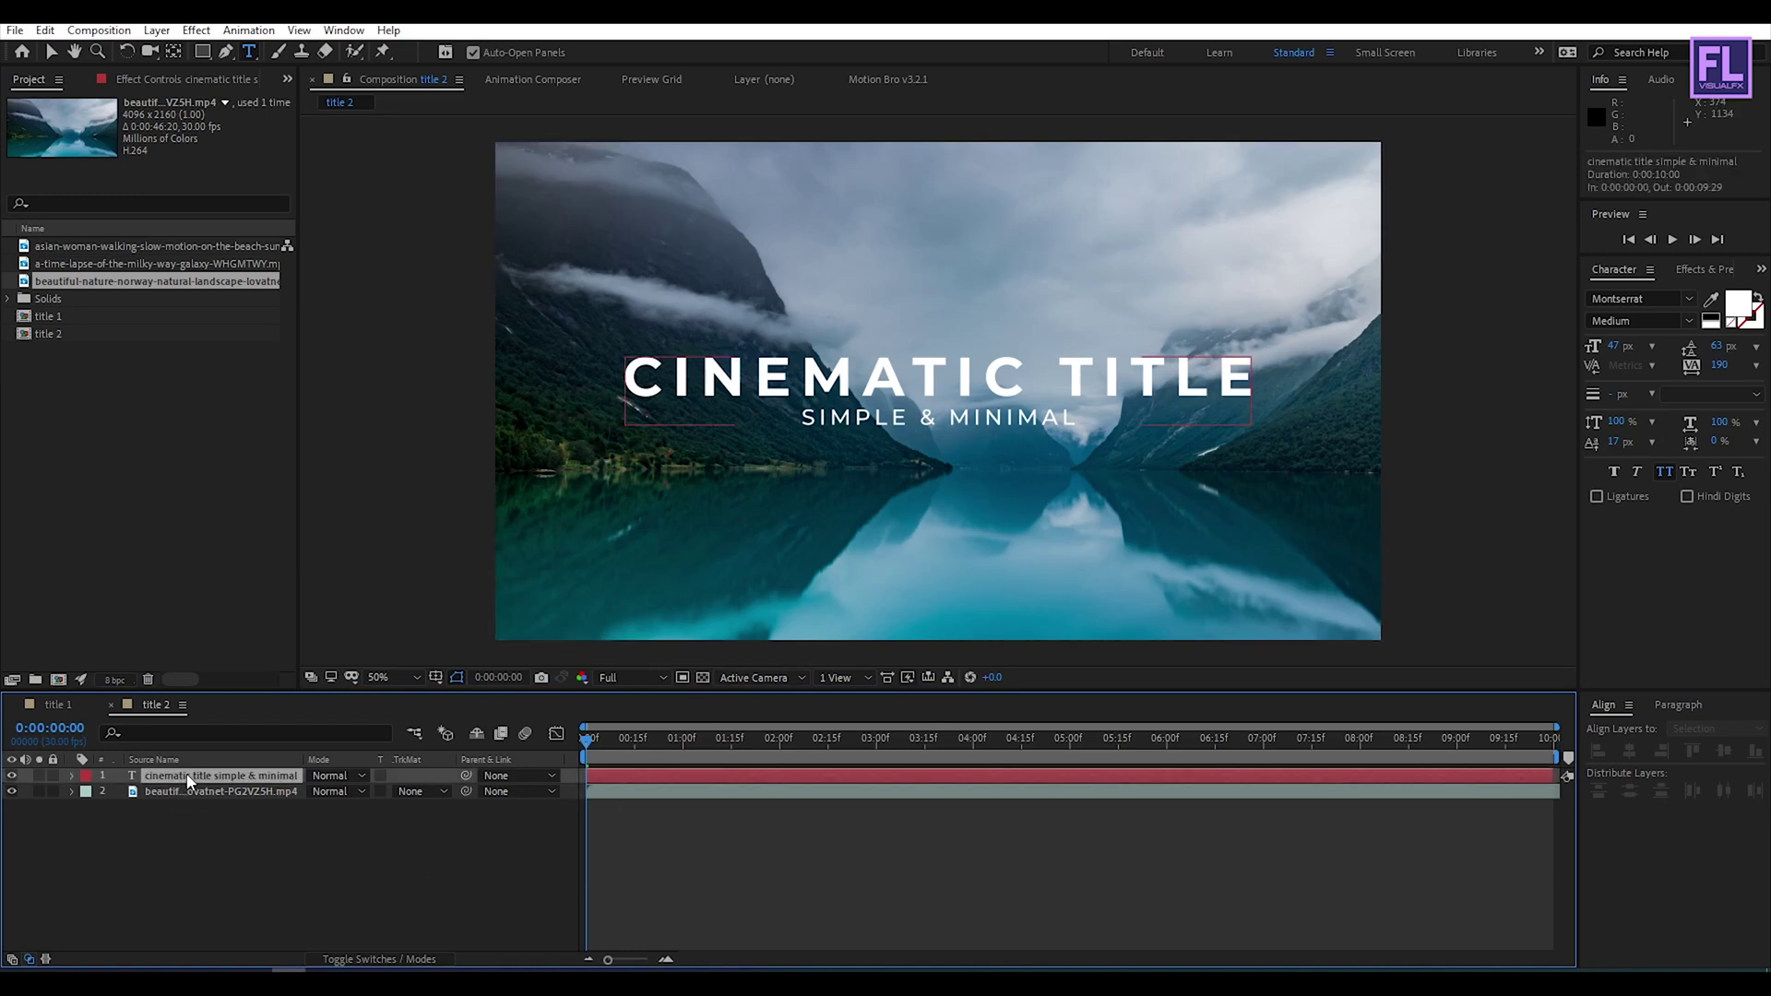
pyautogui.click(1704, 270)
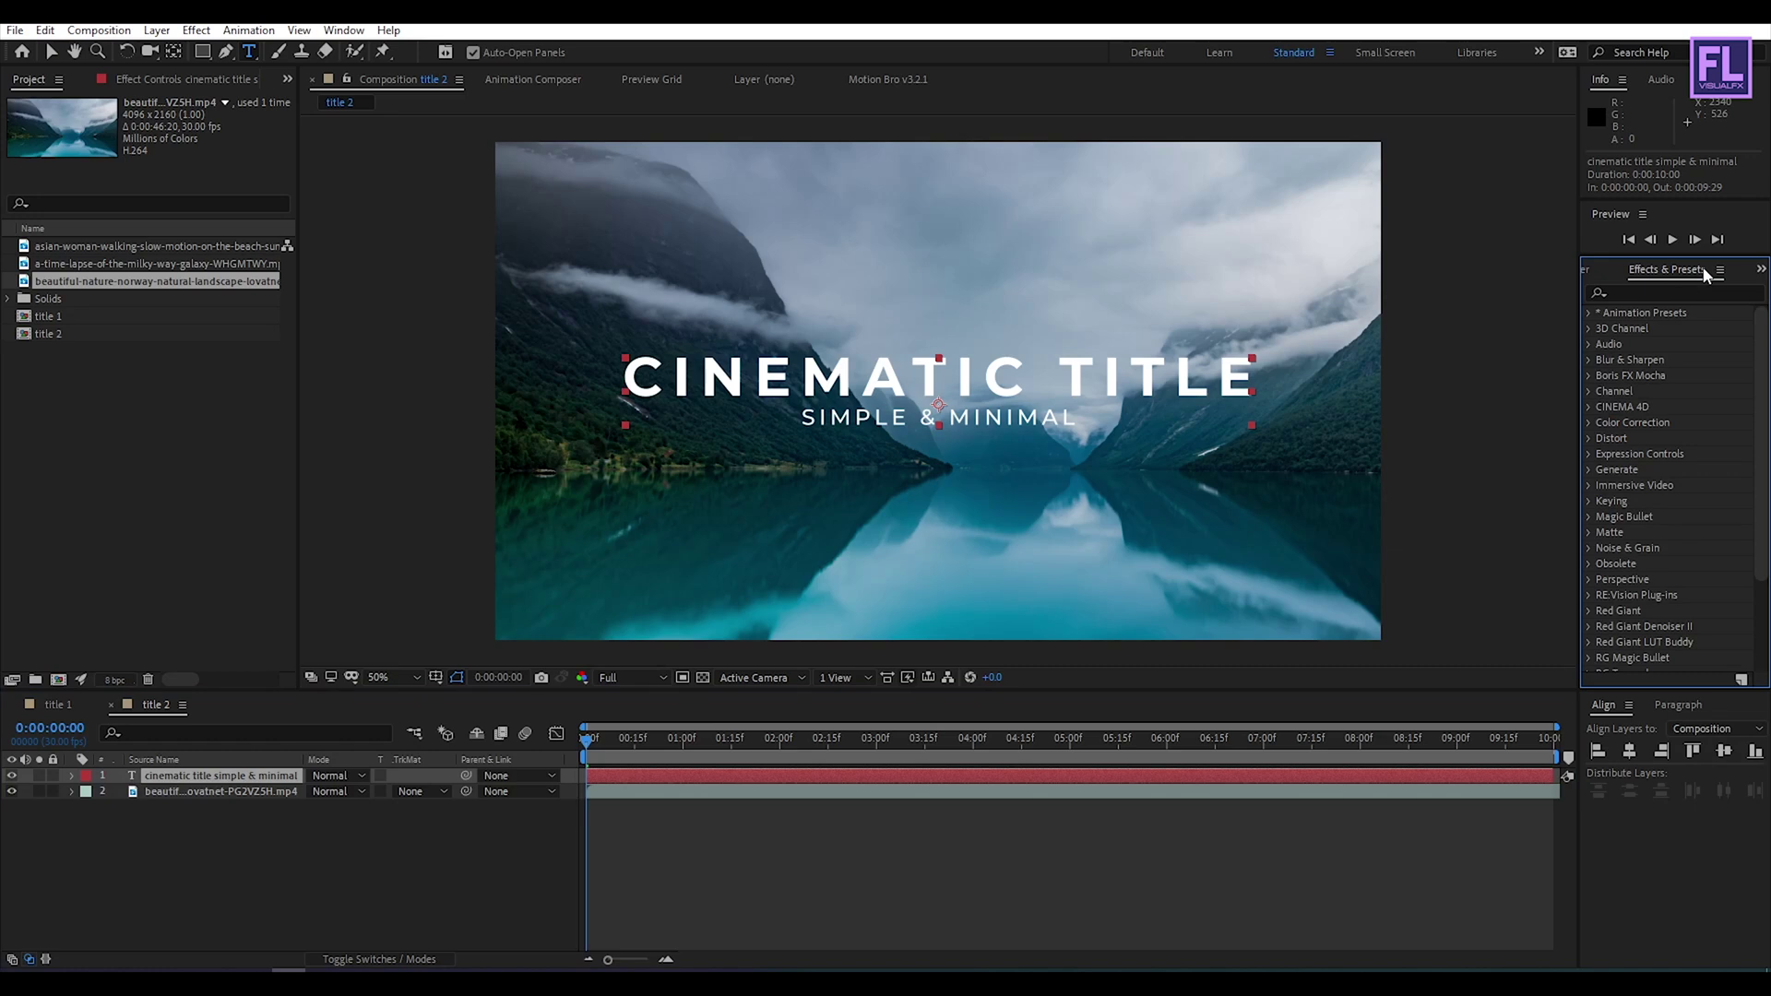
pyautogui.click(1588, 314)
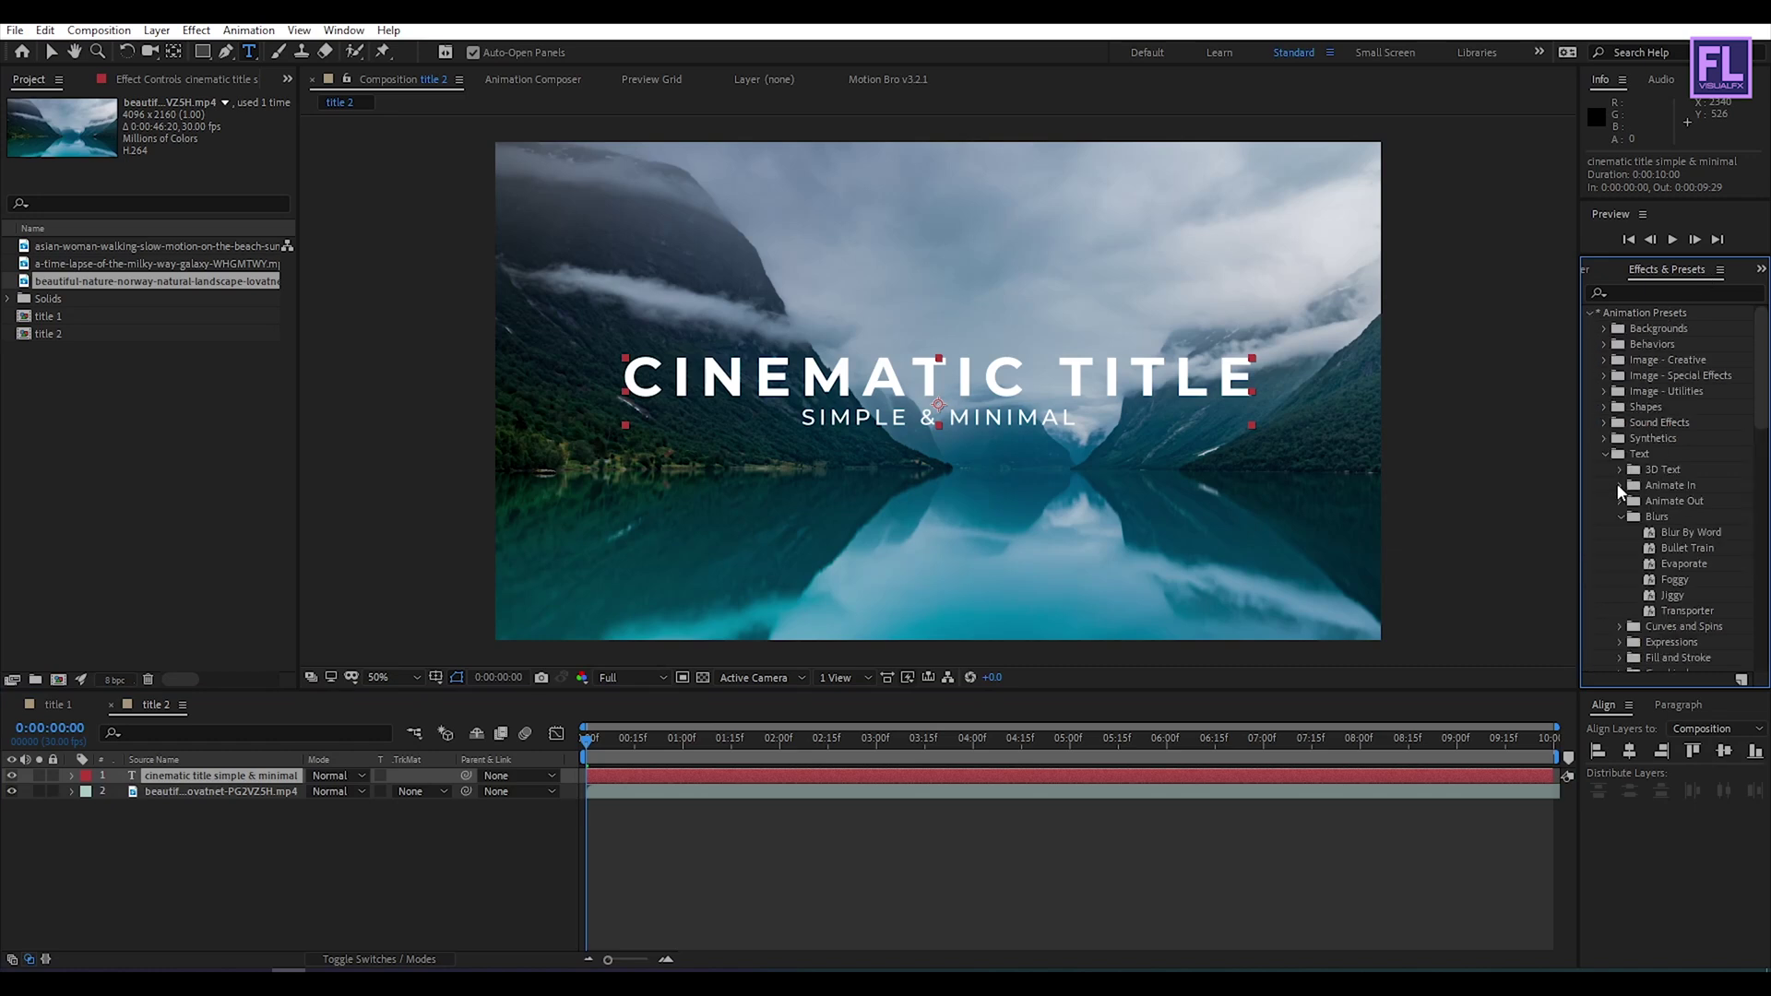
pyautogui.scroll(-3, 1605, 452)
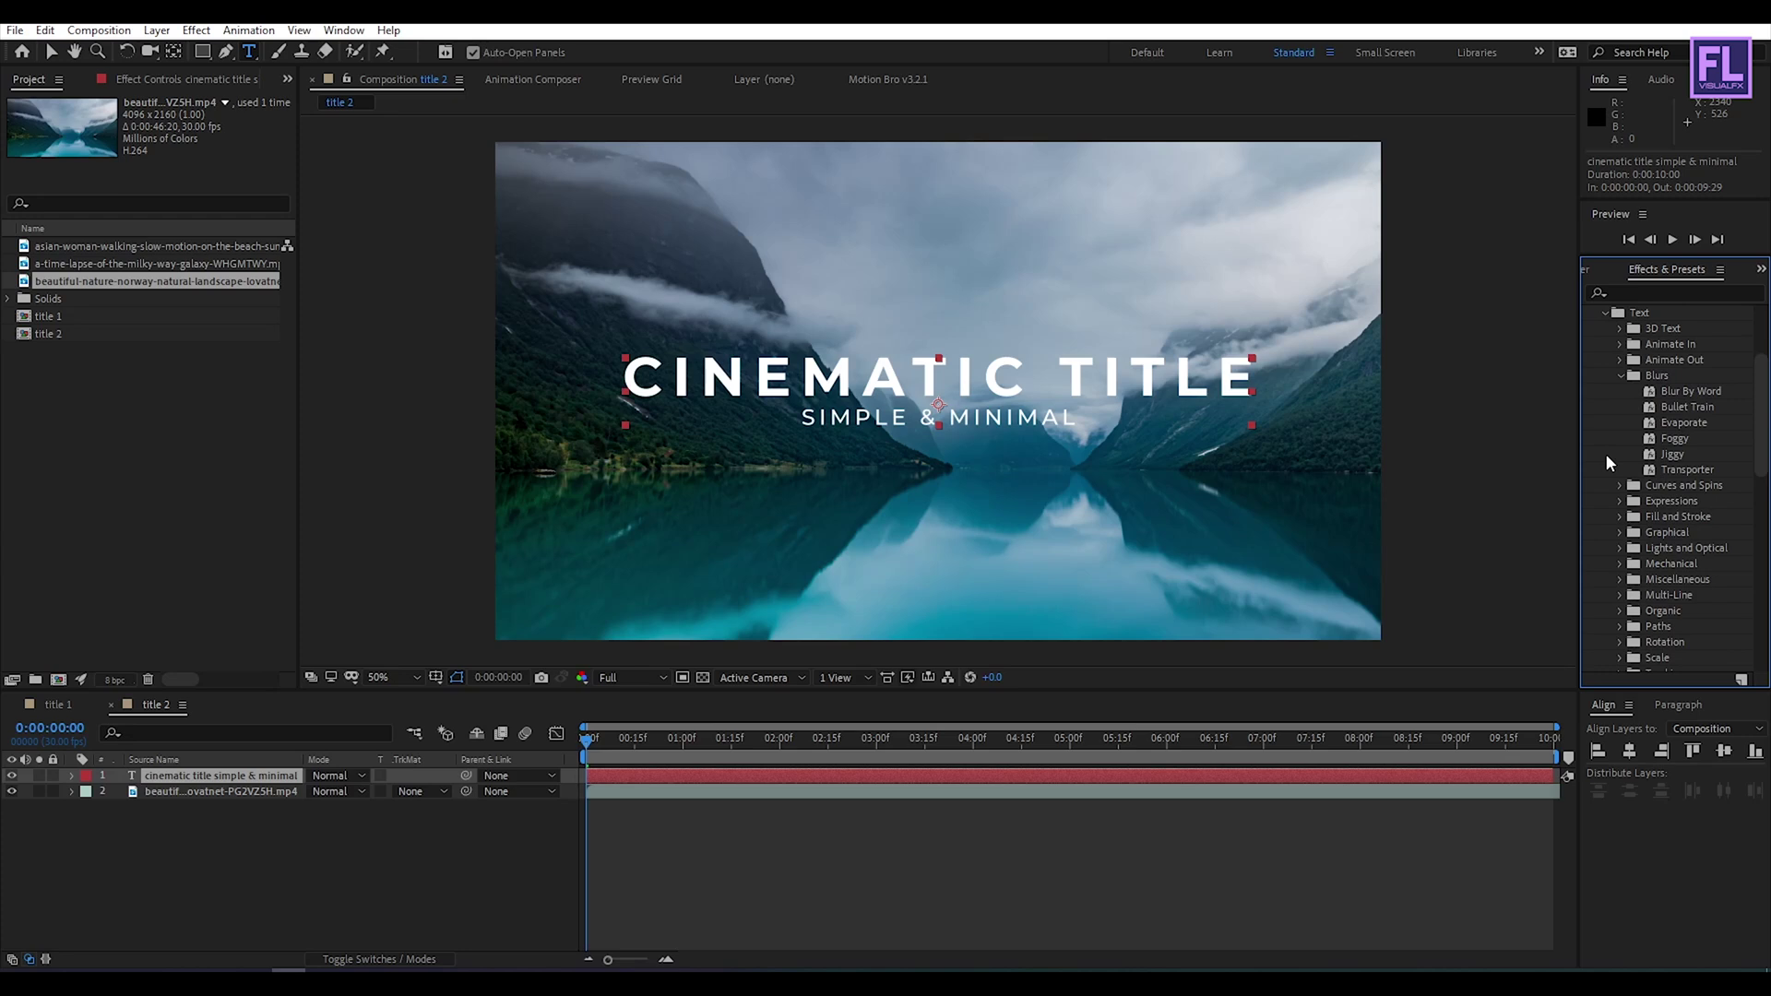
pyautogui.scroll(1, 1605, 452)
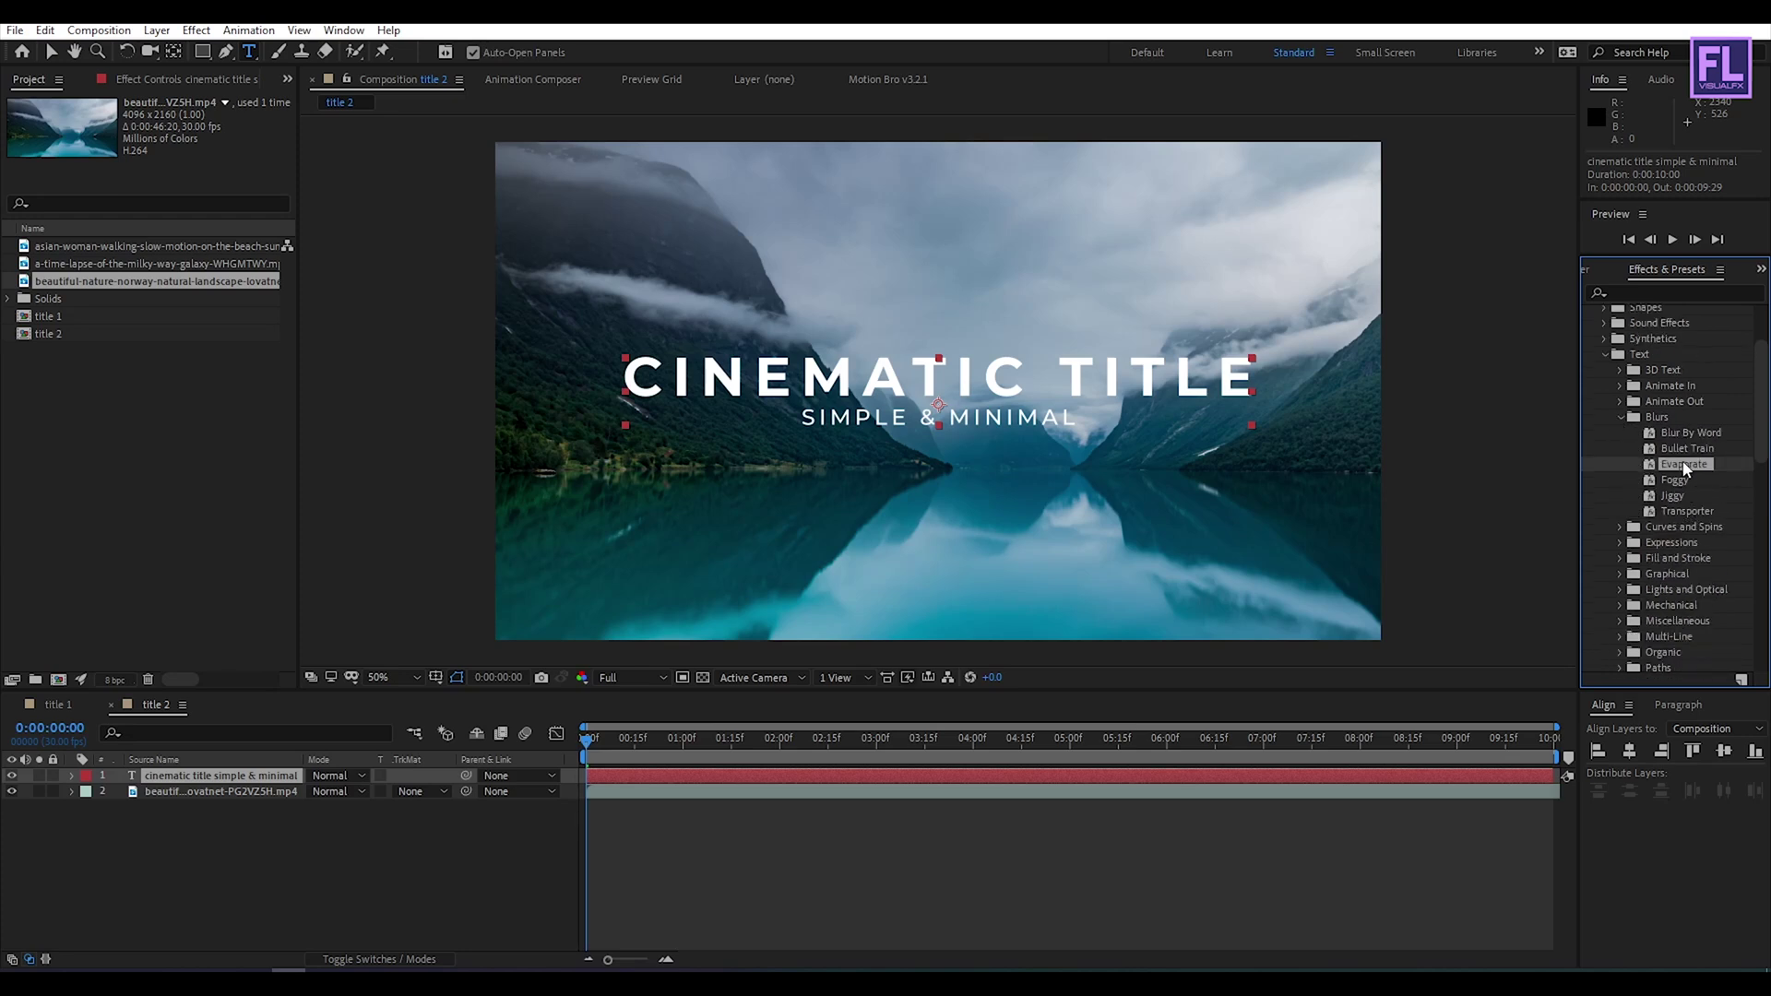
pyautogui.moveTo(1700, 468); pyautogui.dragTo(202, 780)
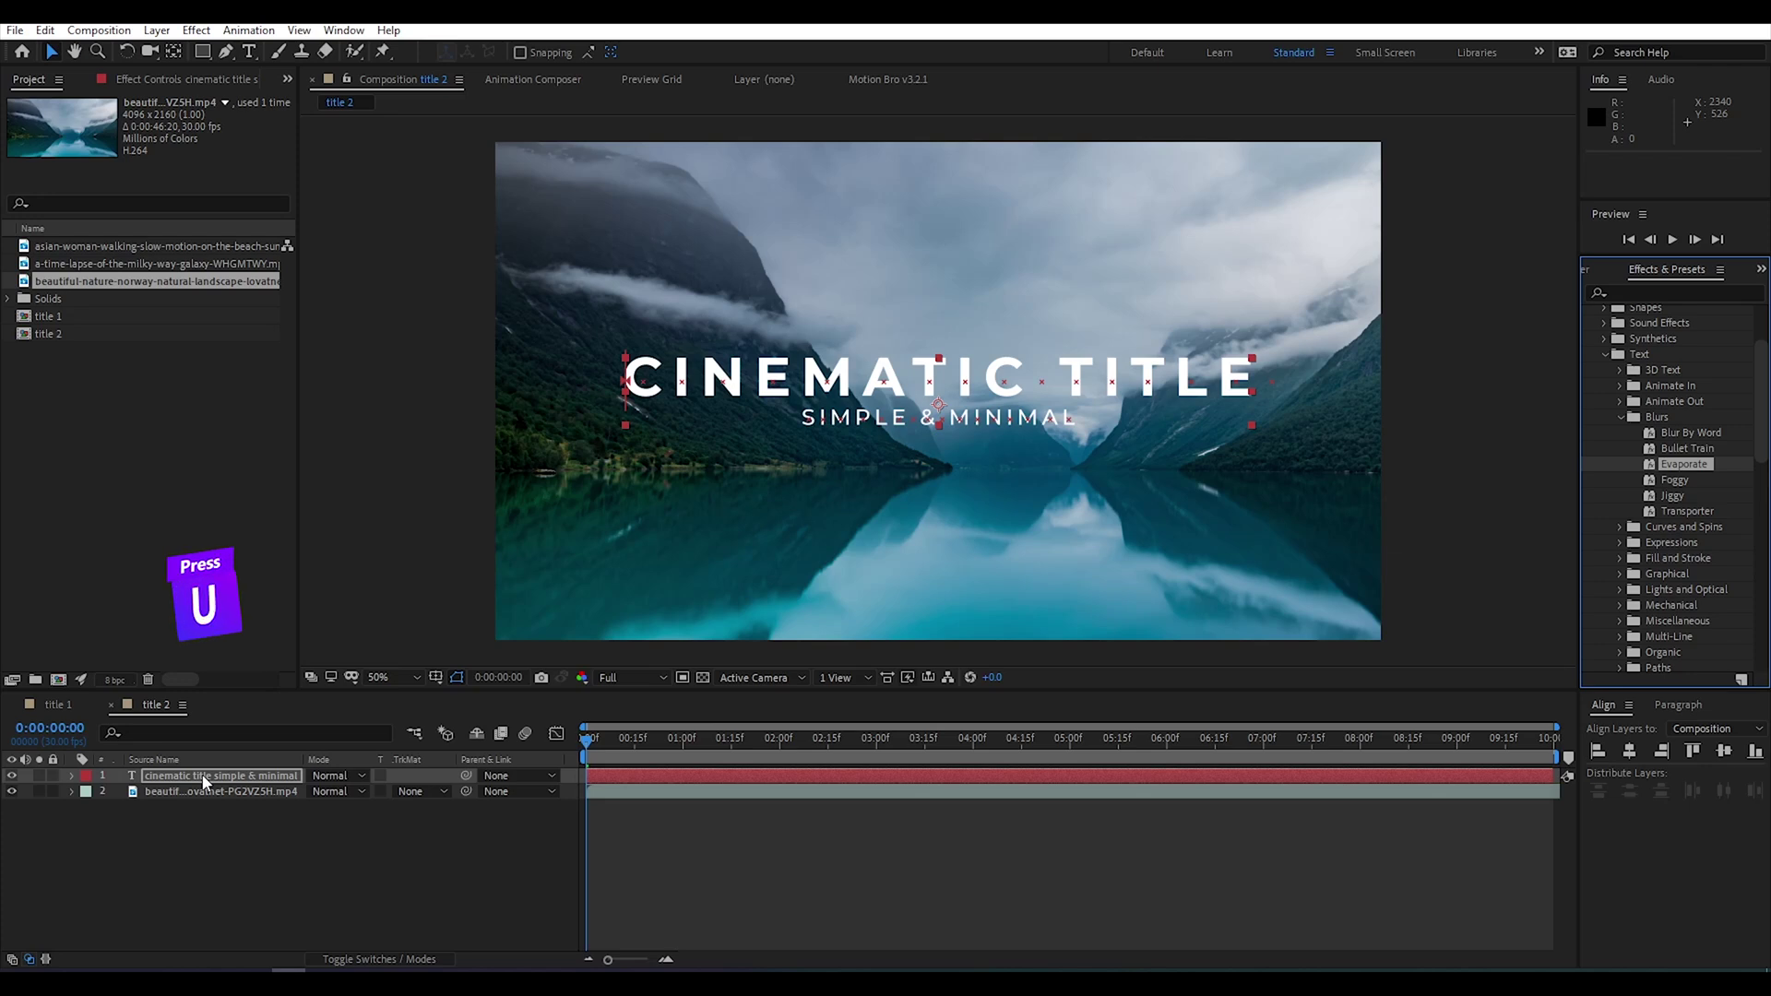
# Step: Reverse the title's Offset keyframes and space them from 0 to 5 seconds, and scrub through the reveal
pyautogui.press('u')
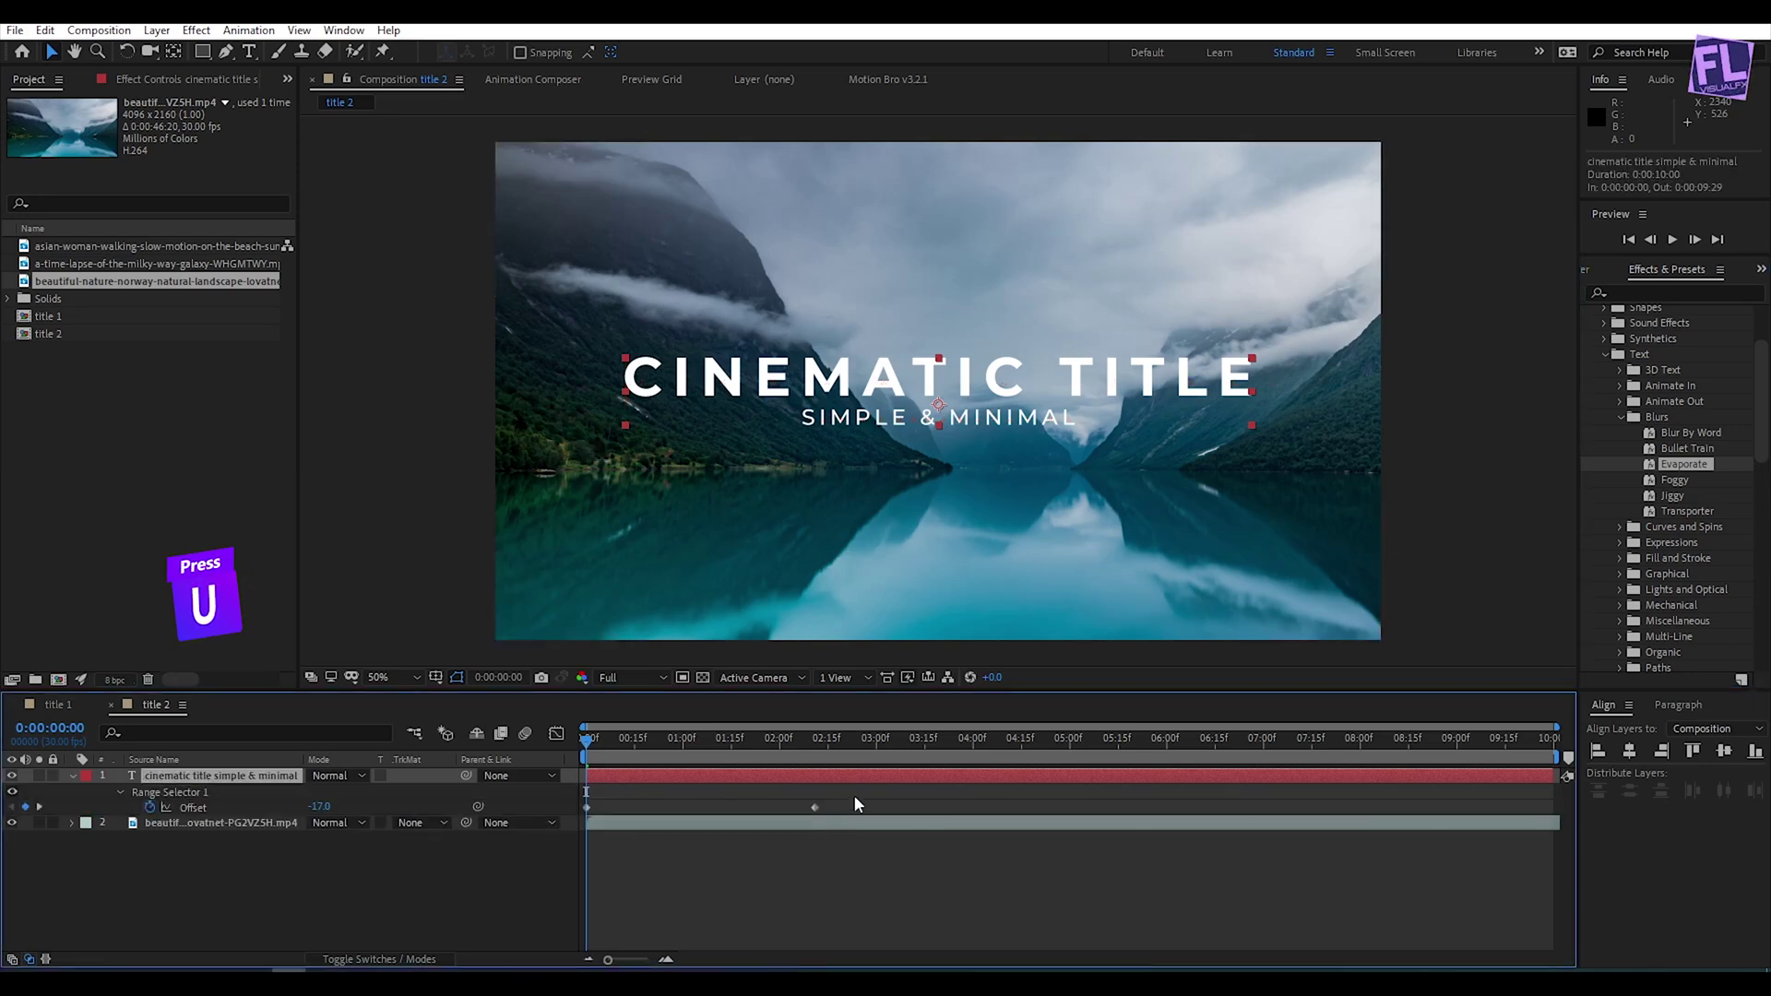
pyautogui.moveTo(587, 807); pyautogui.dragTo(1070, 807)
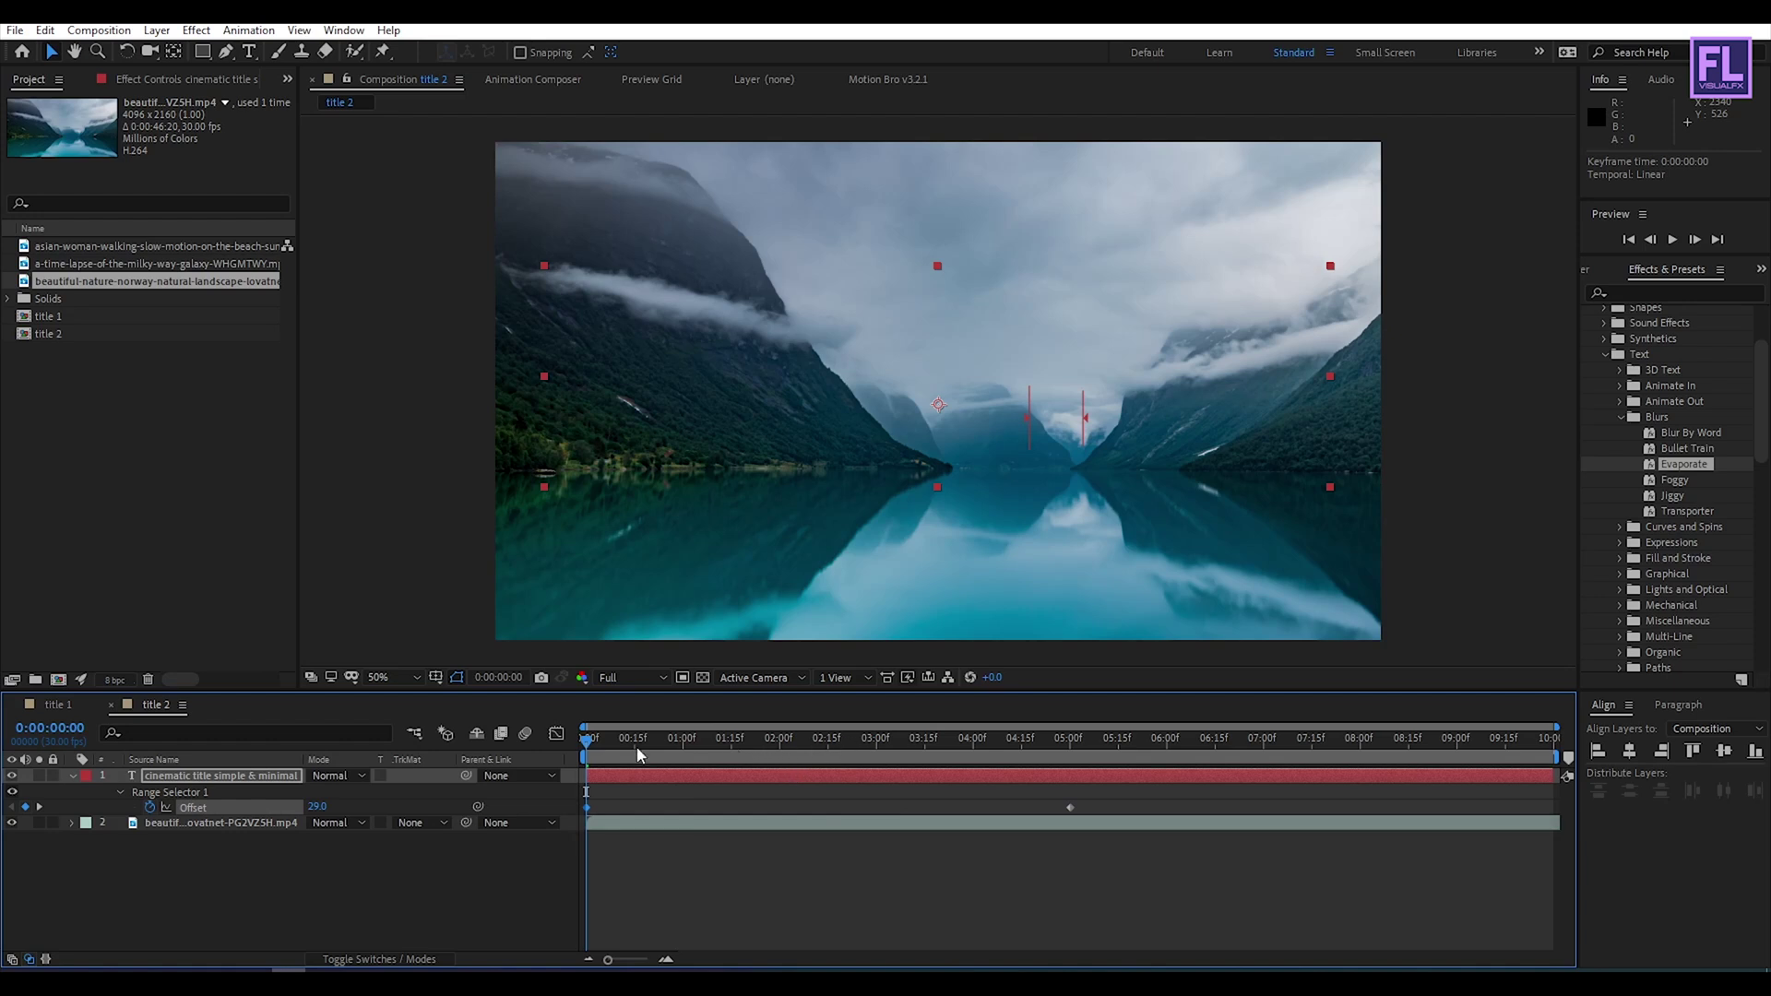
pyautogui.click(73, 776)
pyautogui.moveTo(666, 745); pyautogui.dragTo(725, 746)
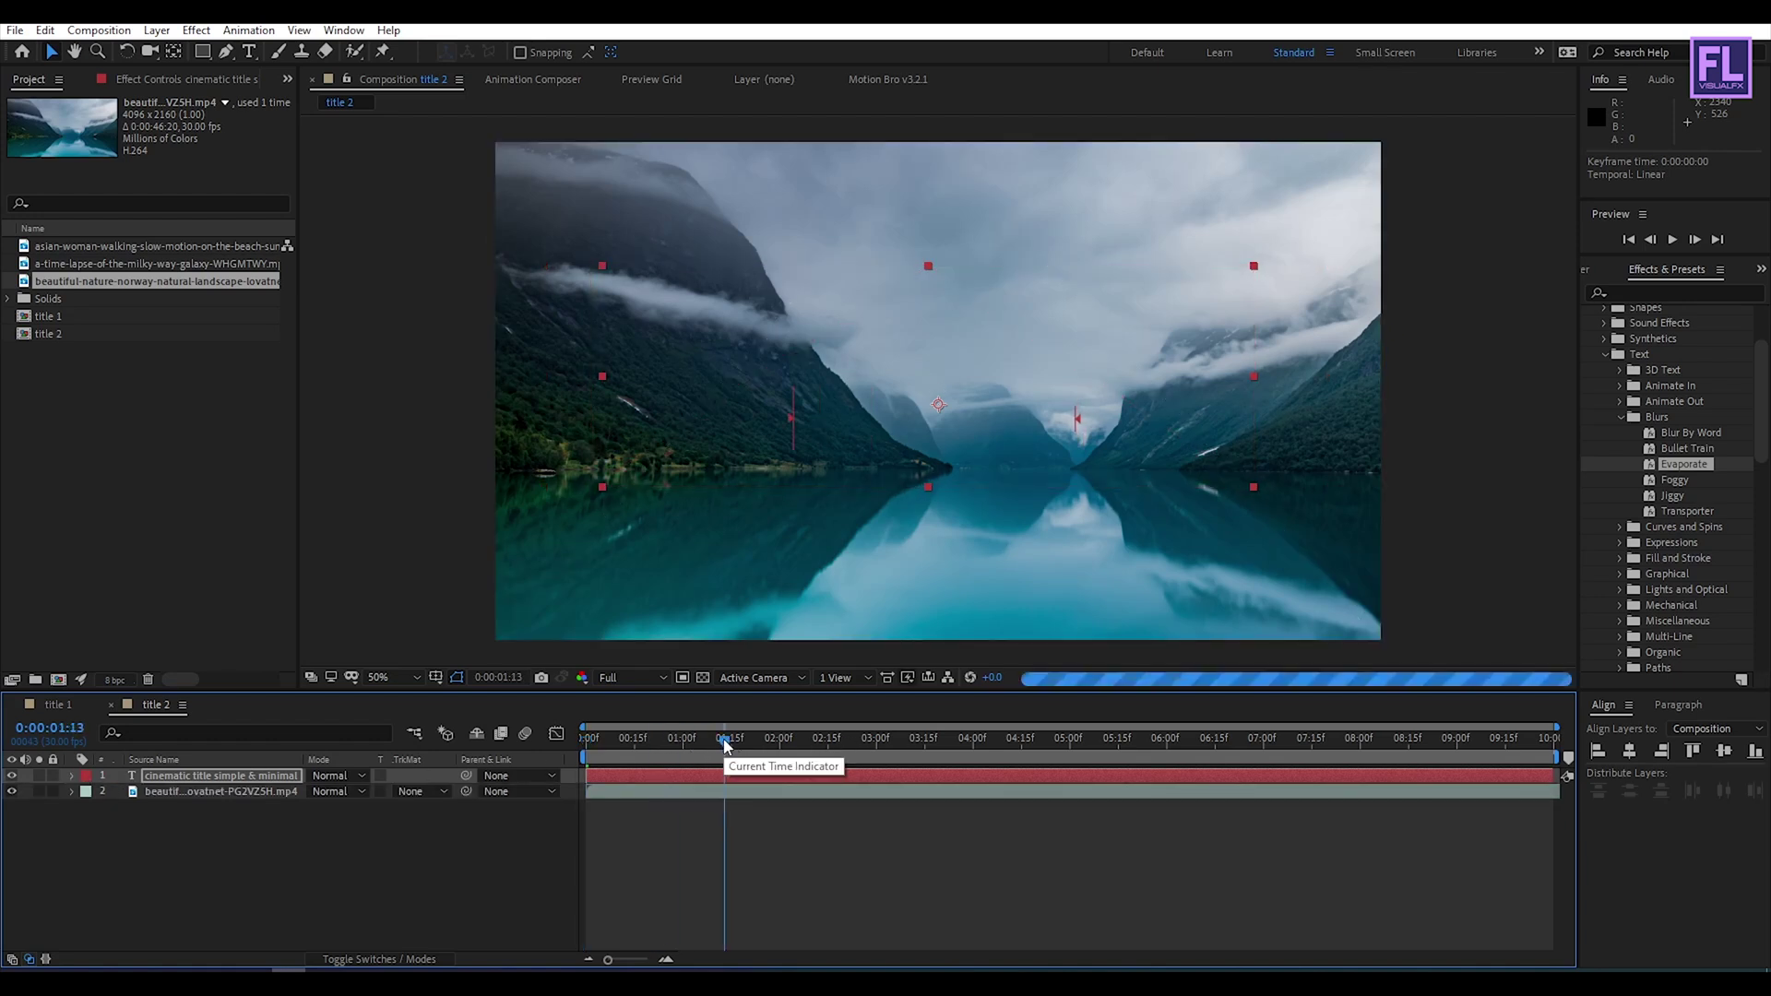
pyautogui.moveTo(725, 745); pyautogui.dragTo(767, 744)
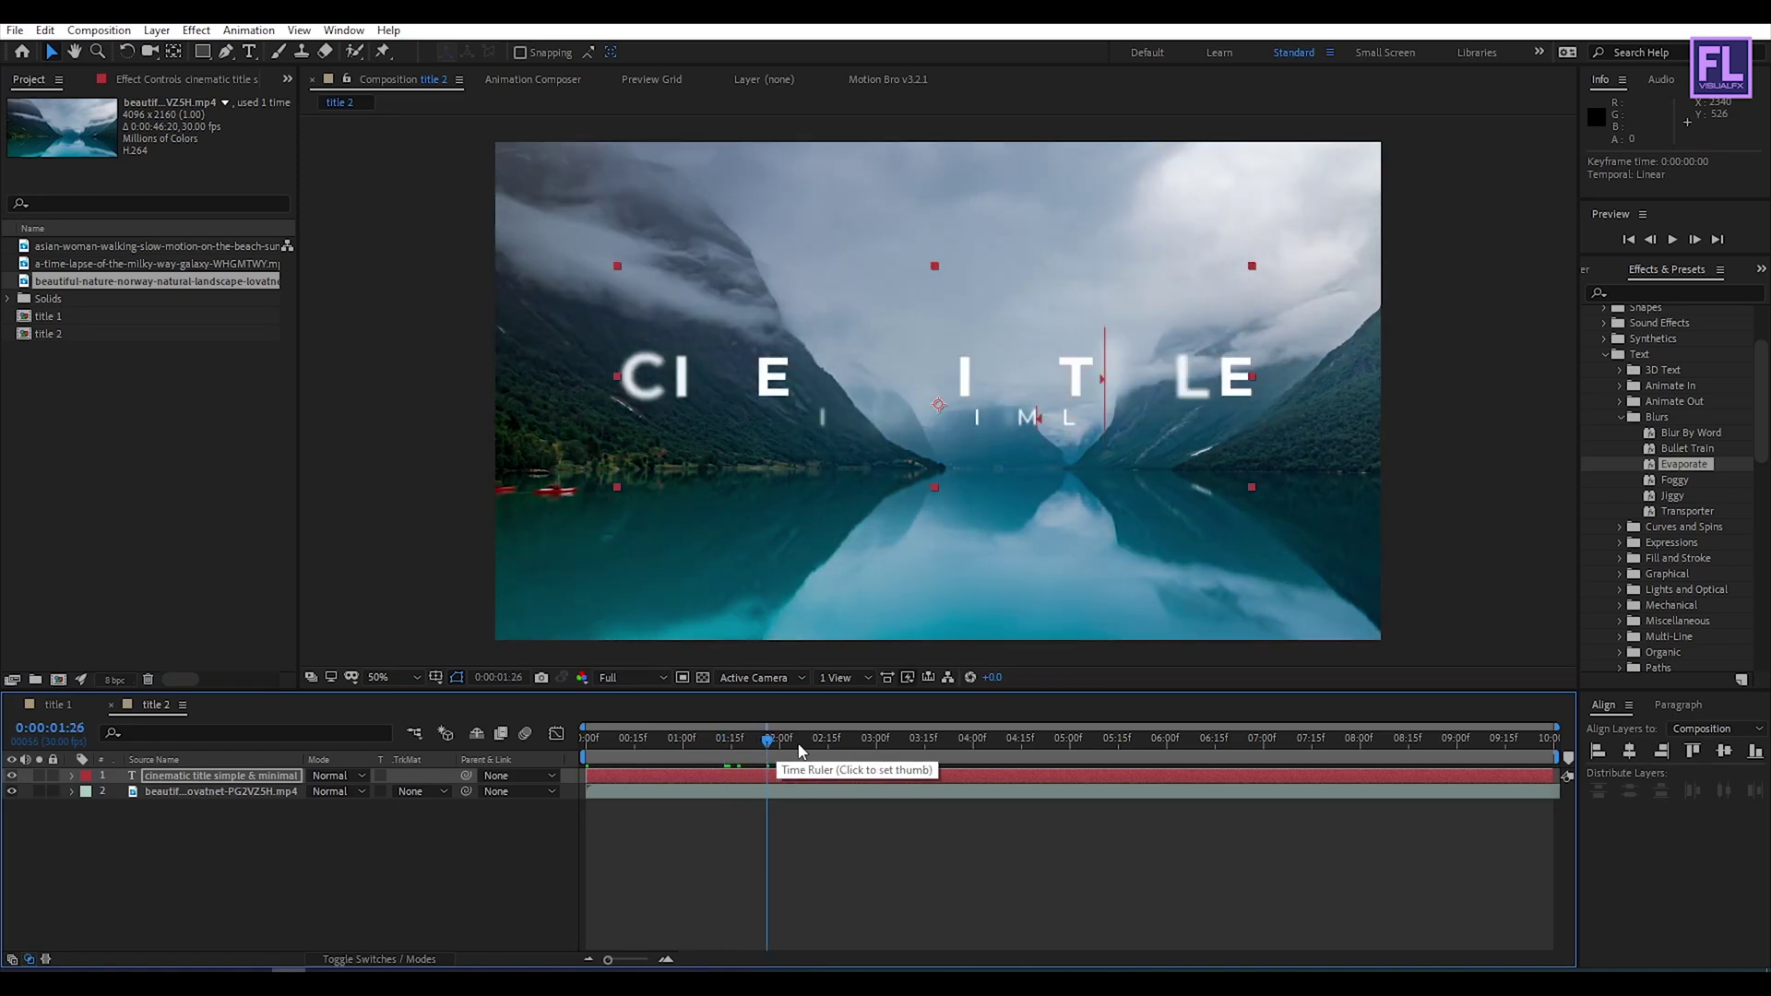
pyautogui.moveTo(799, 746); pyautogui.dragTo(1142, 743)
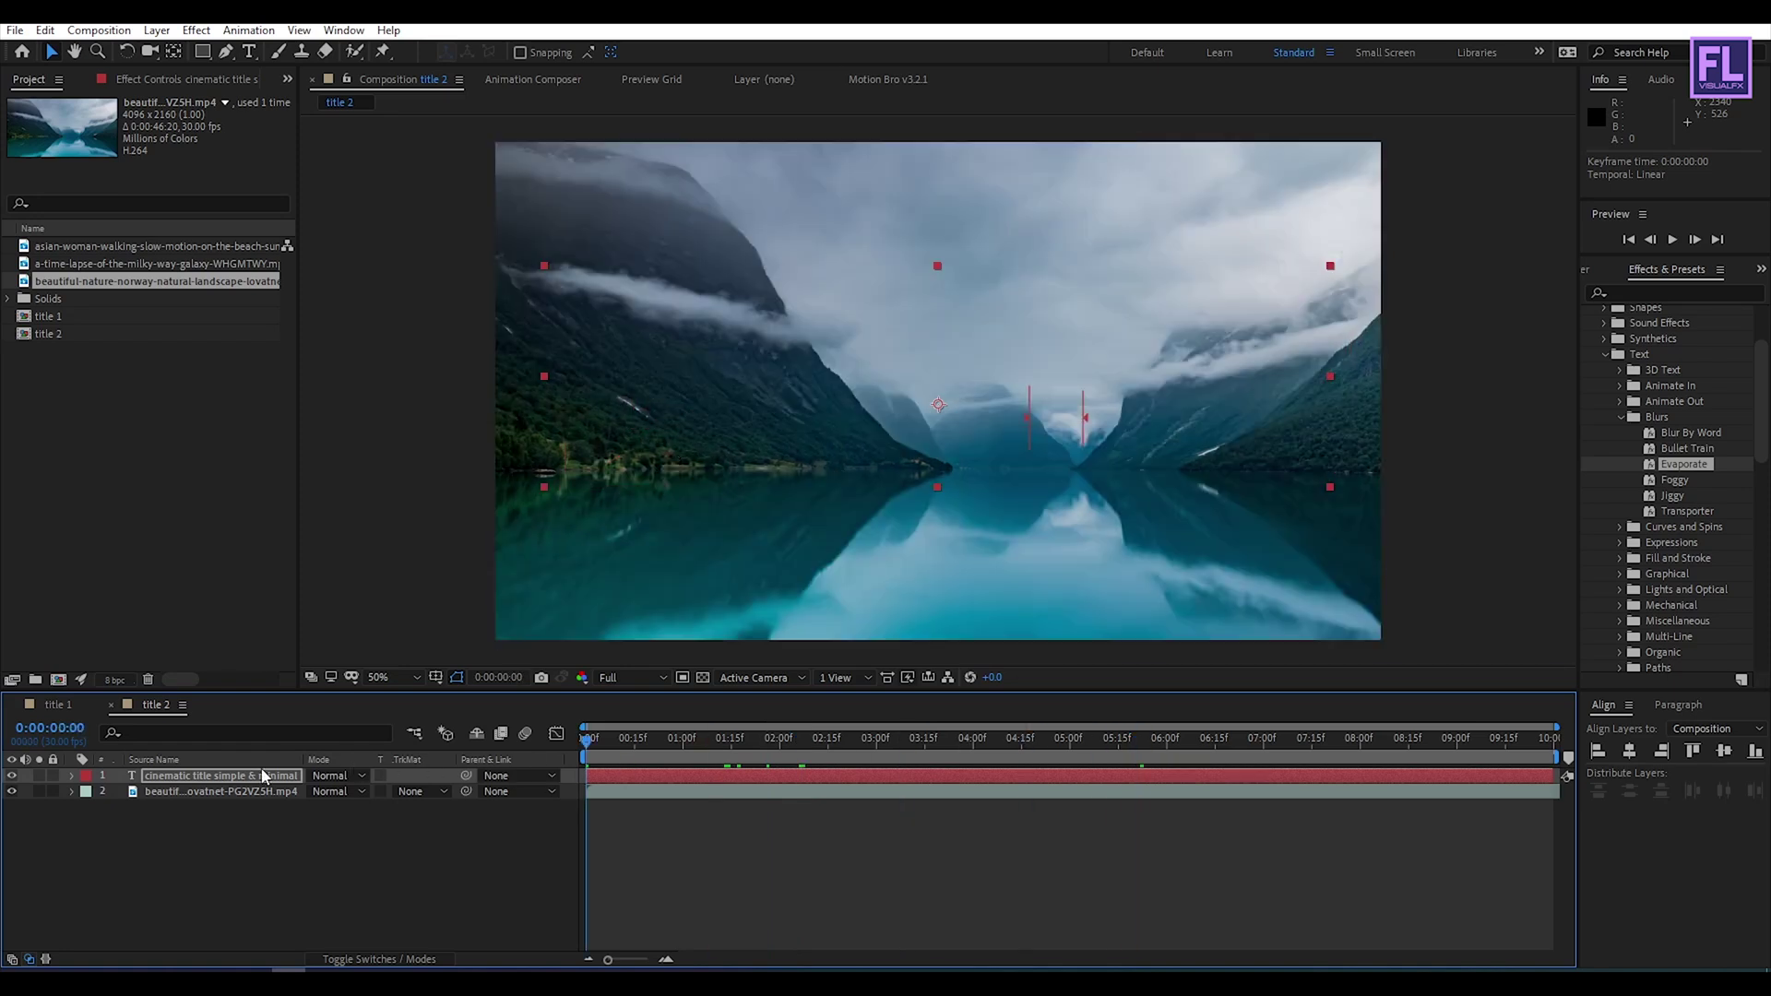
# Step: Animate the title layer's scale from 100% at the first frame to 90% at 0:00:09:29
pyautogui.click(215, 776)
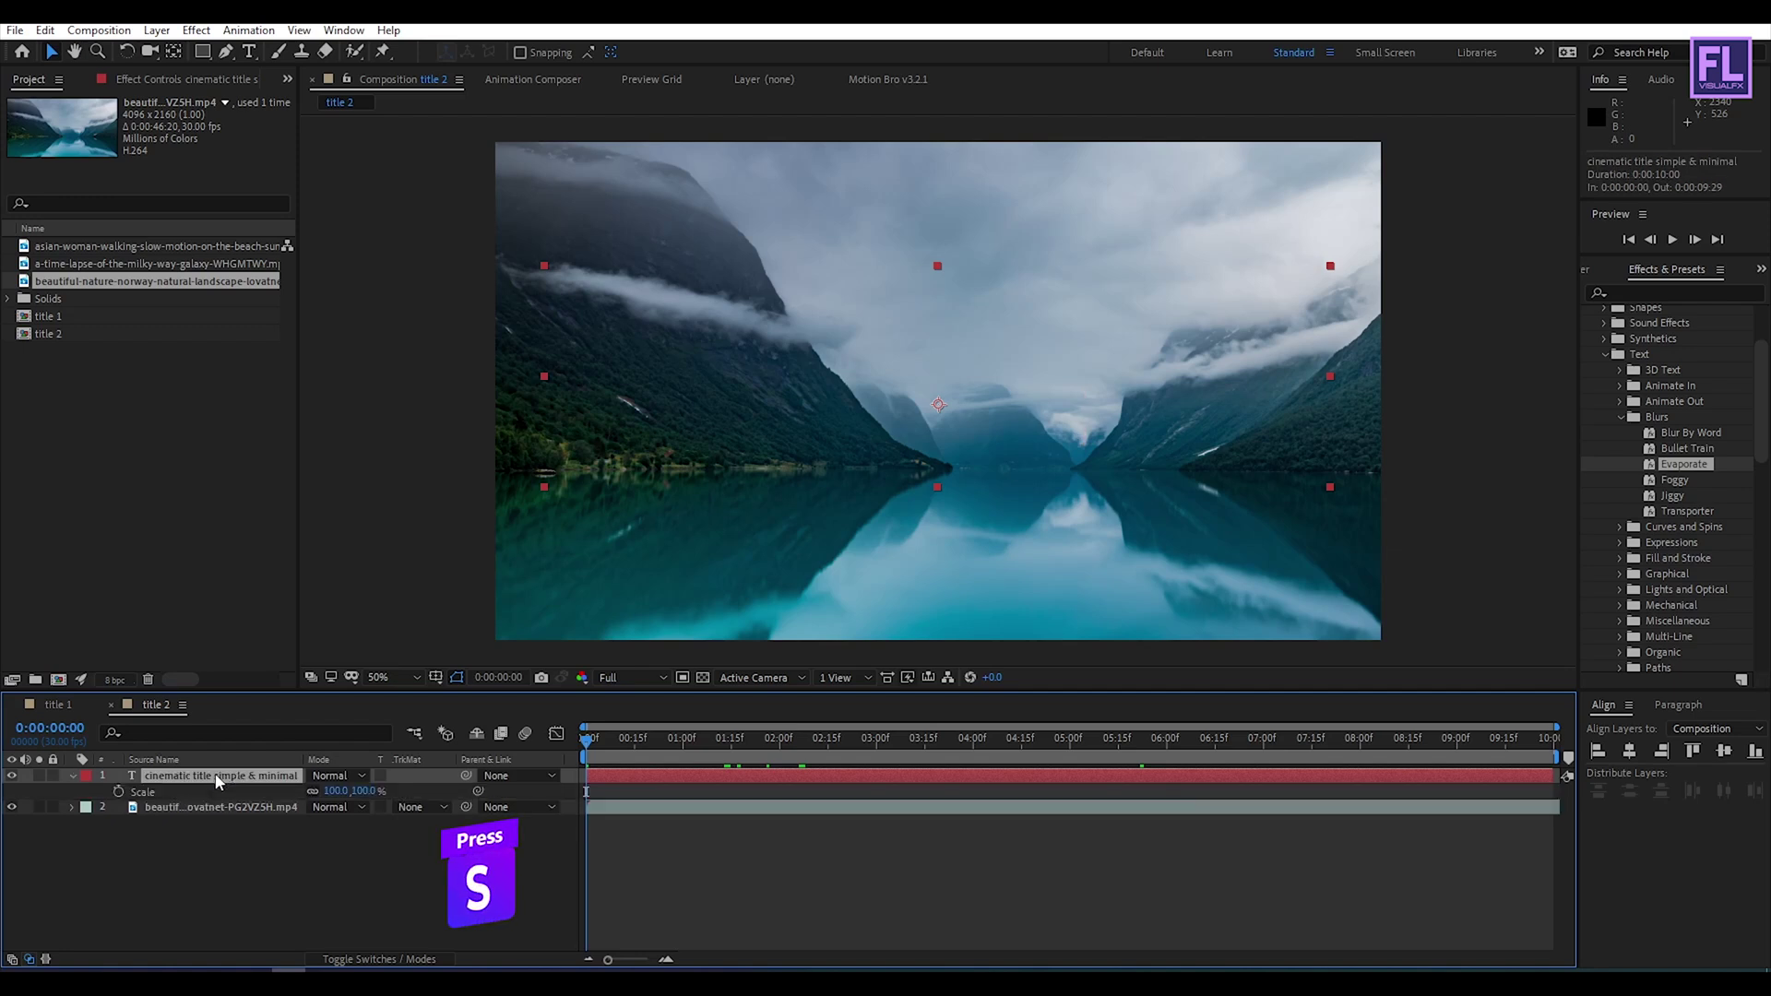
pyautogui.press('s')
pyautogui.click(118, 791)
pyautogui.moveTo(979, 755); pyautogui.dragTo(1527, 762)
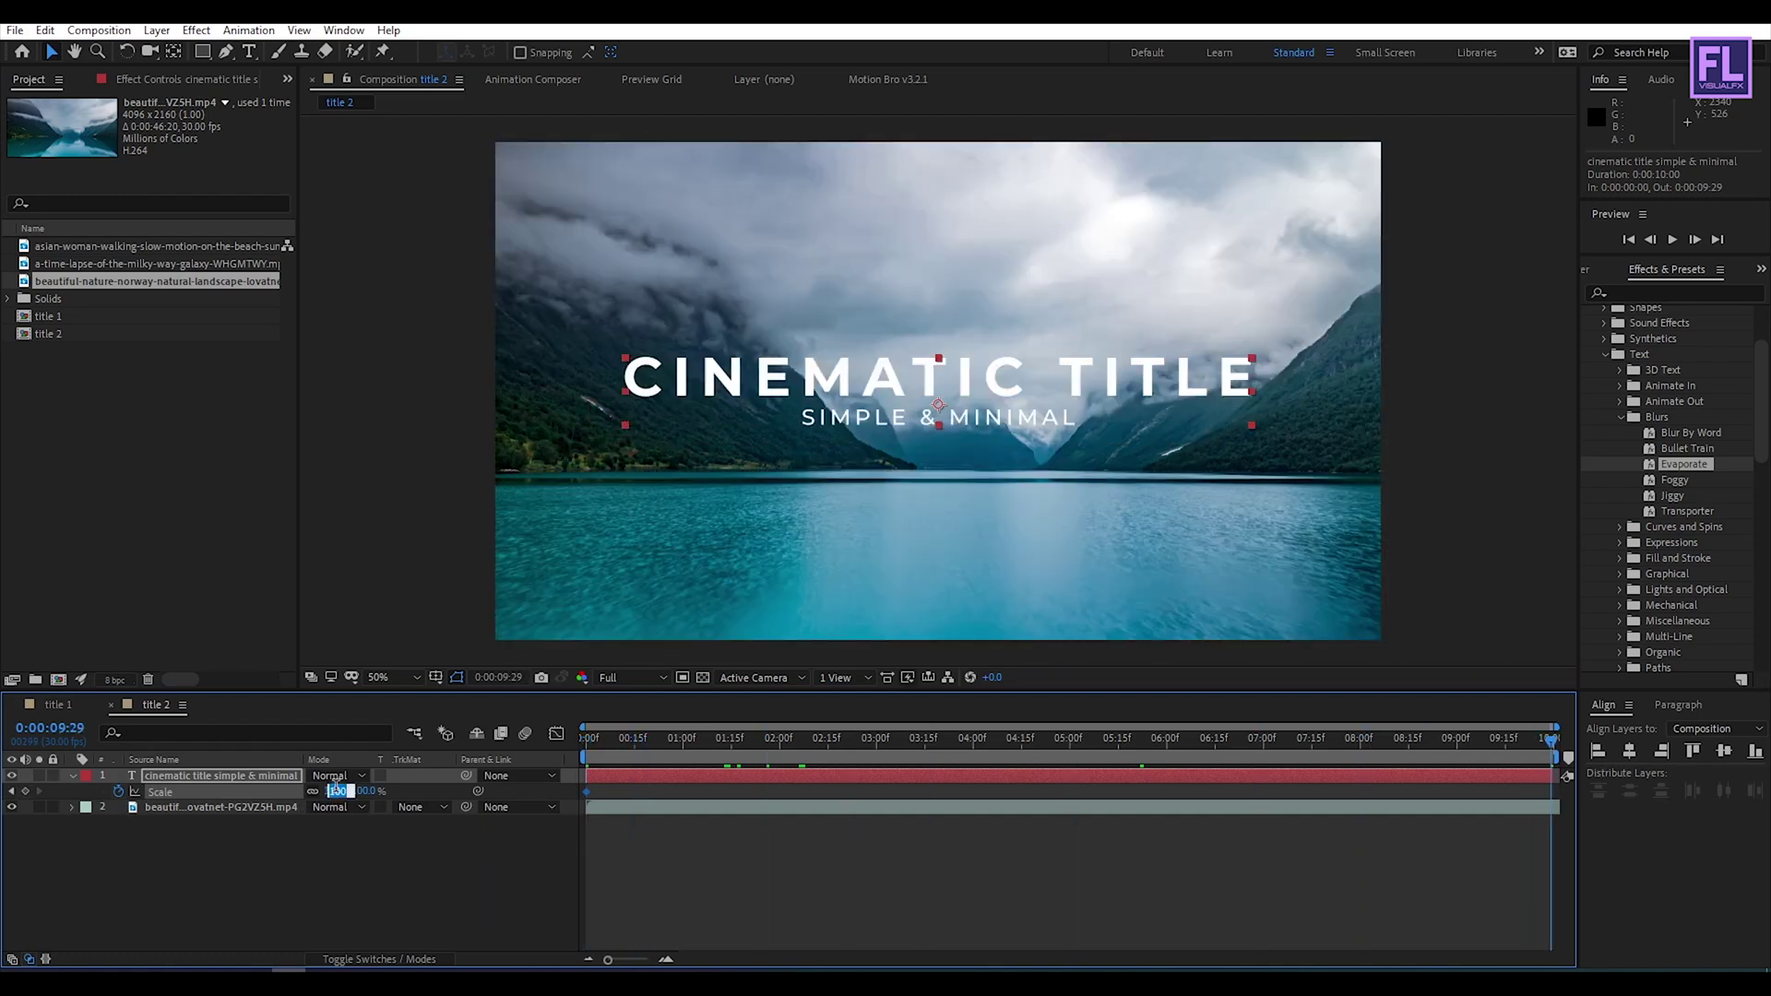
pyautogui.write('90')
pyautogui.press('Return')
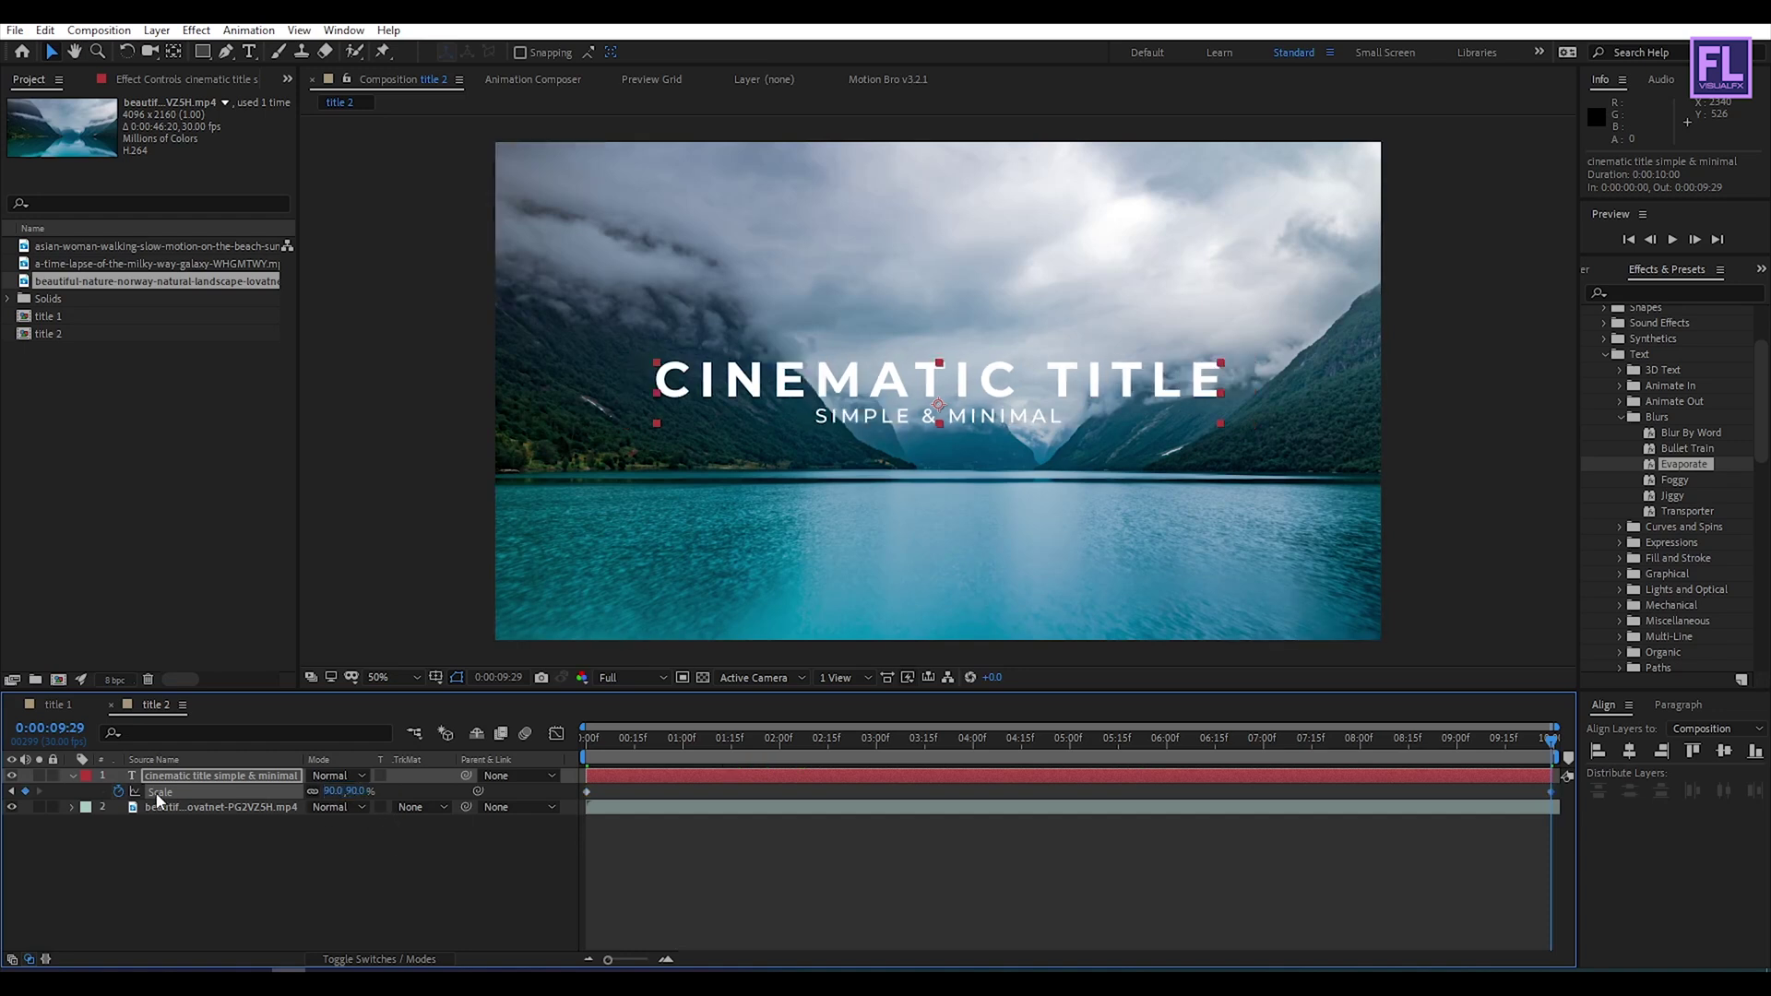
pyautogui.click(75, 775)
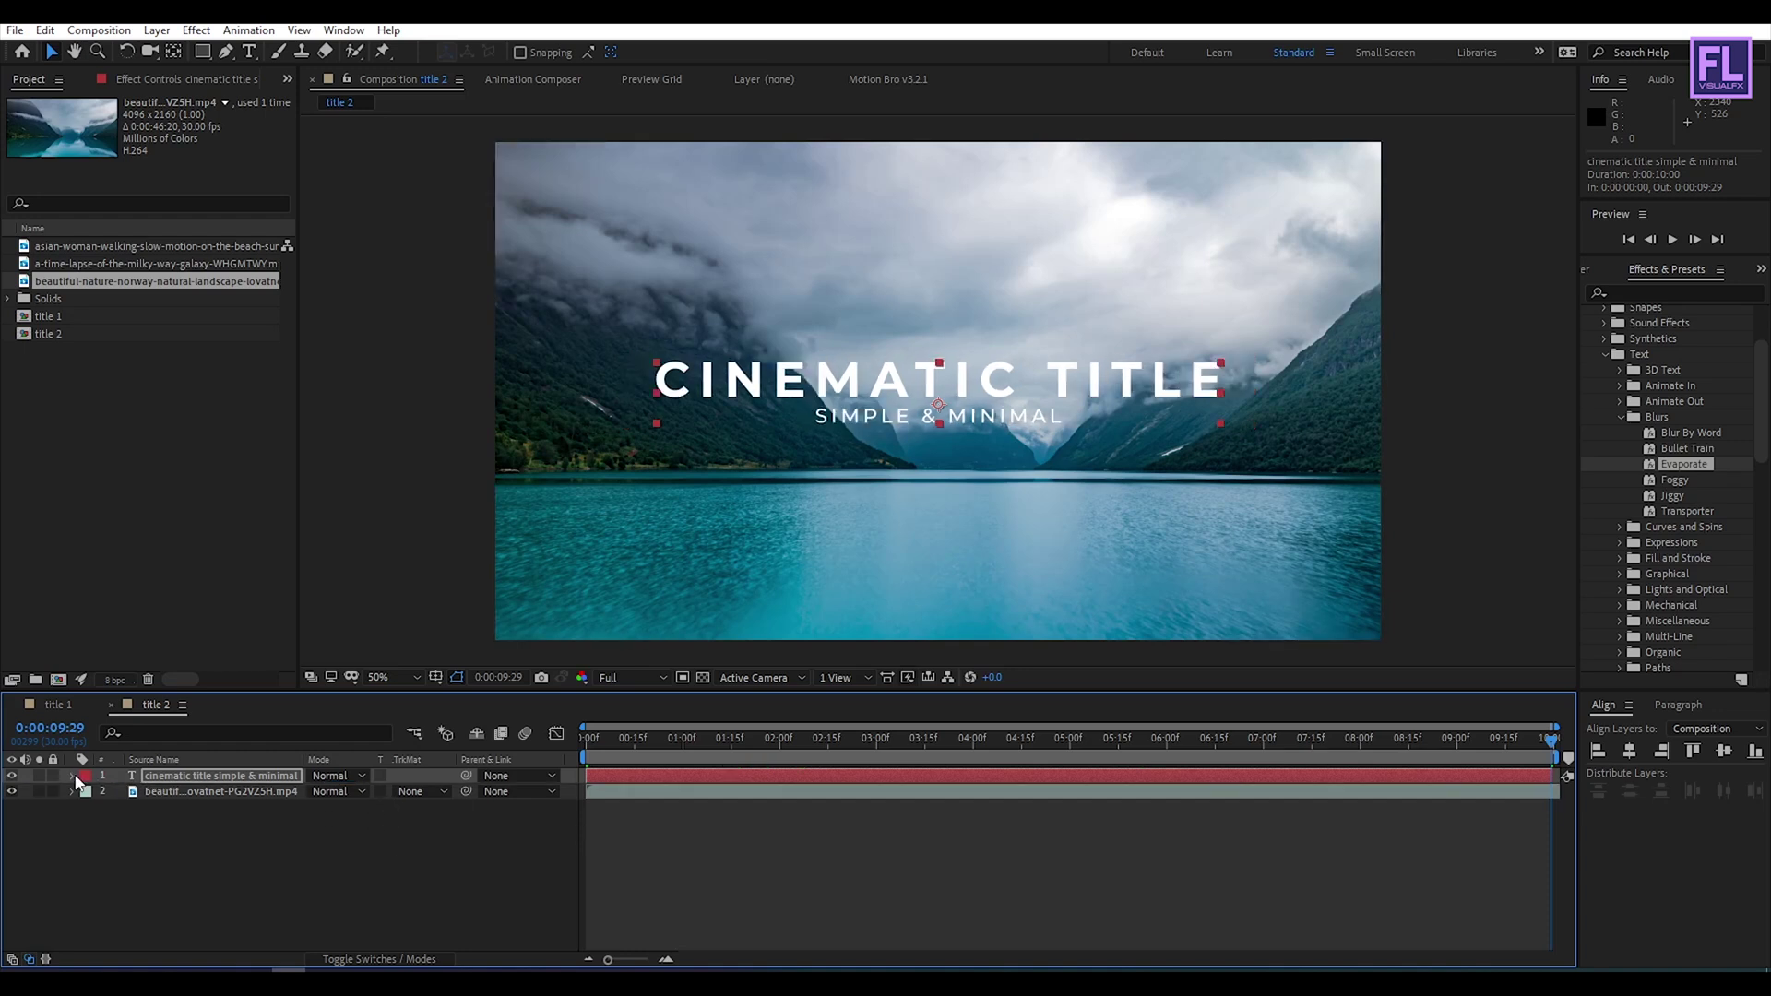
pyautogui.click(209, 838)
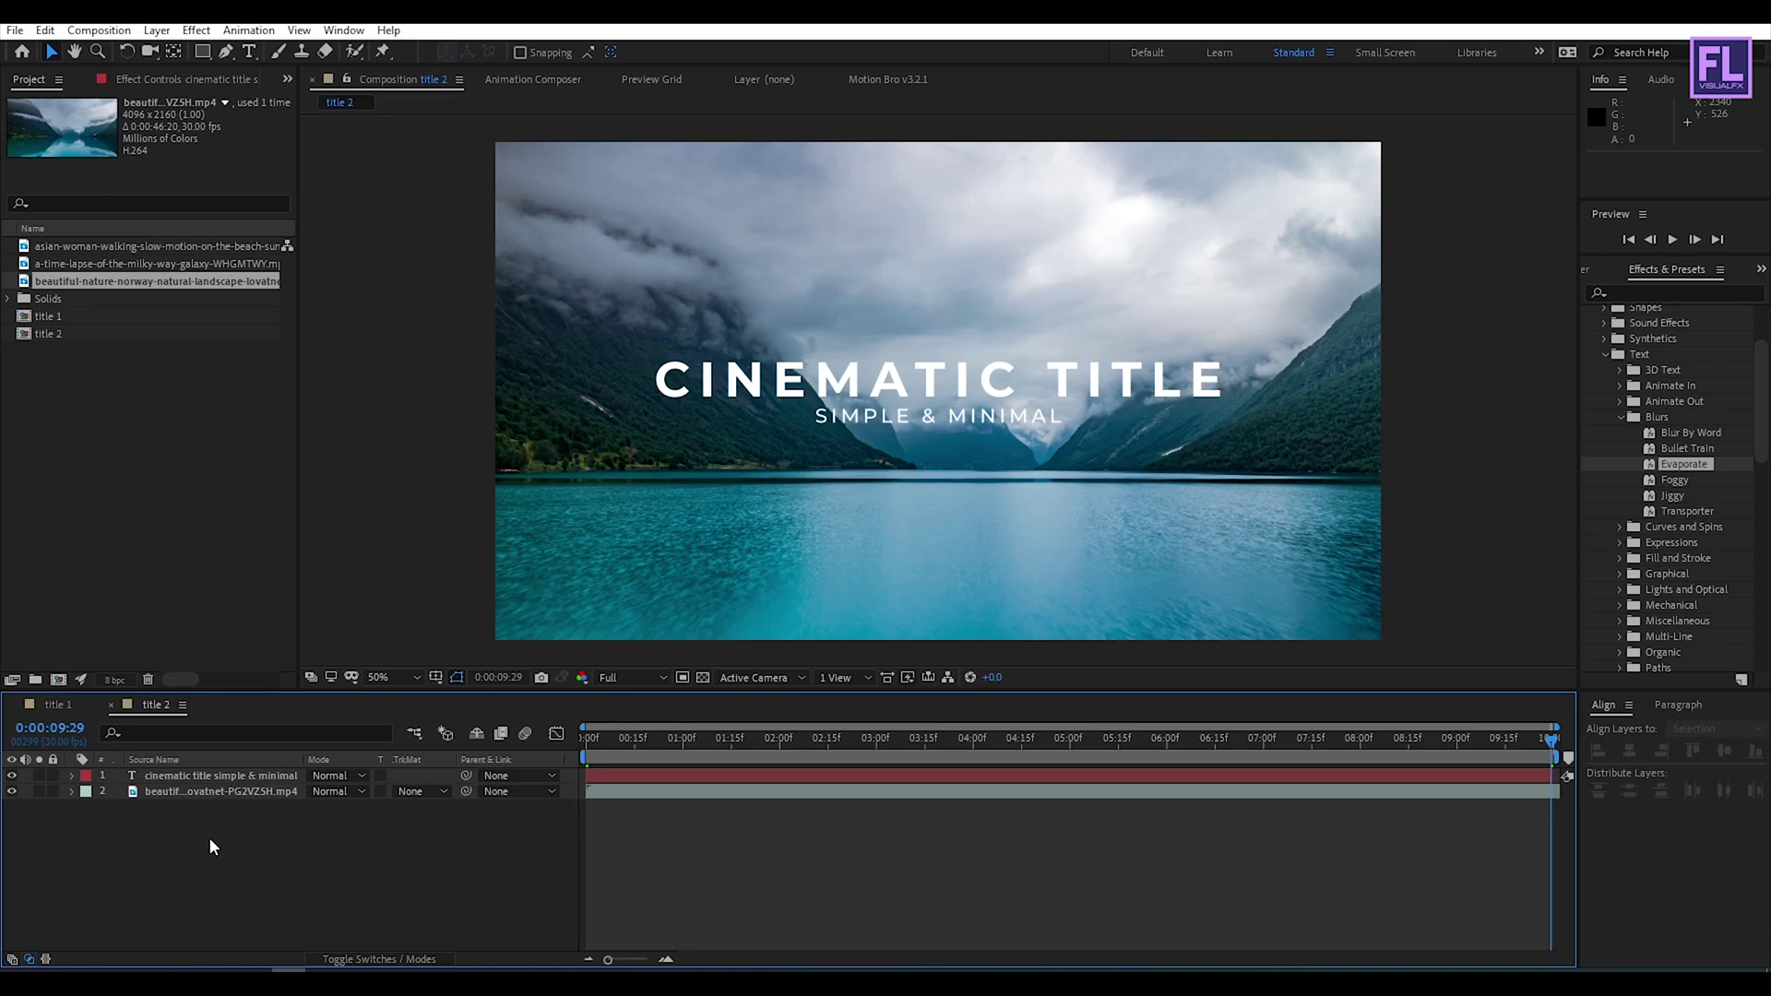
# Step: Copy the Film Bar layer from the title 1 composition and paste it above the title layer in title 2
pyautogui.click(58, 704)
pyautogui.click(175, 776)
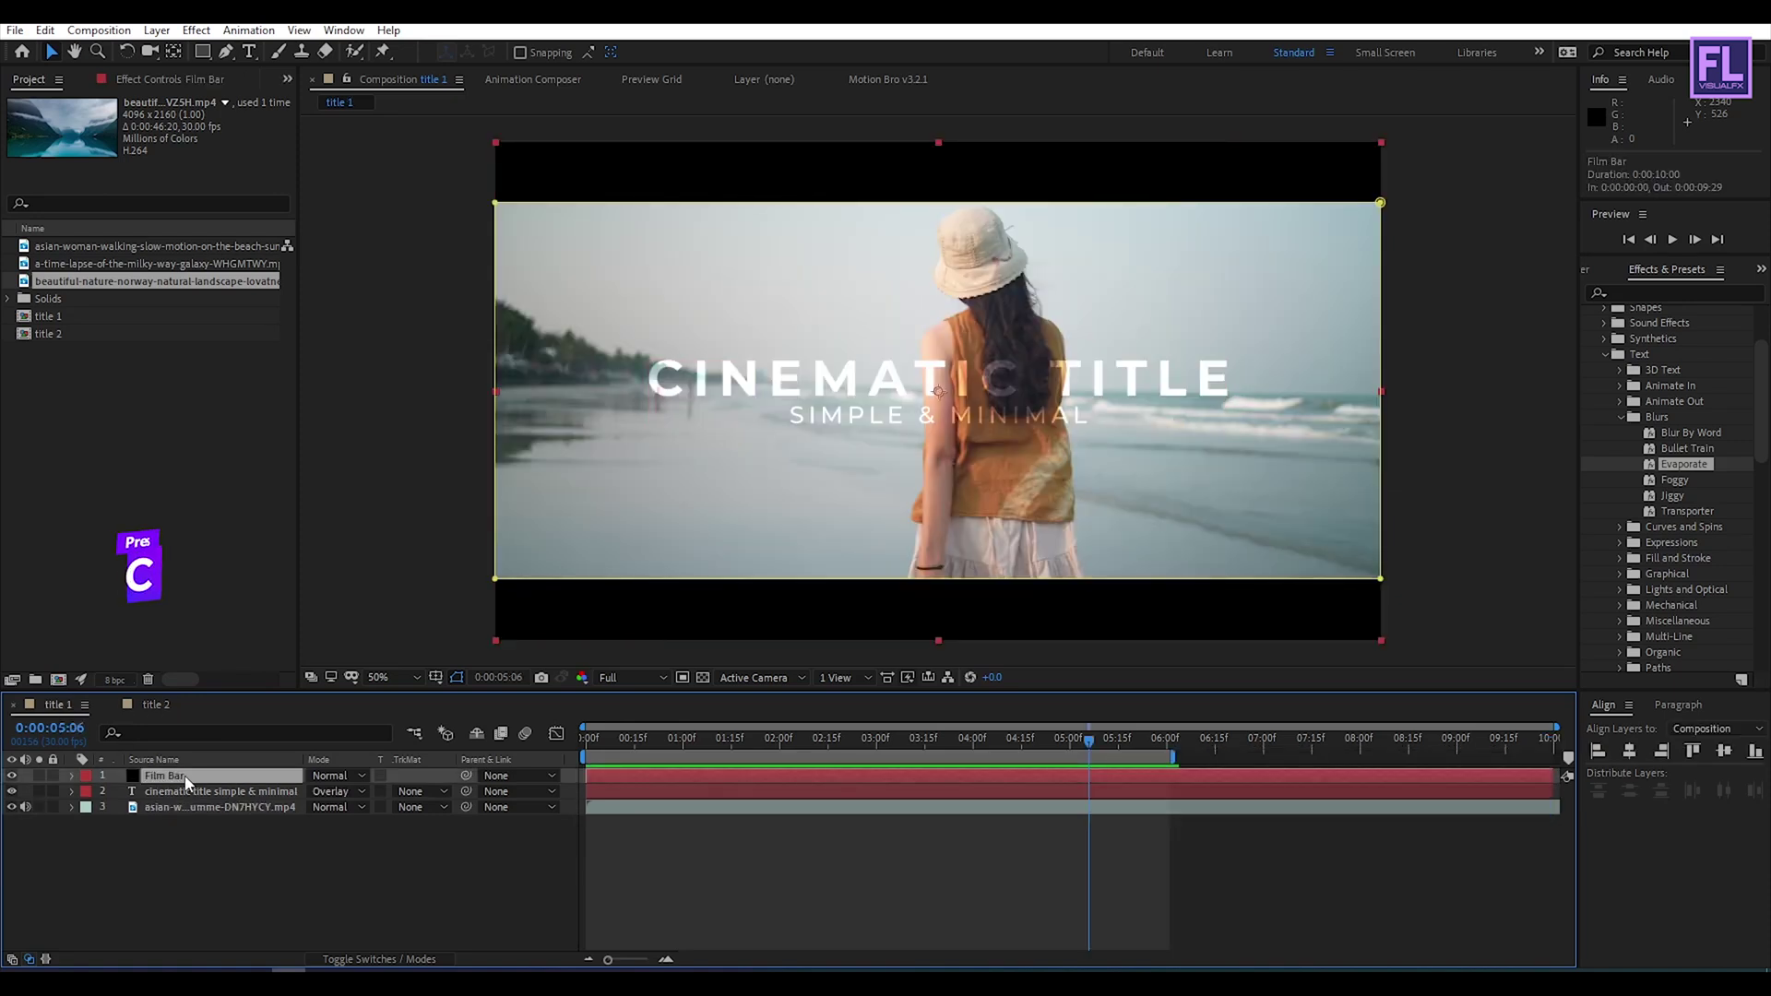
pyautogui.click(155, 704)
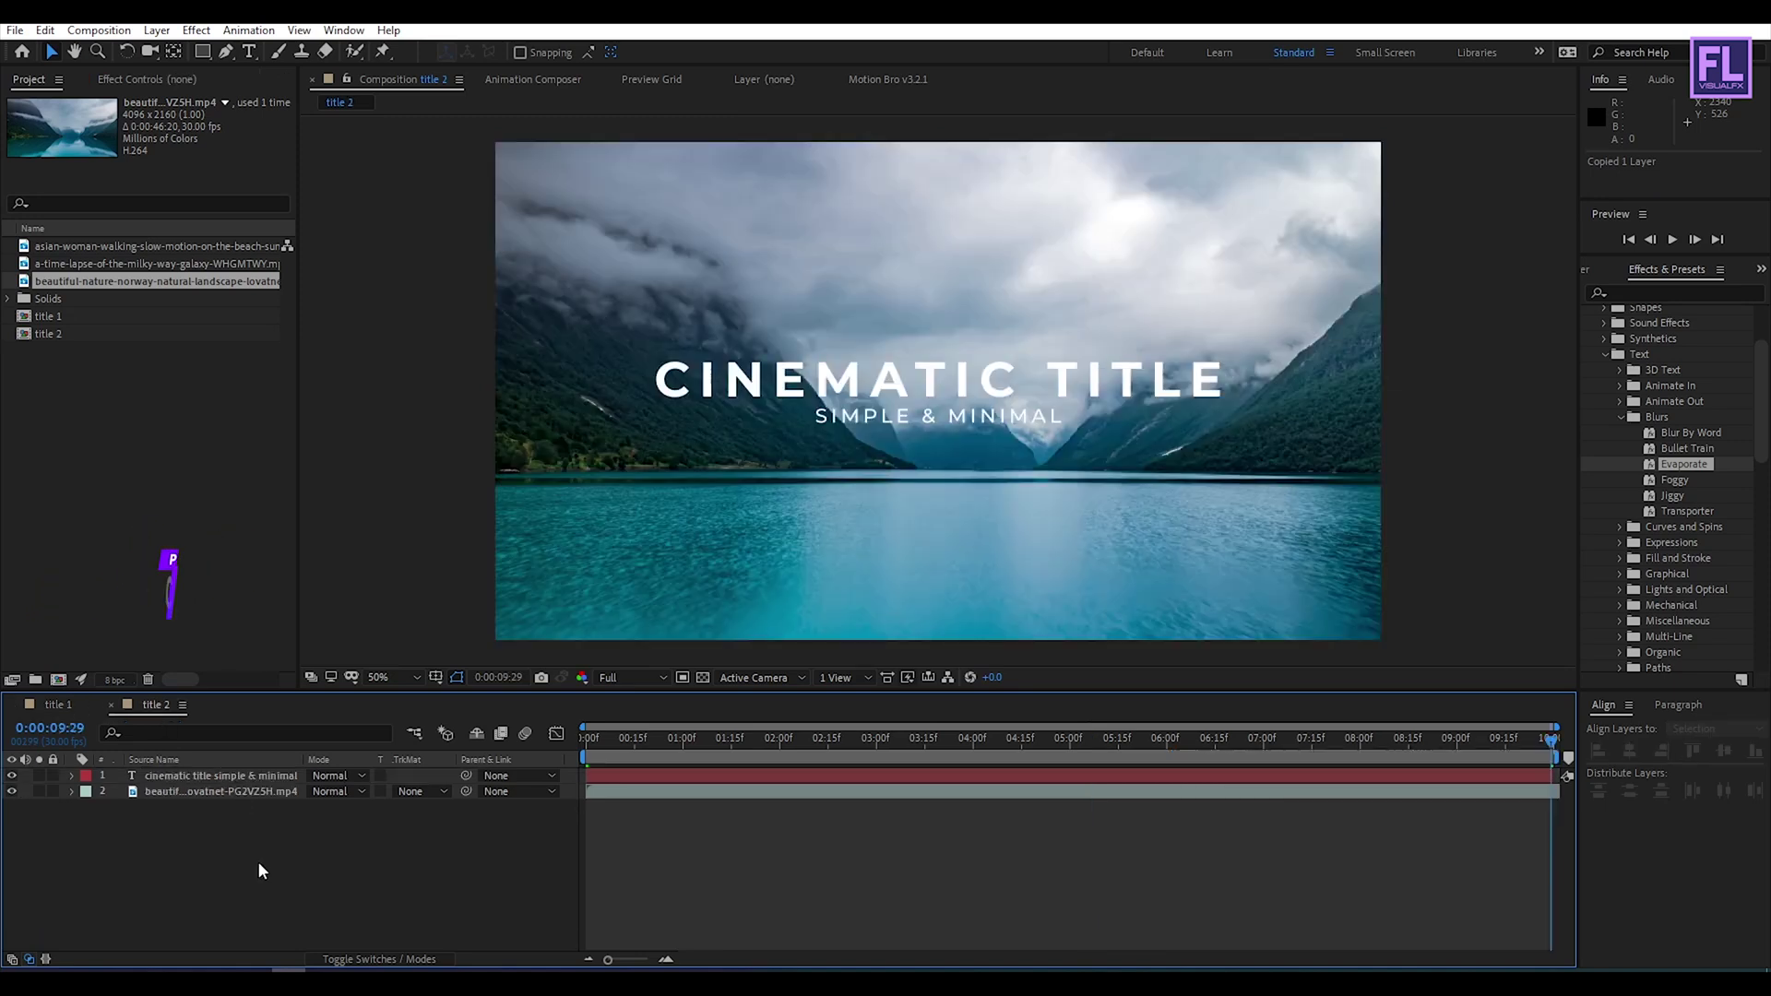
pyautogui.hotkey('ctrl', 'v')
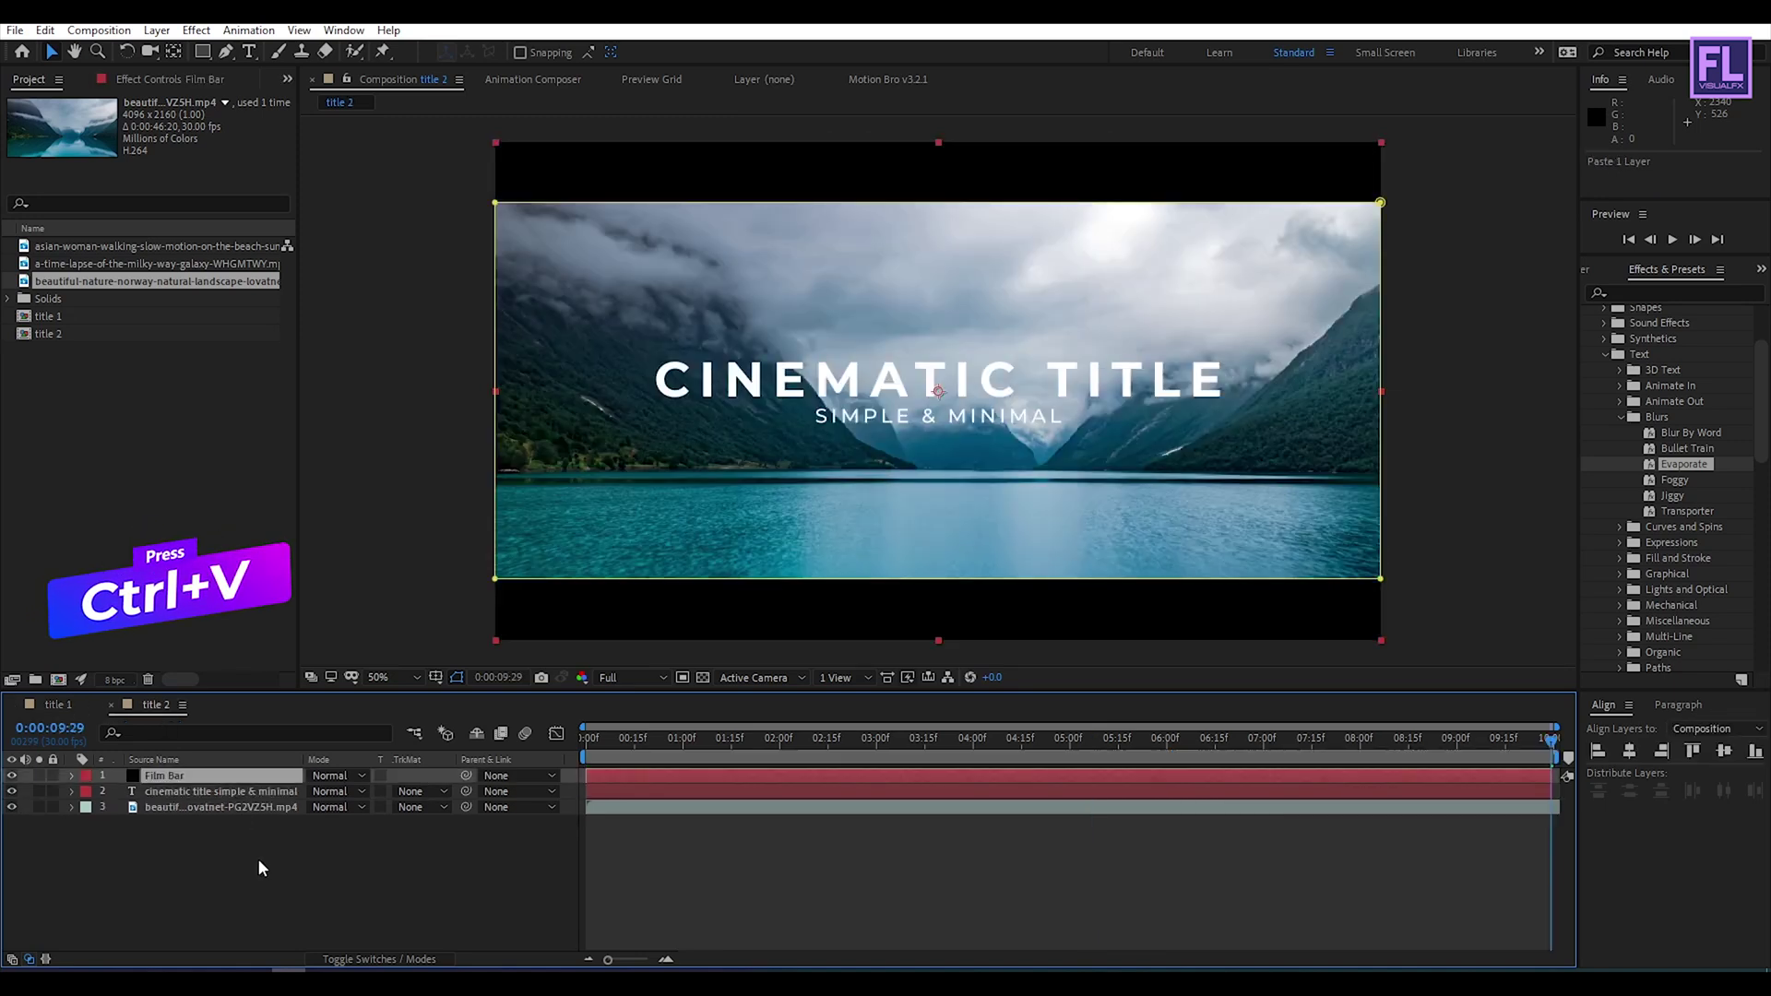
pyautogui.click(260, 868)
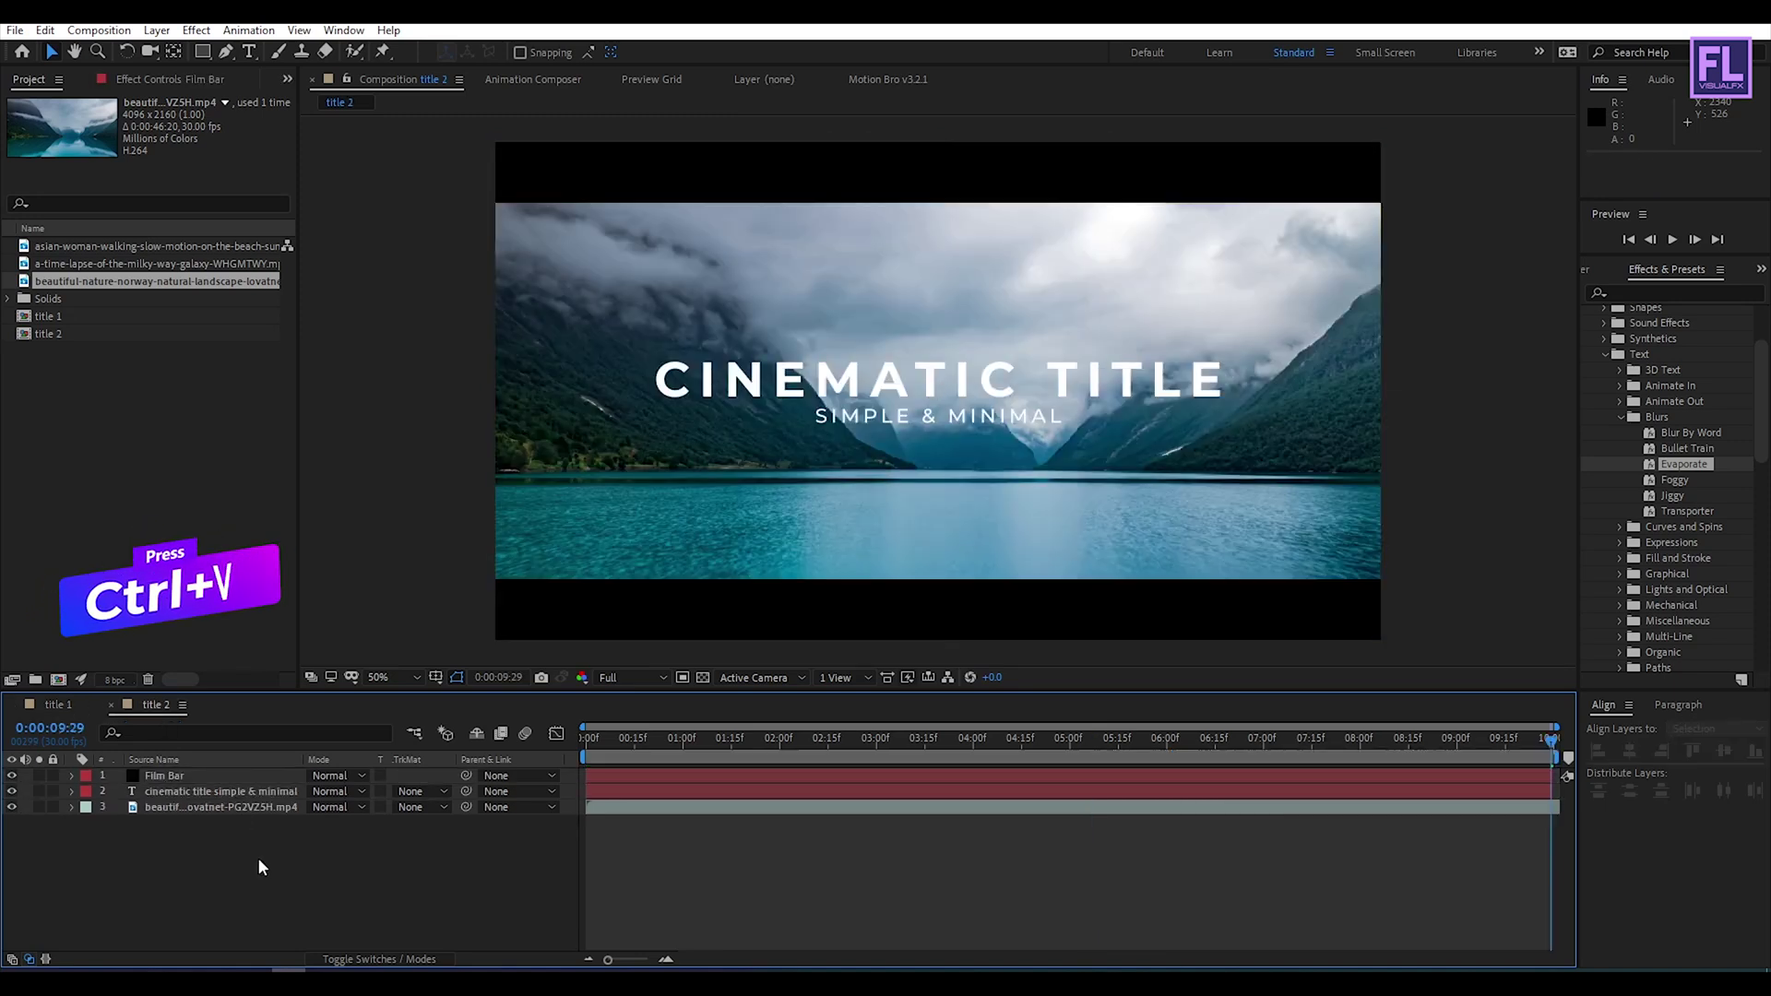
# Step: End the title 2 work area at 0:00:05:16 and play back the title animation
pyautogui.click(1121, 737)
pyautogui.press('n')
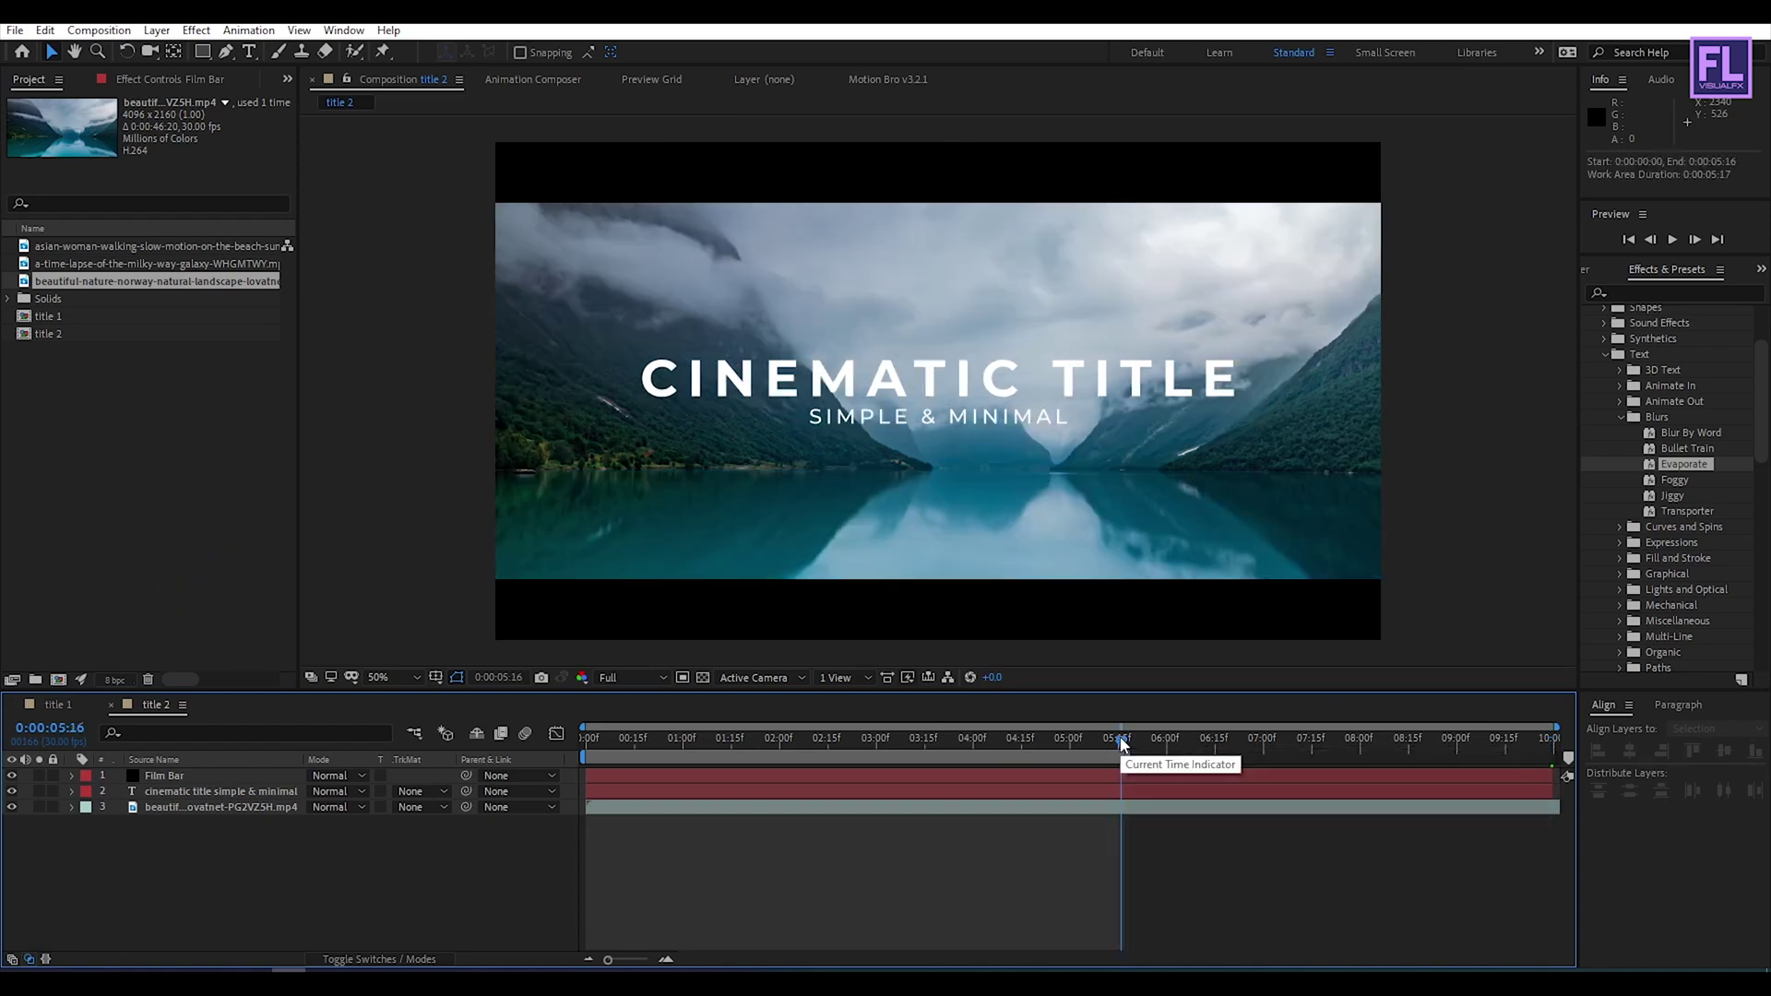
pyautogui.press('space')
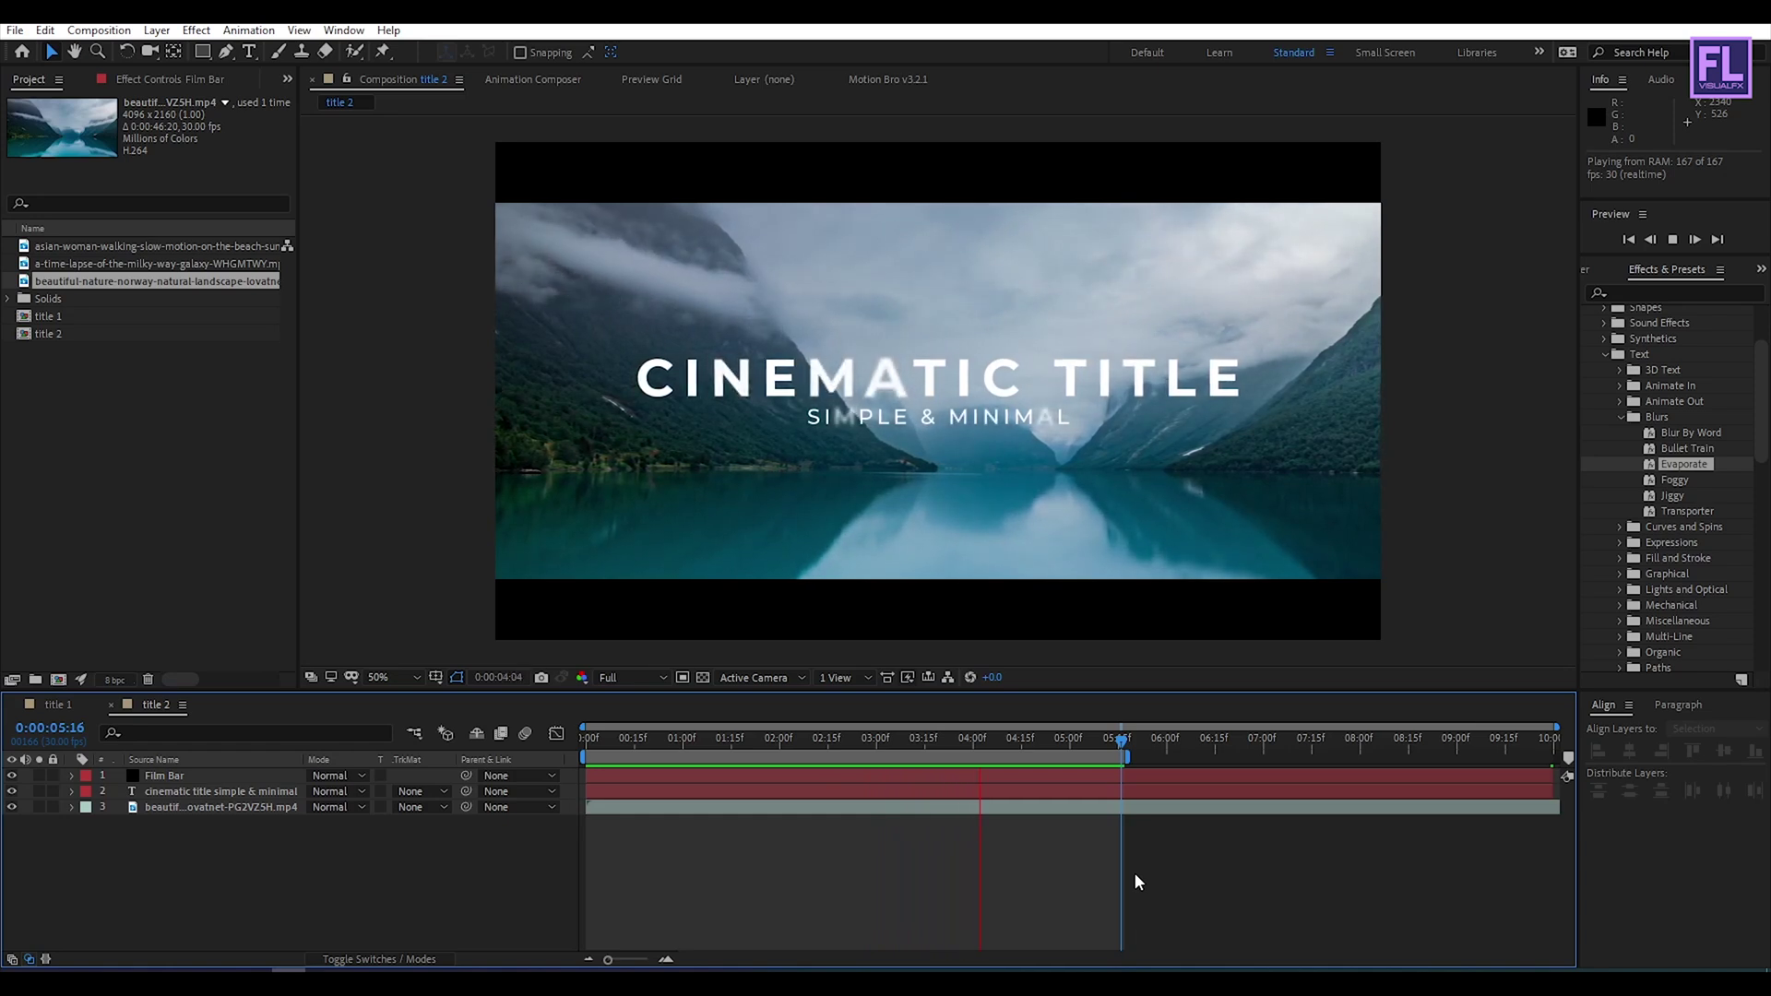
pyautogui.click(1011, 740)
pyautogui.moveTo(1007, 744); pyautogui.dragTo(1054, 742)
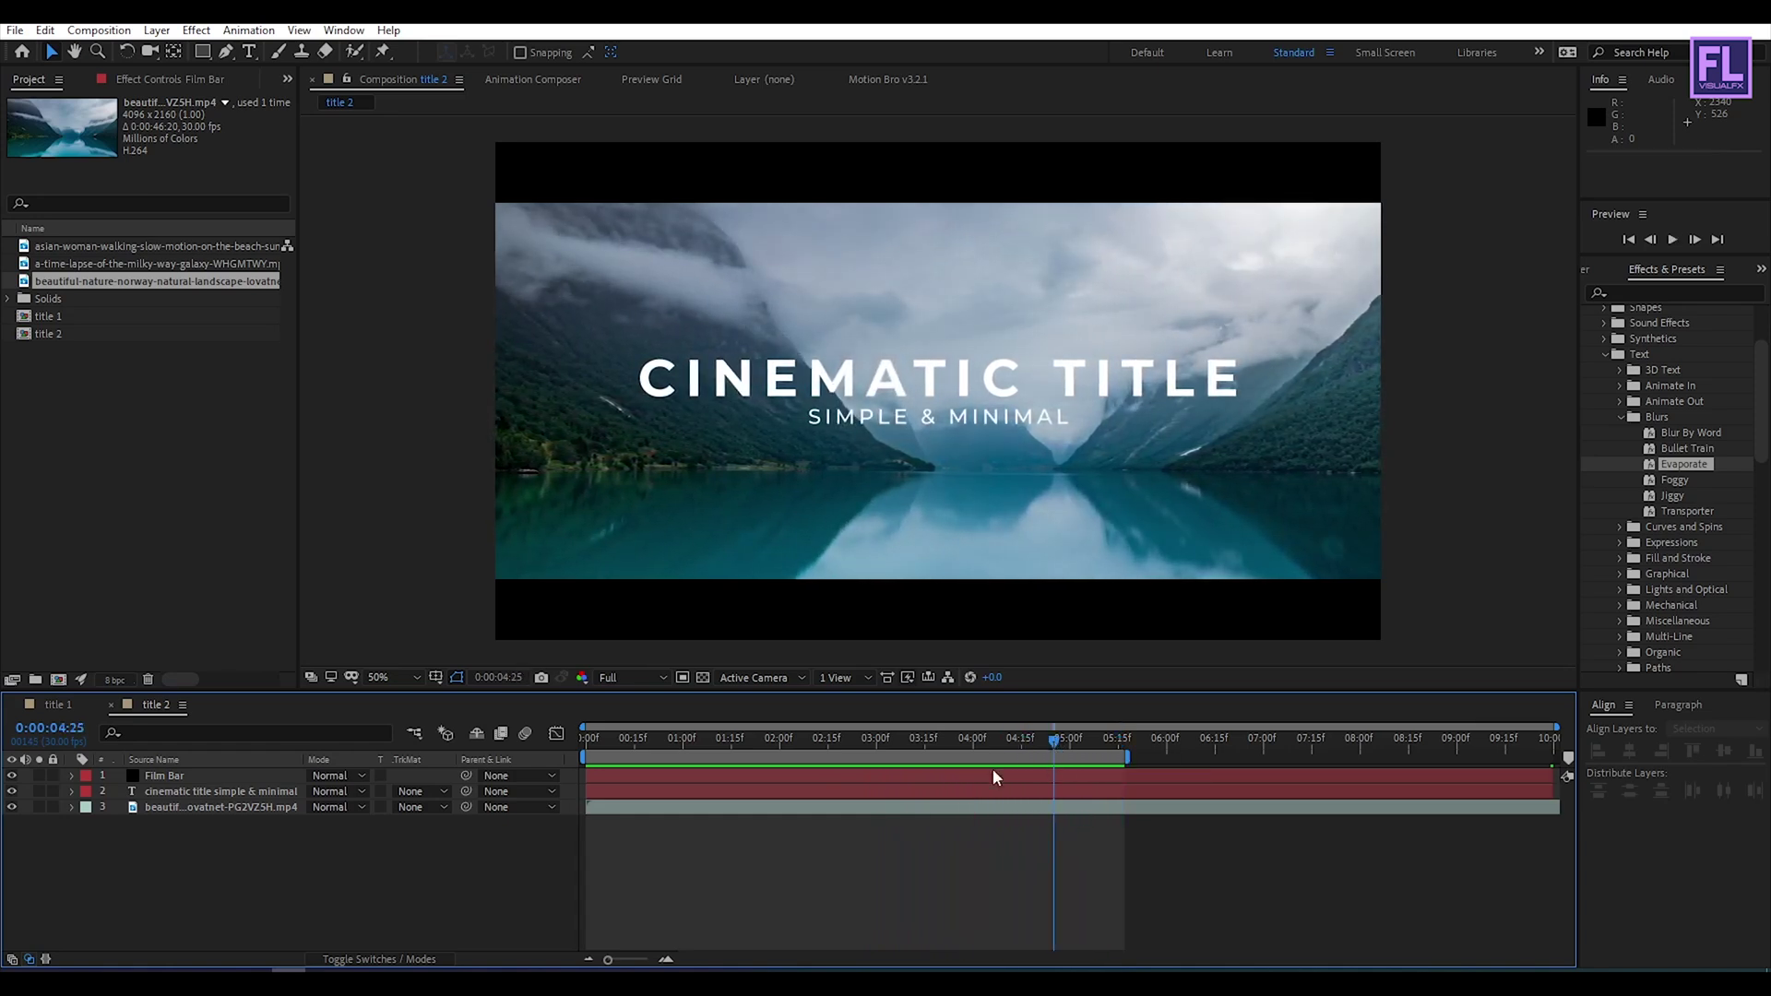
# Step: Create a new composition named "title 3"
pyautogui.click(58, 678)
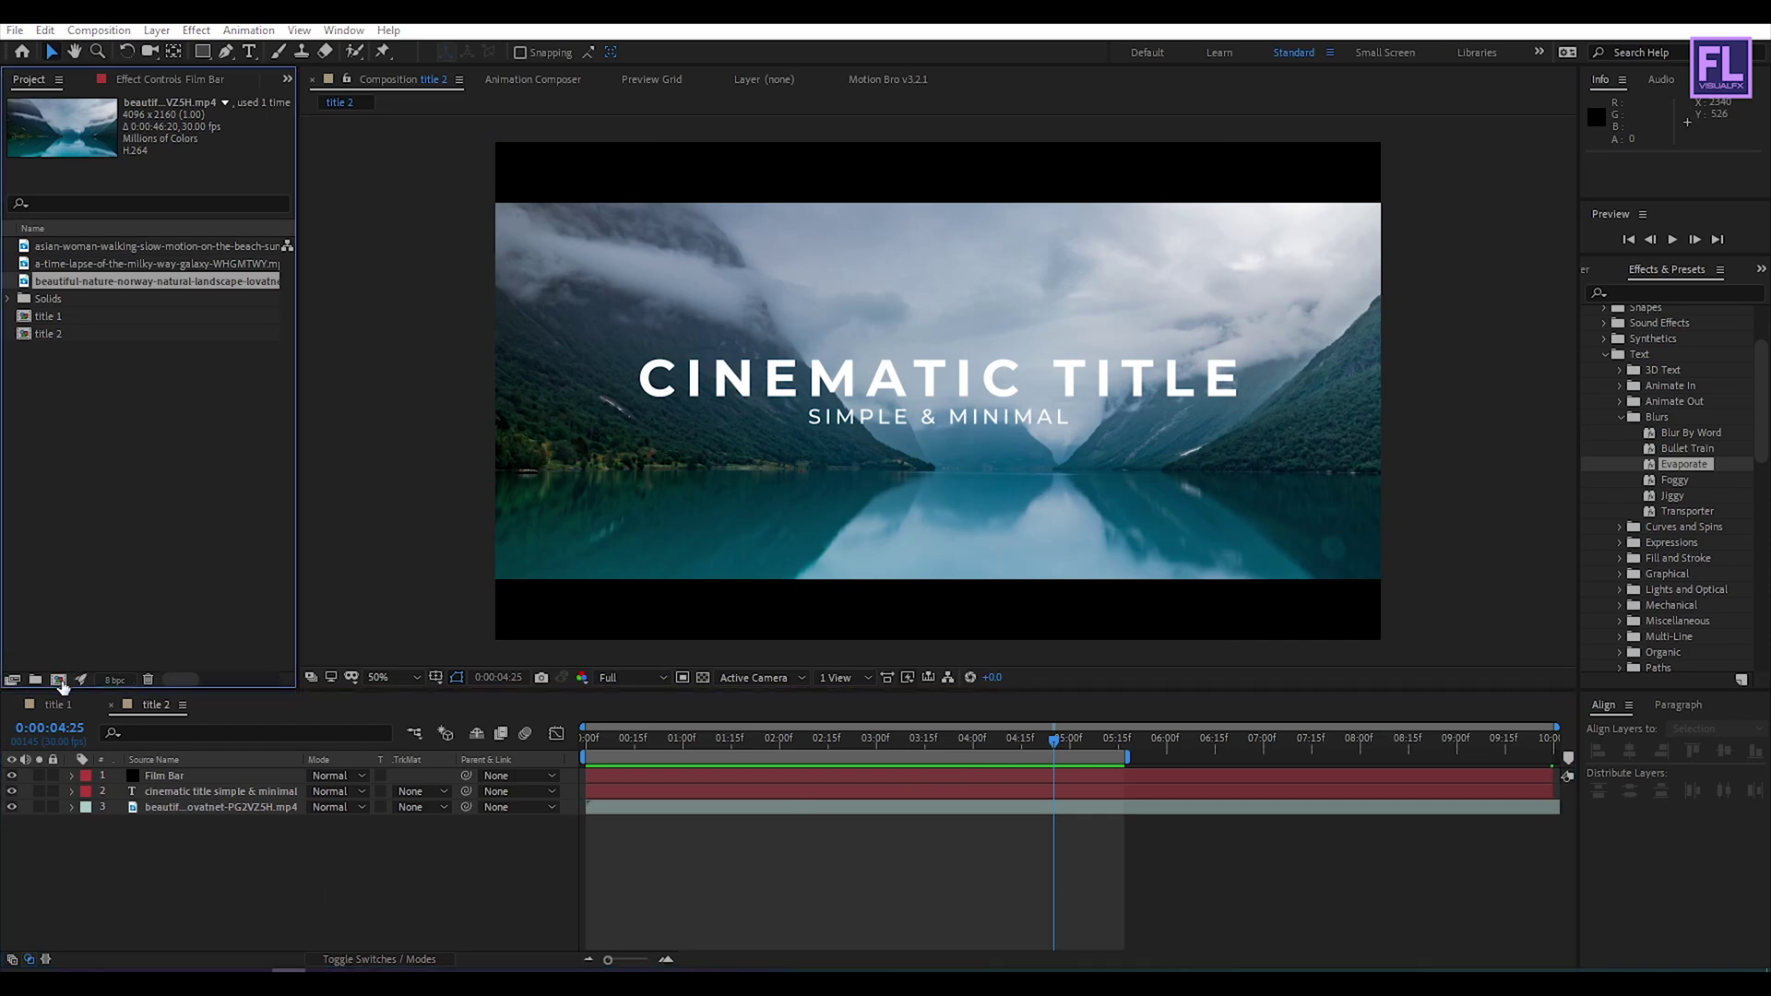
pyautogui.write('ti')
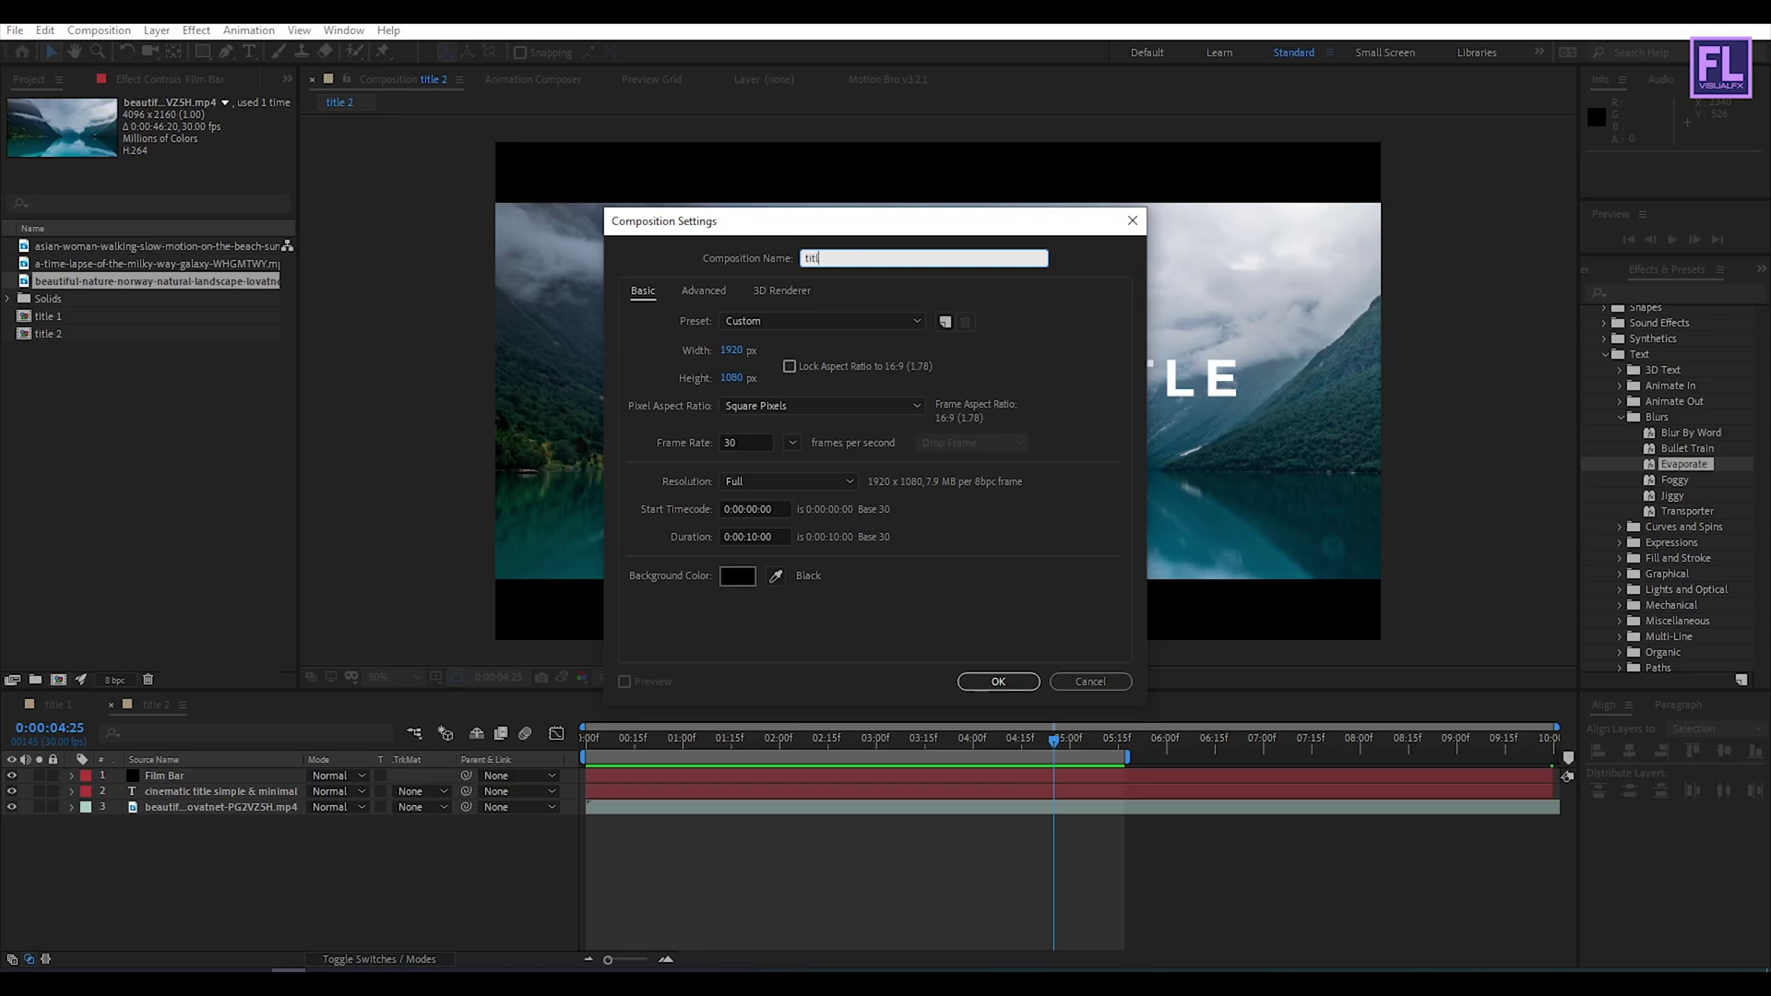
pyautogui.write('tle 3')
pyautogui.click(998, 680)
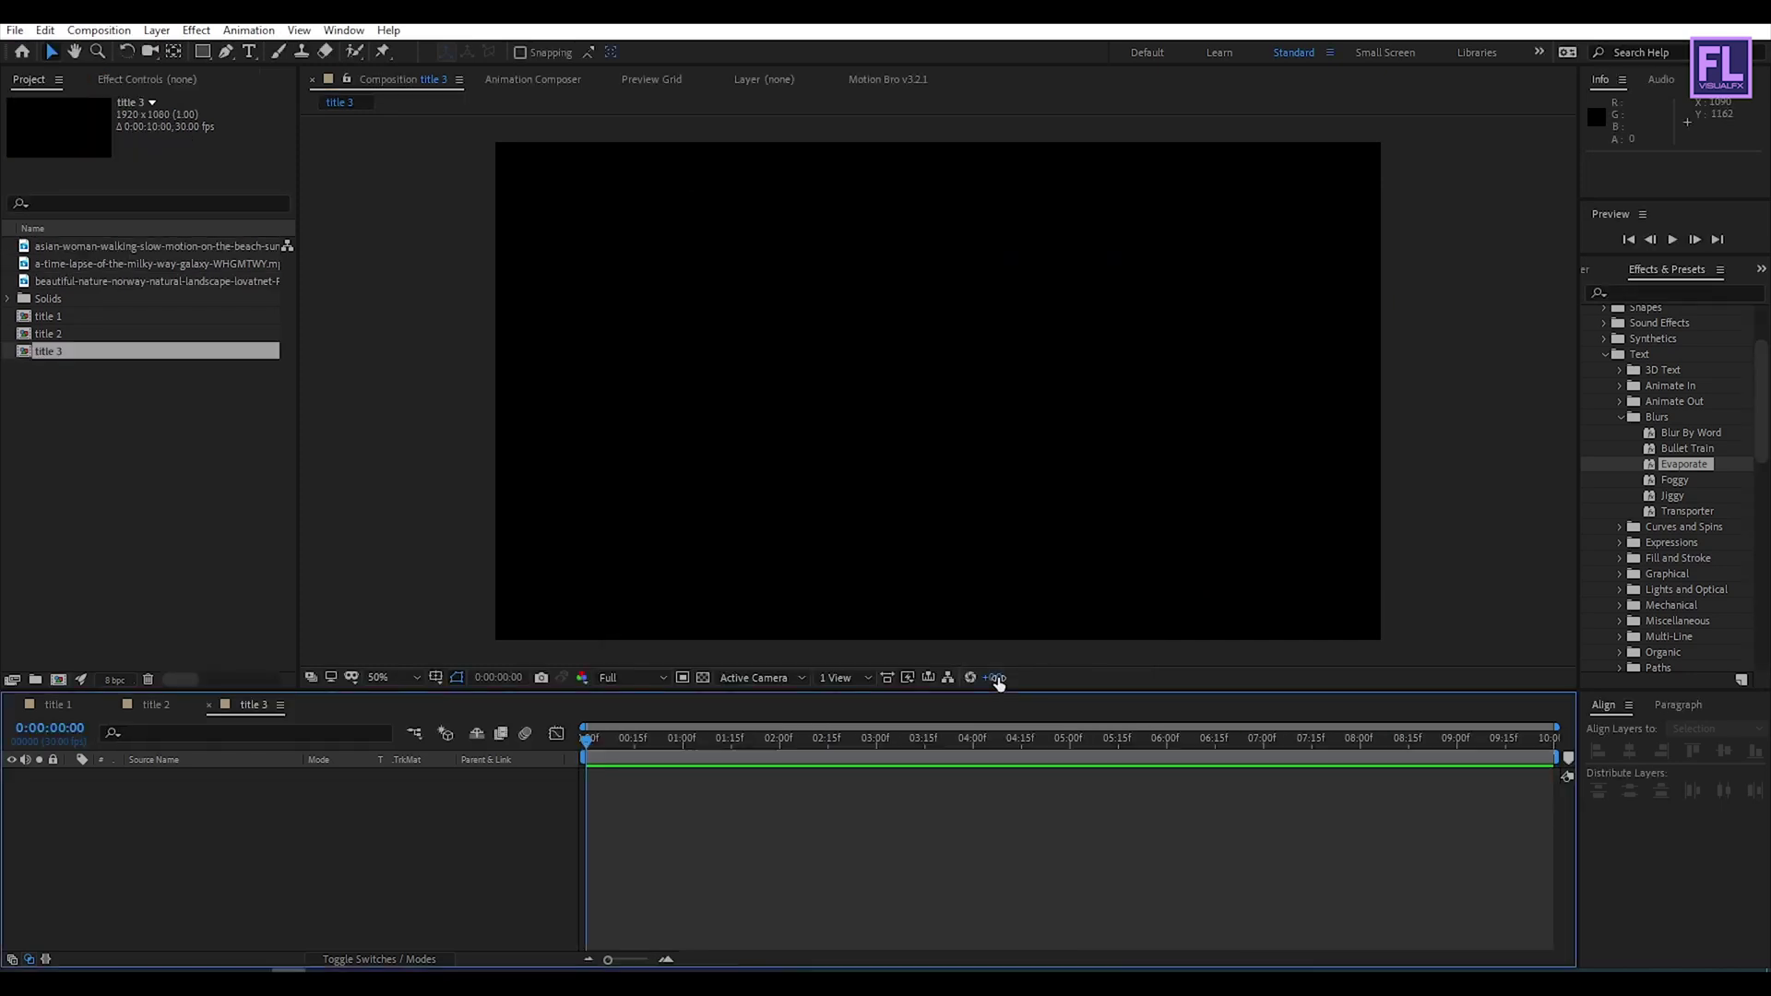
# Step: Add the Milky Way time-lapse clip to the title 3 composition and fit it to the comp size
pyautogui.click(64, 271)
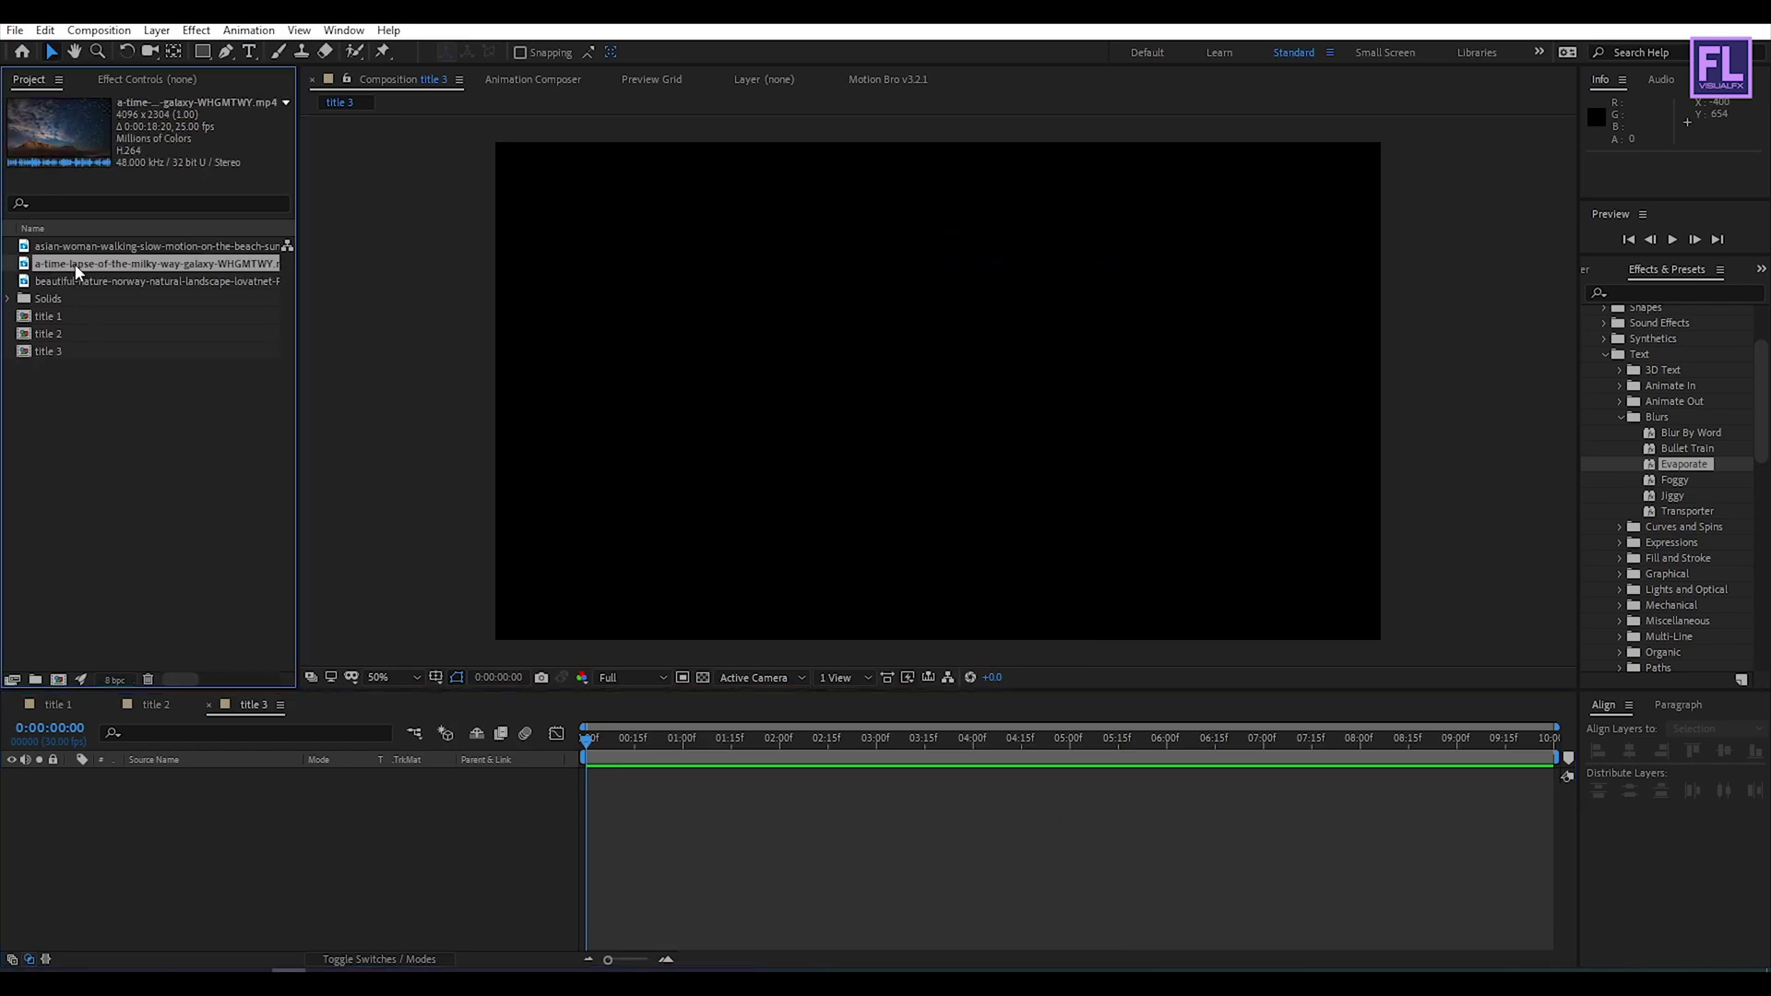
pyautogui.moveTo(74, 271); pyautogui.dragTo(284, 829)
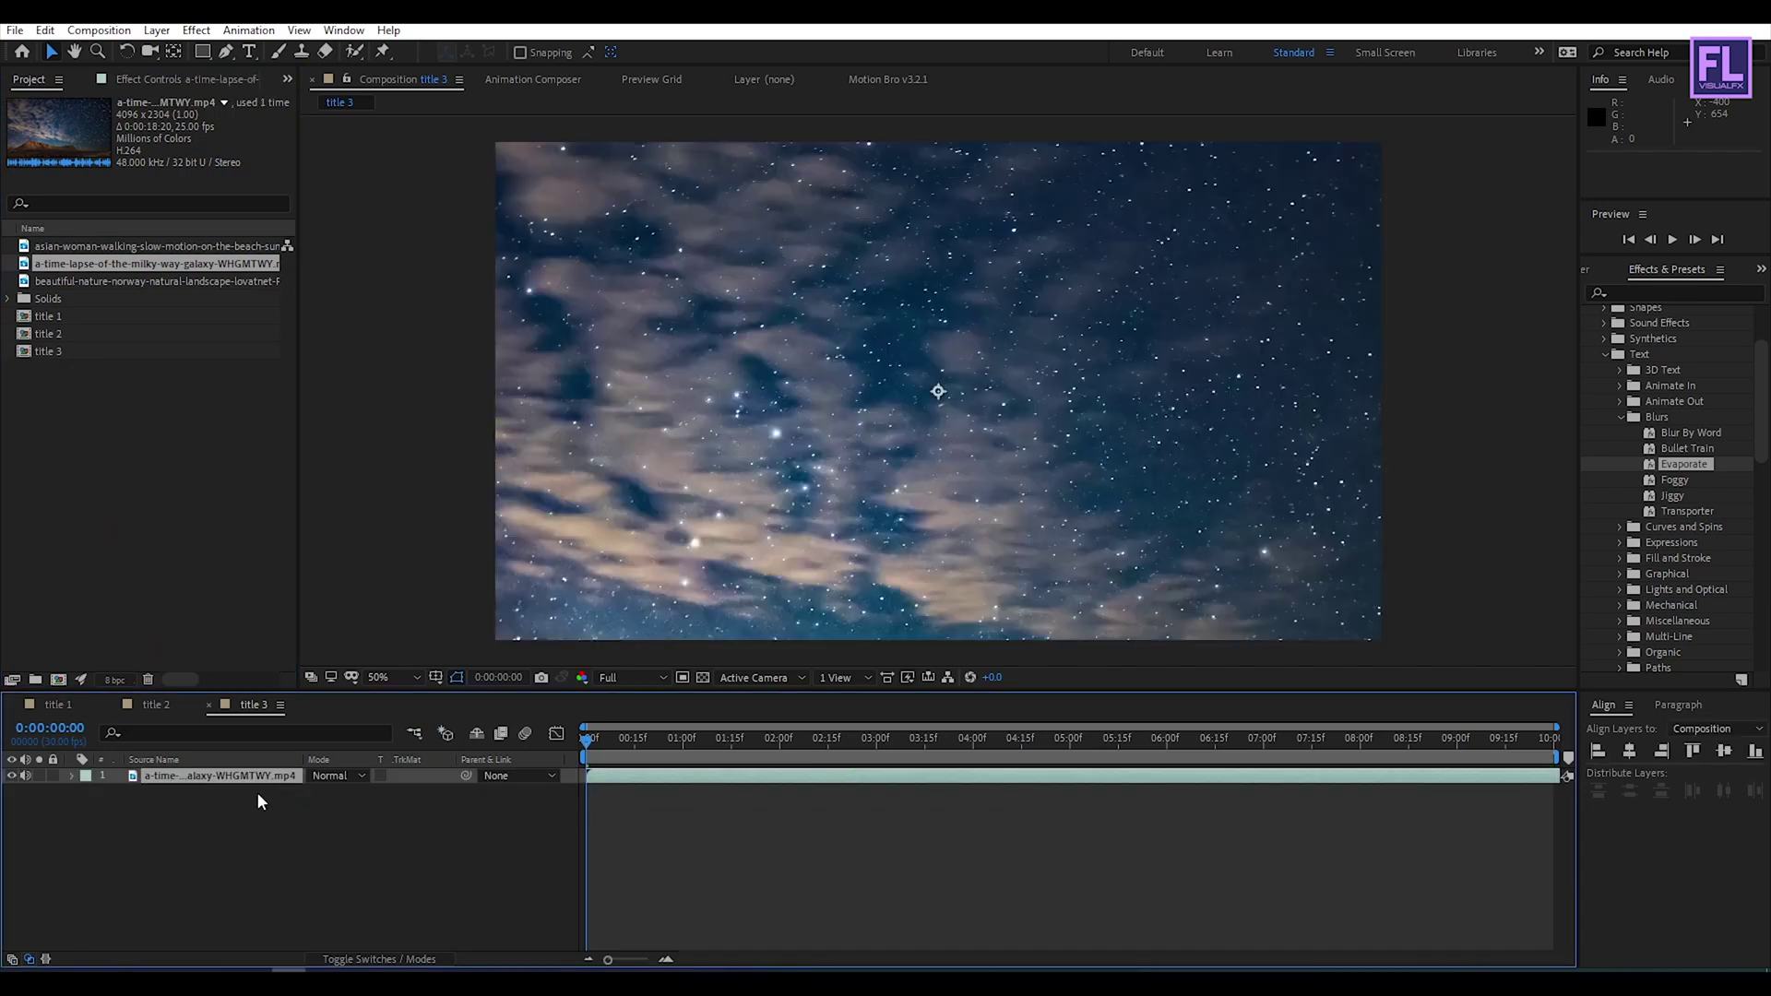
pyautogui.rightClick(246, 778)
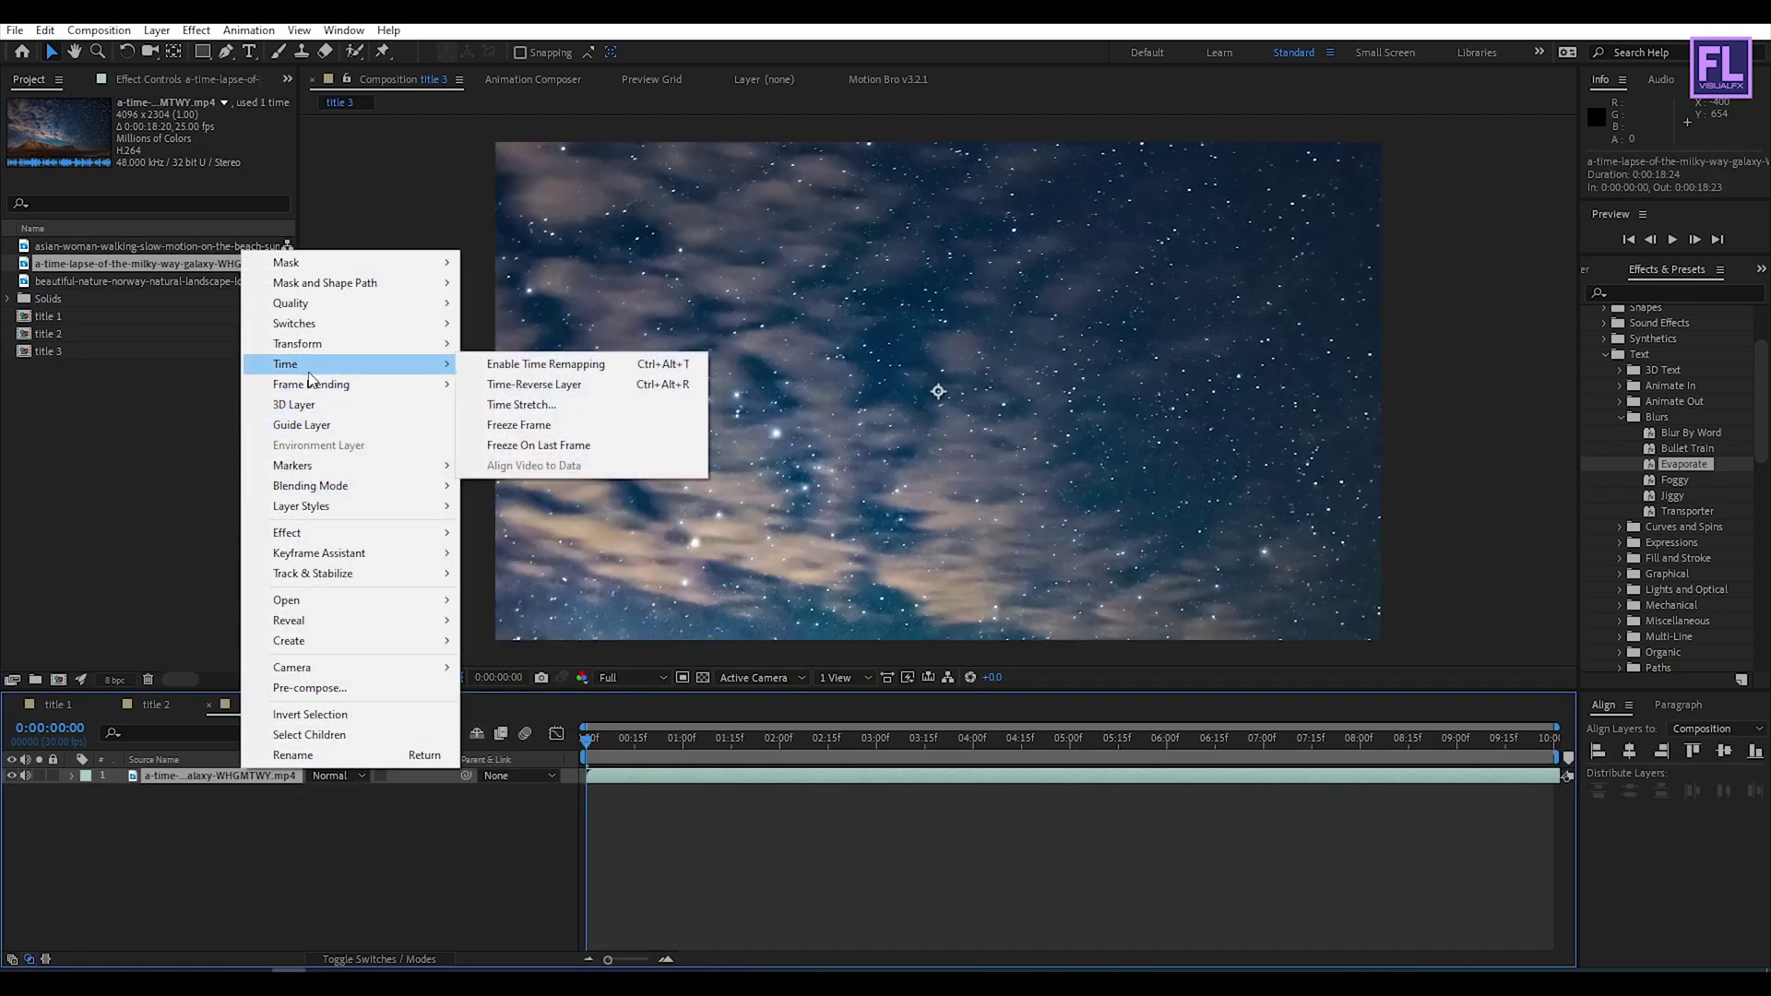
pyautogui.moveTo(298, 346)
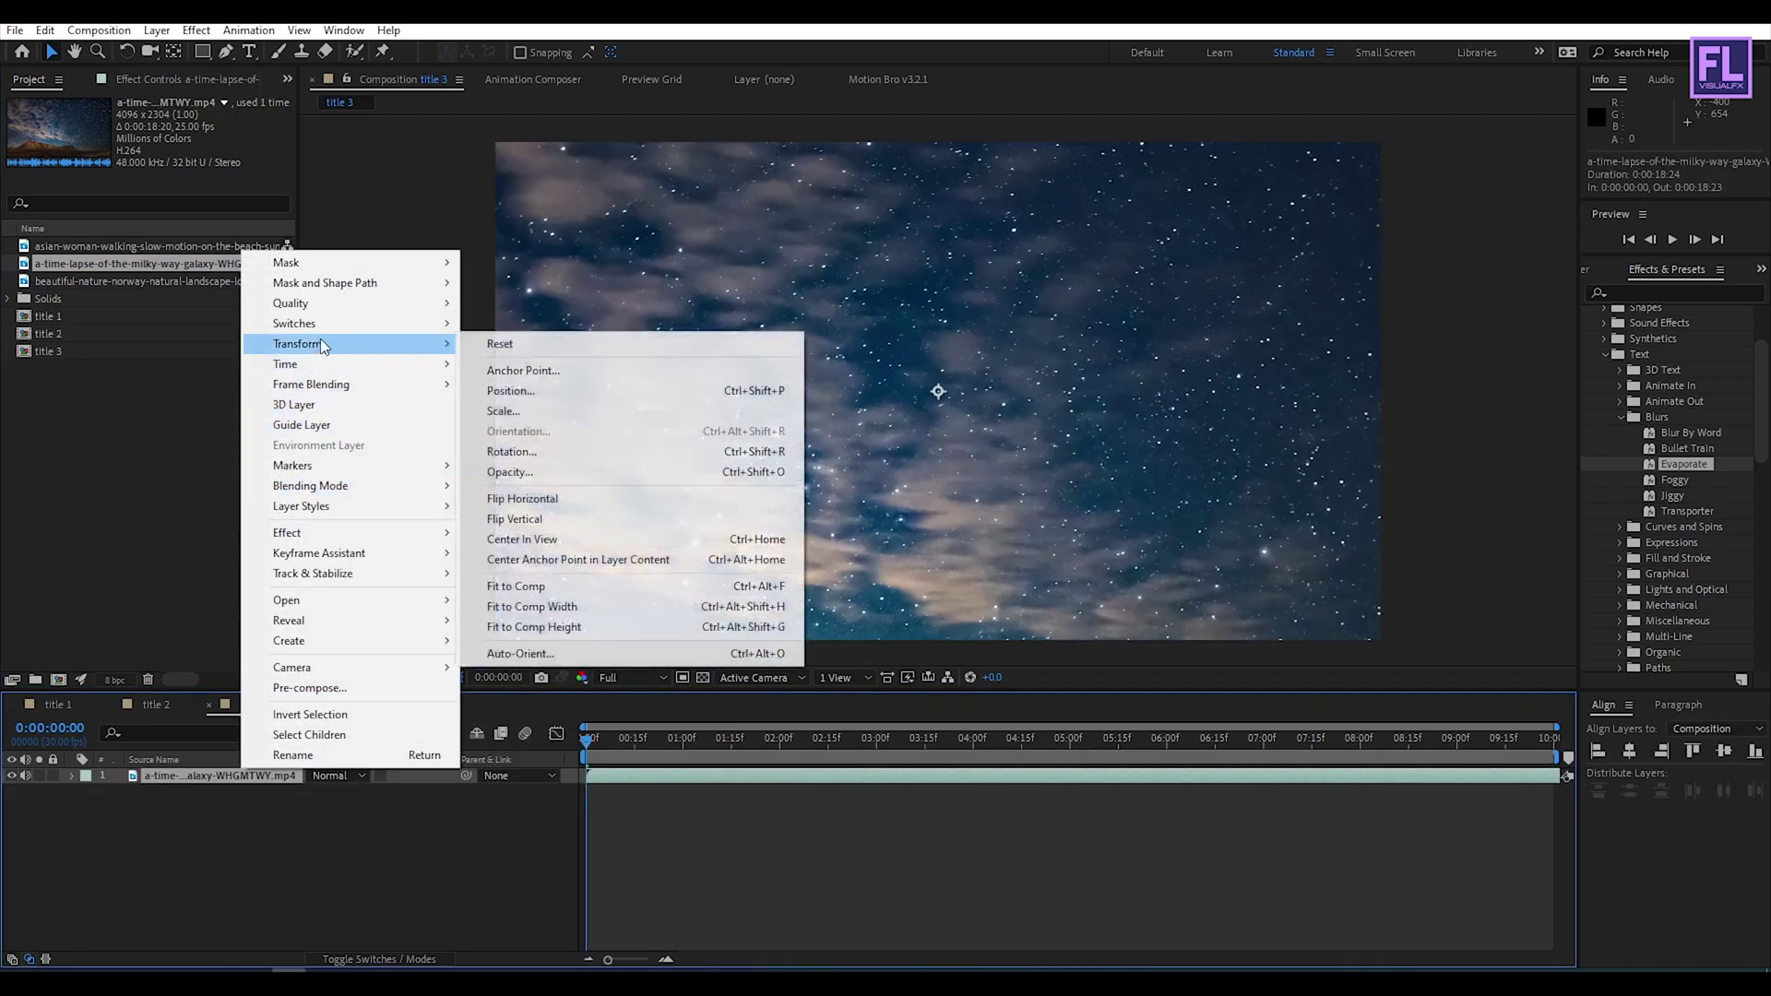
pyautogui.click(573, 585)
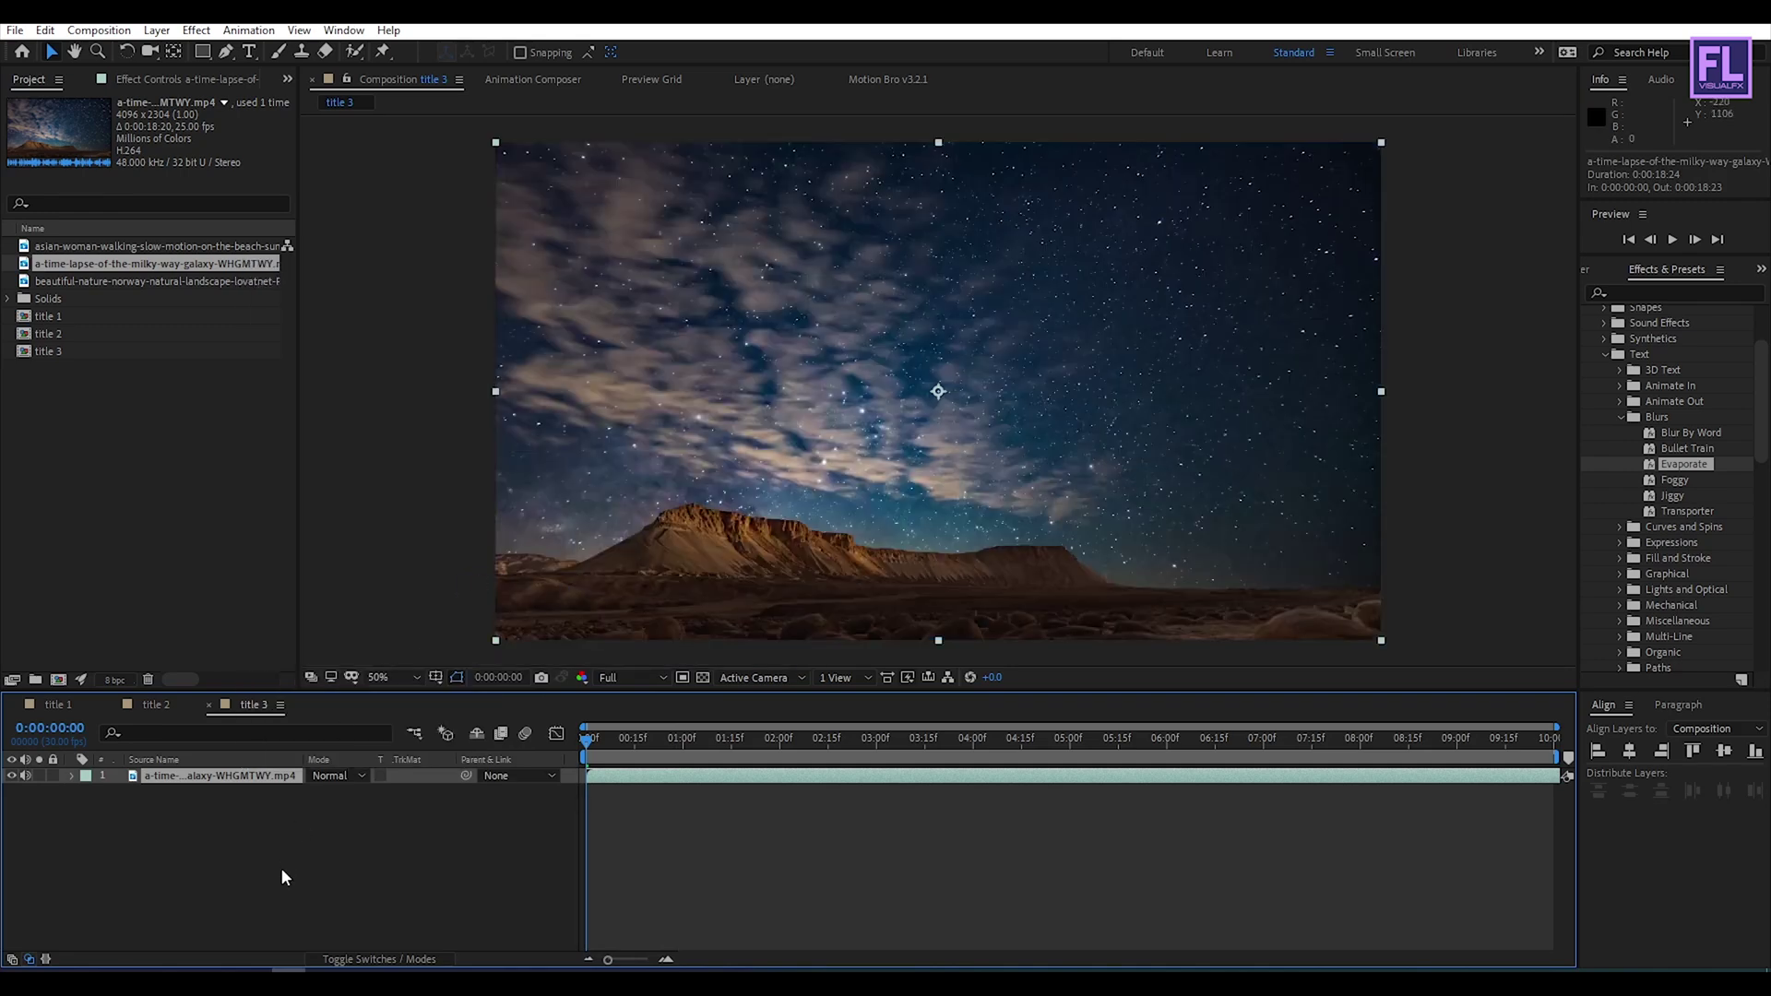
# Step: Start a Pen tool mask on the Milky Way layer, tracing from the frame's left edge along the ridge and up the mesa's left slope
pyautogui.click(199, 777)
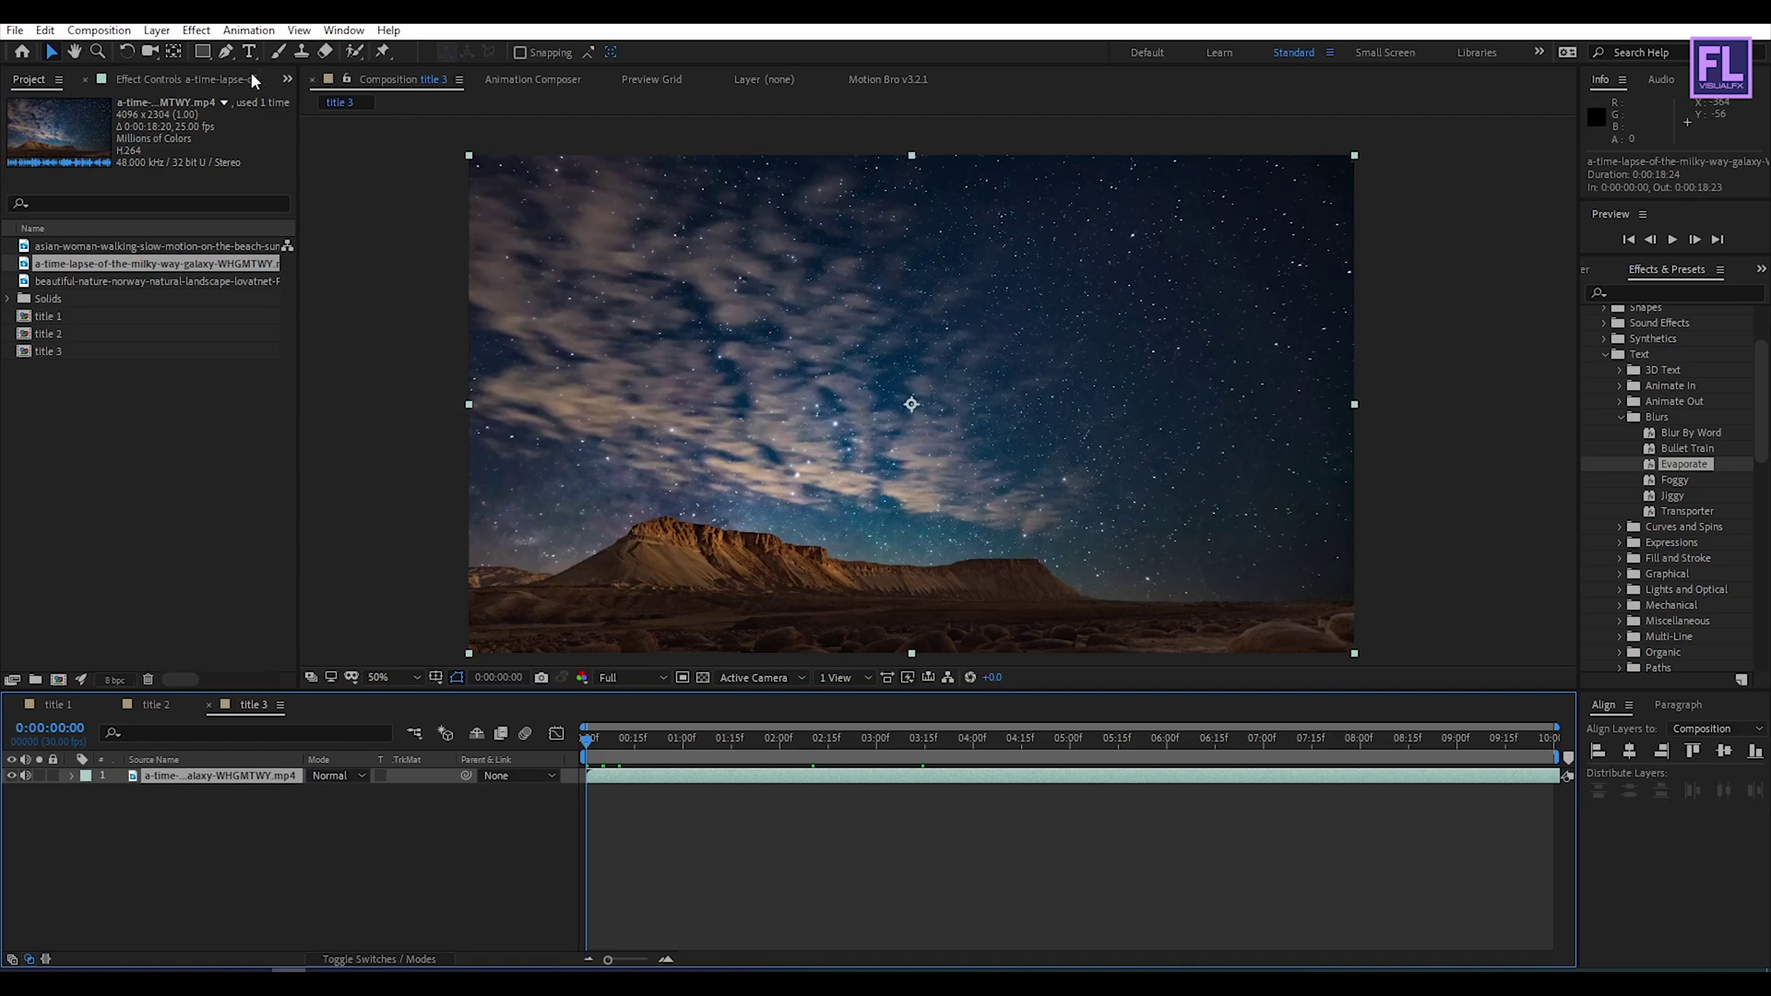
pyautogui.click(226, 52)
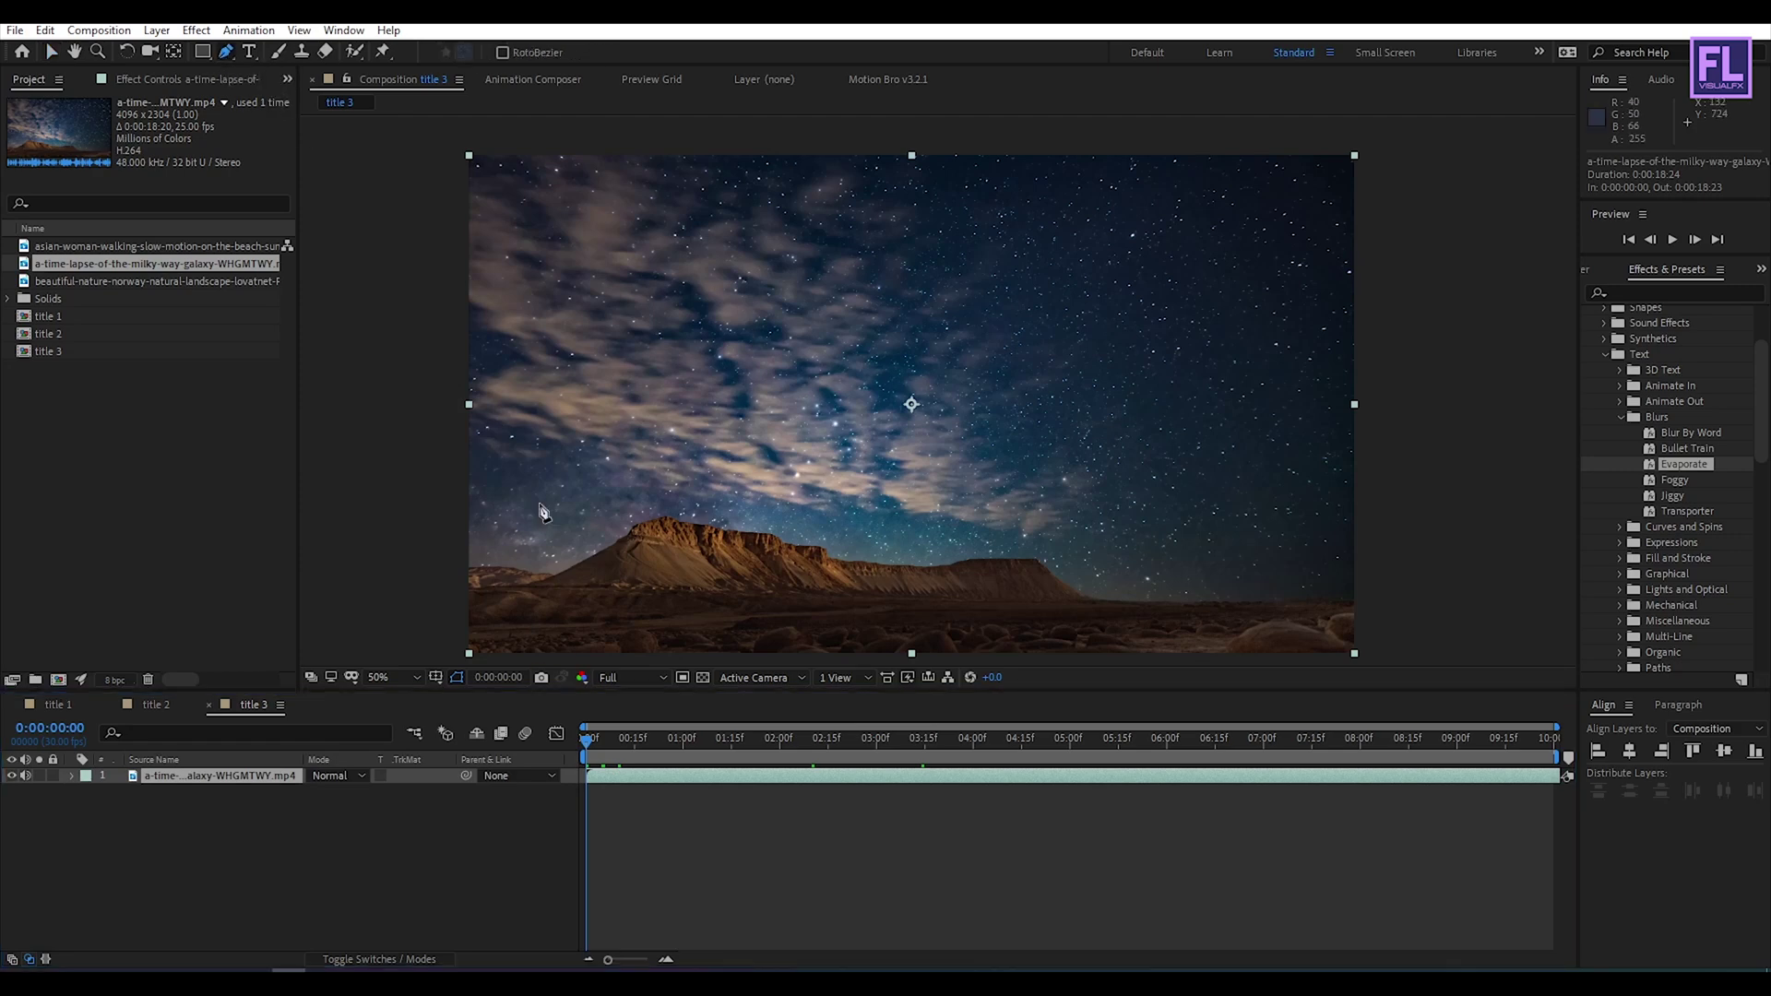
pyautogui.scroll(4, 492, 587)
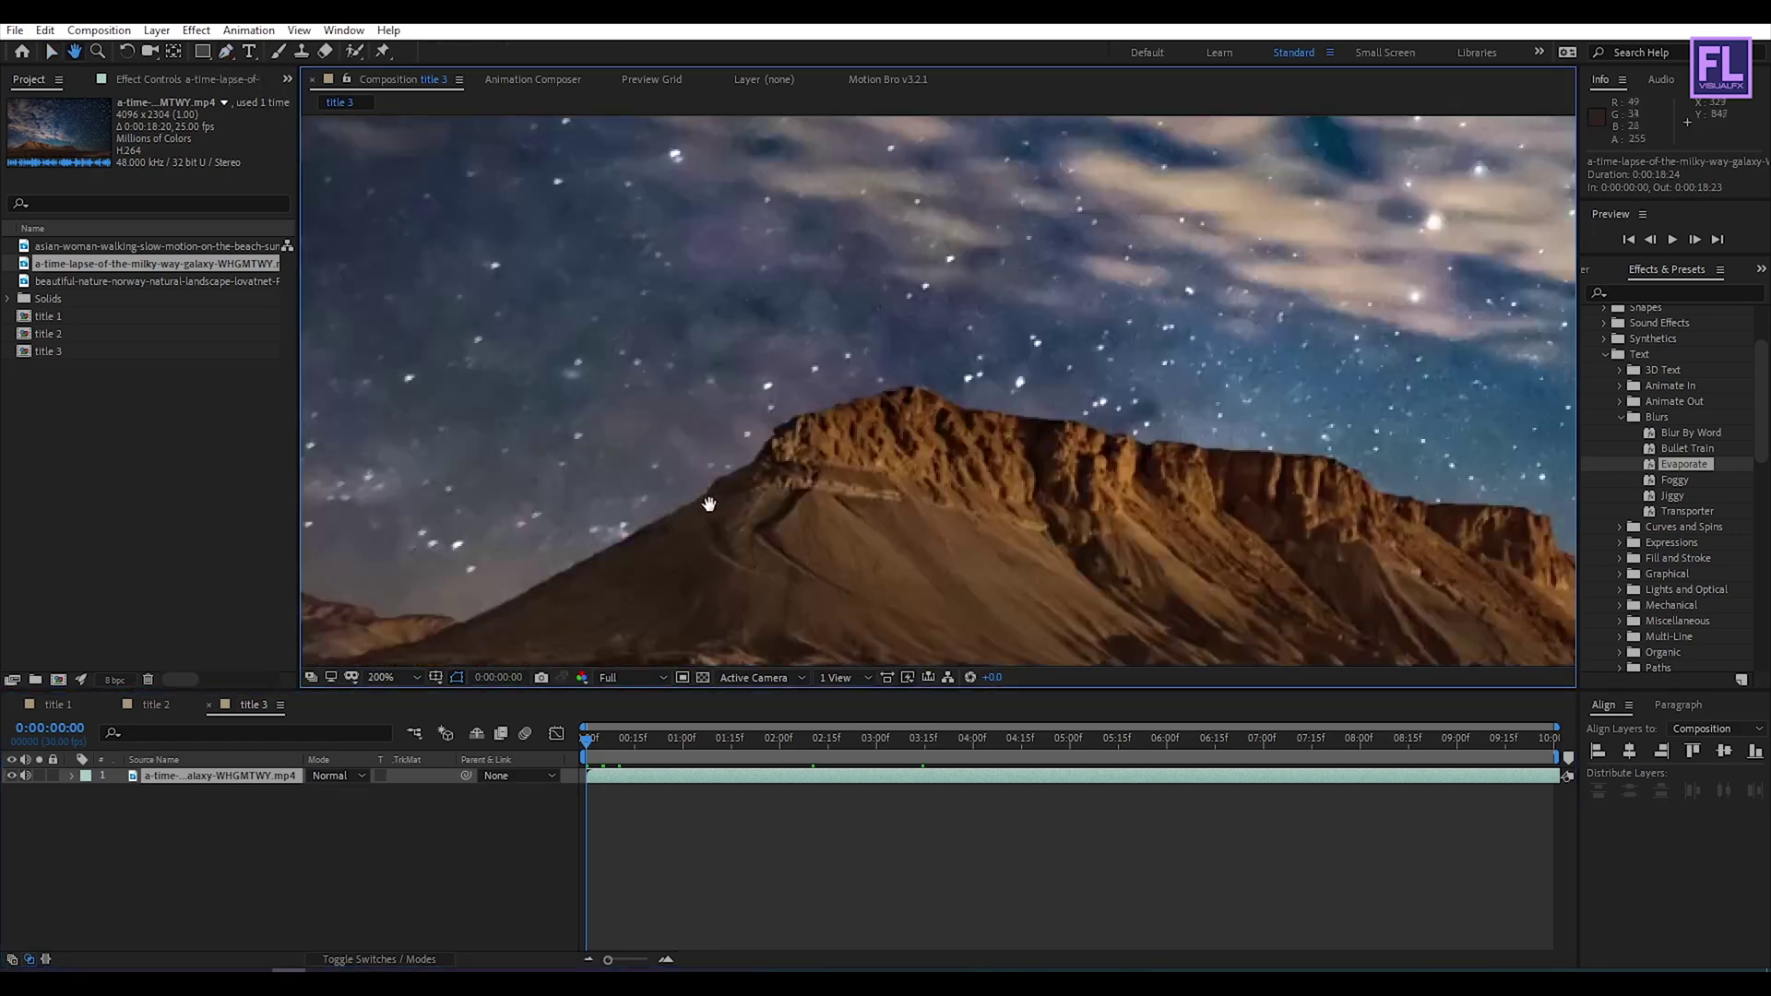
pyautogui.moveTo(782, 457); pyautogui.dragTo(838, 452)
pyautogui.click(466, 465)
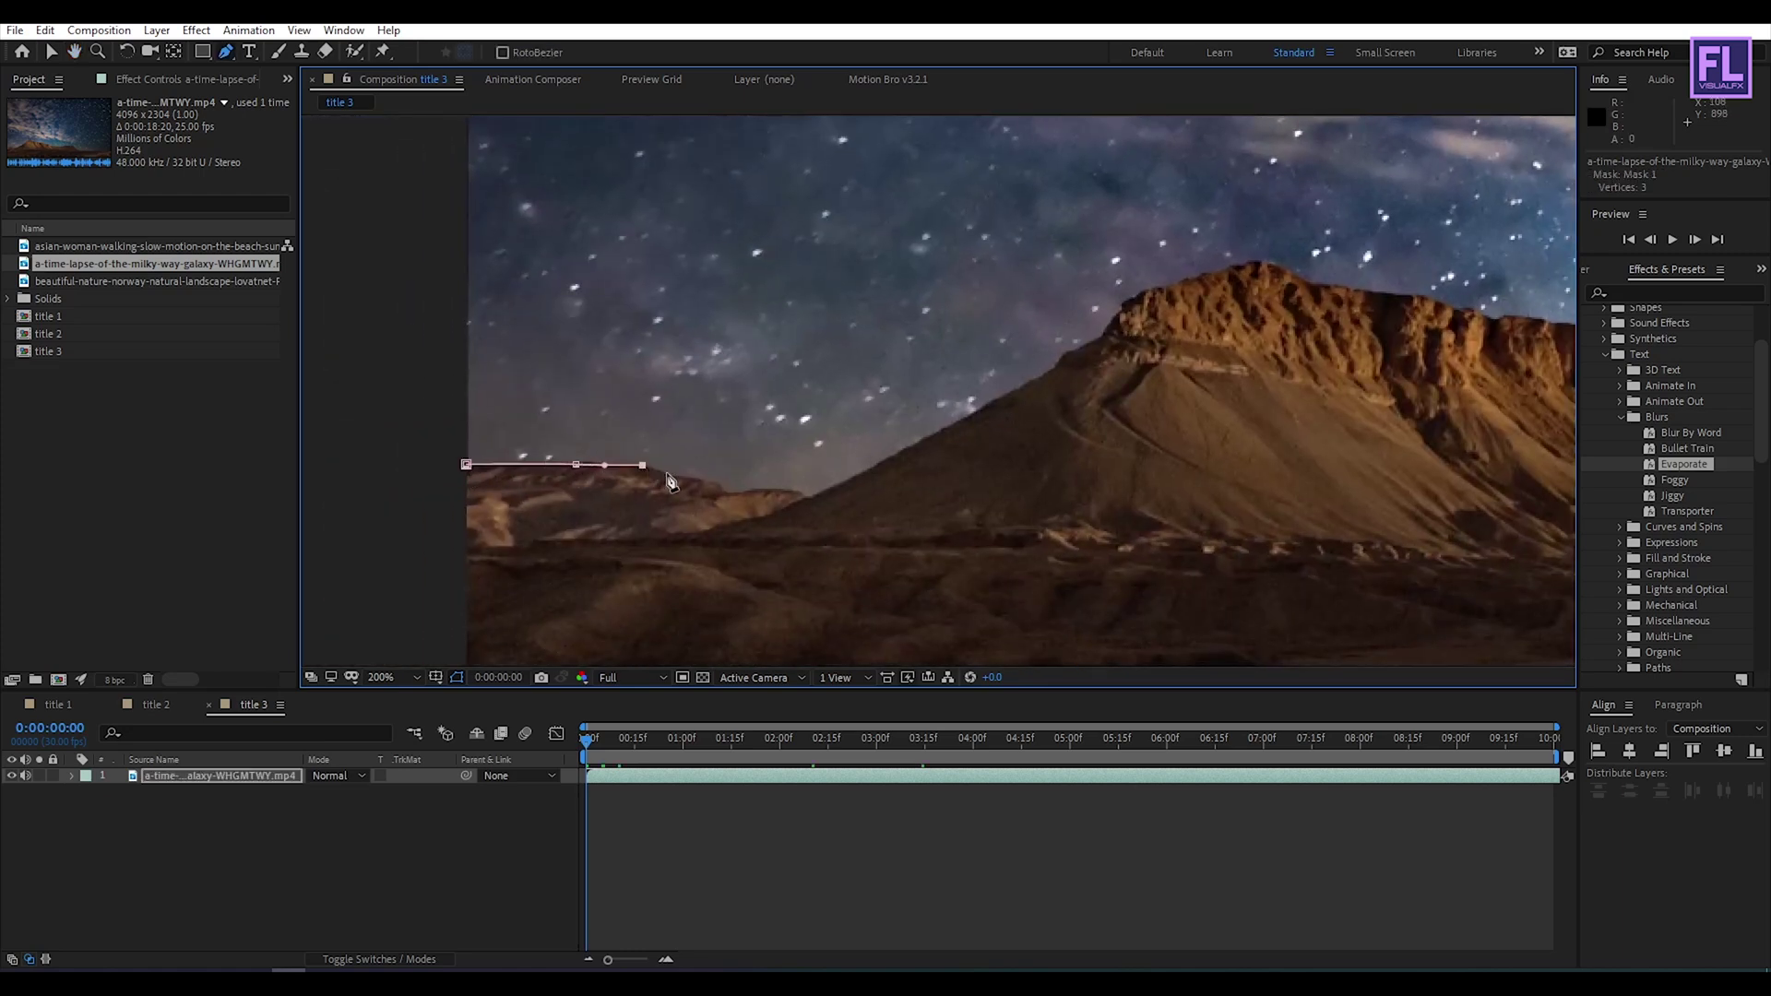
pyautogui.click(792, 490)
pyautogui.moveTo(795, 499); pyautogui.dragTo(628, 526)
pyautogui.click(638, 524)
pyautogui.click(731, 480)
pyautogui.click(789, 449)
pyautogui.click(827, 430)
pyautogui.click(1109, 295)
# Step: Continue the mask outline over the mesa's summit, down its stepped cliff edge and along the lower ridge to the right
pyautogui.moveTo(1112, 302); pyautogui.dragTo(696, 330)
pyautogui.click(722, 332)
pyautogui.click(753, 339)
pyautogui.click(822, 350)
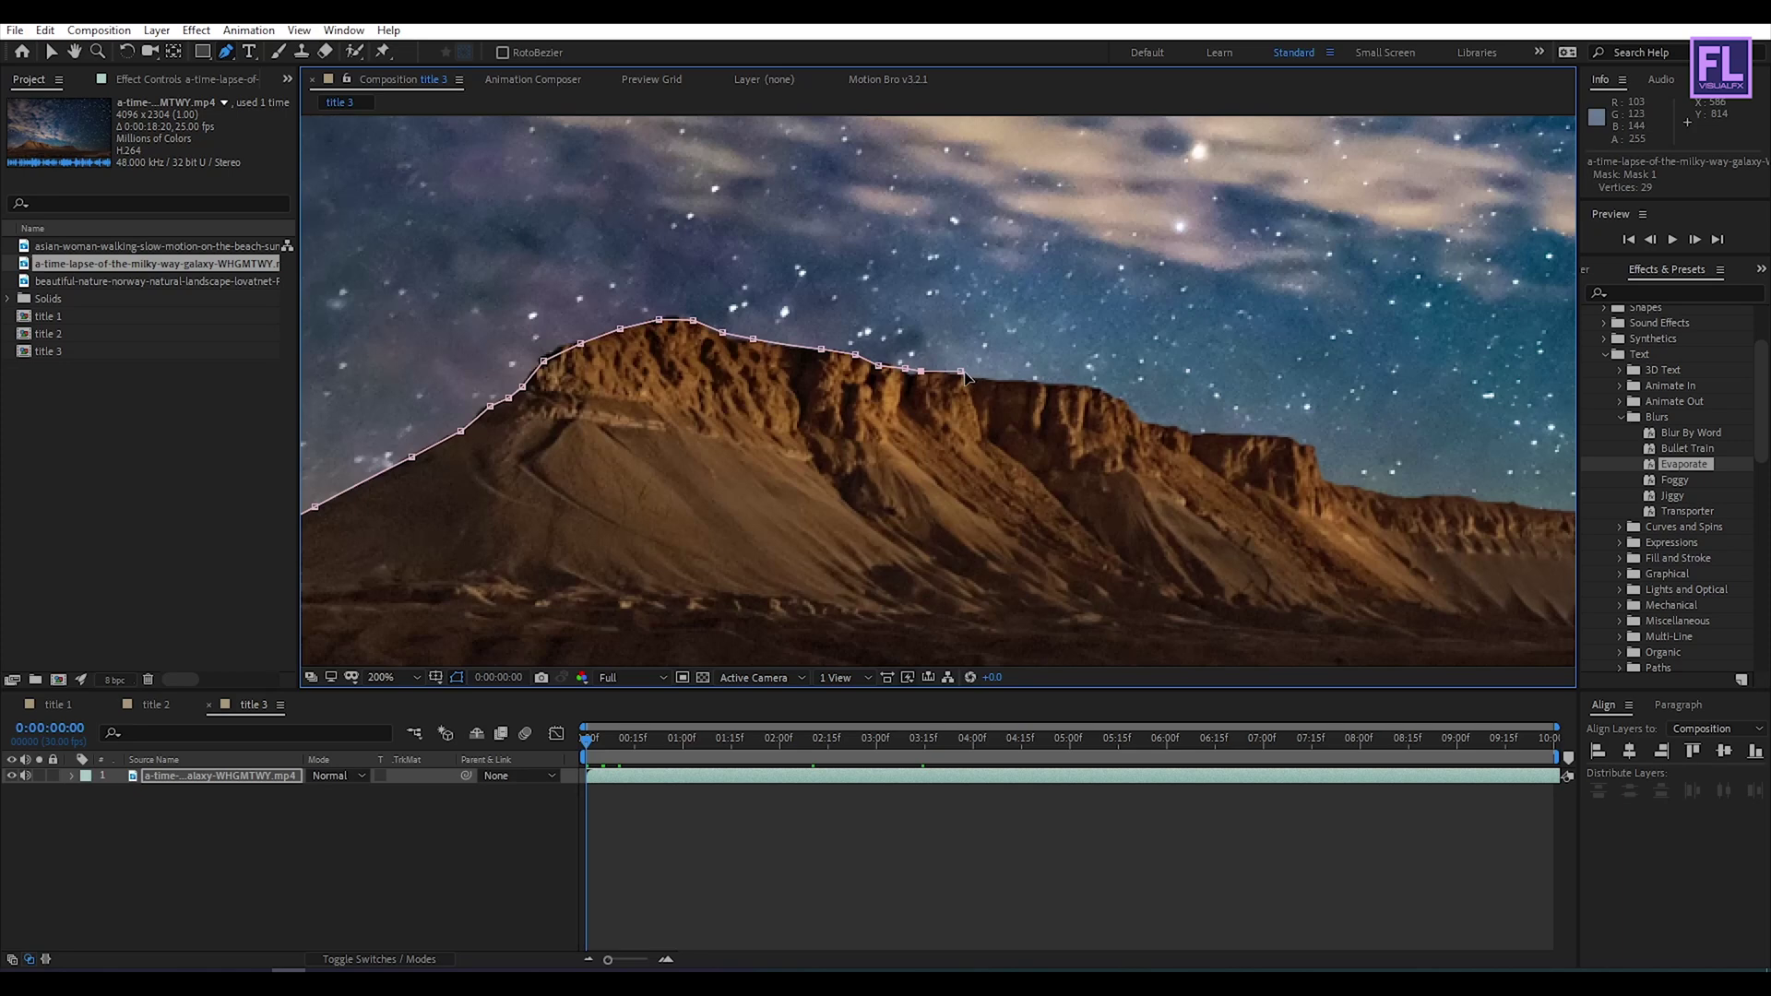
pyautogui.moveTo(976, 380); pyautogui.dragTo(863, 367)
pyautogui.click(1024, 400)
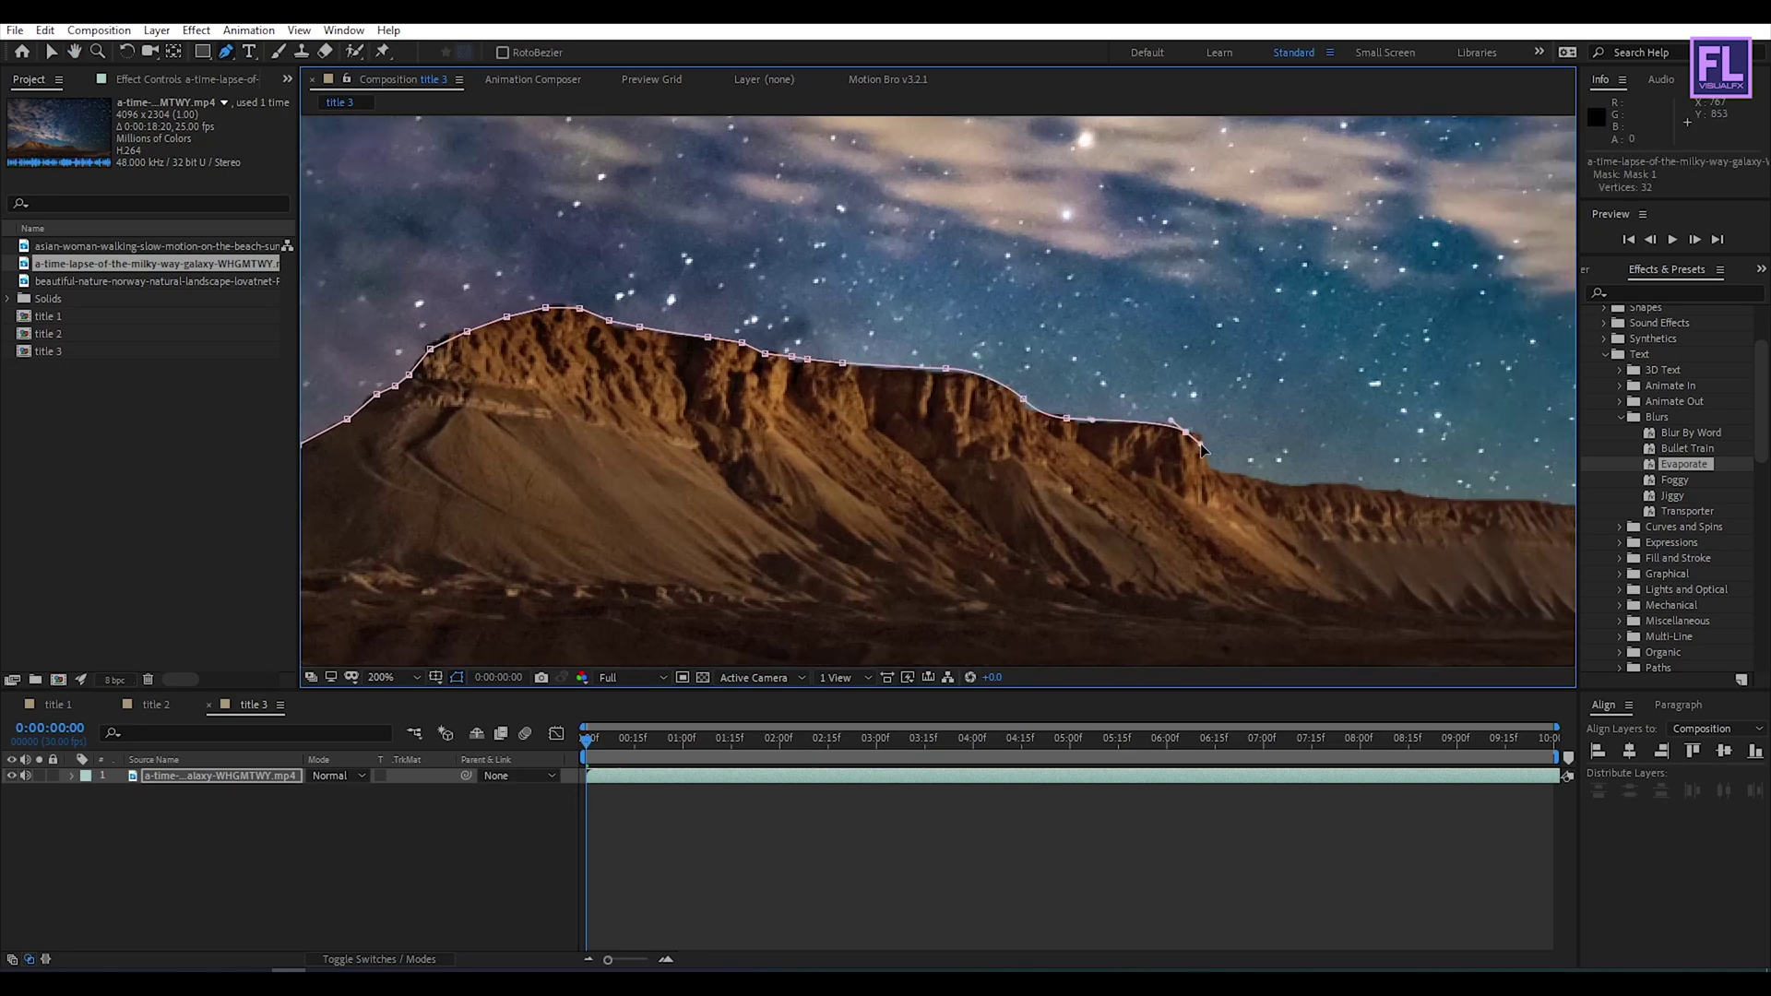
pyautogui.moveTo(1205, 423); pyautogui.dragTo(858, 411)
pyautogui.click(876, 410)
pyautogui.click(913, 422)
pyautogui.click(978, 431)
pyautogui.click(1015, 435)
pyautogui.click(1089, 442)
pyautogui.click(1135, 443)
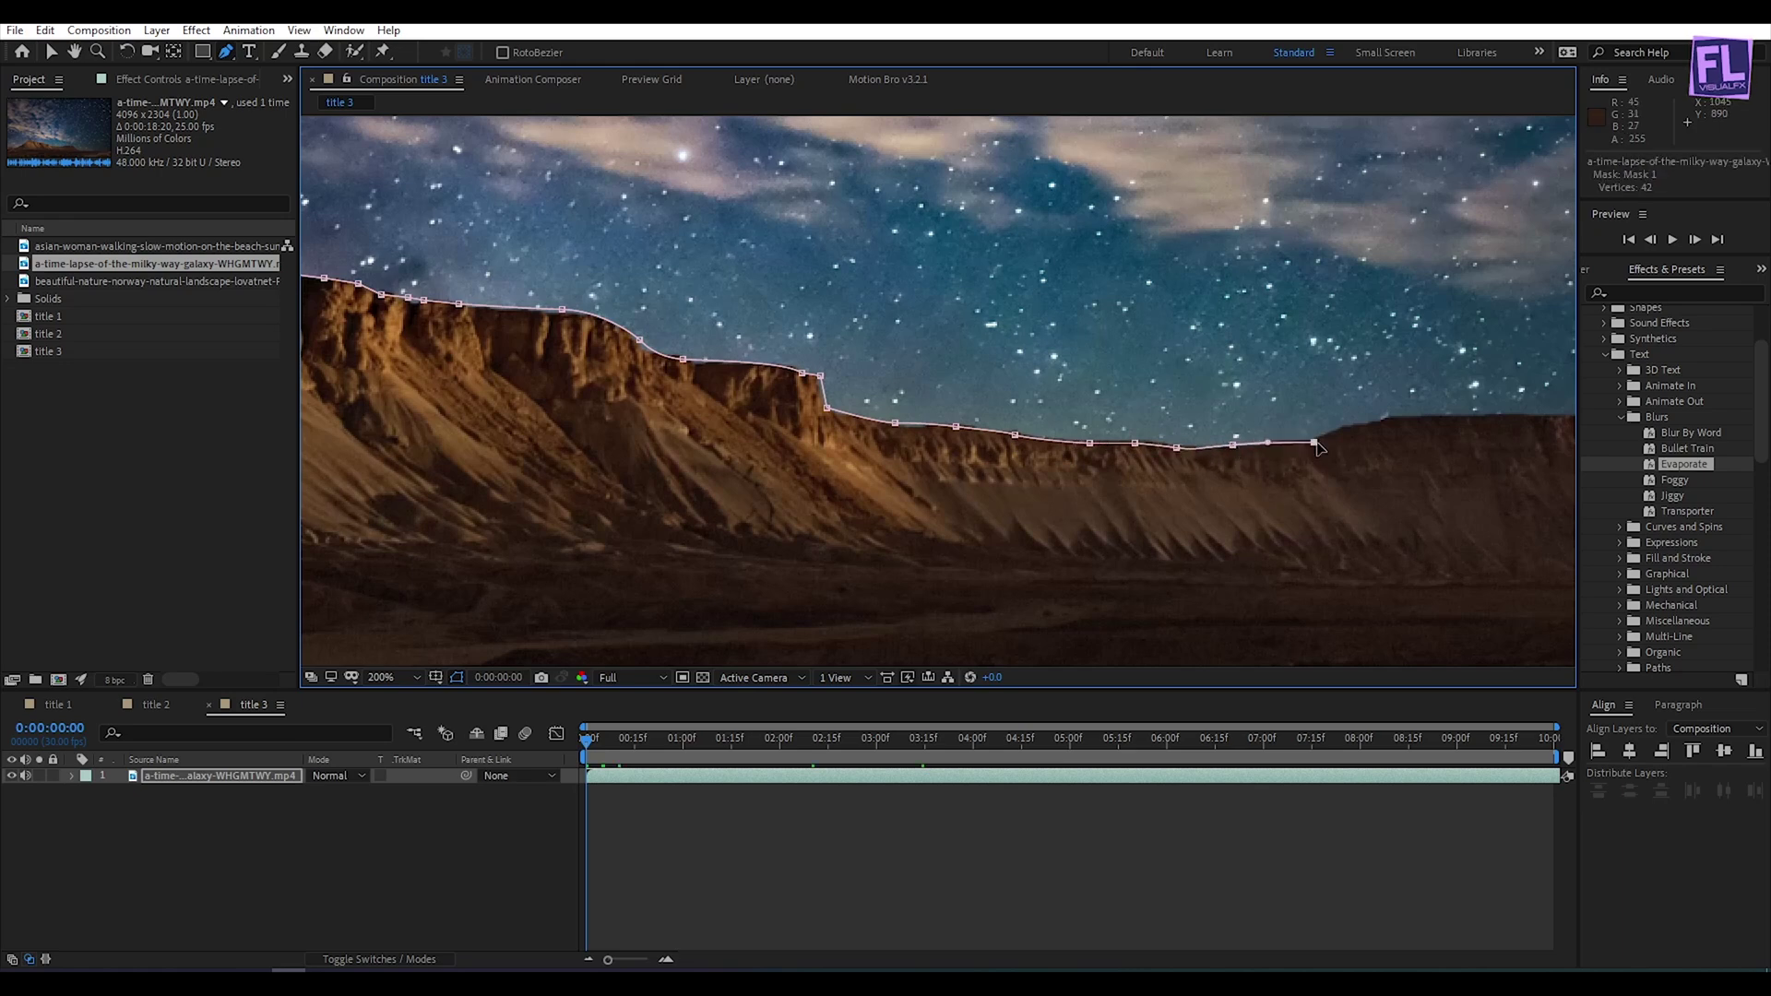
# Step: Trace the mask along the flat-topped far plateau and down its right slope
pyautogui.moveTo(1262, 445); pyautogui.dragTo(1027, 445)
pyautogui.click(1078, 442)
pyautogui.click(1188, 418)
pyautogui.click(1272, 419)
pyautogui.click(1309, 415)
pyautogui.click(1387, 417)
pyautogui.click(1421, 418)
pyautogui.moveTo(1144, 421); pyautogui.dragTo(1005, 374)
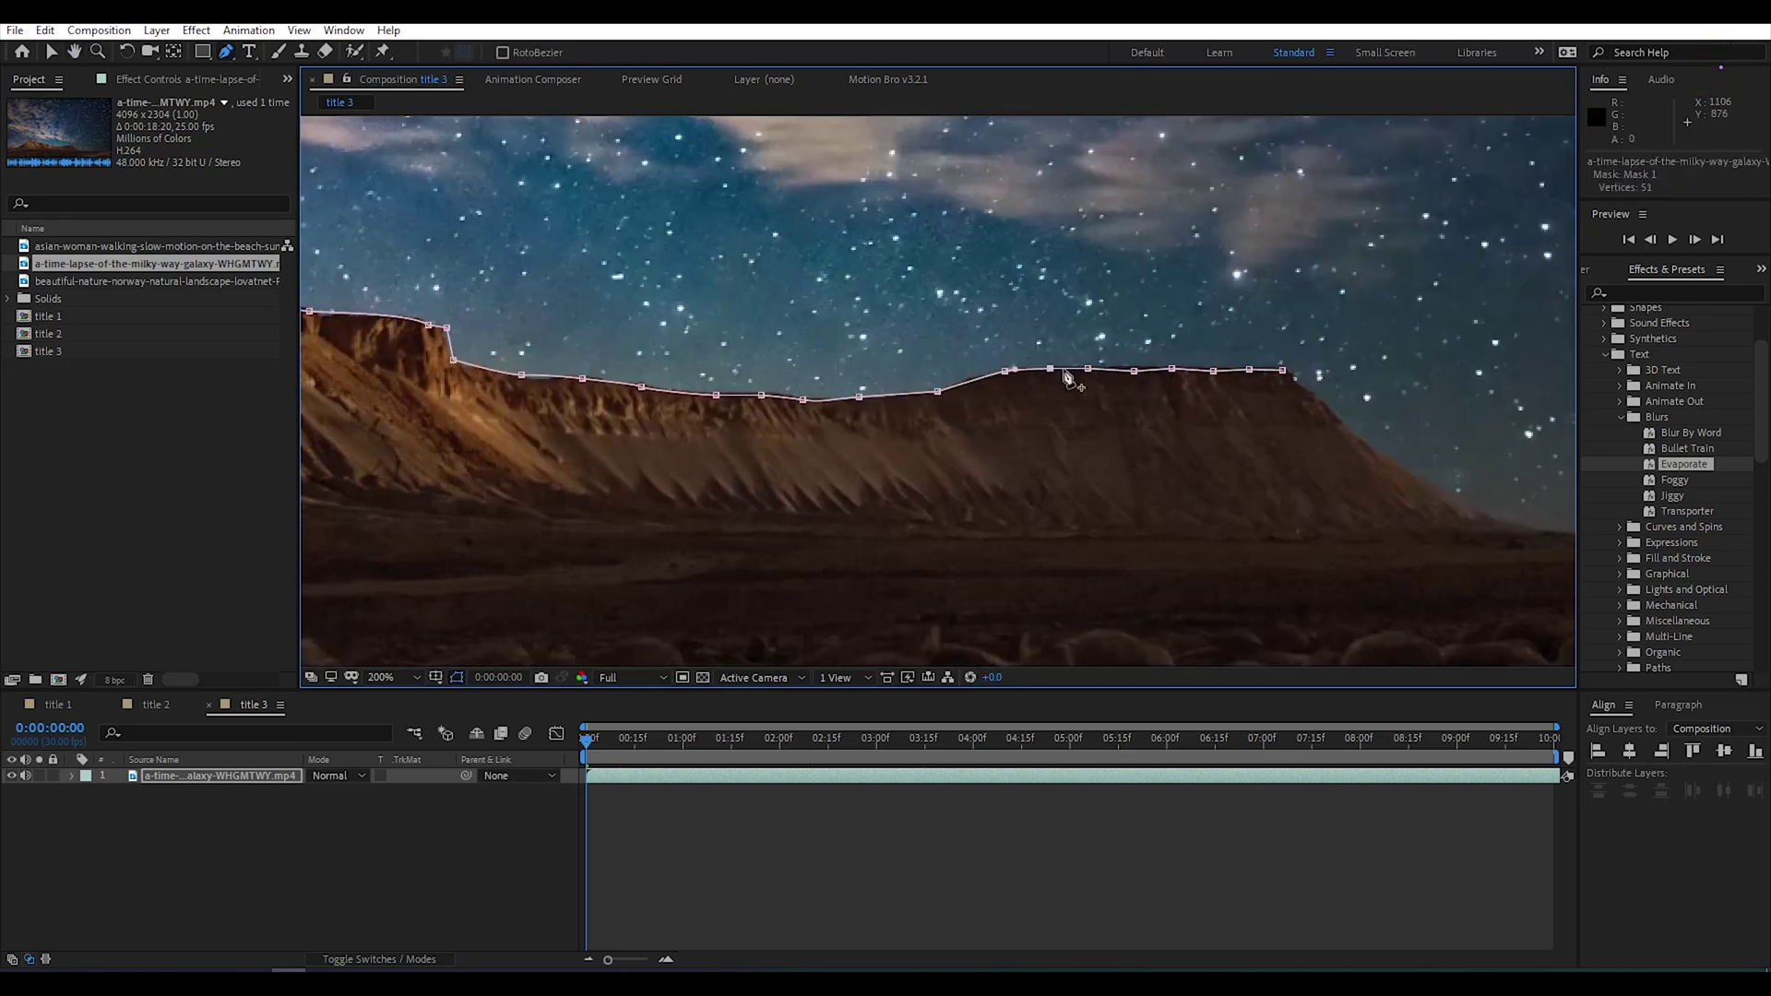
pyautogui.moveTo(1245, 371); pyautogui.dragTo(934, 310)
pyautogui.click(1023, 354)
pyautogui.click(1037, 369)
pyautogui.click(1054, 379)
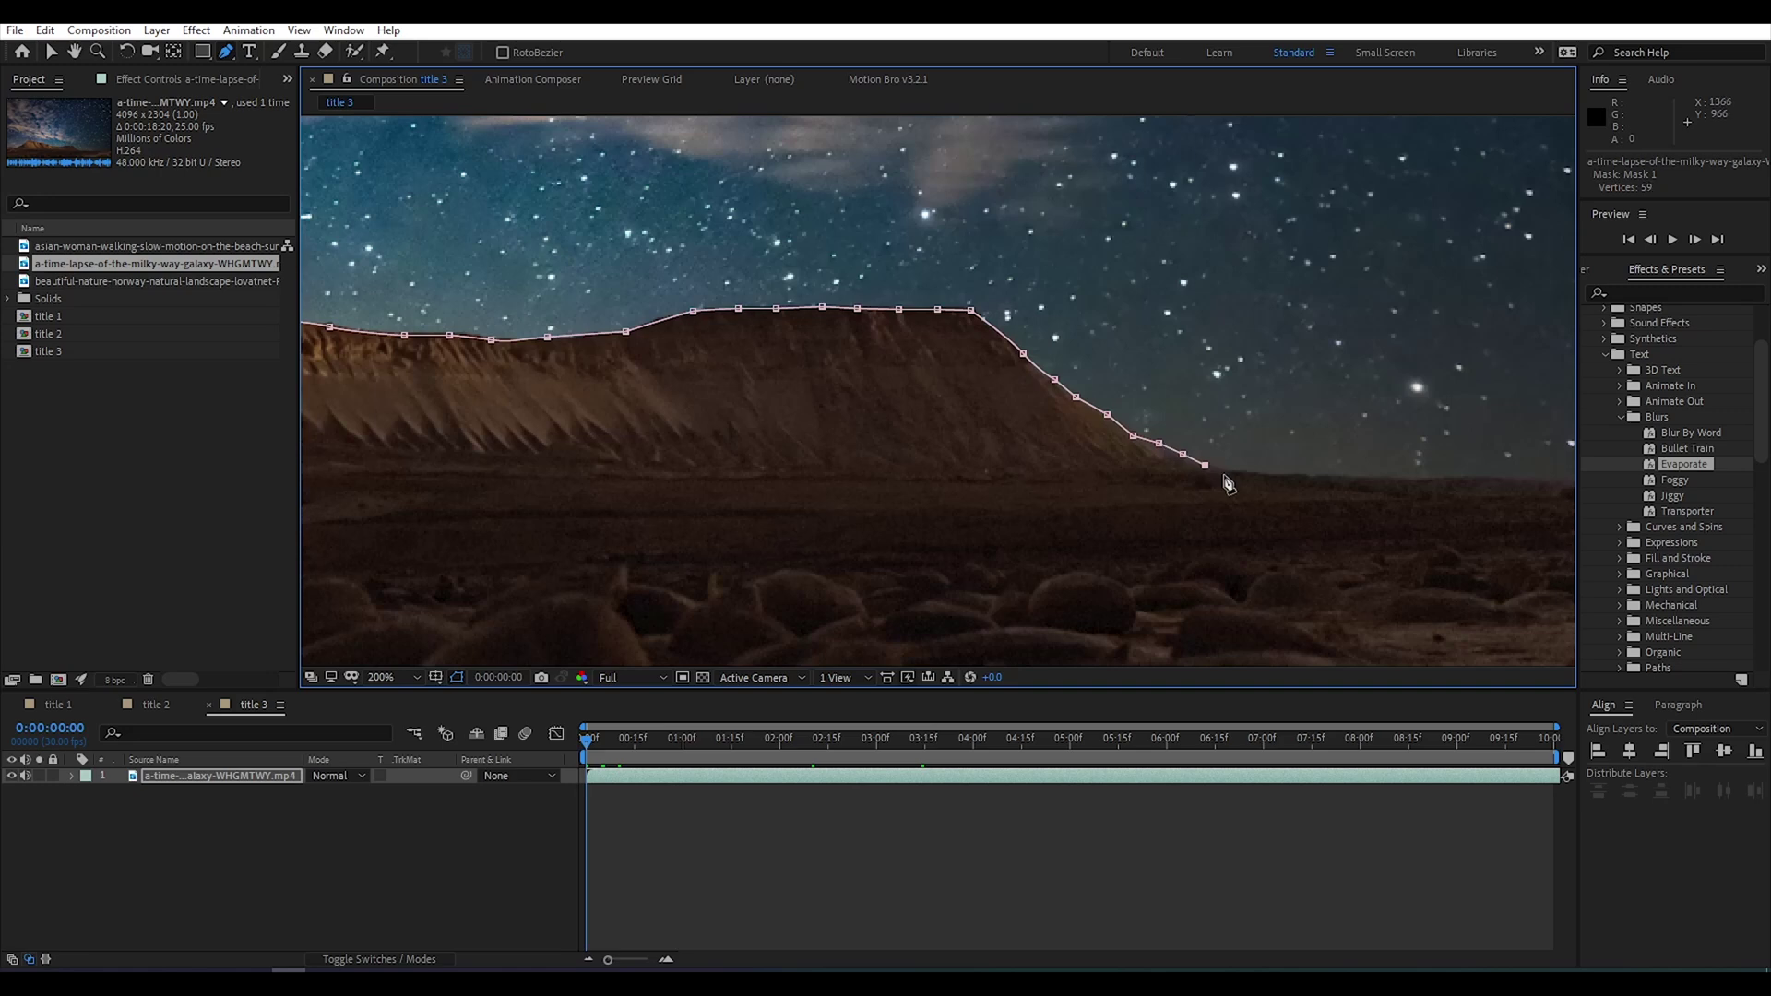
# Step: Extend the mask along the flat horizon from the plateau's foot to the frame's right edge
pyautogui.press(',')
pyautogui.click(848, 417)
pyautogui.click(929, 417)
pyautogui.click(1015, 421)
pyautogui.click(1096, 418)
pyautogui.click(1169, 418)
pyautogui.click(1261, 418)
pyautogui.click(1342, 420)
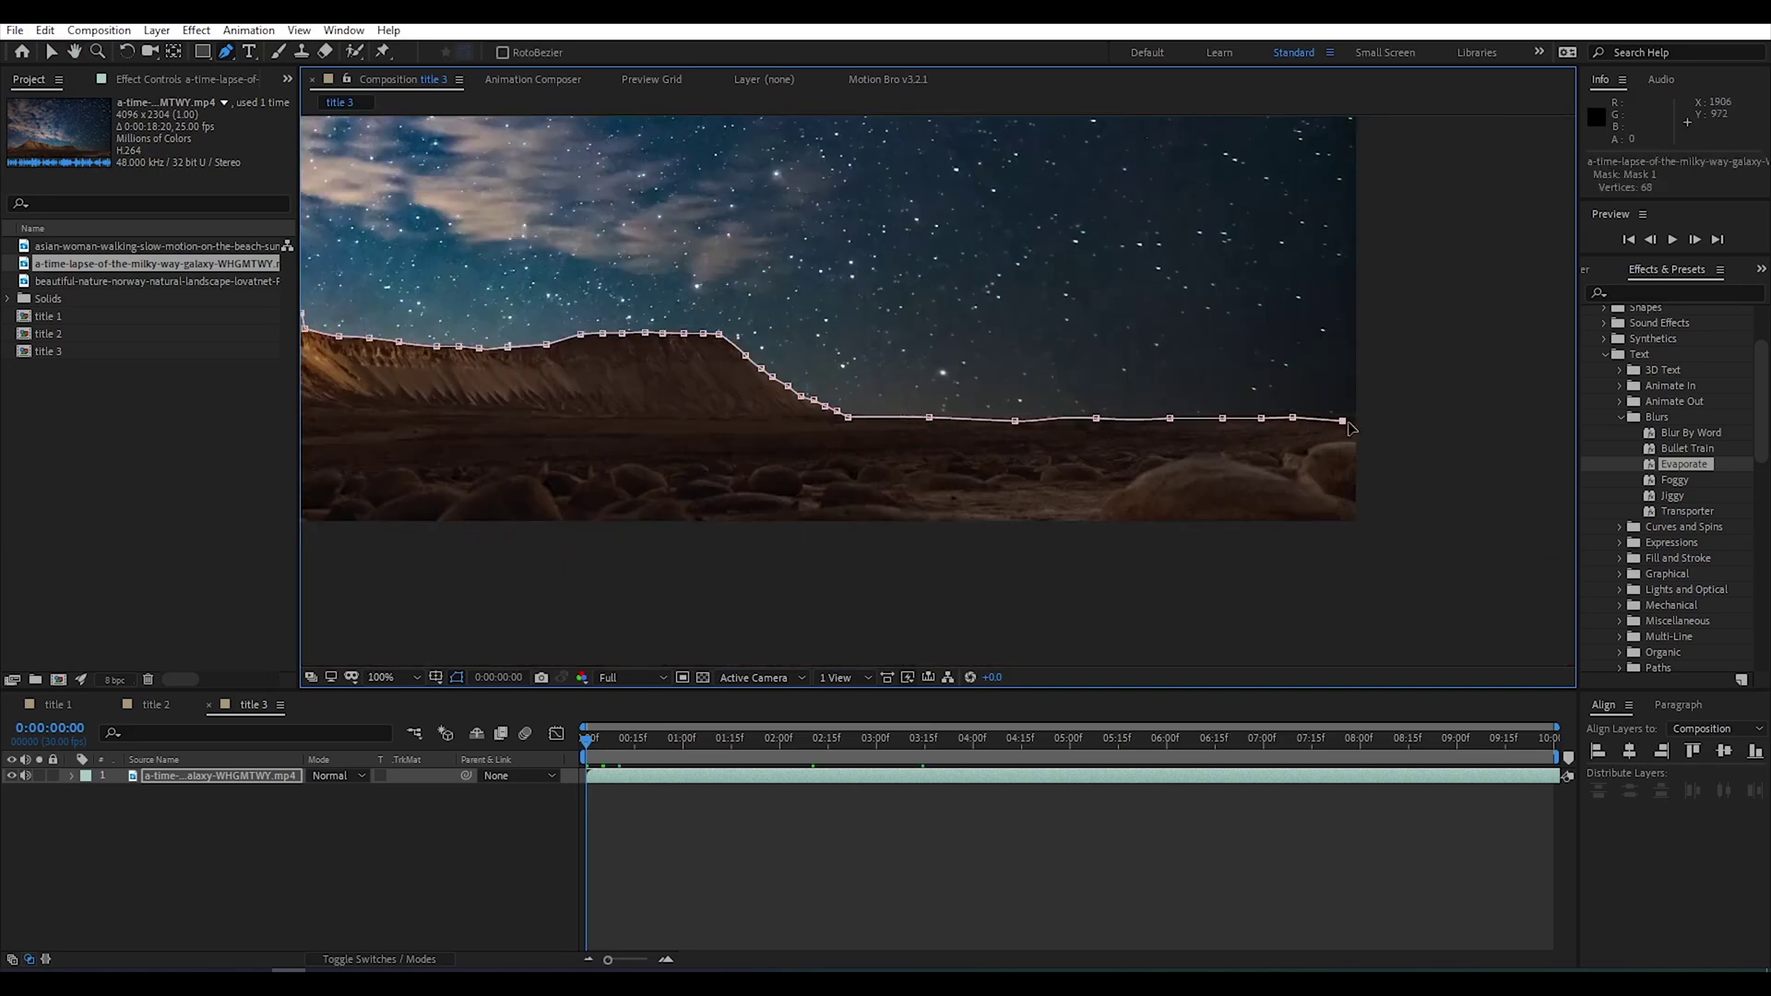
# Step: Close the mask around the foreground outside the frame so only the mountain and ground are kept, and deselect the layer
pyautogui.press(',')
pyautogui.moveTo(1313, 427); pyautogui.dragTo(1482, 494)
pyautogui.click(1428, 538)
pyautogui.click(1244, 583)
pyautogui.click(803, 582)
pyautogui.click(556, 582)
pyautogui.click(544, 583)
pyautogui.click(392, 535)
pyautogui.click(470, 379)
pyautogui.press('h')
pyautogui.moveTo(830, 229); pyautogui.dragTo(847, 395)
pyautogui.press('g')
pyautogui.click(277, 856)
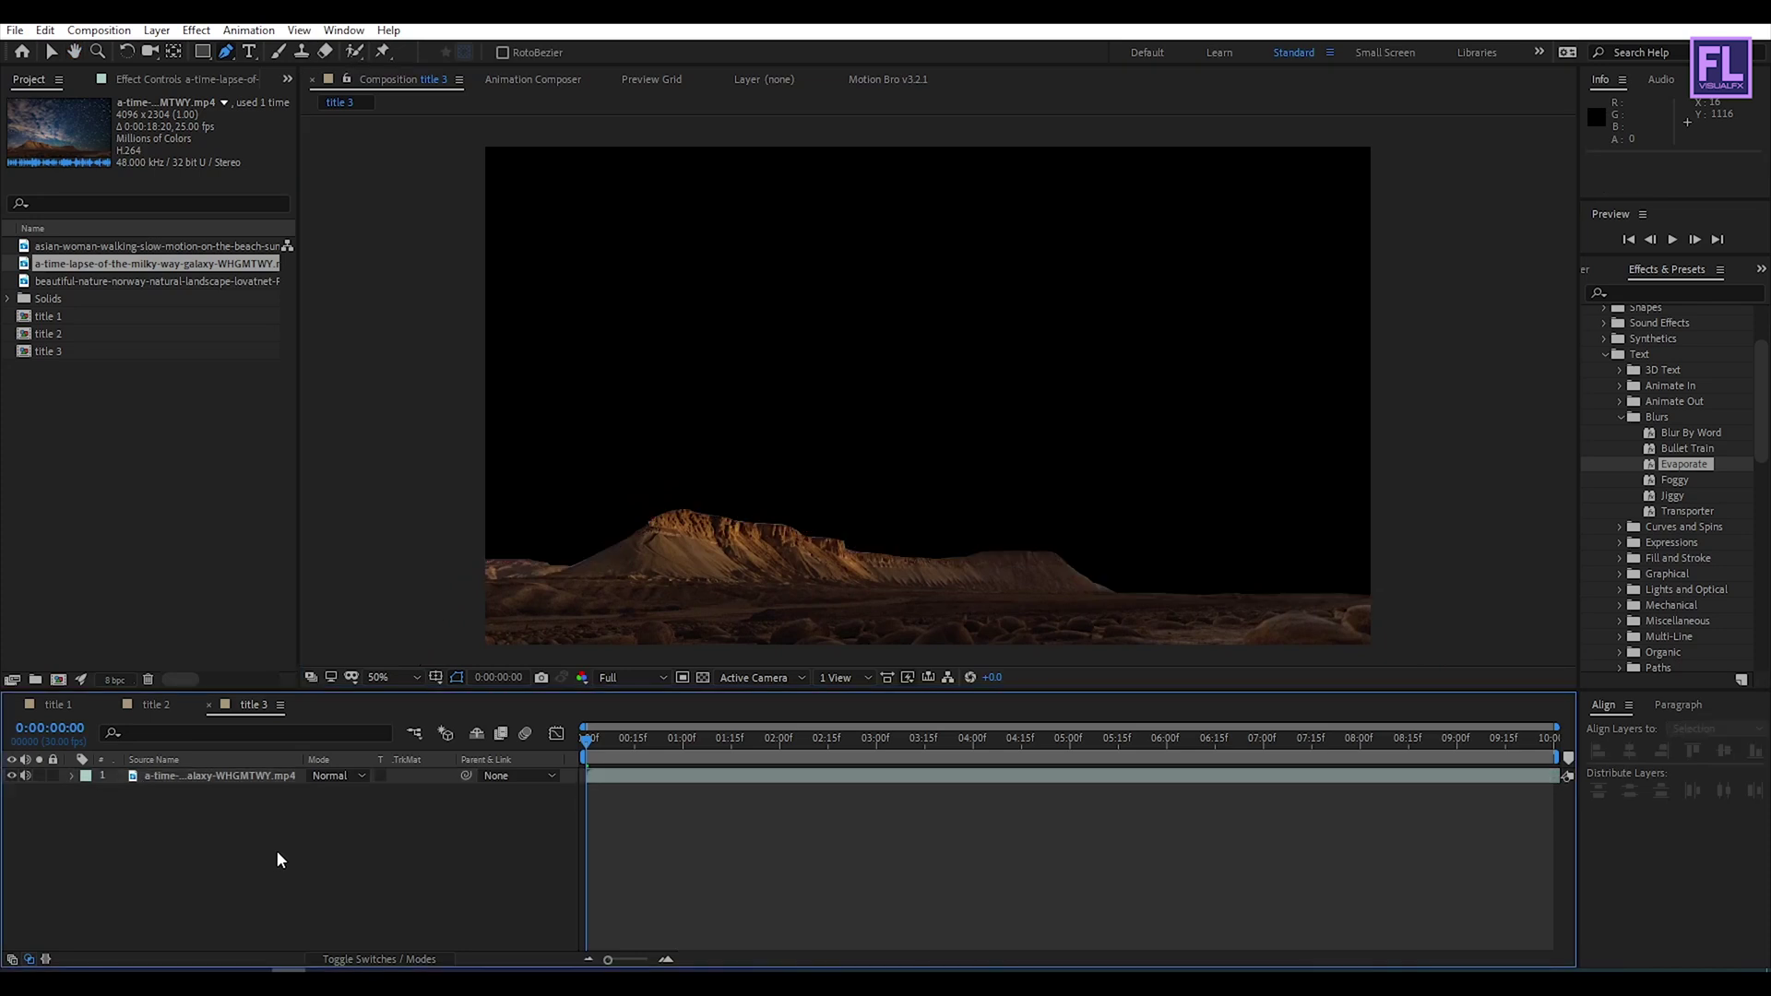
# Step: Duplicate the masked Milky Way layer and delete Mask 1 from the lower copy
pyautogui.moveTo(640, 734); pyautogui.dragTo(410, 782)
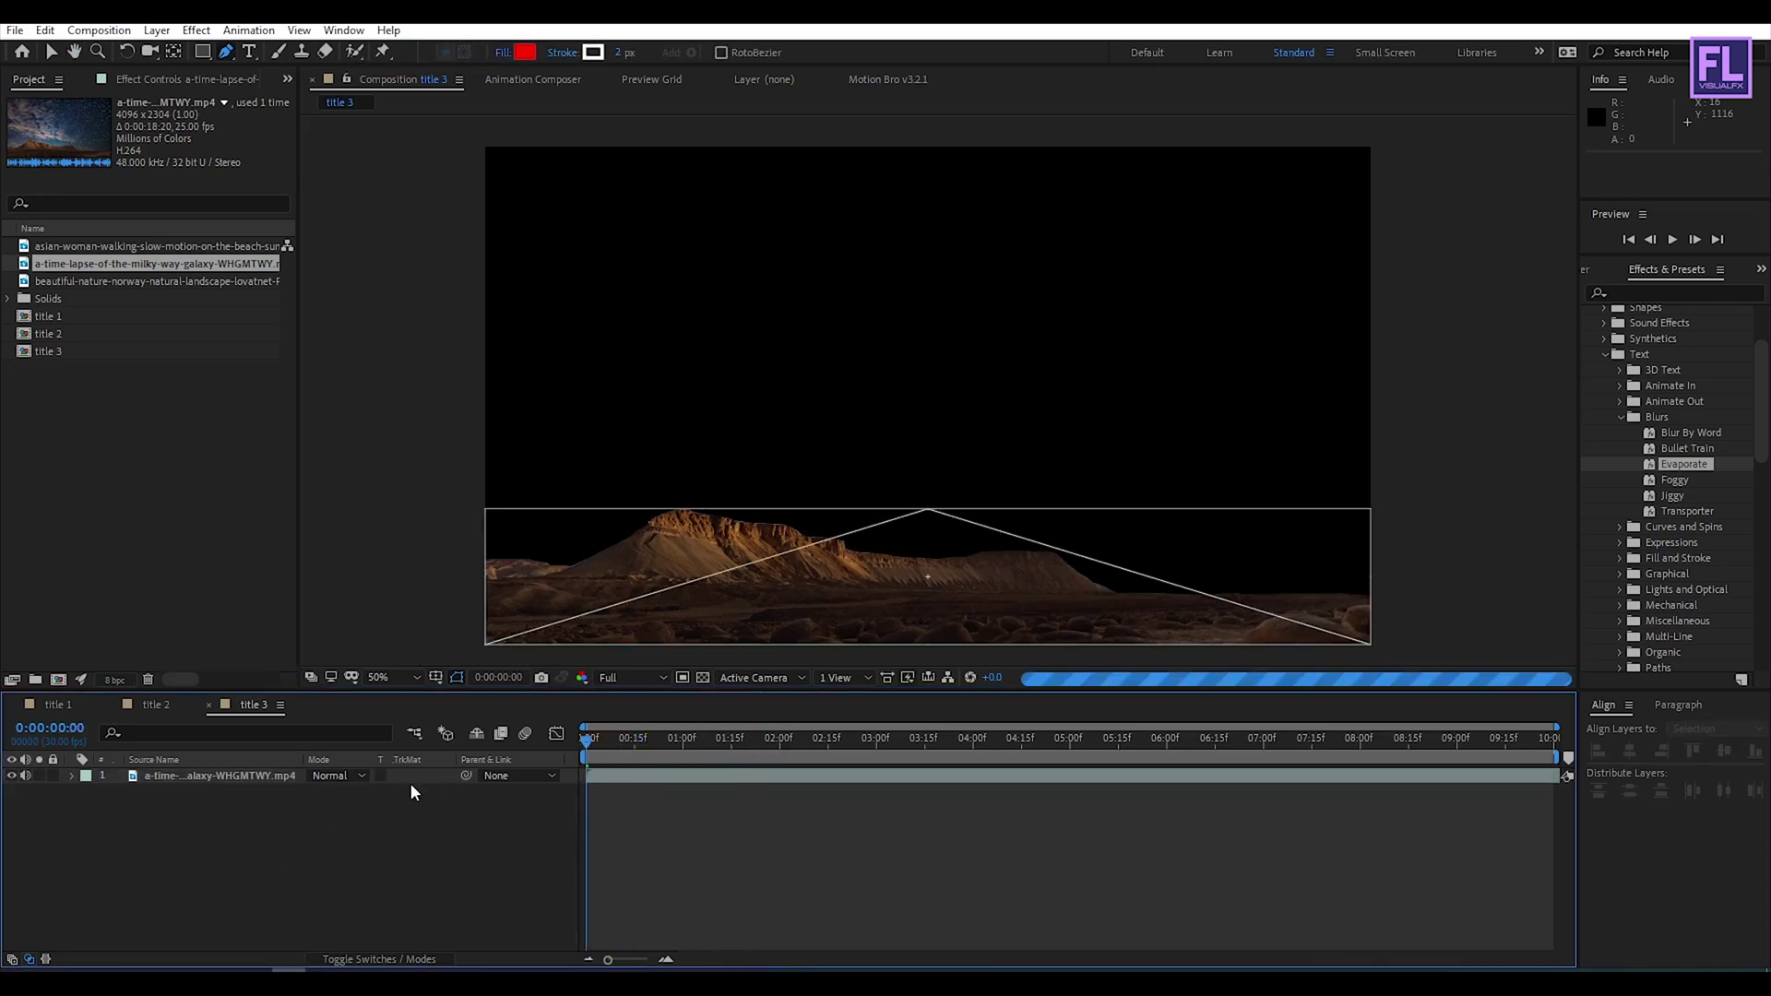
pyautogui.click(210, 776)
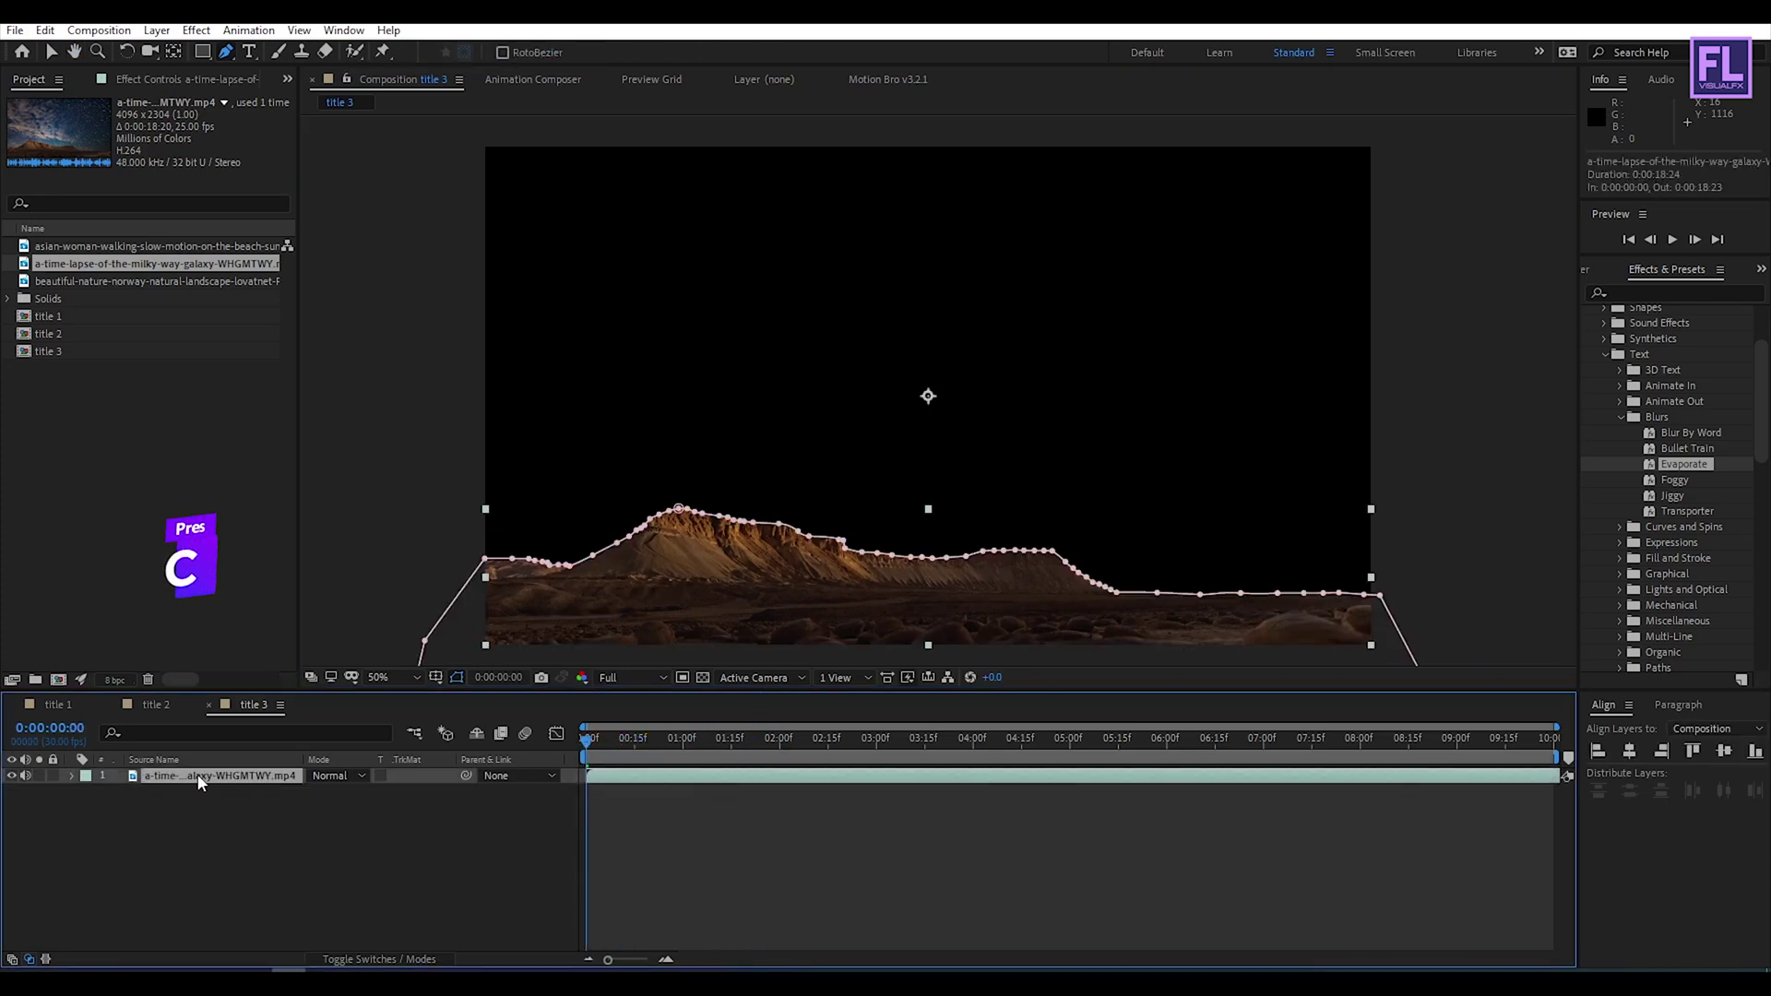
pyautogui.hotkey('ctrl', 'd')
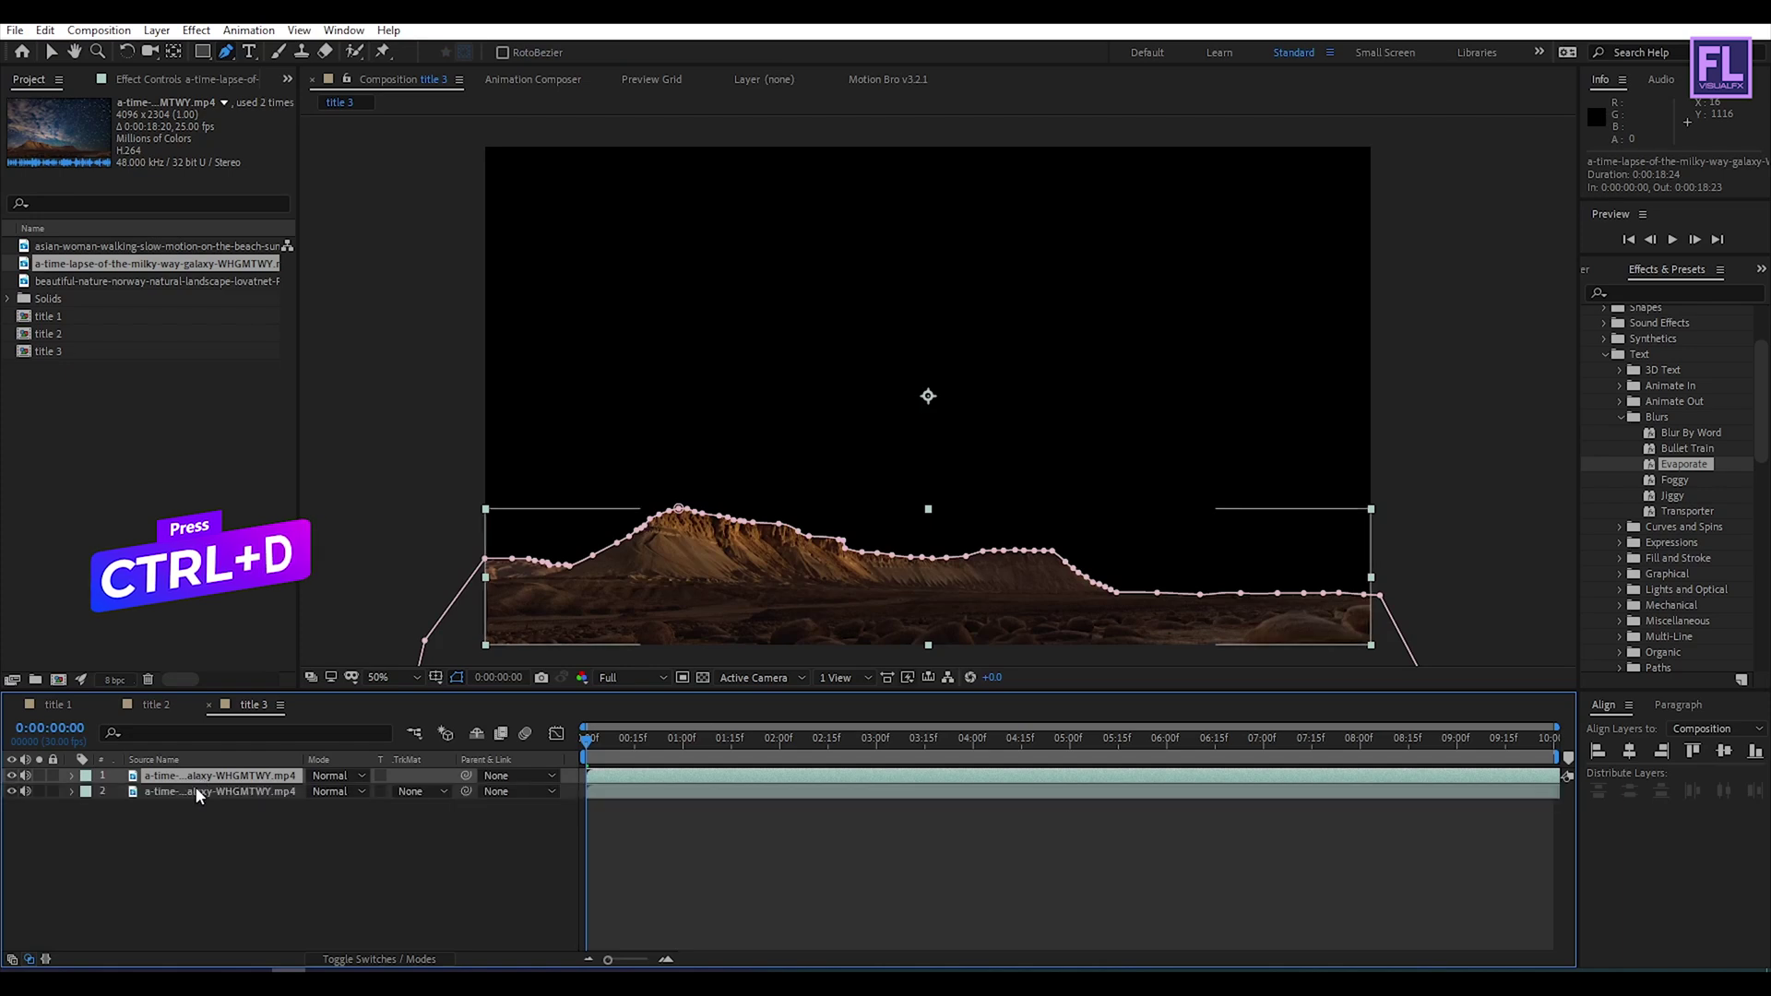
pyautogui.click(187, 795)
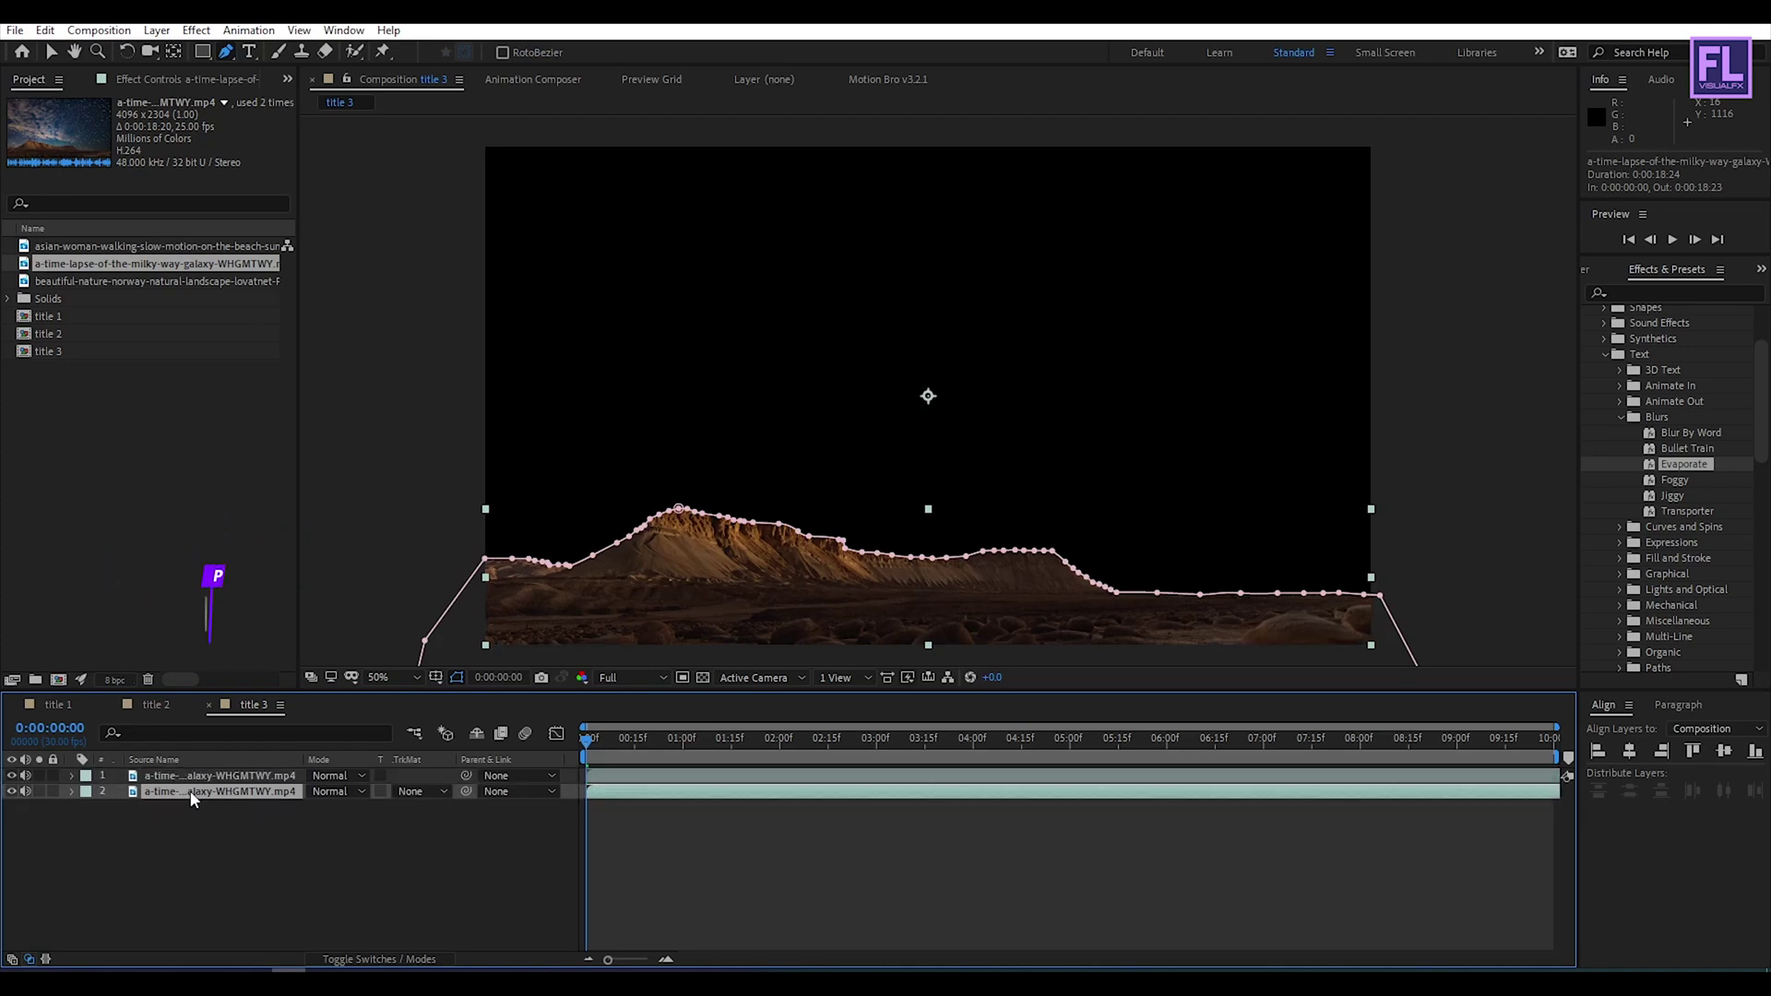
pyautogui.press('m')
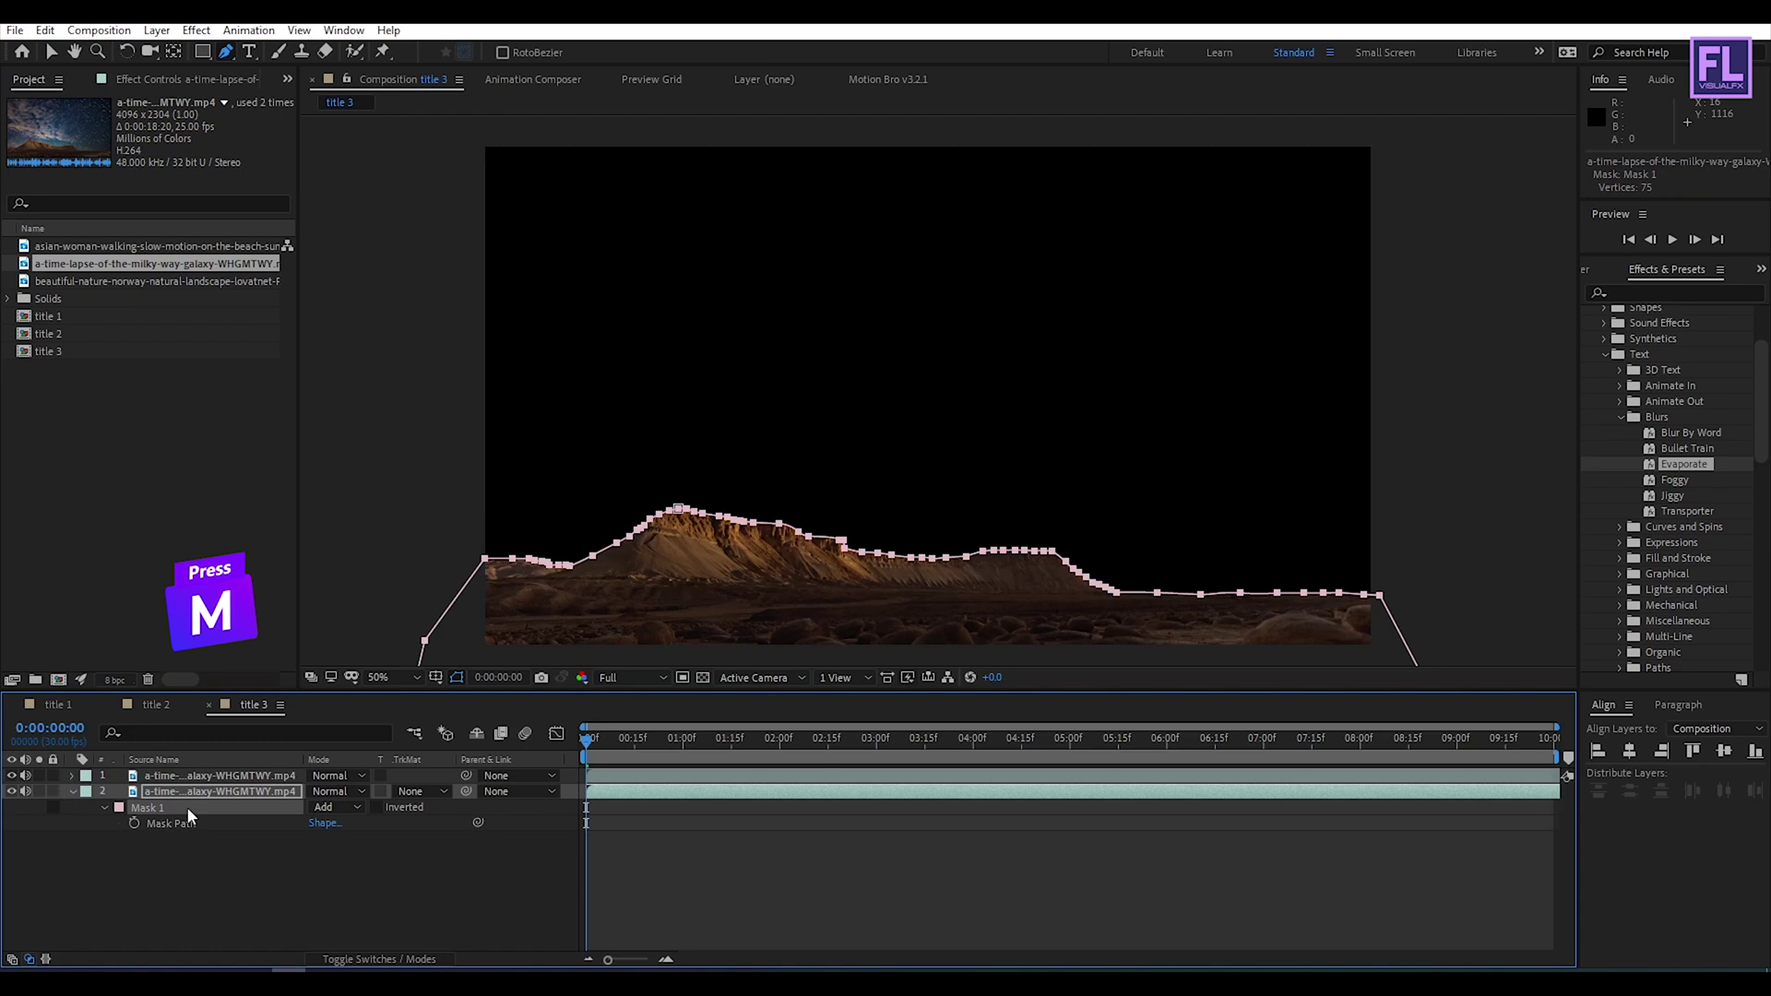
pyautogui.press('m')
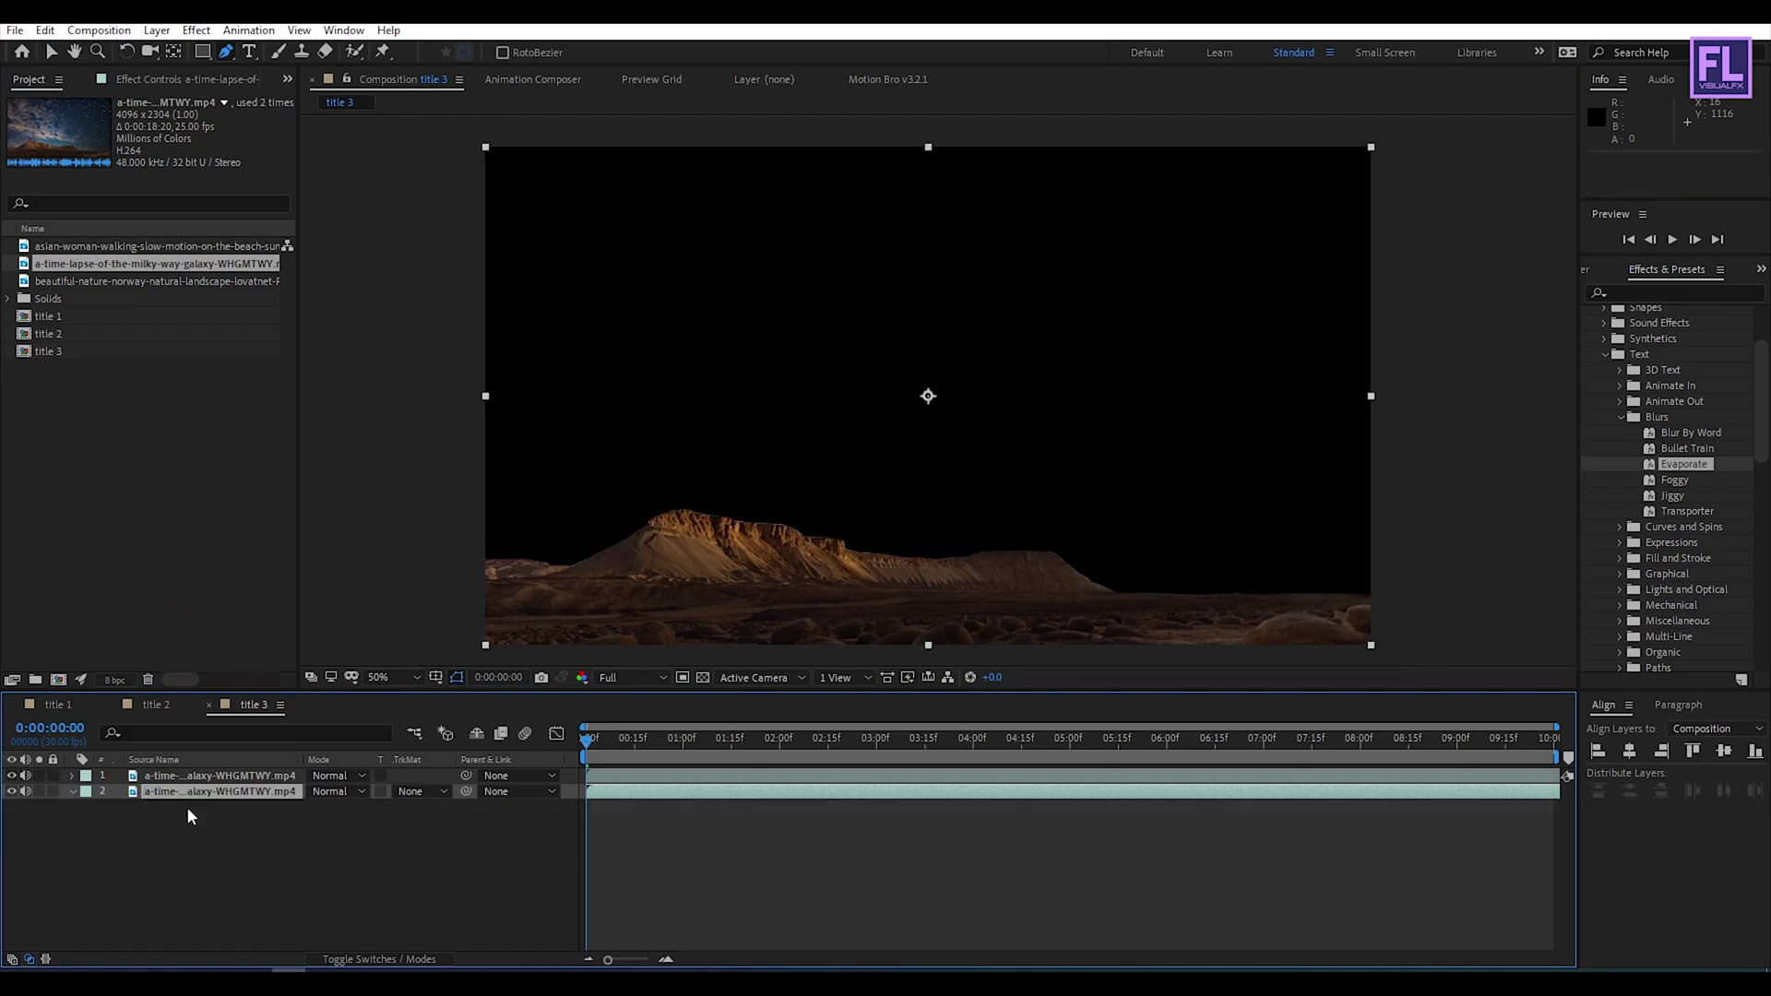
pyautogui.click(181, 841)
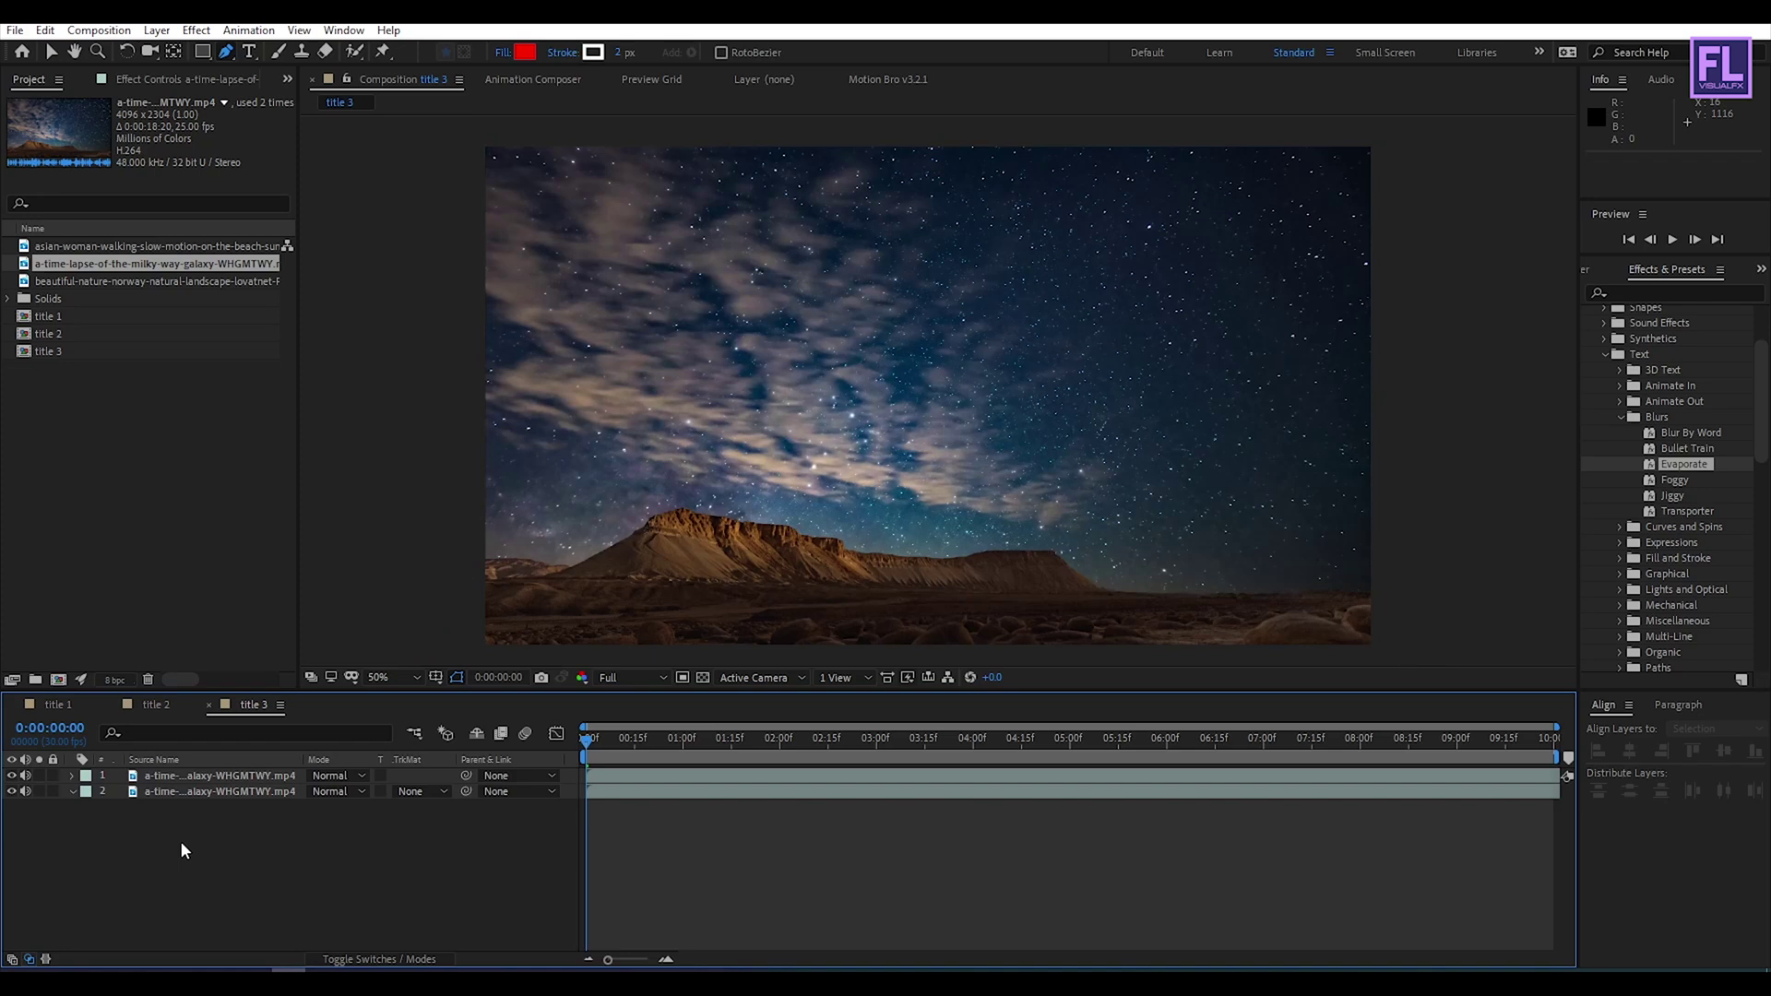
# Step: Create a text layer reading "CINEMATIC" with "TITLE" on a second line
pyautogui.rightClick(180, 839)
pyautogui.moveTo(301, 641)
pyautogui.click(488, 666)
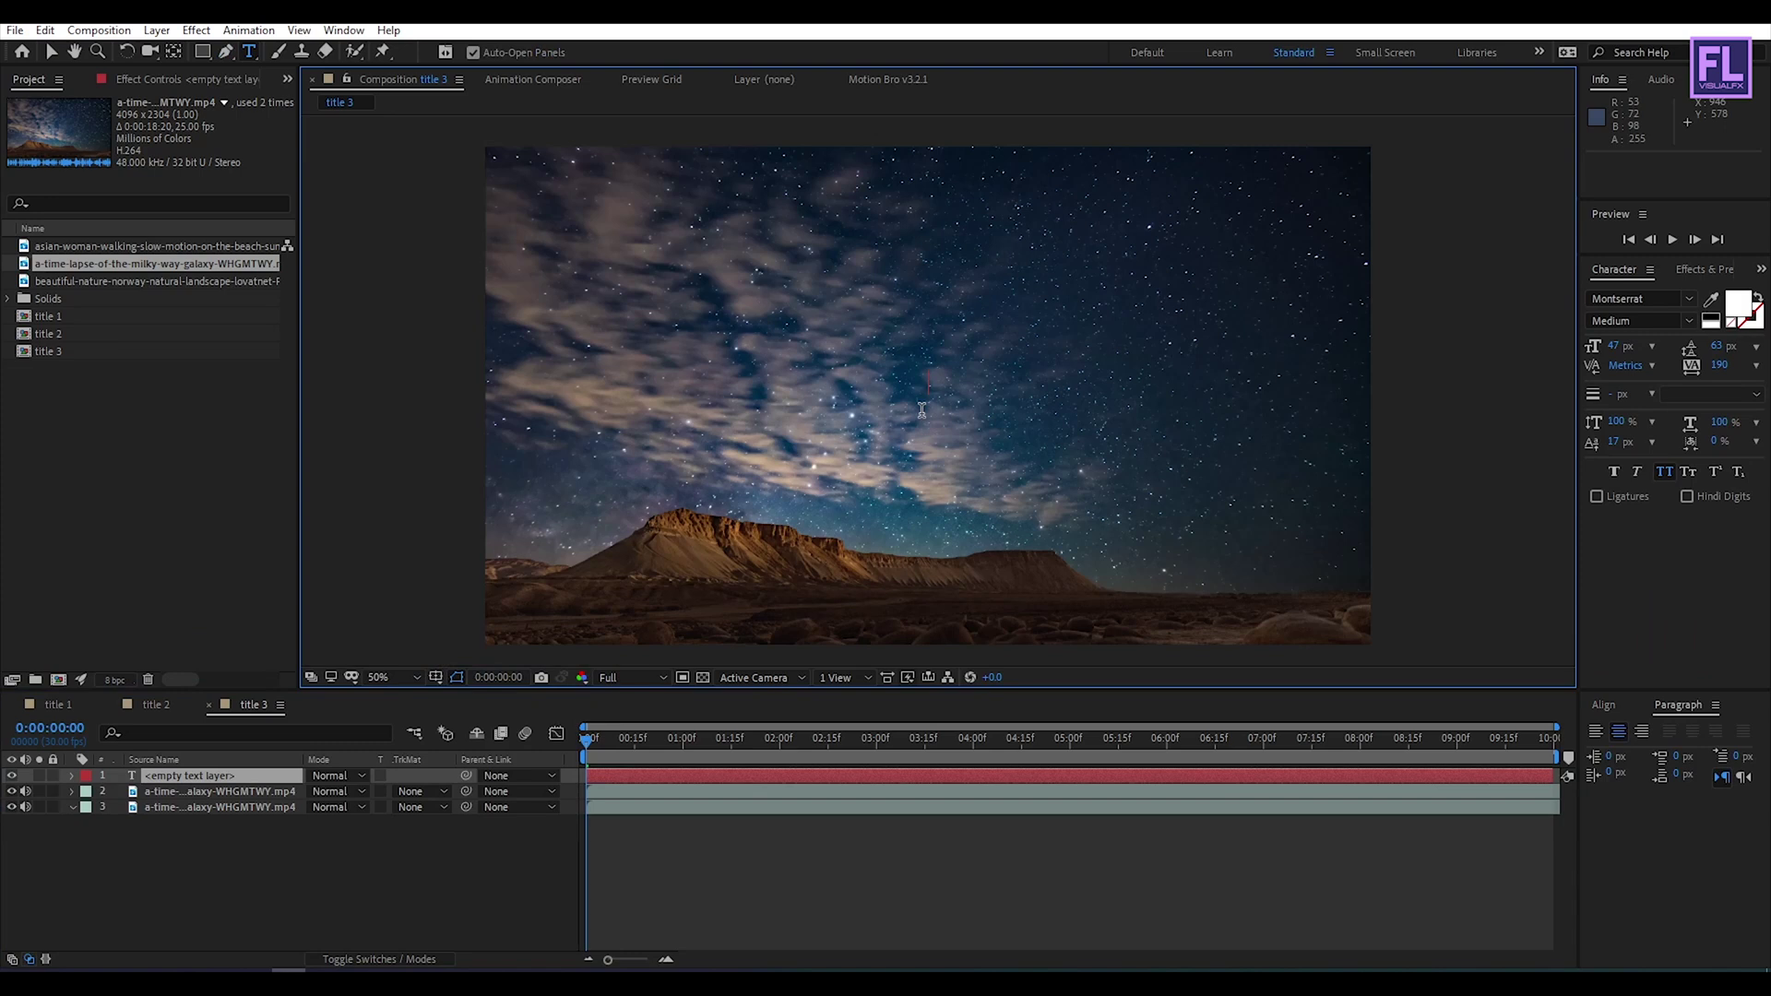
pyautogui.write('CINEMATIC')
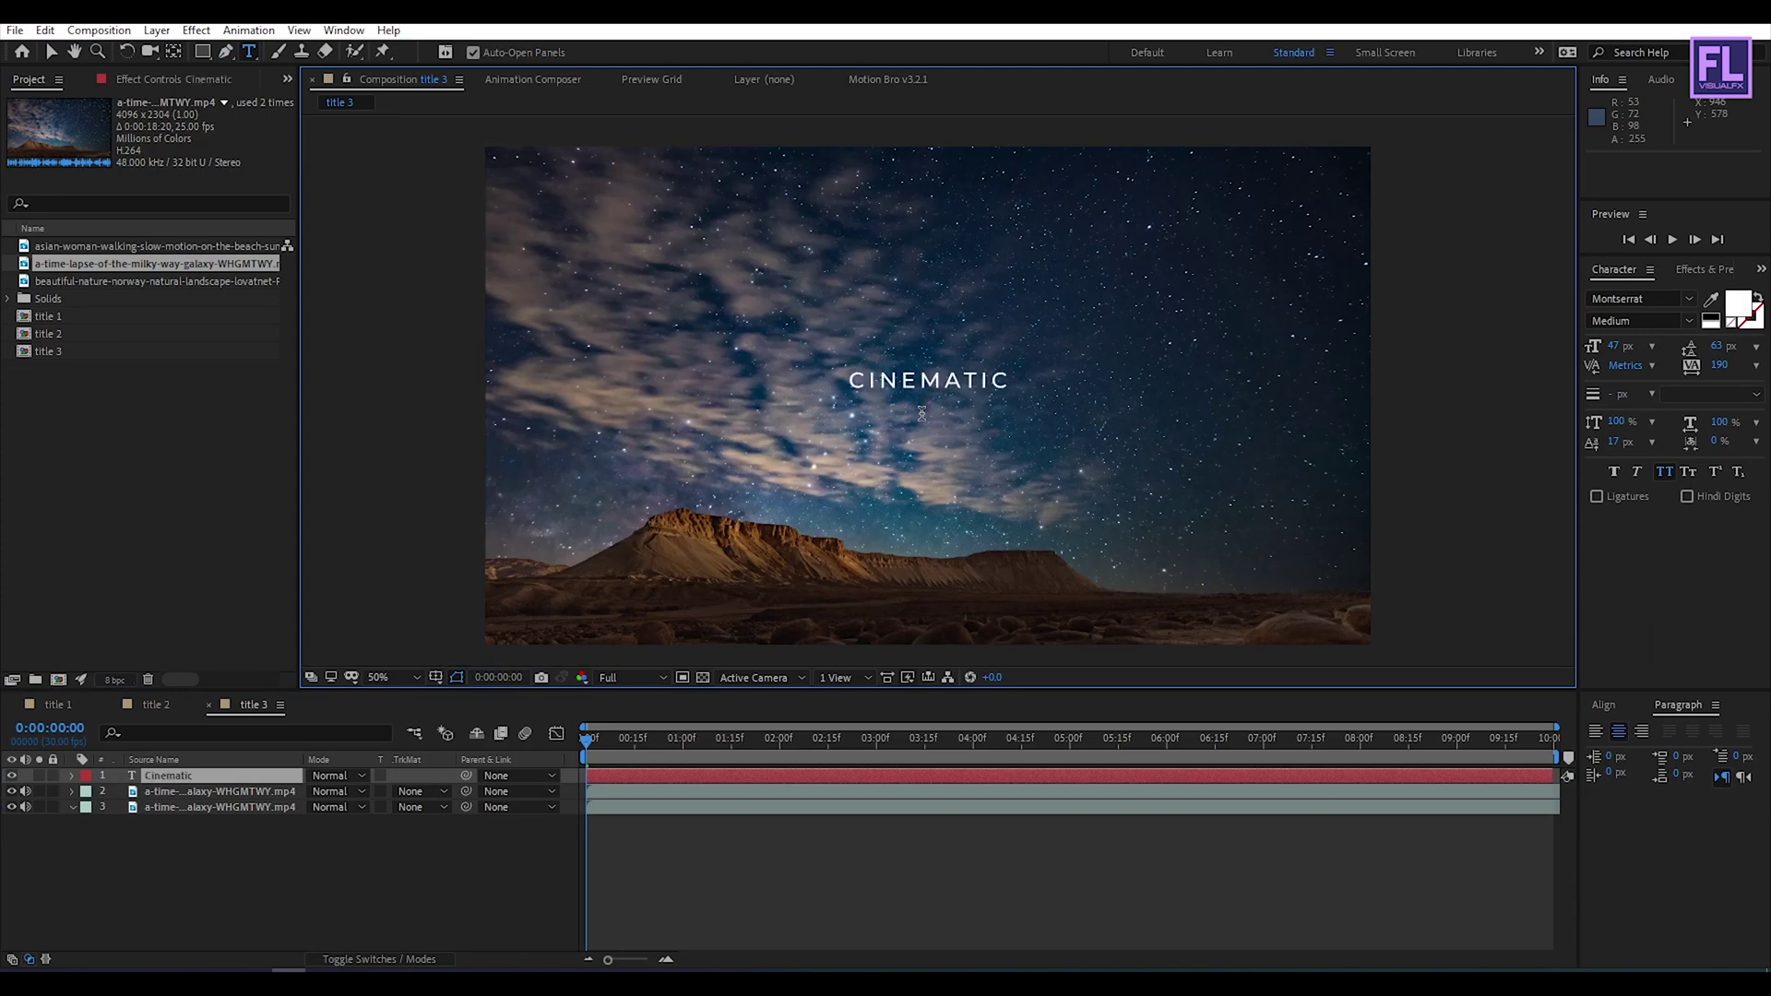
# Step: Set the word CINEMATIC to the Anton font and enlarge it to span most of the frame's width
pyautogui.moveTo(846, 380); pyautogui.dragTo(1010, 380)
pyautogui.click(1638, 298)
pyautogui.write('anto')
pyautogui.press('Return')
pyautogui.moveTo(1616, 346)
pyautogui.mouseDown()
pyautogui.moveTo(1646, 350)
pyautogui.moveTo(1575, 359)
pyautogui.moveTo(1626, 361)
pyautogui.mouseUp()
# Step: Set the word TITLE to Corbel Light at 101 px
pyautogui.click(972, 420)
pyautogui.doubleClick(972, 420)
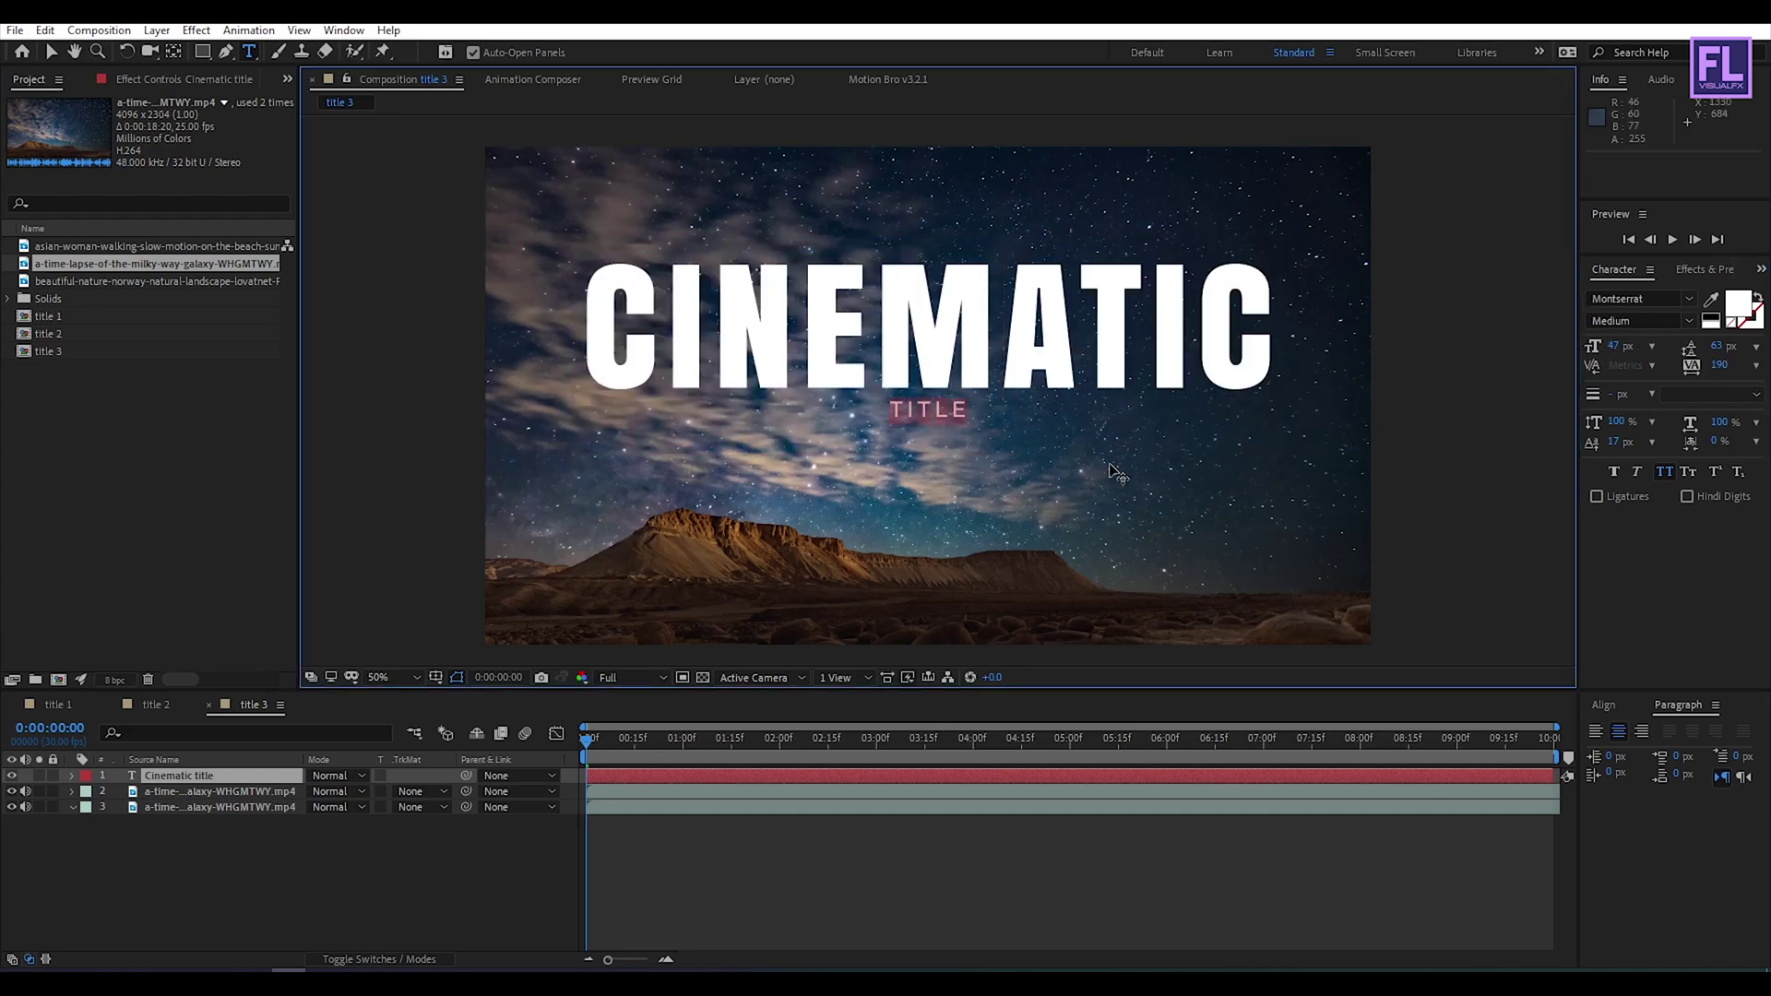
pyautogui.click(1656, 298)
pyautogui.write('Corbel')
pyautogui.press('Return')
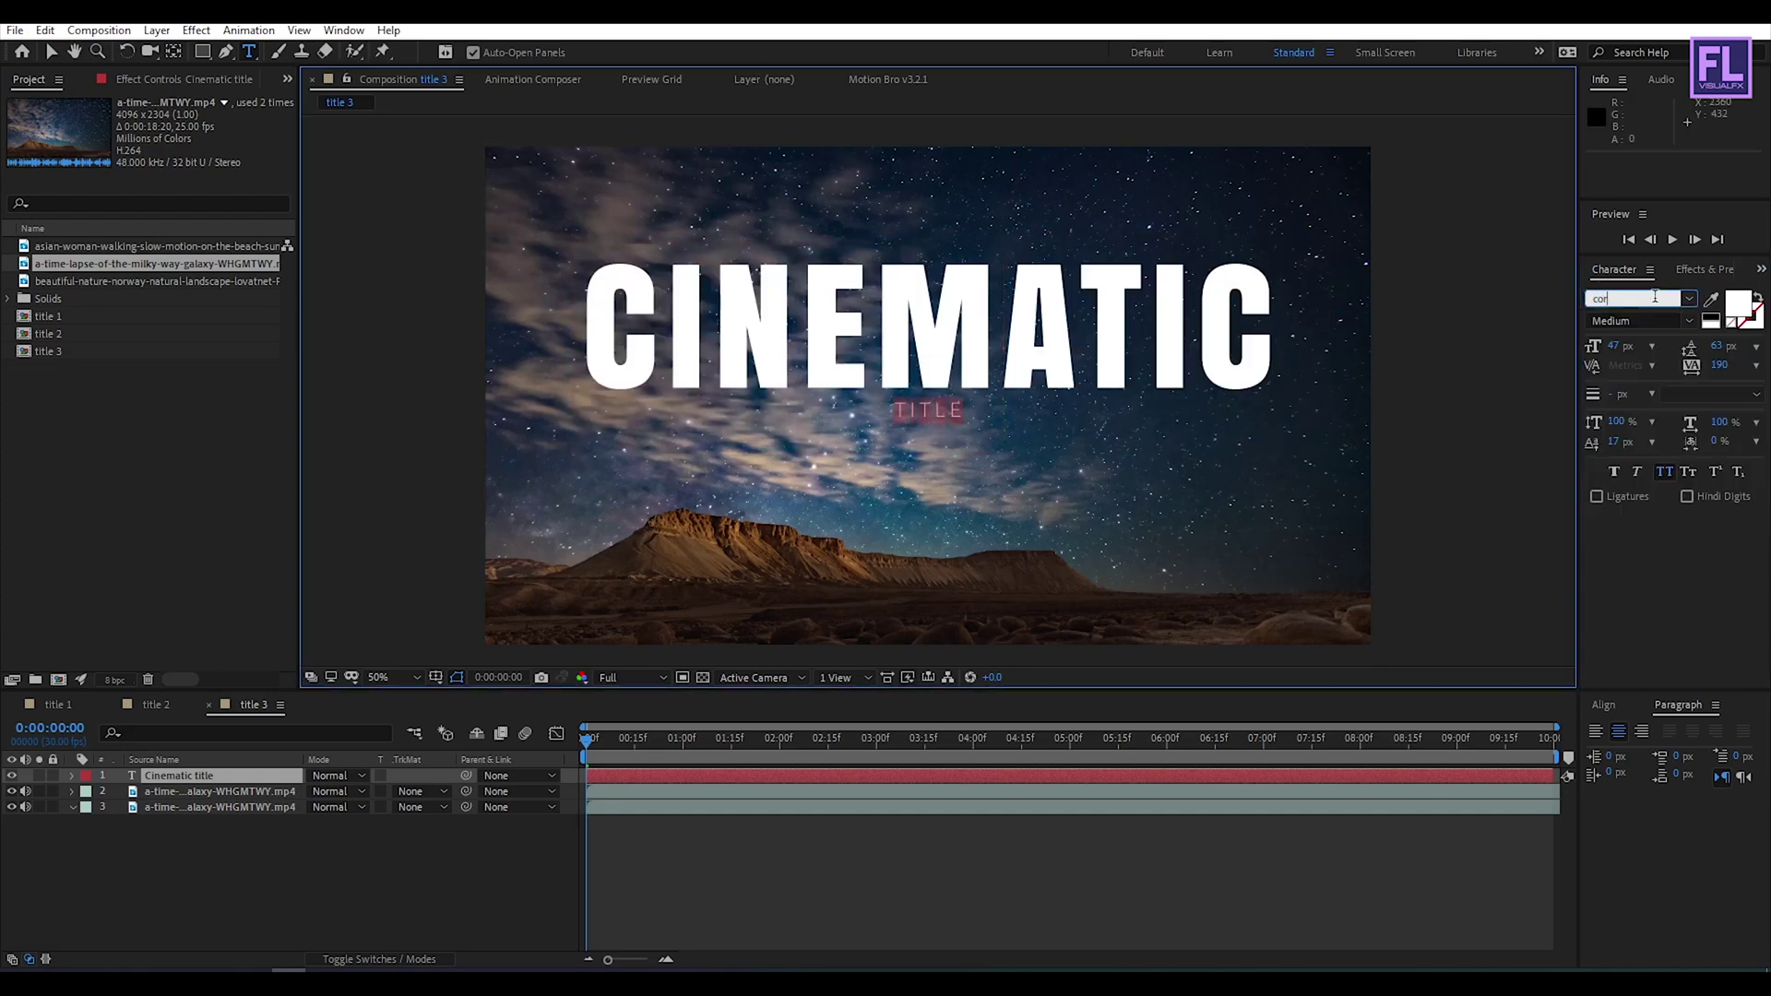
pyautogui.moveTo(1617, 346); pyautogui.dragTo(1628, 346)
pyautogui.click(363, 878)
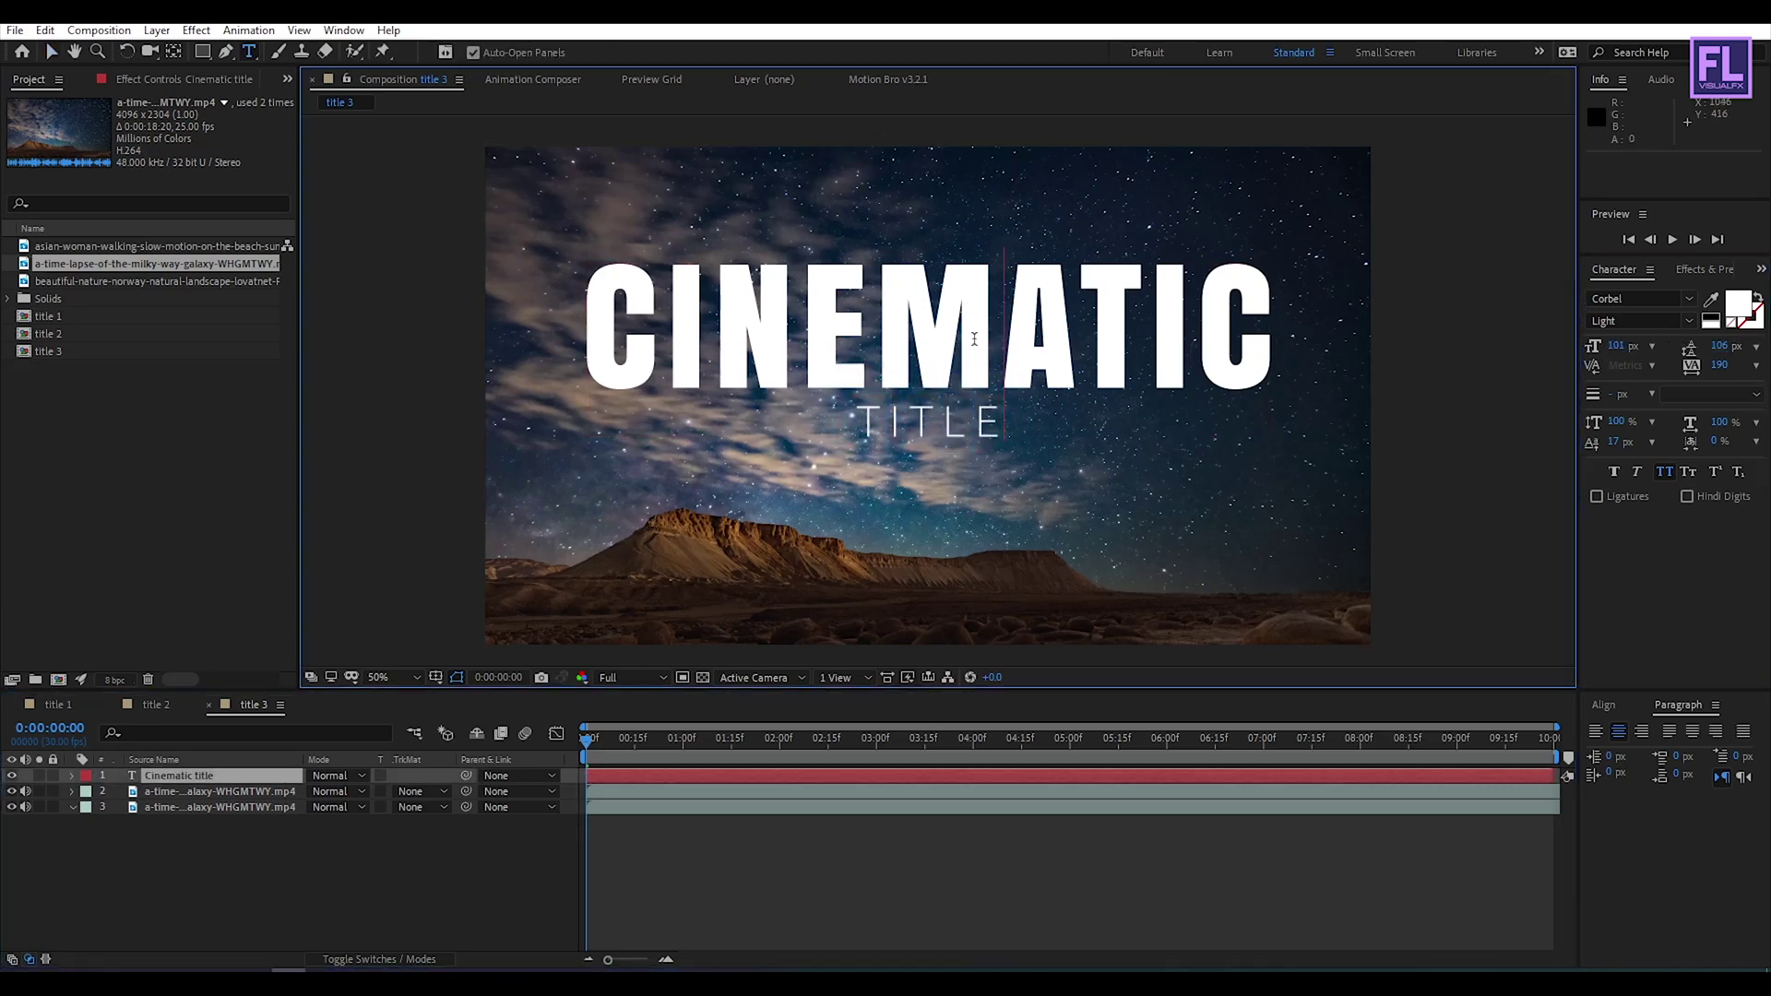
# Step: Center the Cinematic title layer vertically in the composition and move it between the two Milky Way layers
pyautogui.click(228, 776)
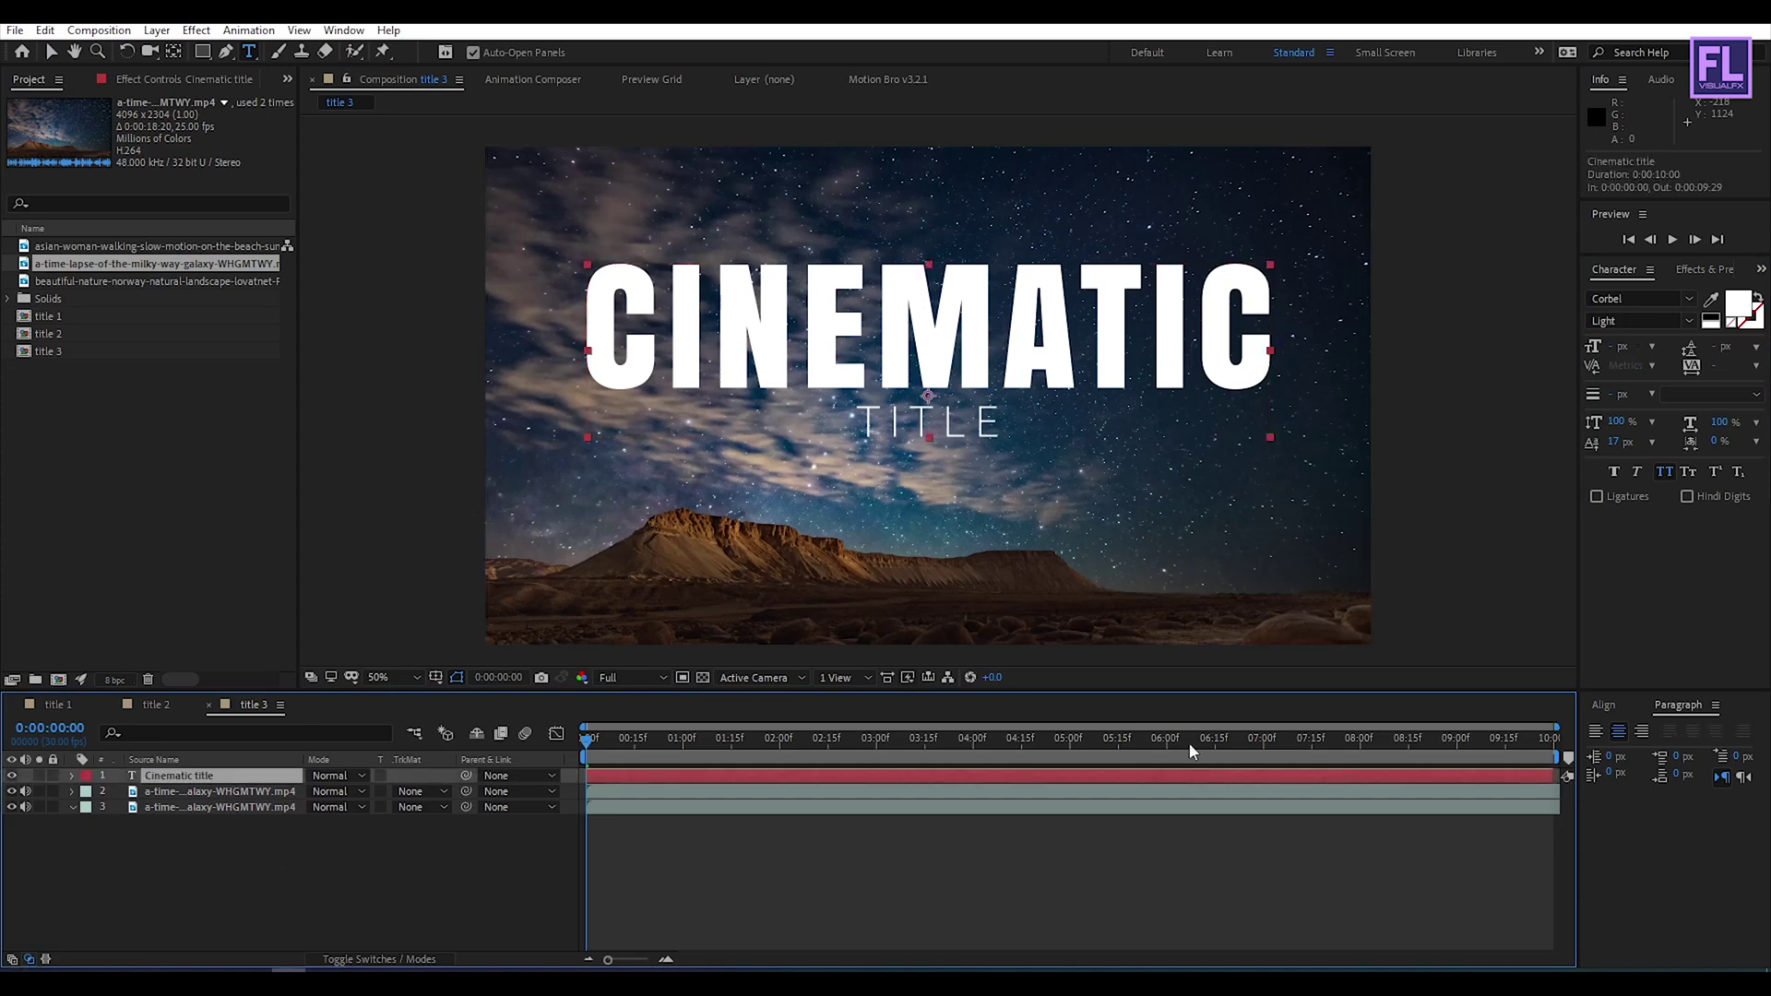
pyautogui.click(1602, 706)
pyautogui.click(1724, 752)
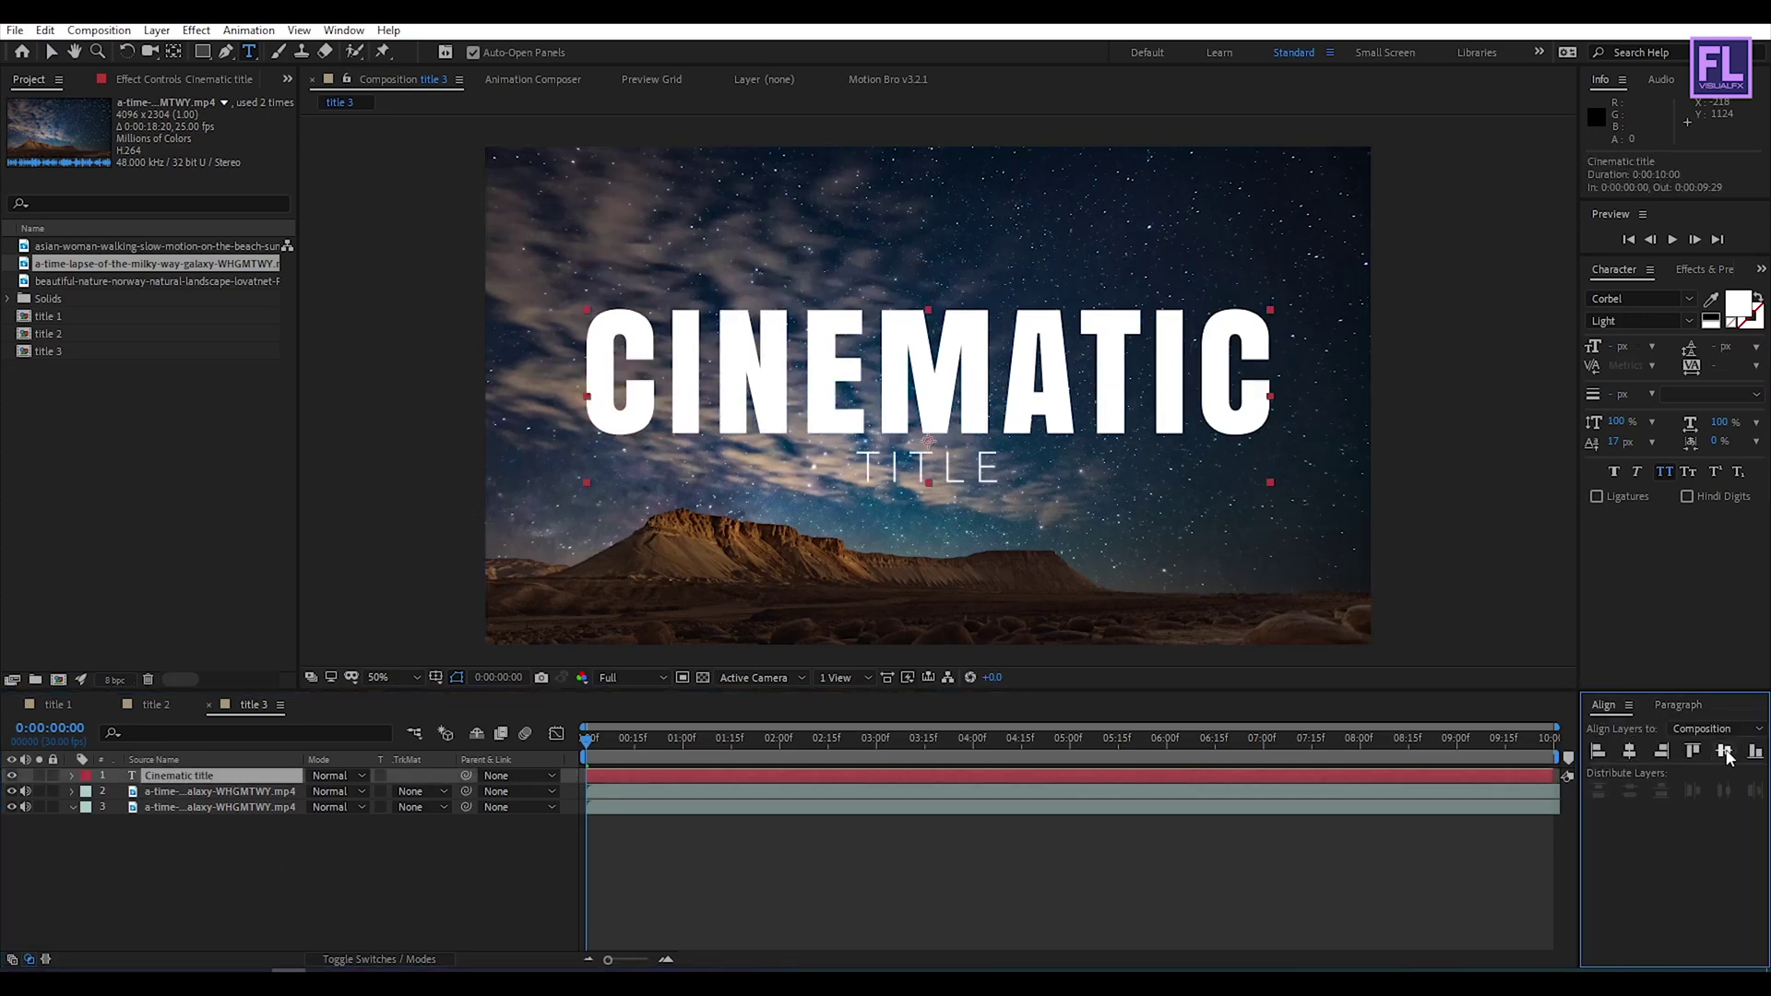
pyautogui.click(230, 830)
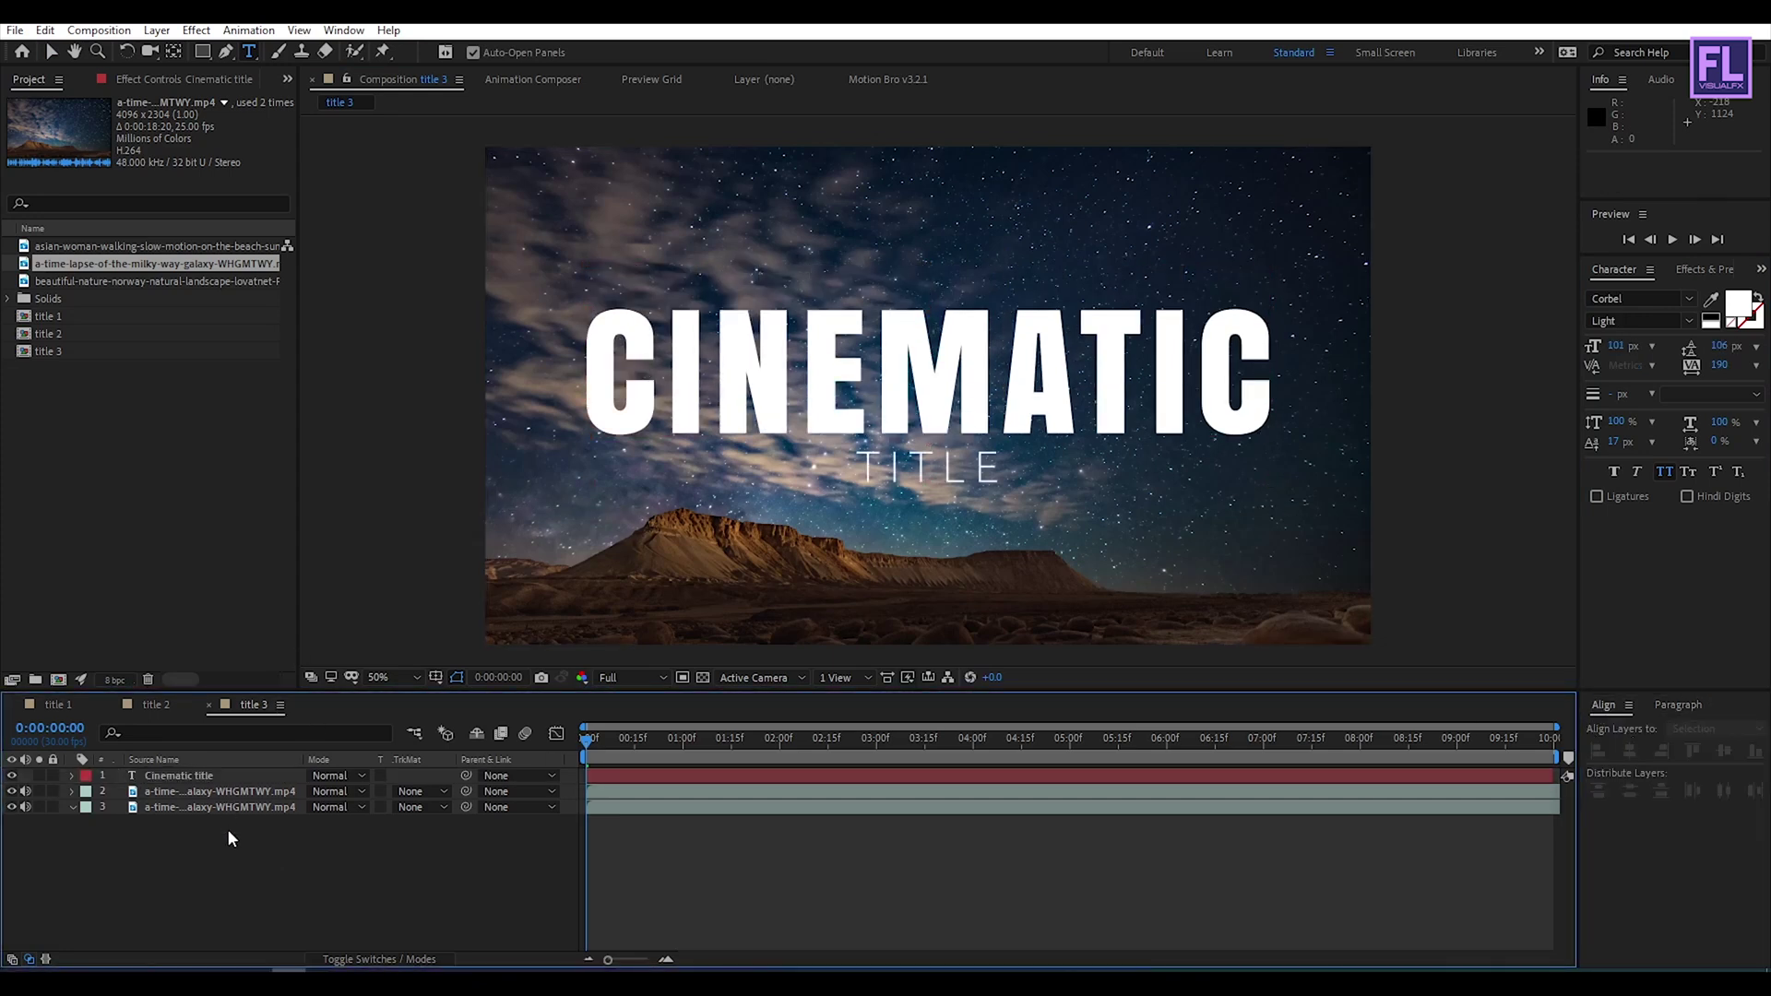
pyautogui.click(182, 777)
pyautogui.moveTo(181, 779); pyautogui.dragTo(203, 800)
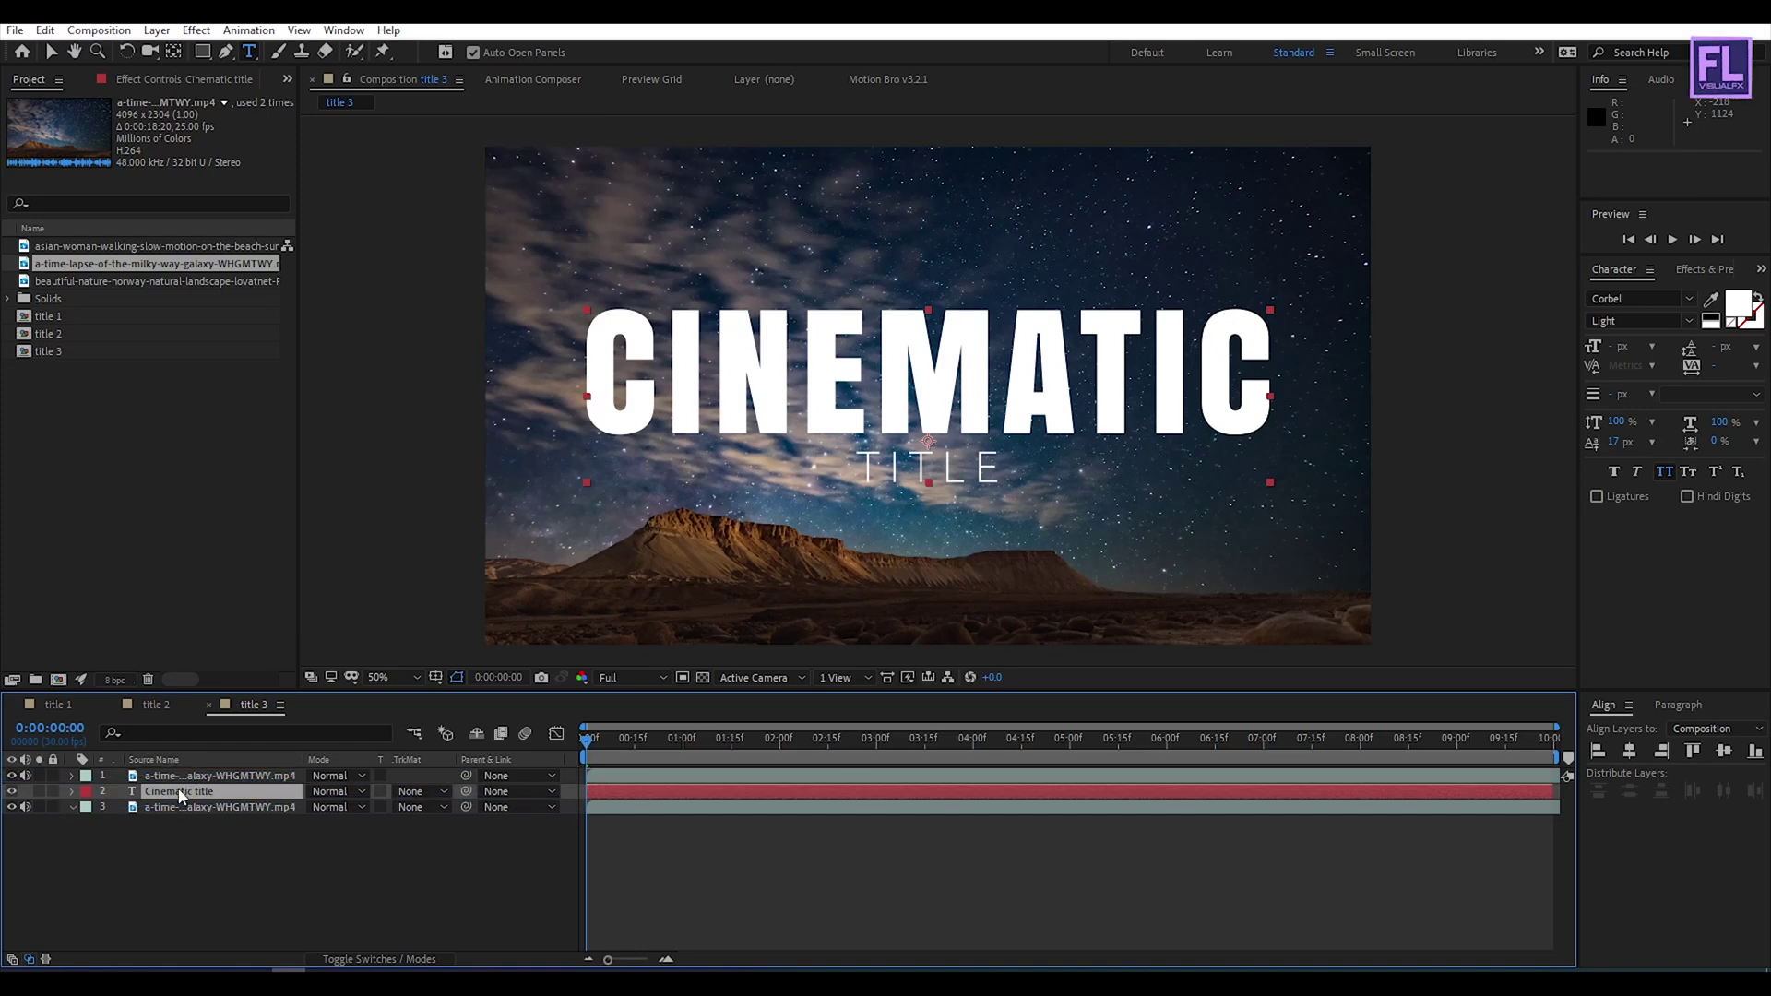
# Step: Animate the title's Position from 959.2, 1390.5 below the frame at 0:00:00:00 to its centred place at 0:00:05:01
pyautogui.press('p')
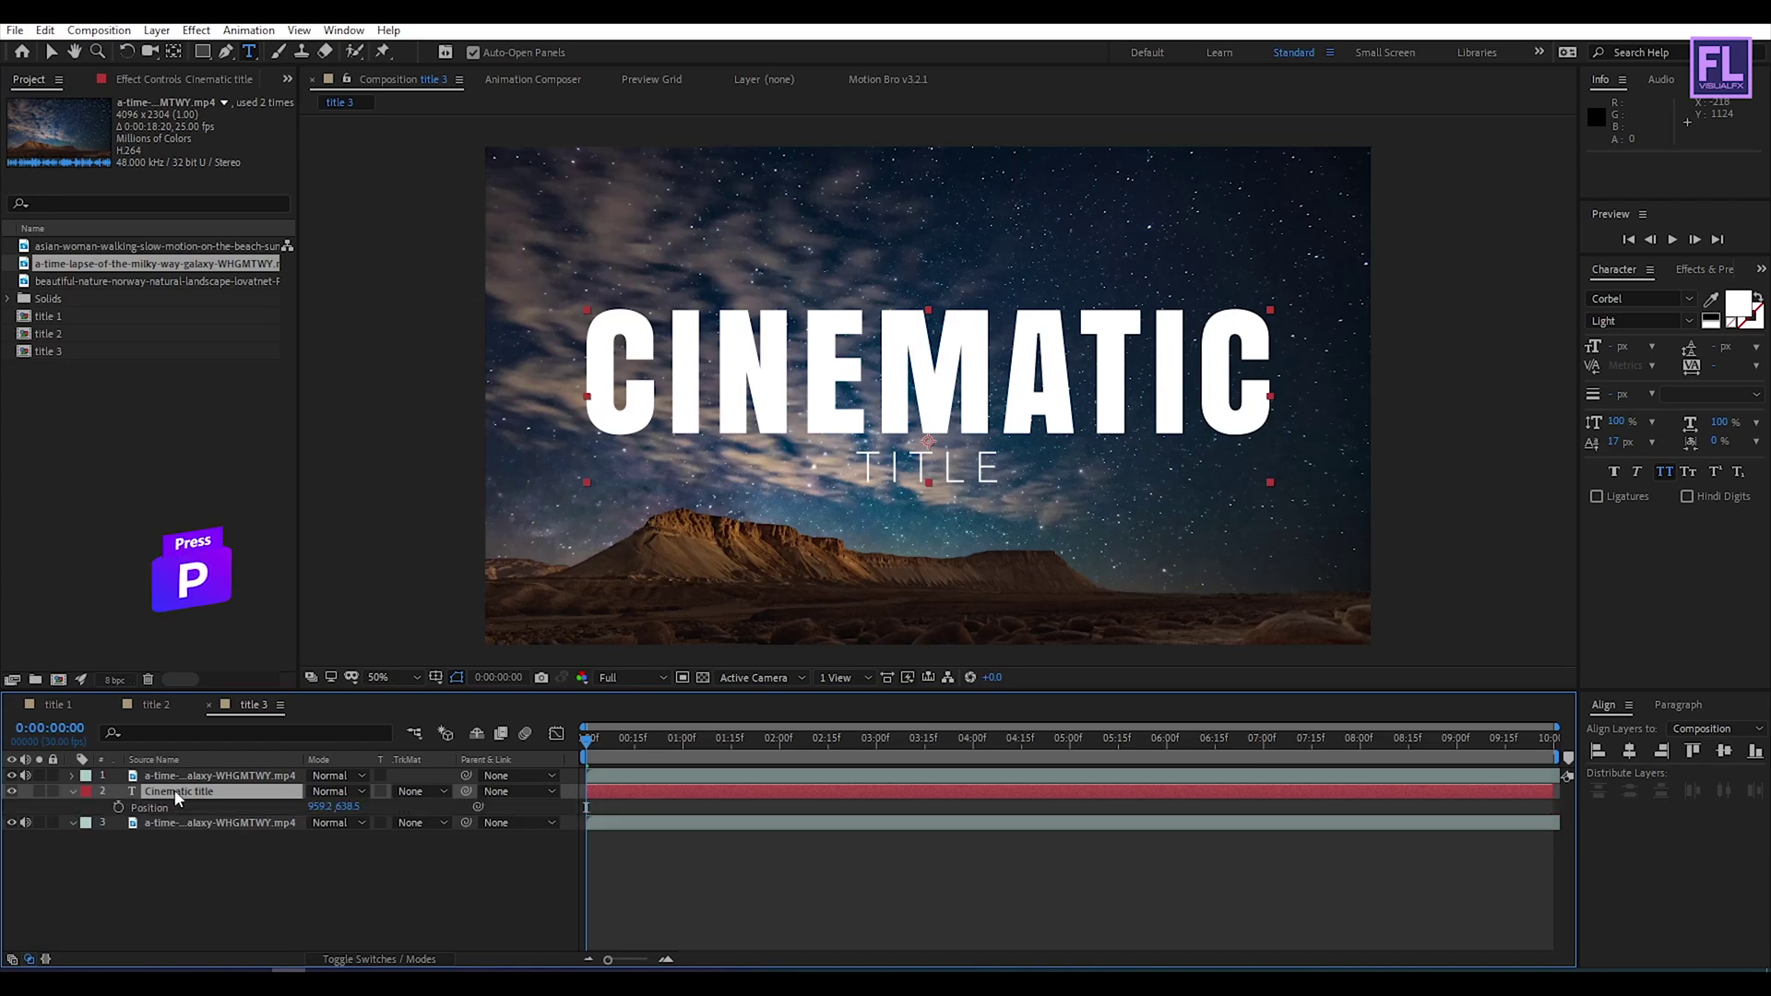
pyautogui.click(118, 808)
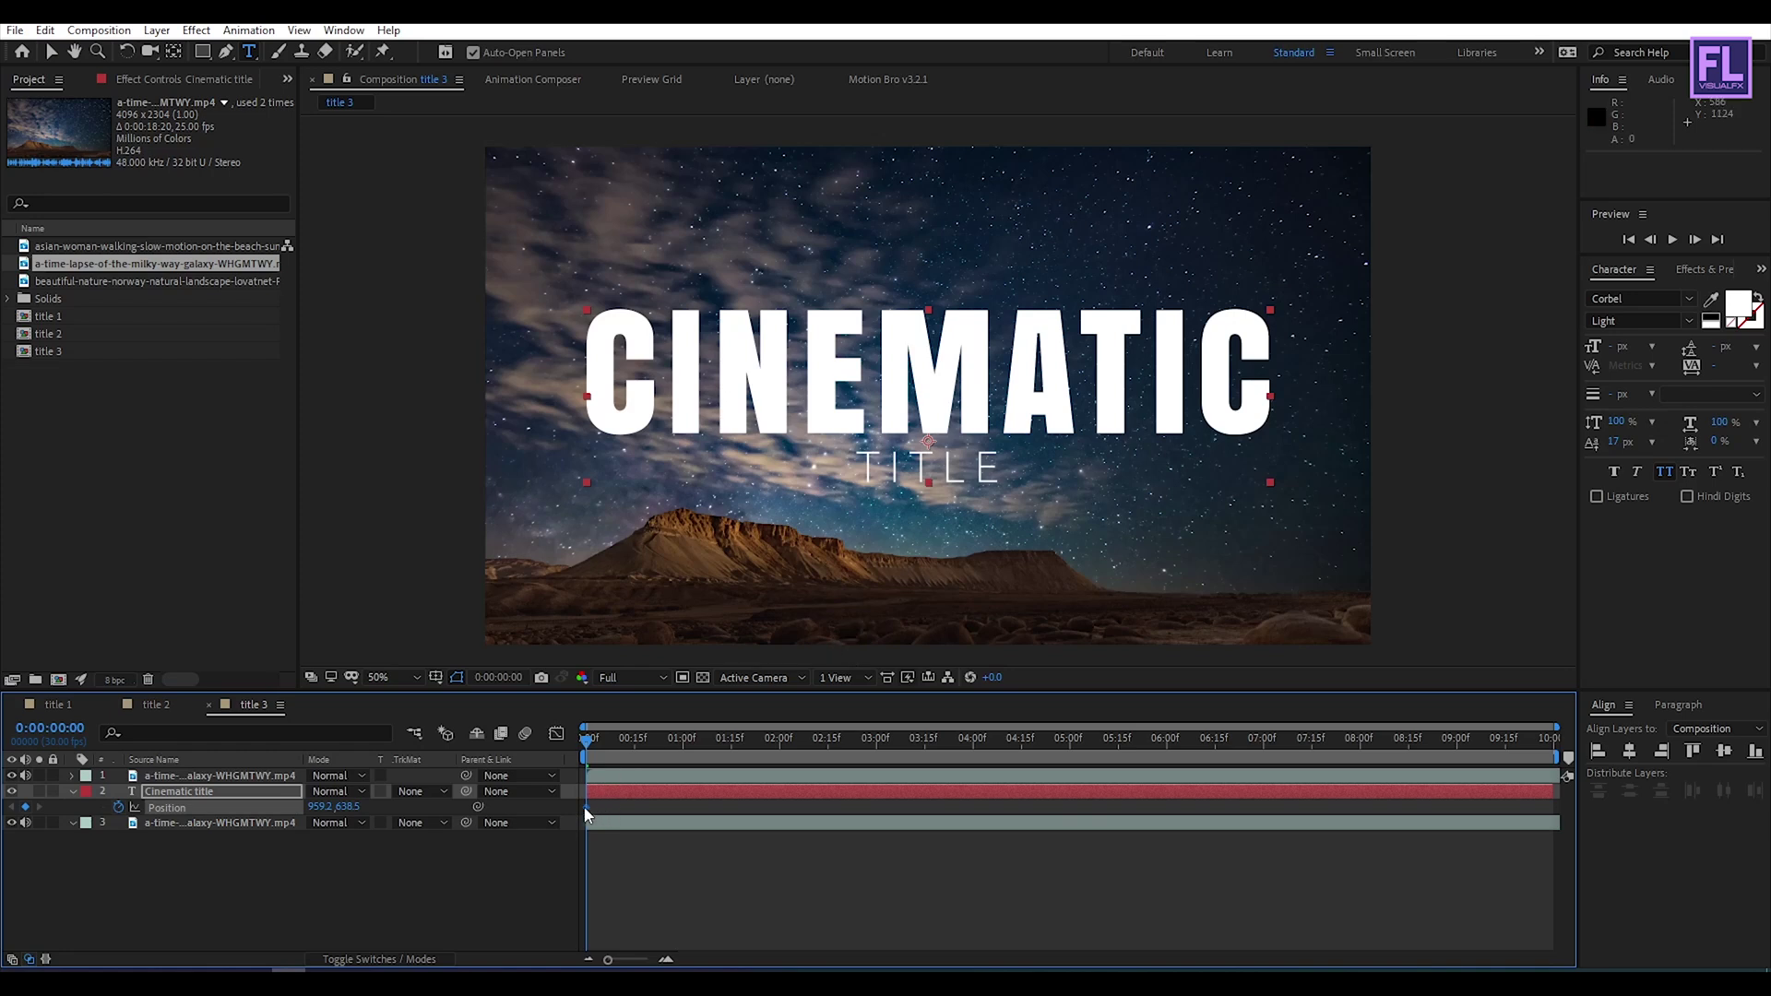
pyautogui.moveTo(587, 809); pyautogui.dragTo(903, 816)
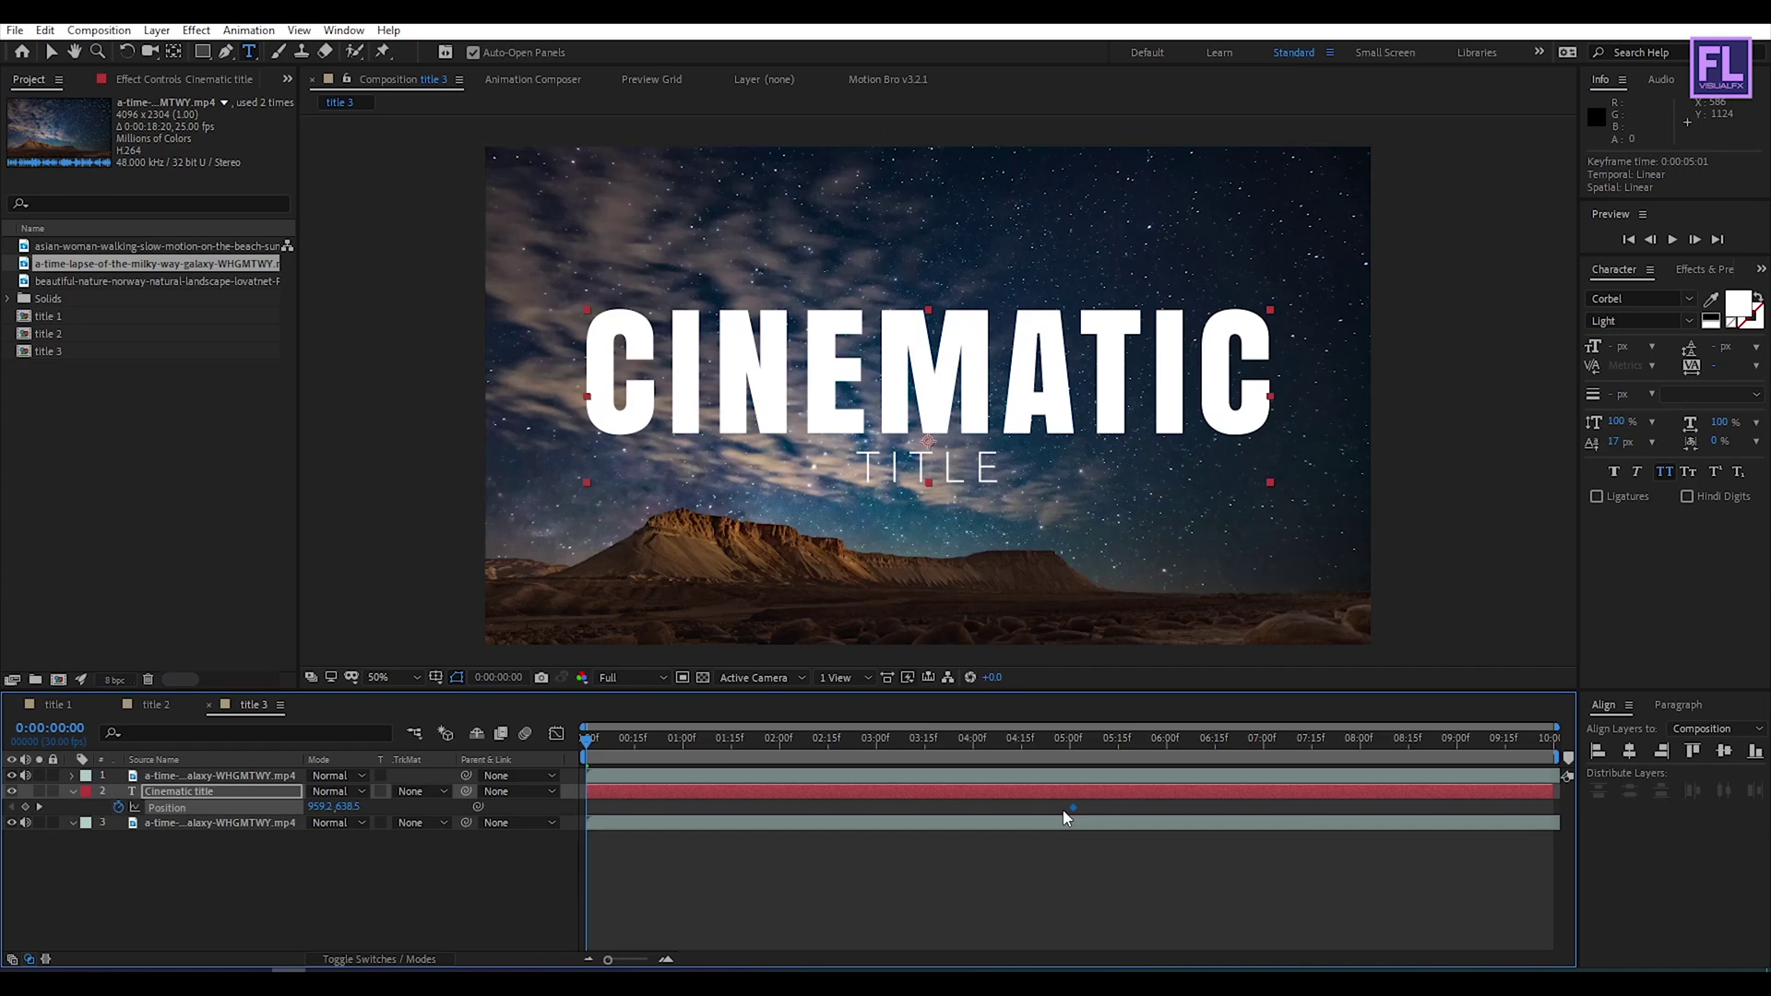
pyautogui.moveTo(591, 747); pyautogui.dragTo(578, 751)
pyautogui.press('v')
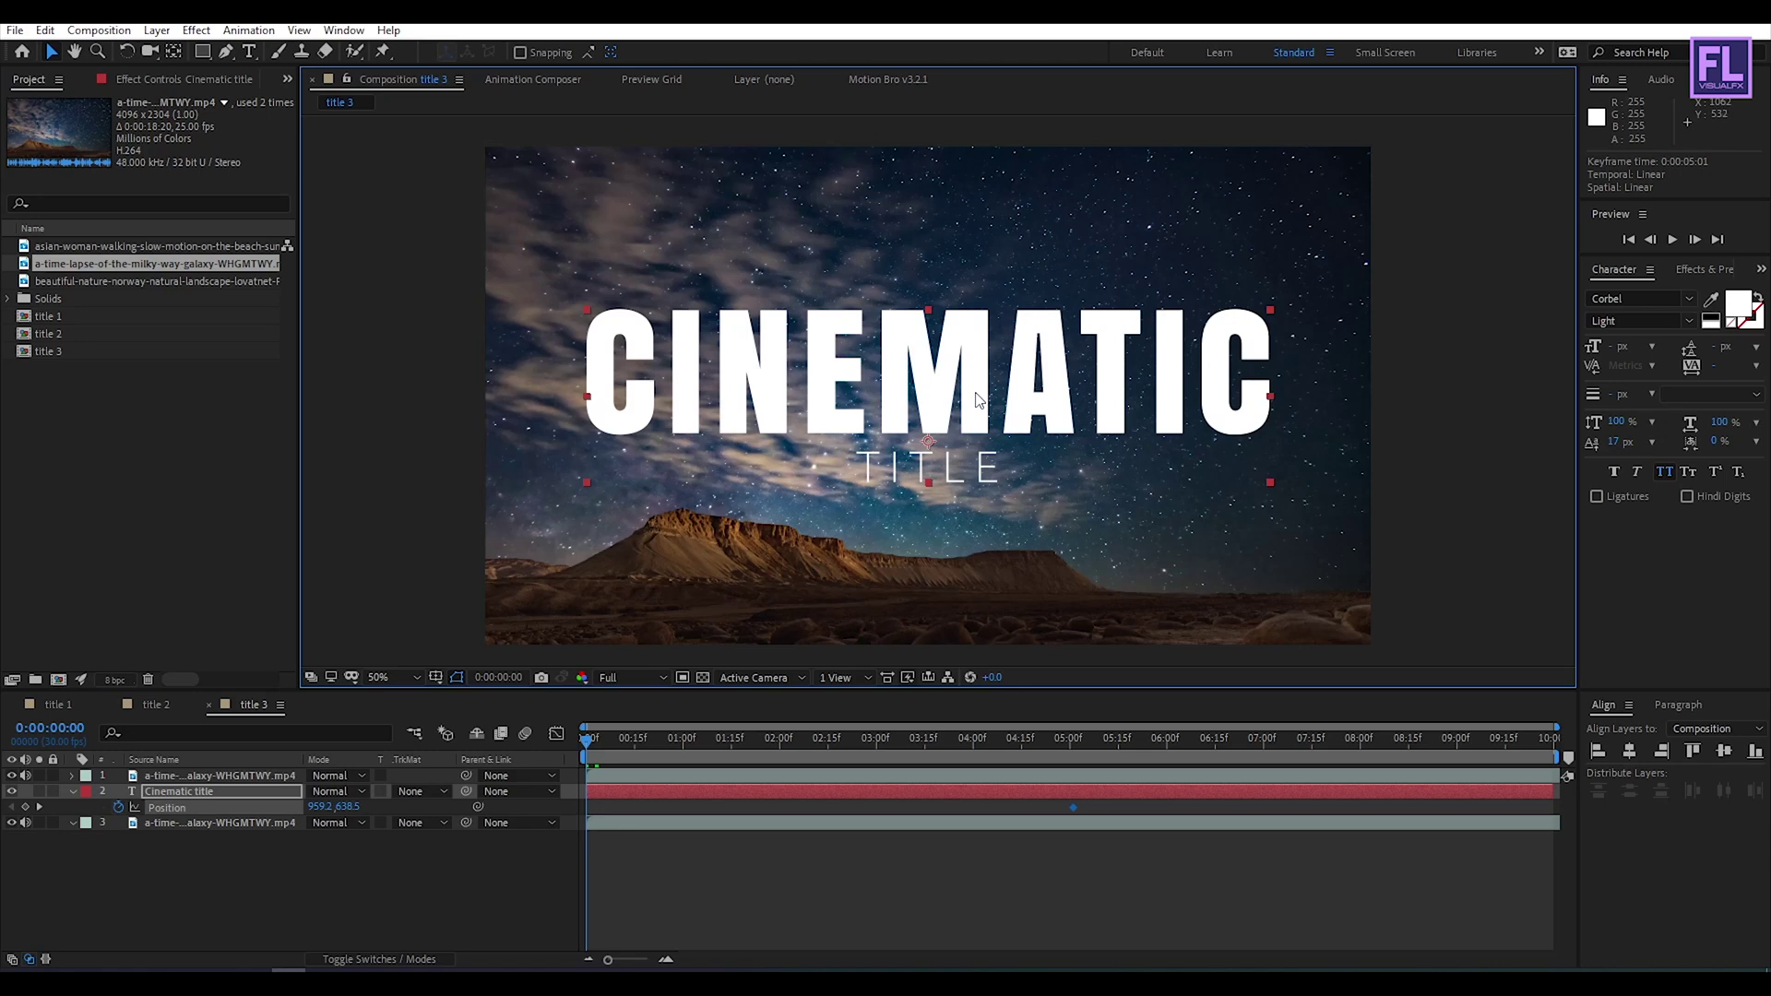
pyautogui.moveTo(979, 399); pyautogui.dragTo(952, 739)
# Step: Apply Easy Ease to both Position keyframes and lengthen the last keyframe's incoming handle in the speed graph for a slower stop
pyautogui.moveTo(1096, 810); pyautogui.dragTo(593, 820)
pyautogui.press('F9')
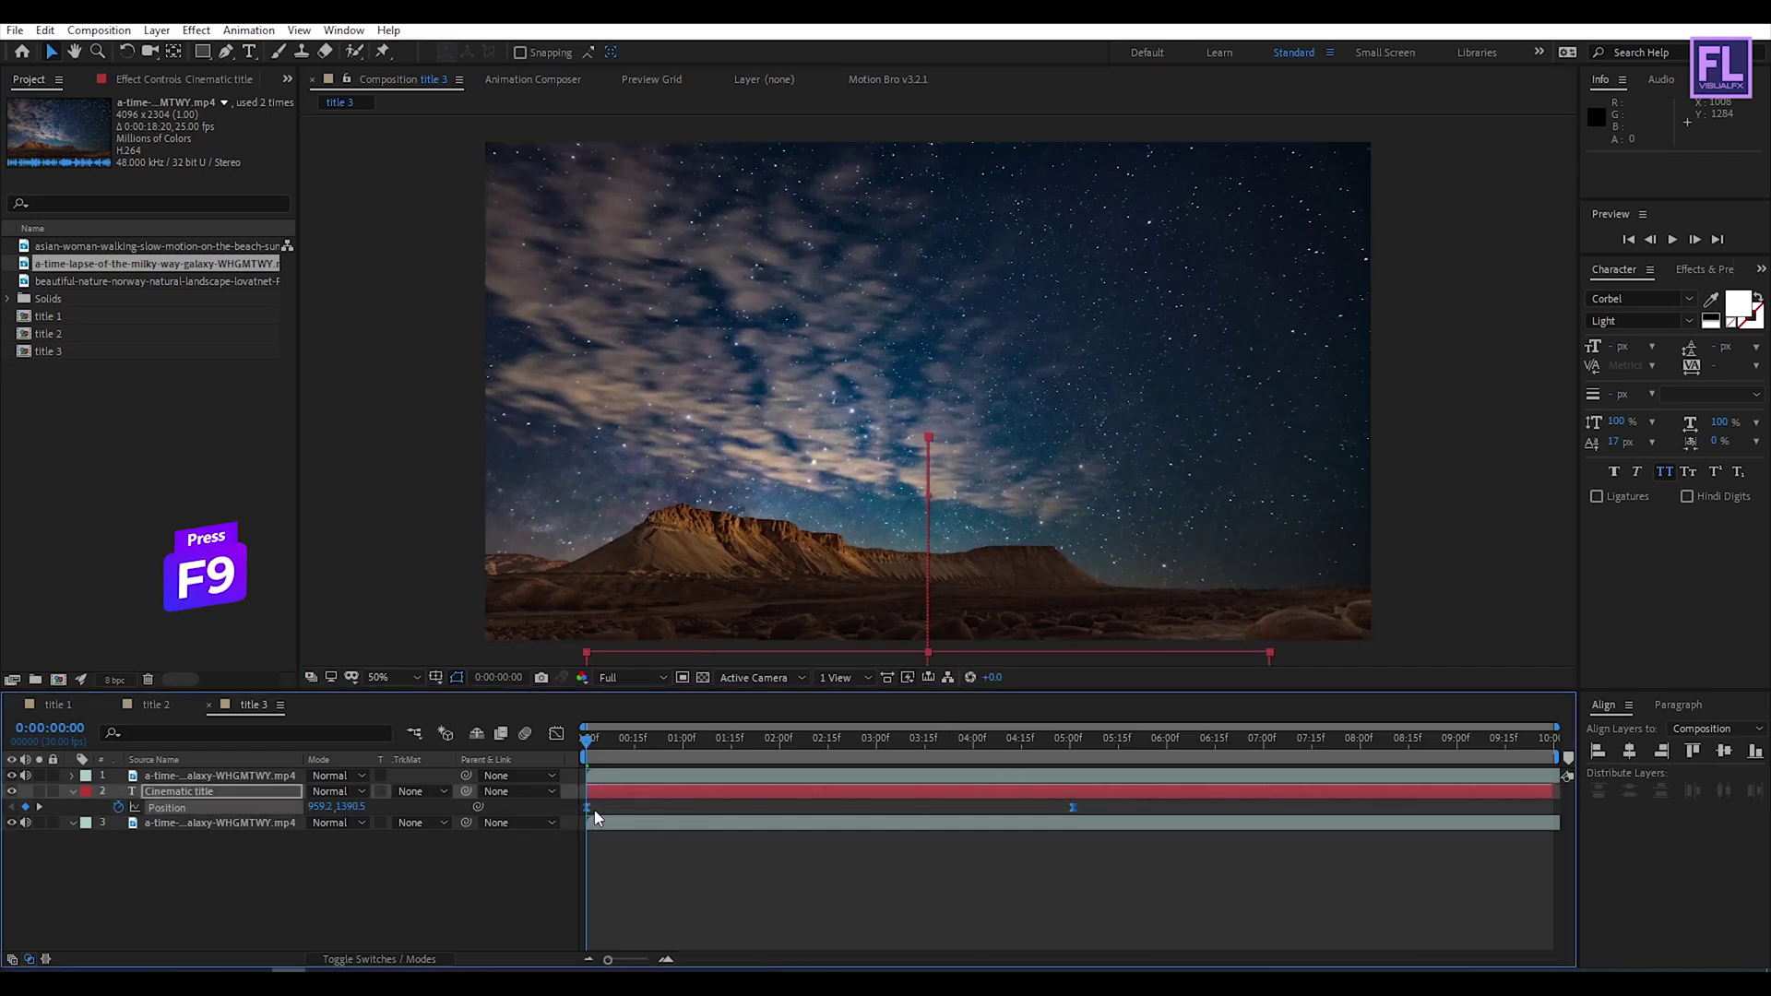
pyautogui.click(557, 734)
pyautogui.click(1073, 904)
pyautogui.moveTo(993, 912); pyautogui.dragTo(830, 911)
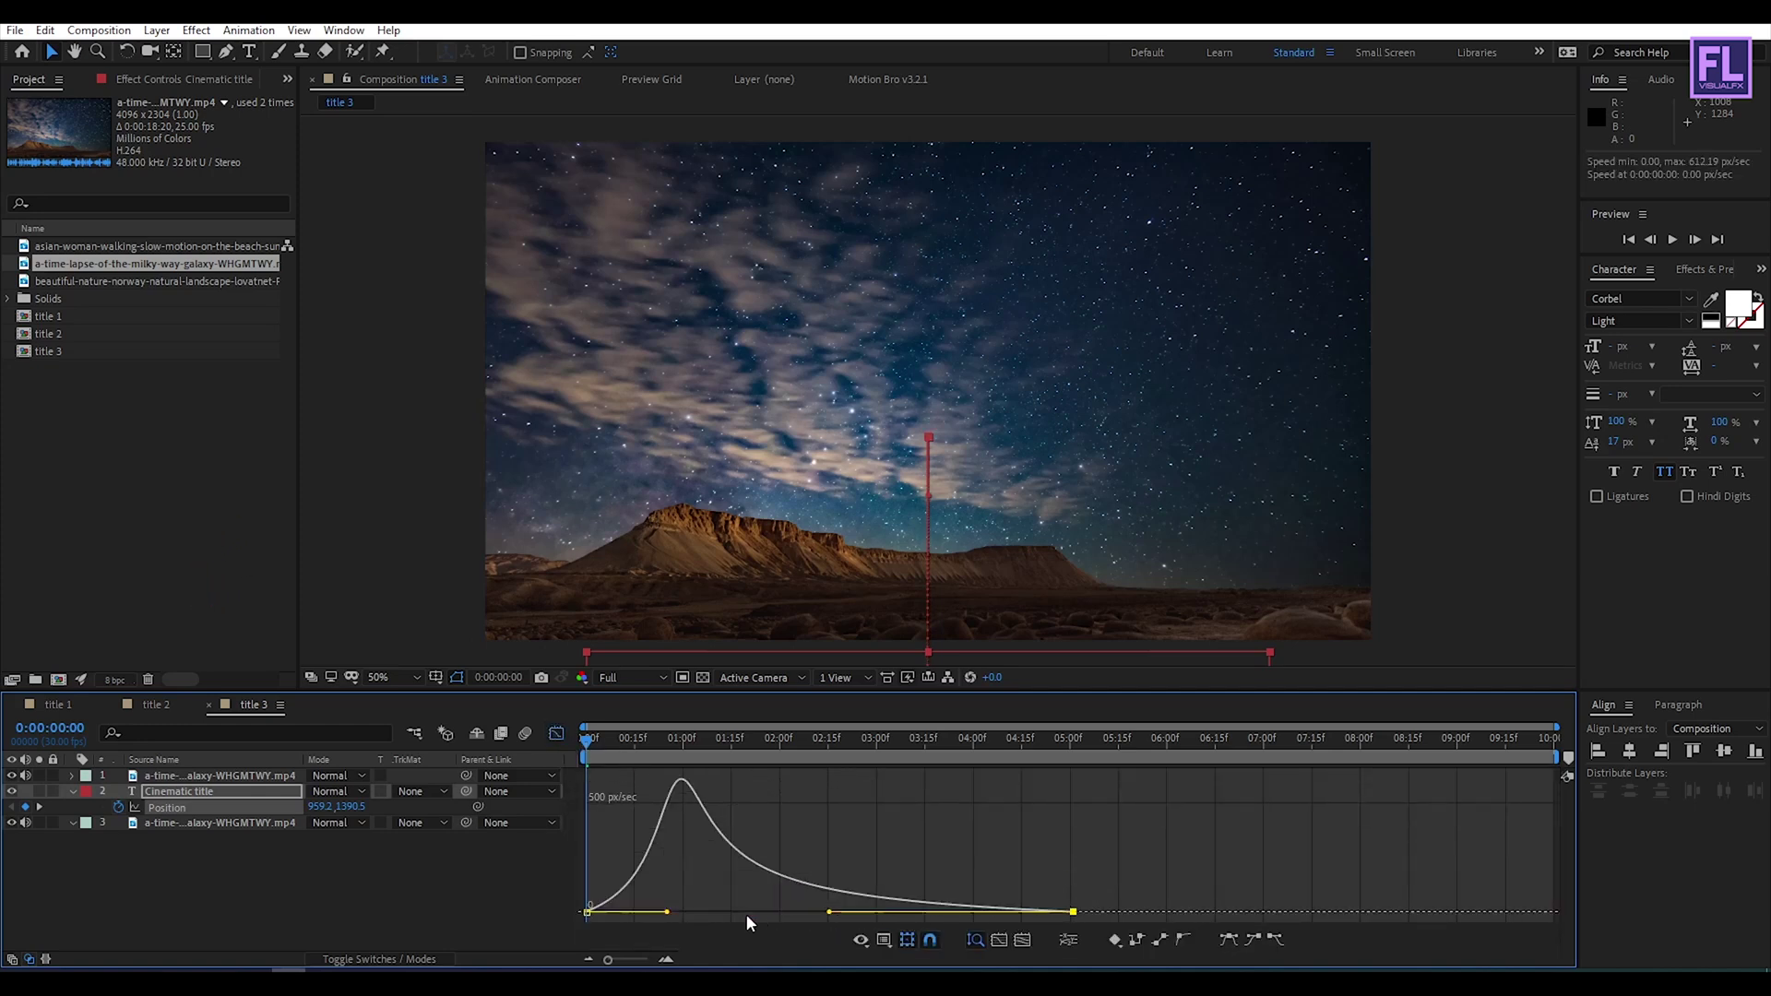
pyautogui.click(559, 733)
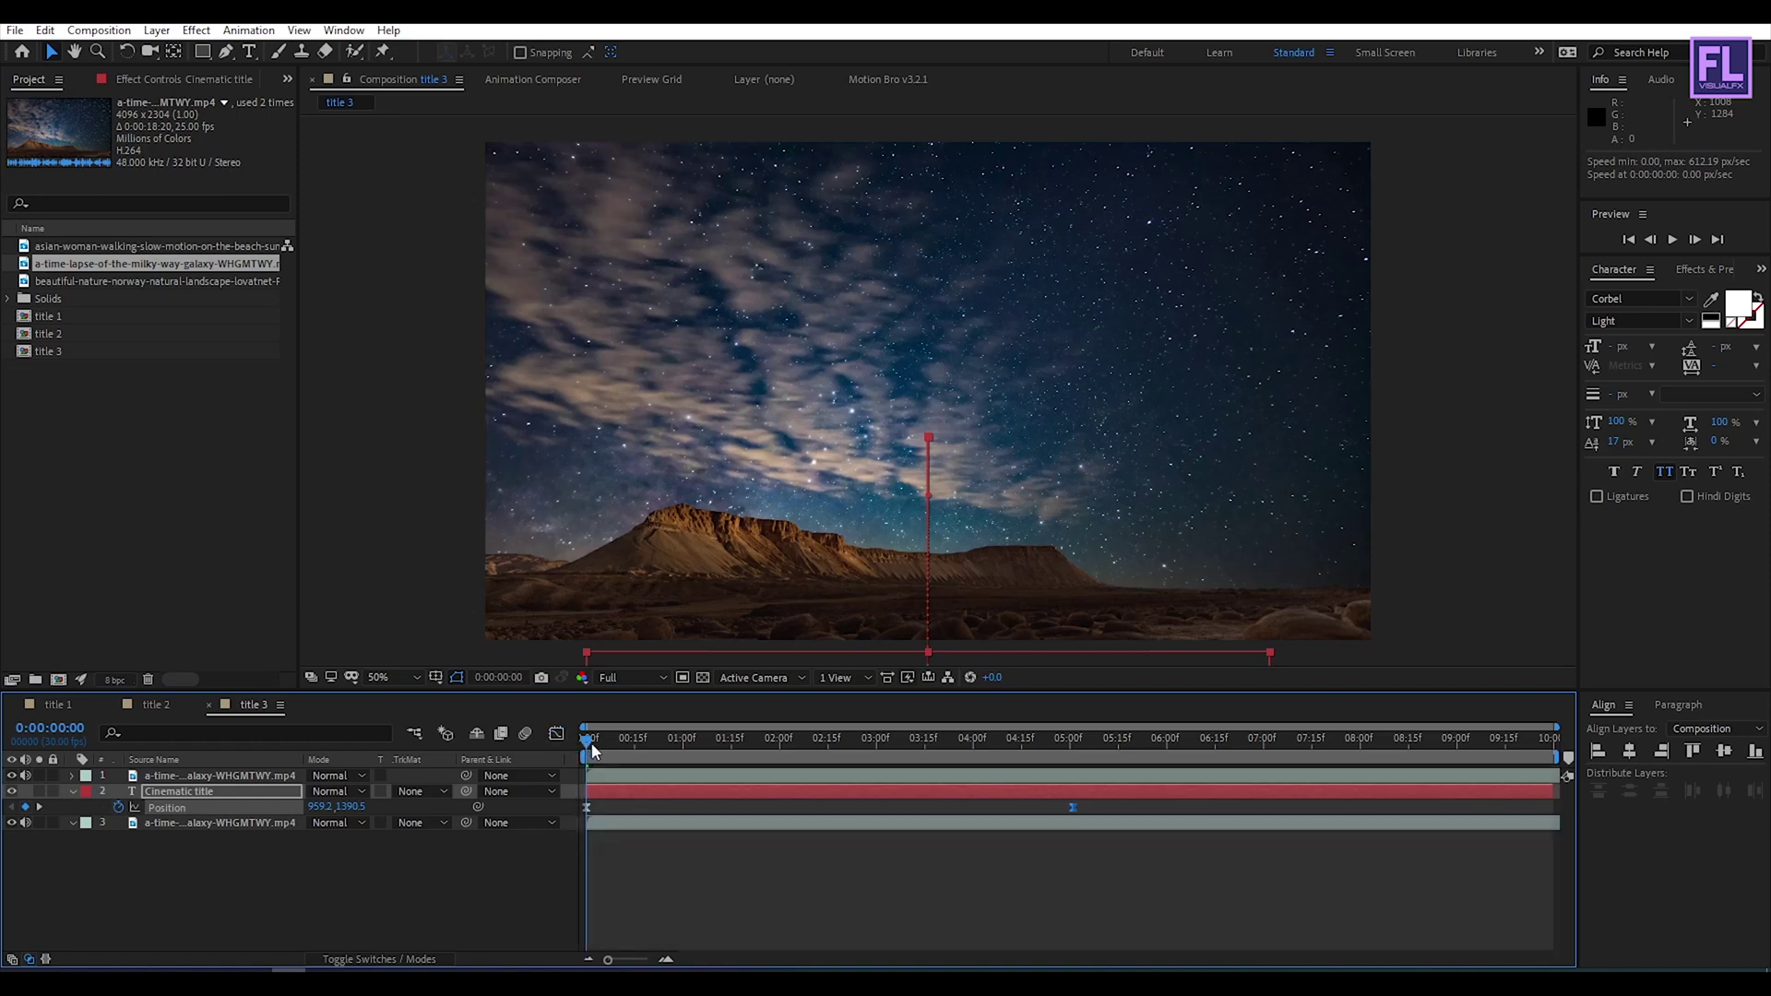
# Step: Collapse the title layer's properties and preview the title 3 animation from the start
pyautogui.click(72, 791)
pyautogui.click(249, 839)
pyautogui.press('space')
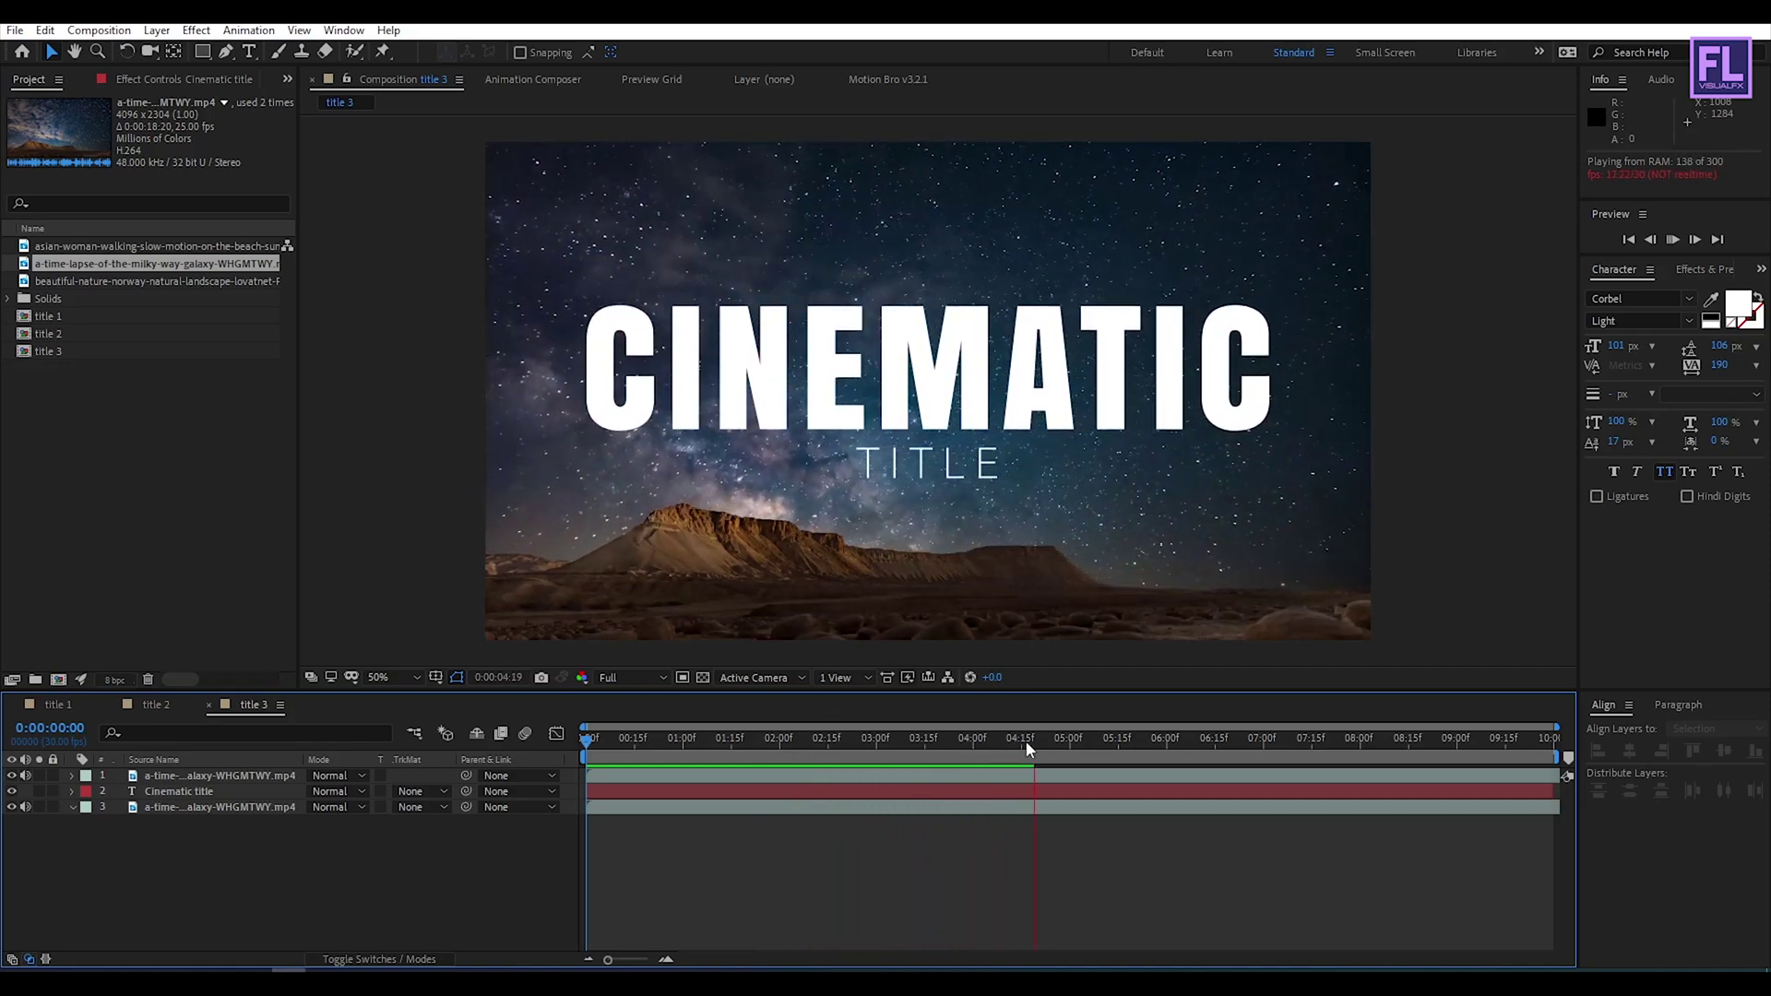
# Step: Copy the Film Bar layer from the title 2 composition and paste it above the other layers in title 3
pyautogui.moveTo(1061, 747)
pyautogui.mouseDown()
pyautogui.moveTo(830, 738)
pyautogui.moveTo(1100, 736)
pyautogui.moveTo(1082, 747)
pyautogui.mouseUp()
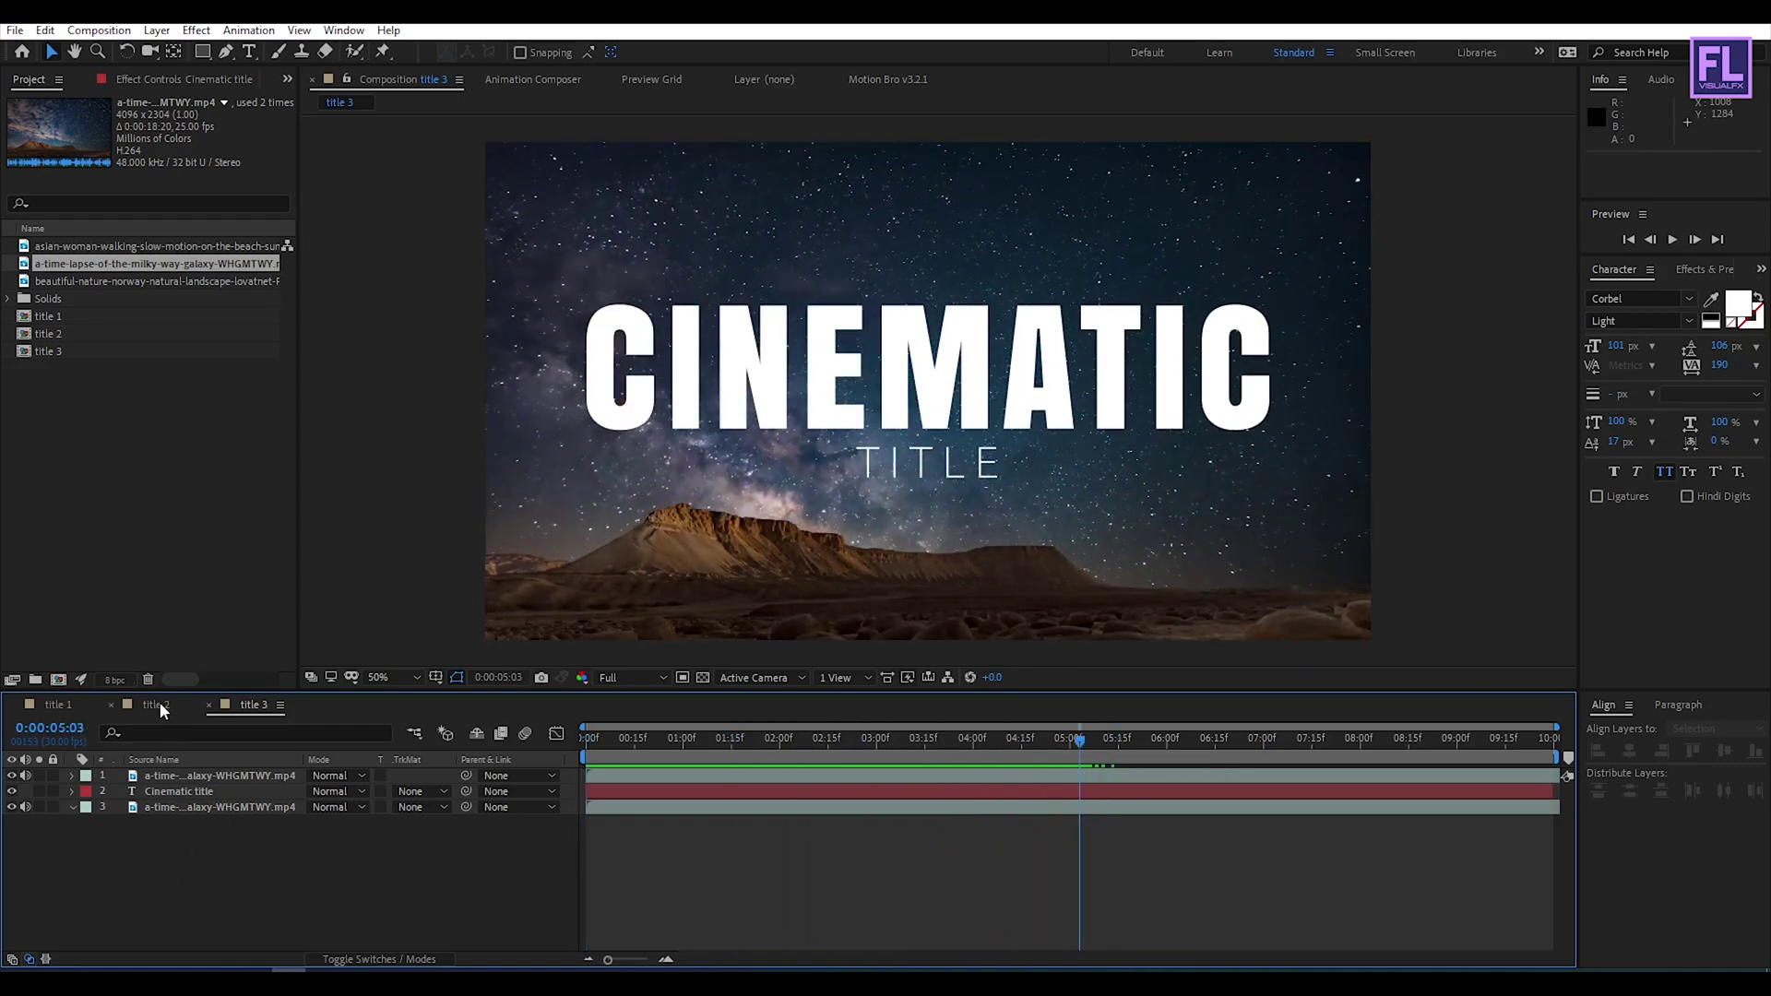
pyautogui.click(157, 704)
pyautogui.click(162, 776)
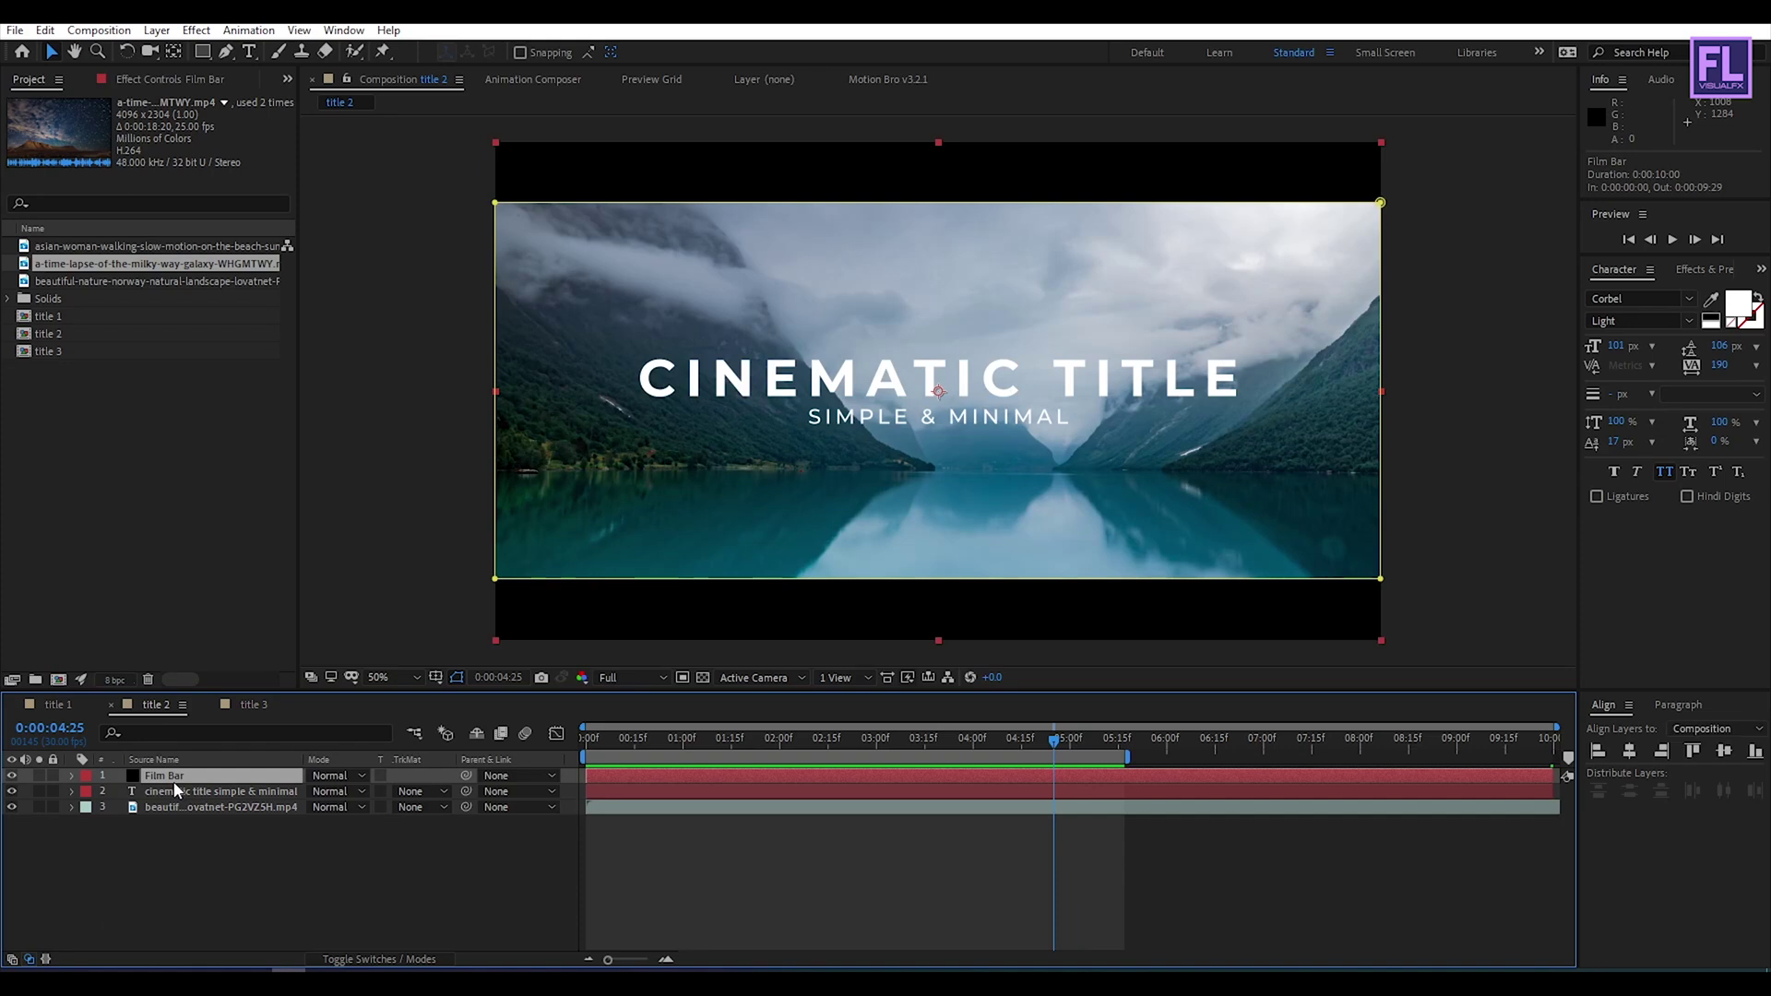
pyautogui.hotkey('ctrl', 'c')
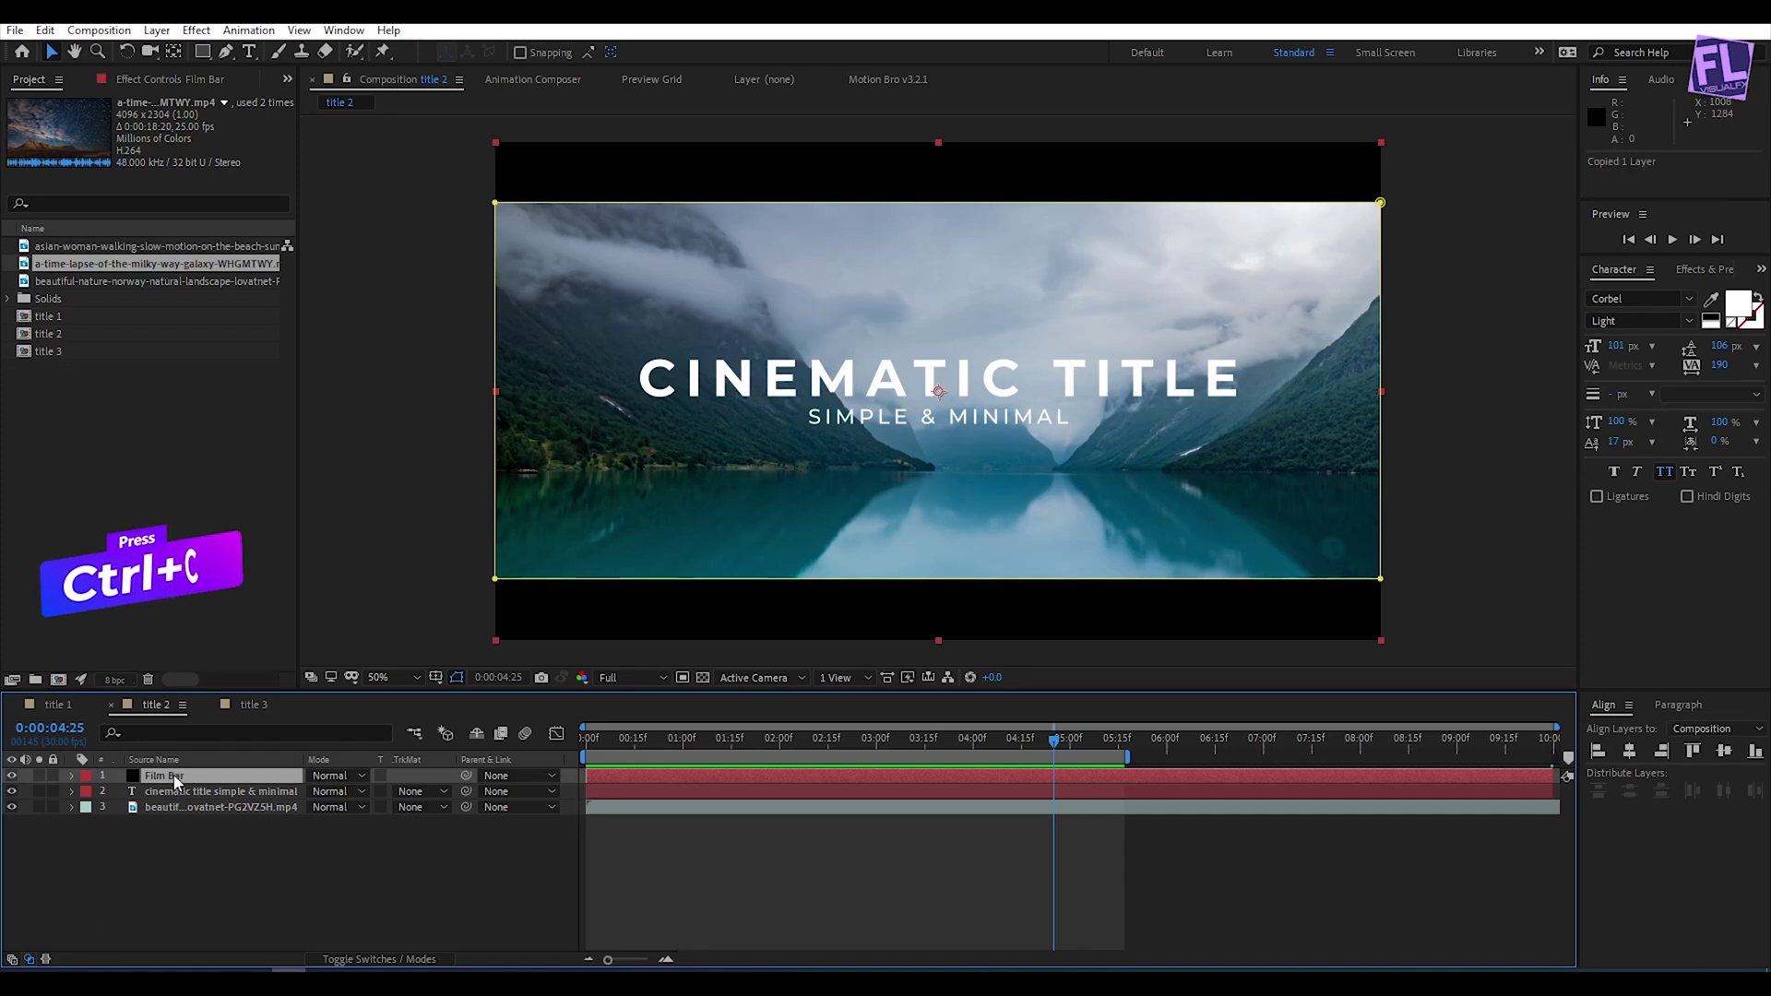
pyautogui.click(251, 705)
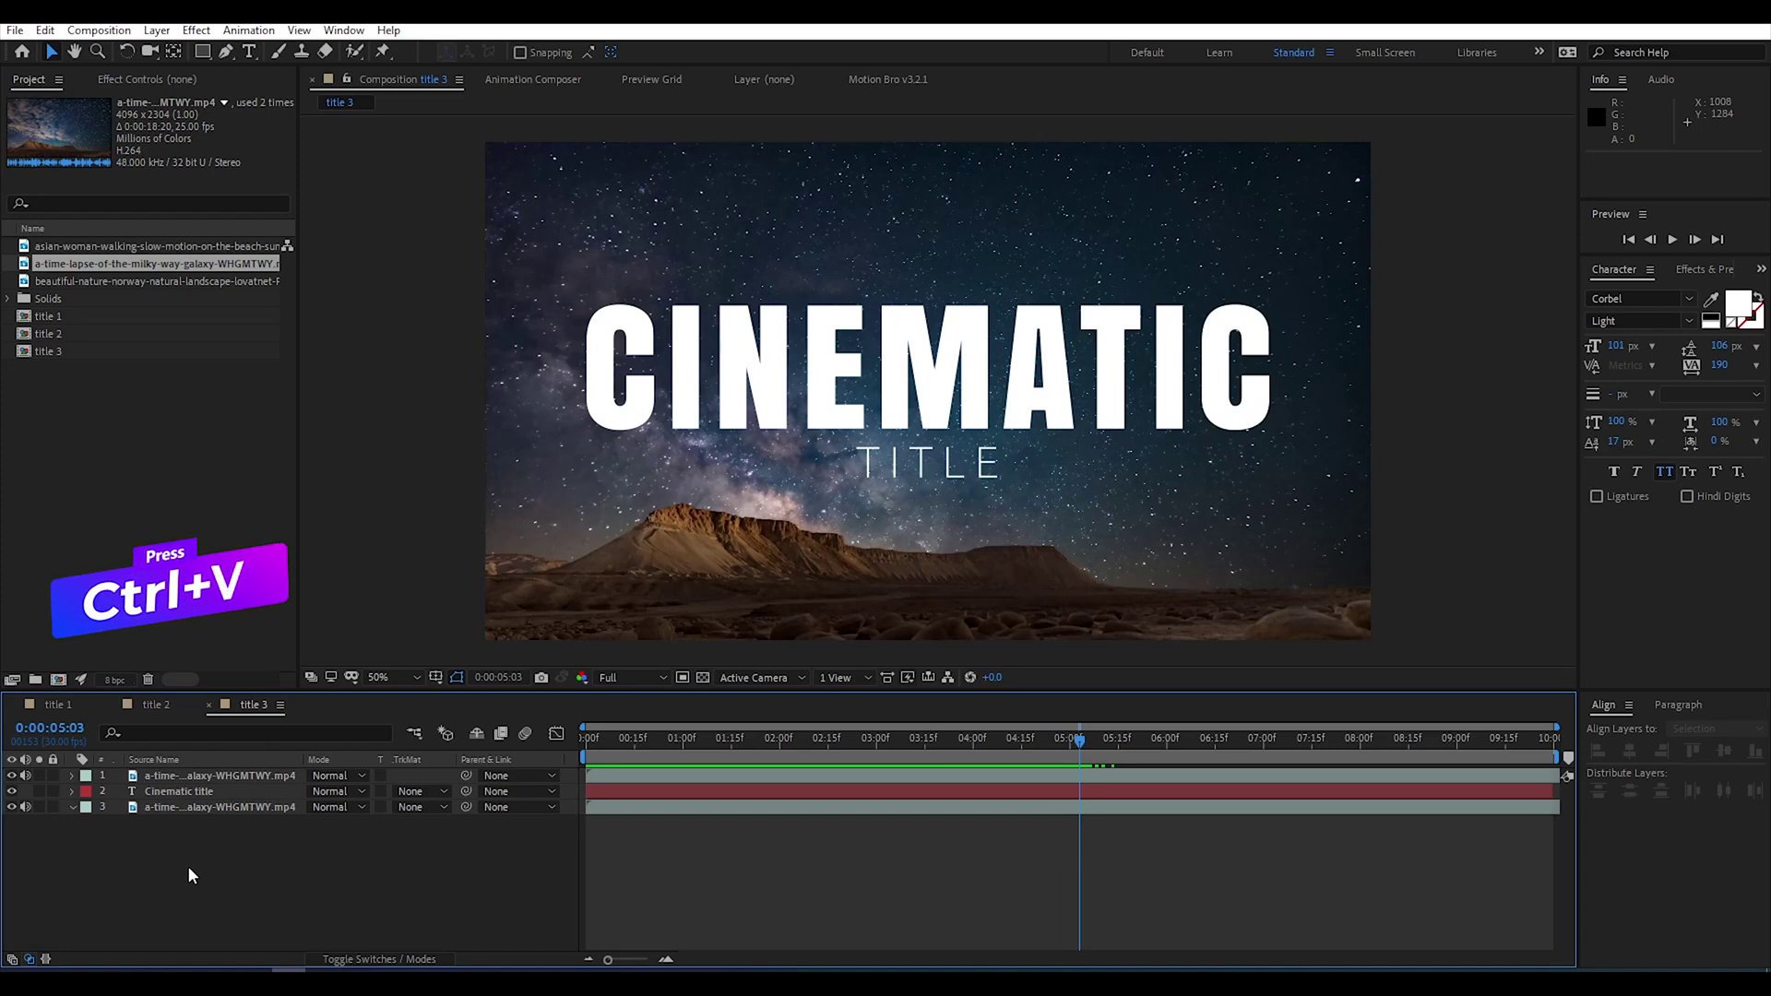
pyautogui.hotkey('ctrl', 'v')
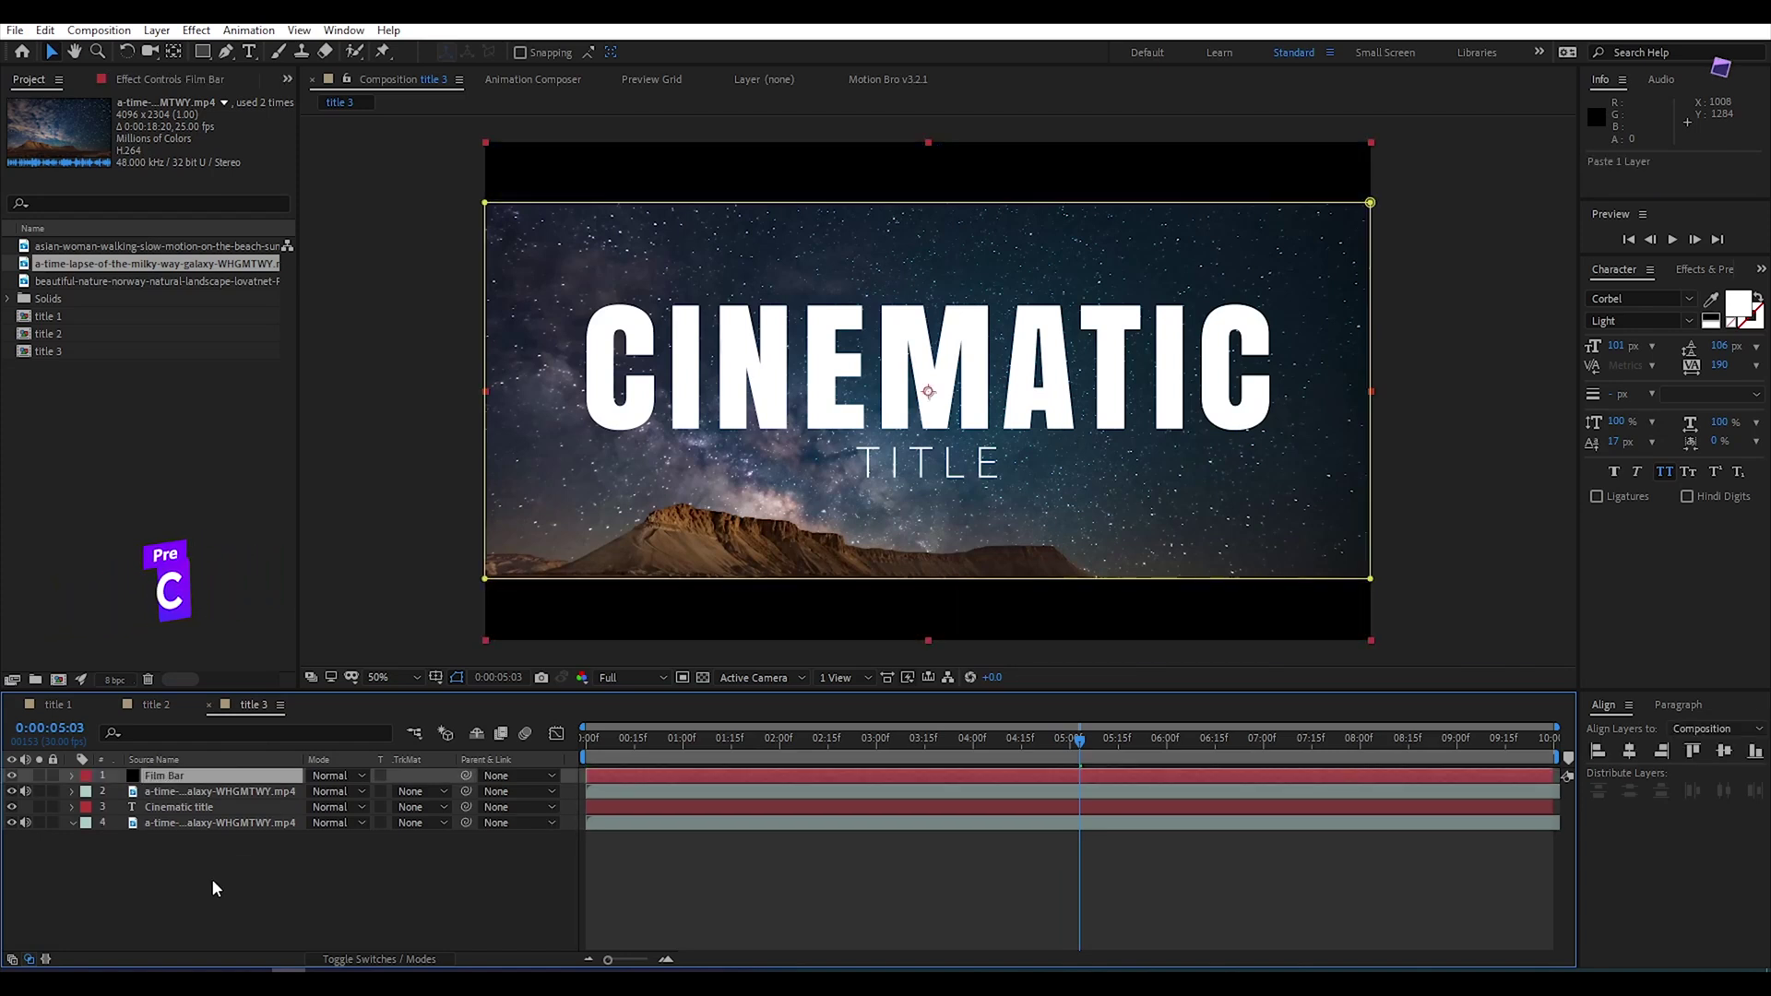
pyautogui.click(123, 875)
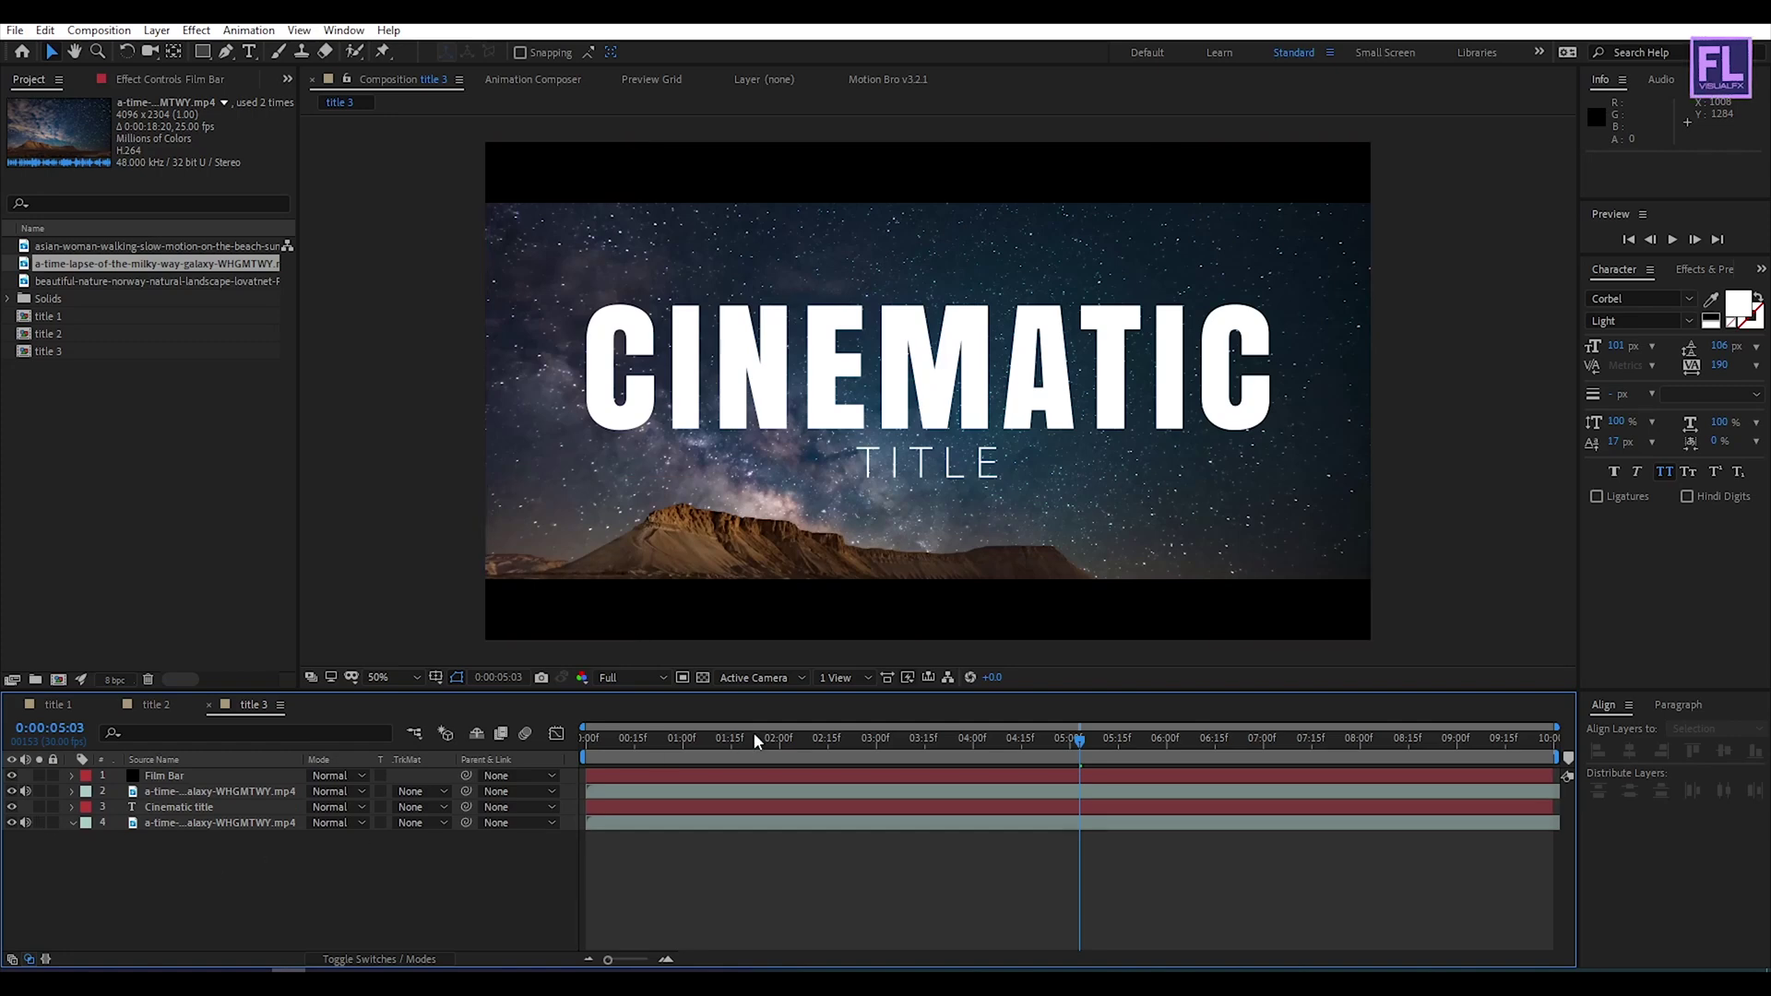
# Step: Set the end of title 3's work area at 0:00:06:02 and preview the animation with the film bars
pyautogui.moveTo(711, 733); pyautogui.dragTo(628, 782)
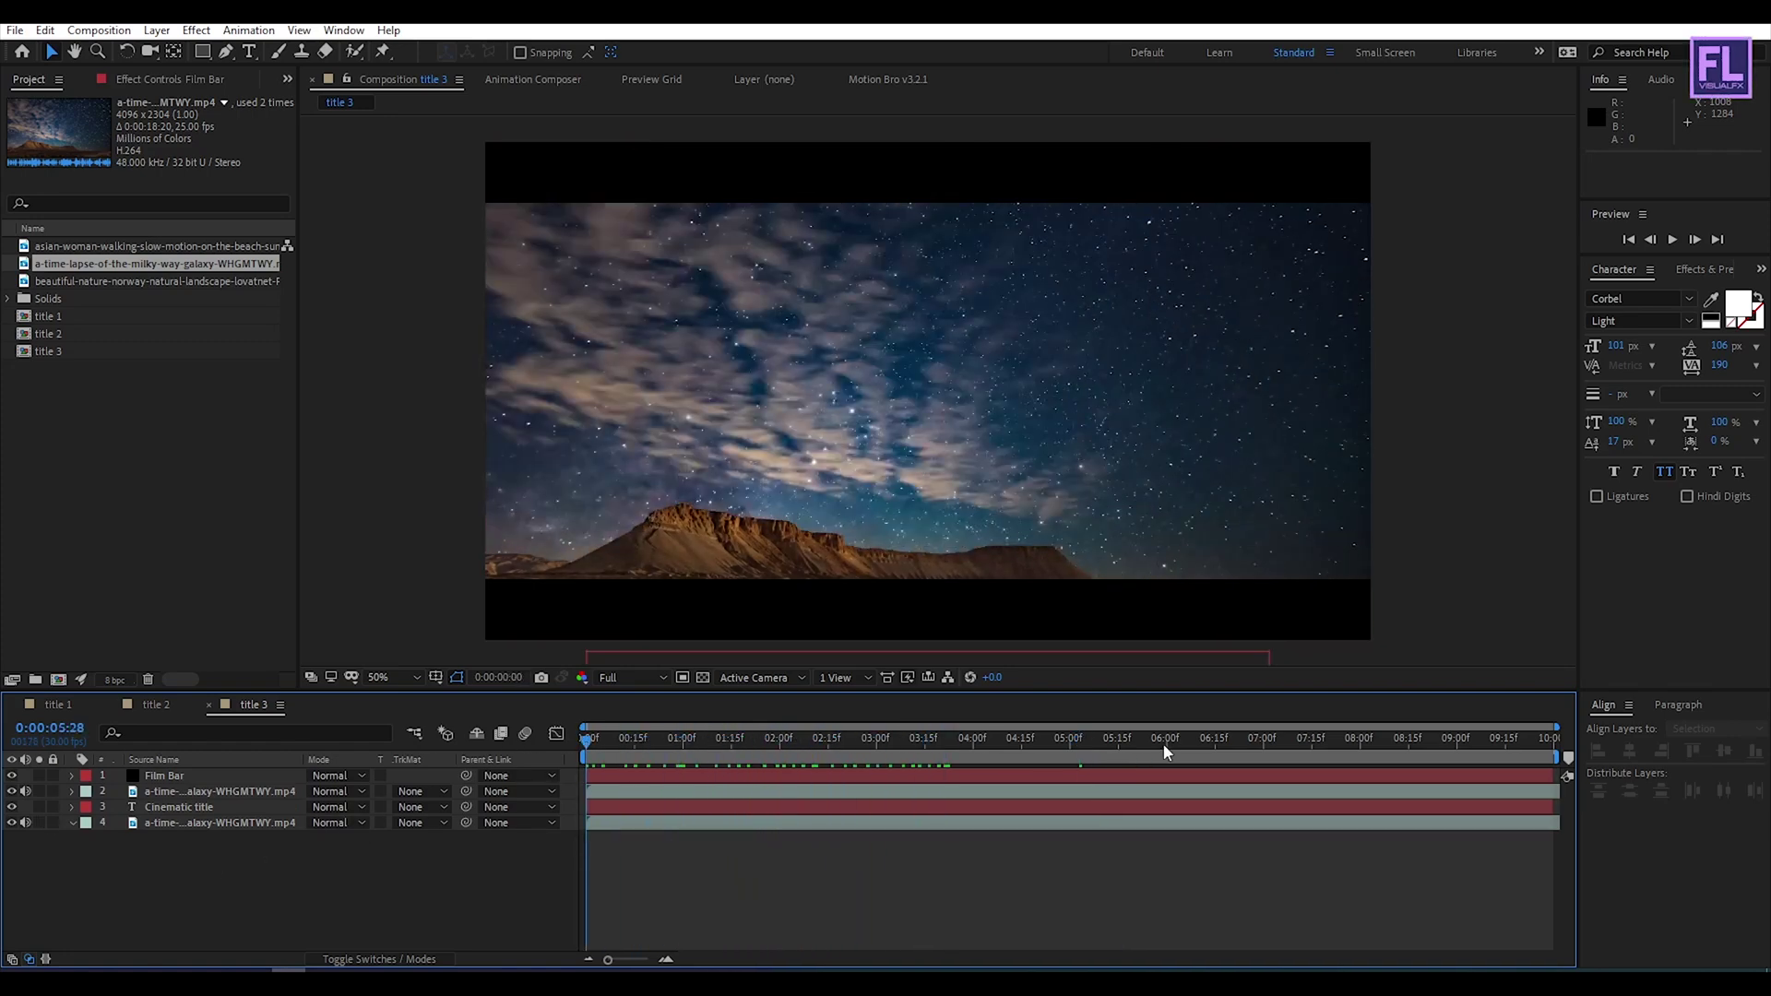
pyautogui.click(1170, 743)
pyautogui.press('n')
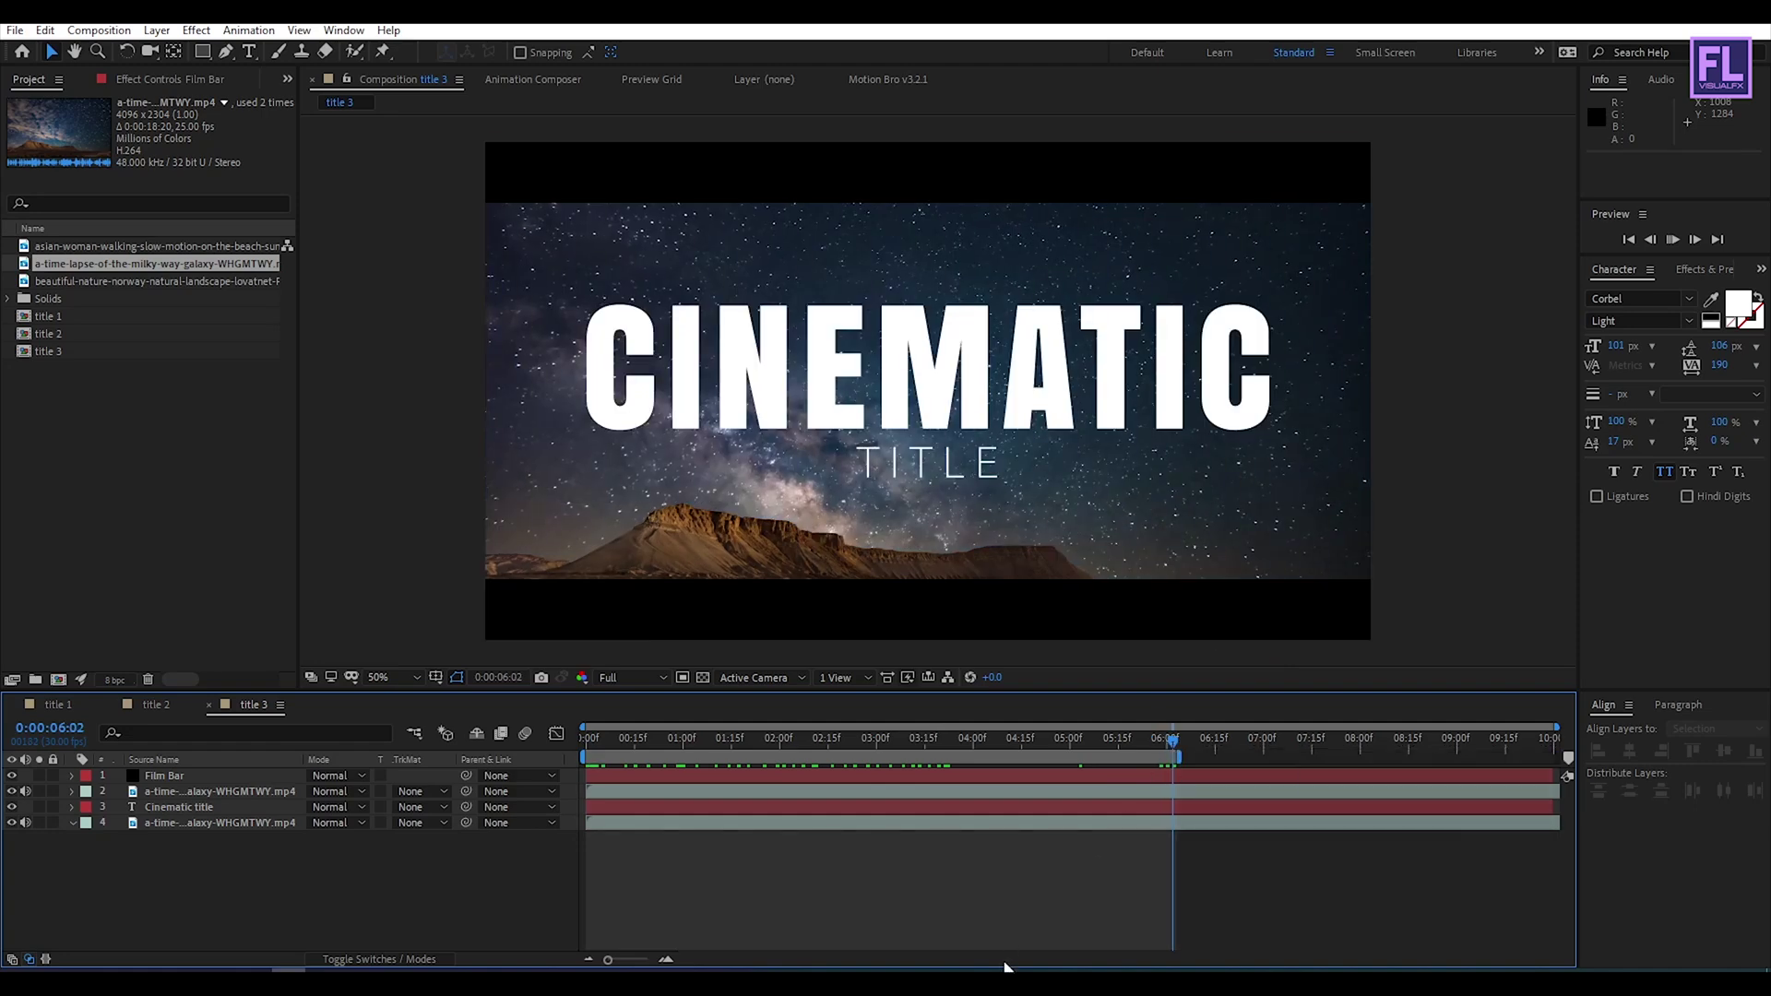
pyautogui.press('space')
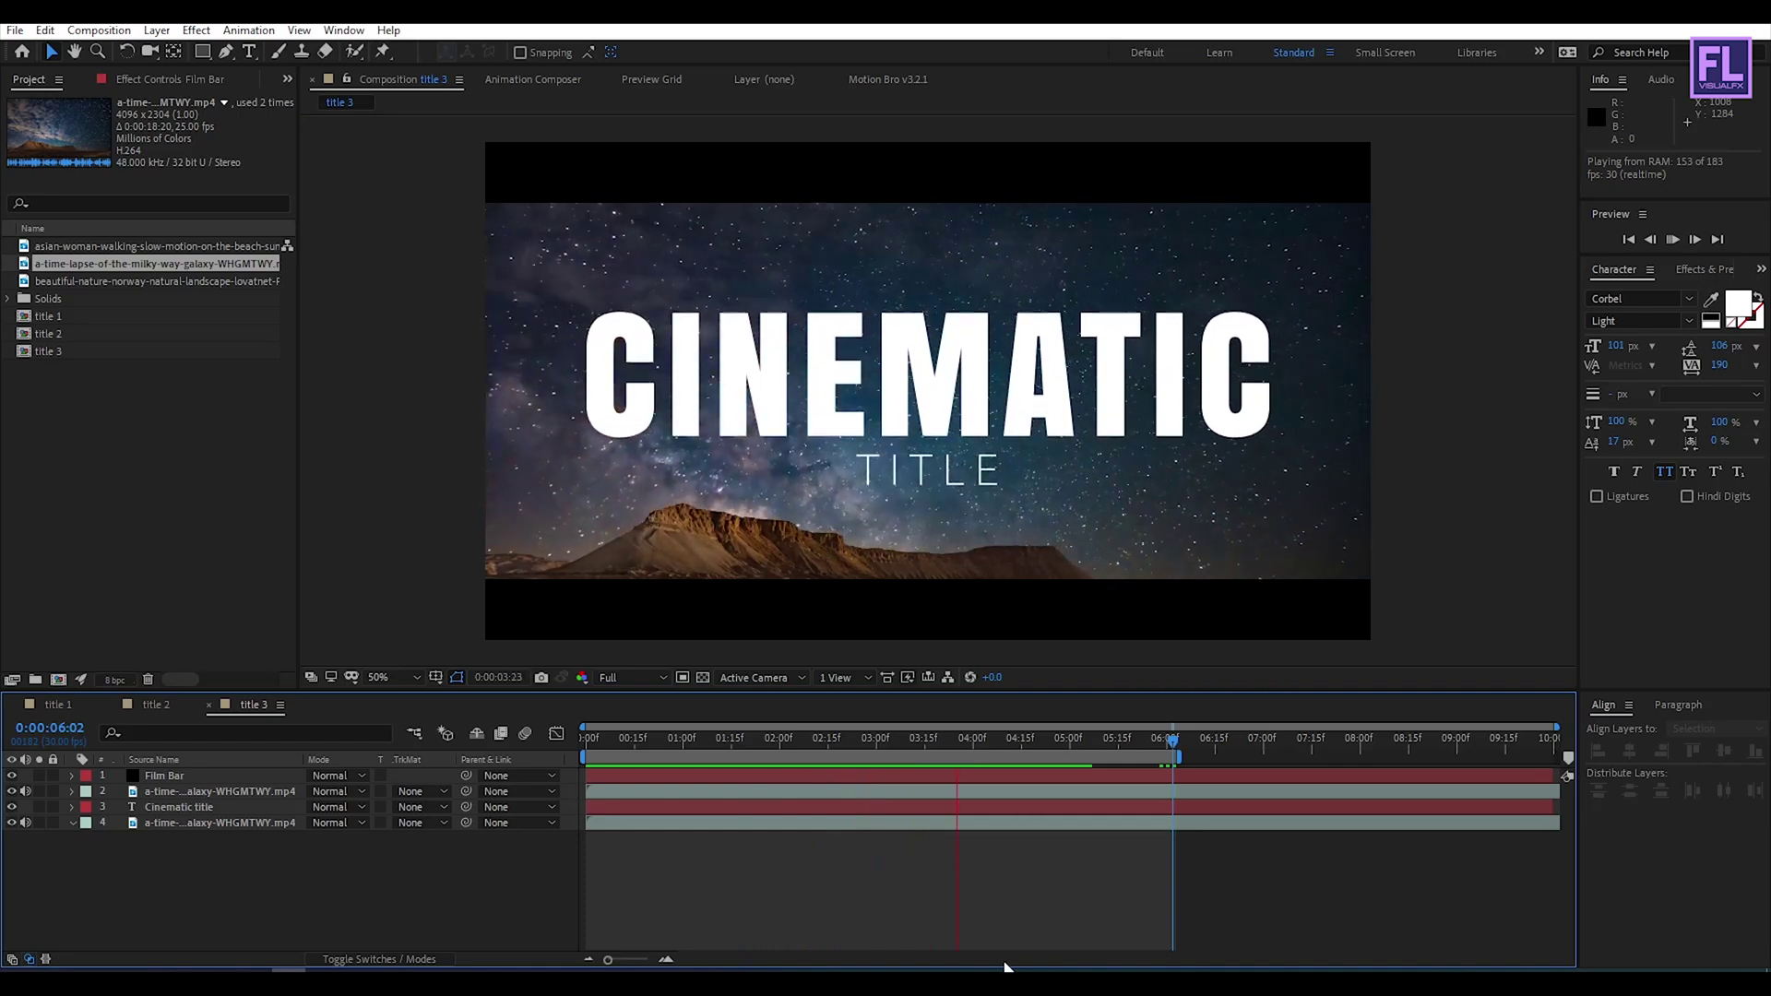
pyautogui.click(1004, 741)
pyautogui.moveTo(1011, 742); pyautogui.dragTo(1177, 759)
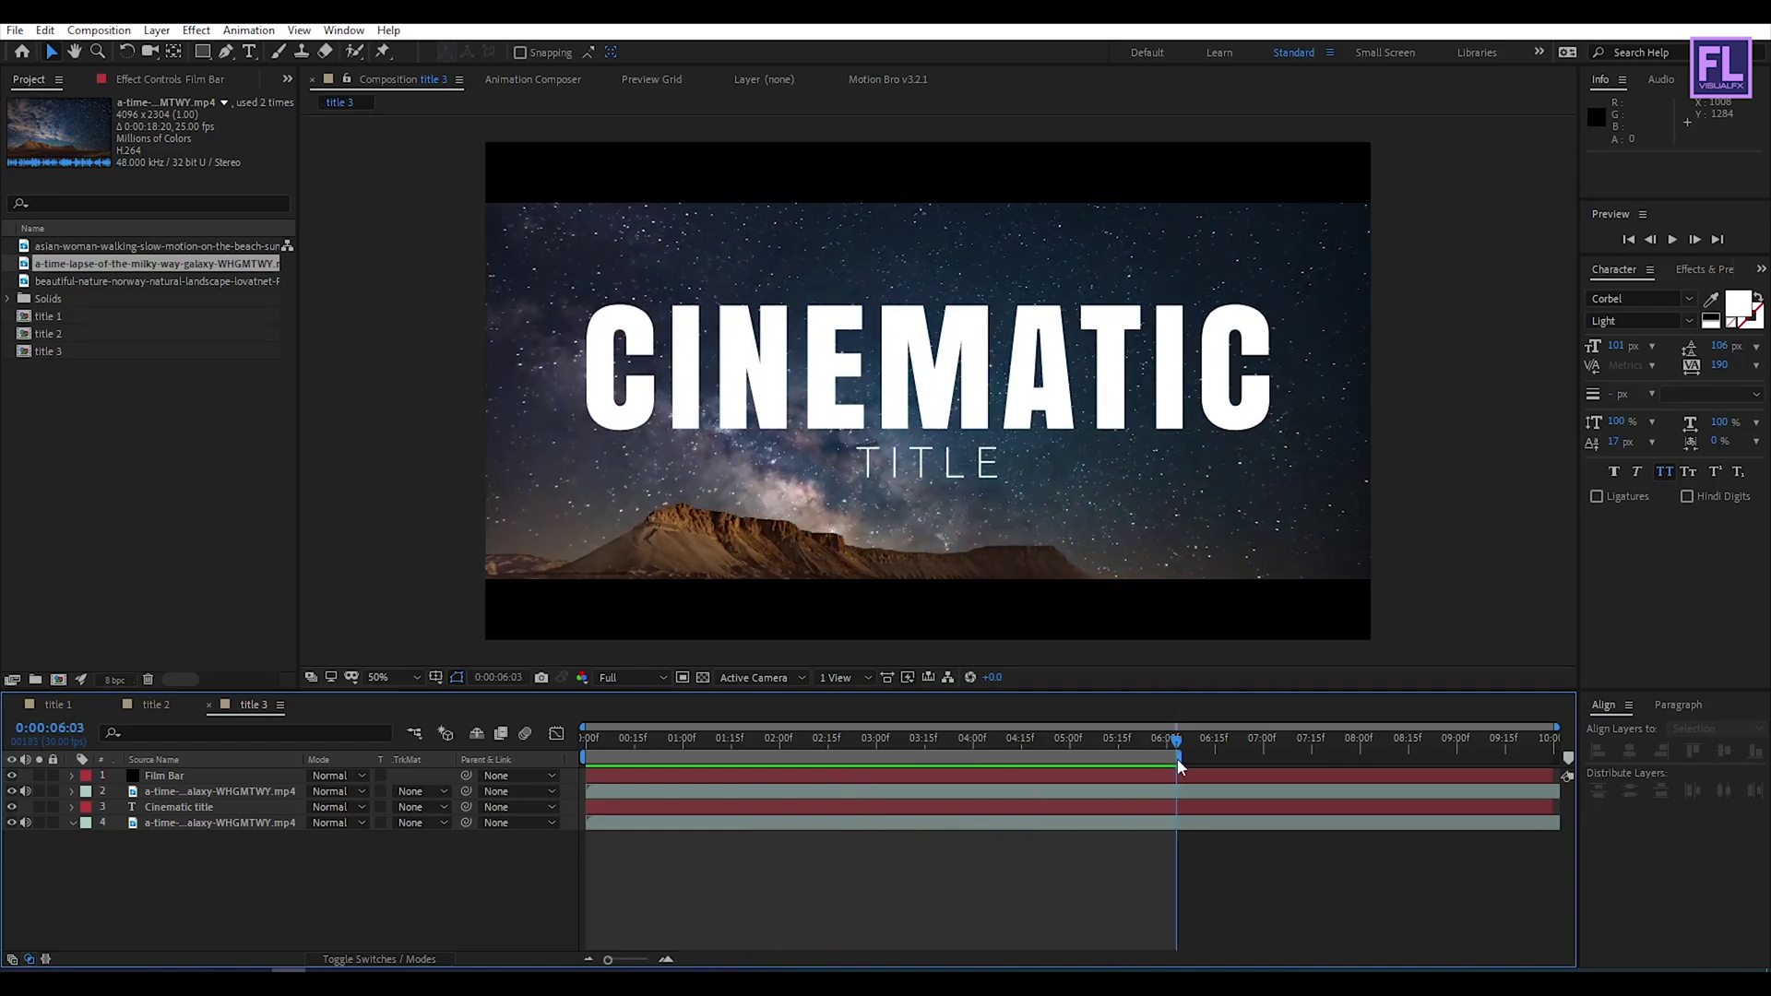
# Step: Lower the Cinematic title layer's Position keyframe at 0:00:05:01 to 959.2, 722.5 and collapse its properties
pyautogui.click(192, 808)
pyautogui.press('p')
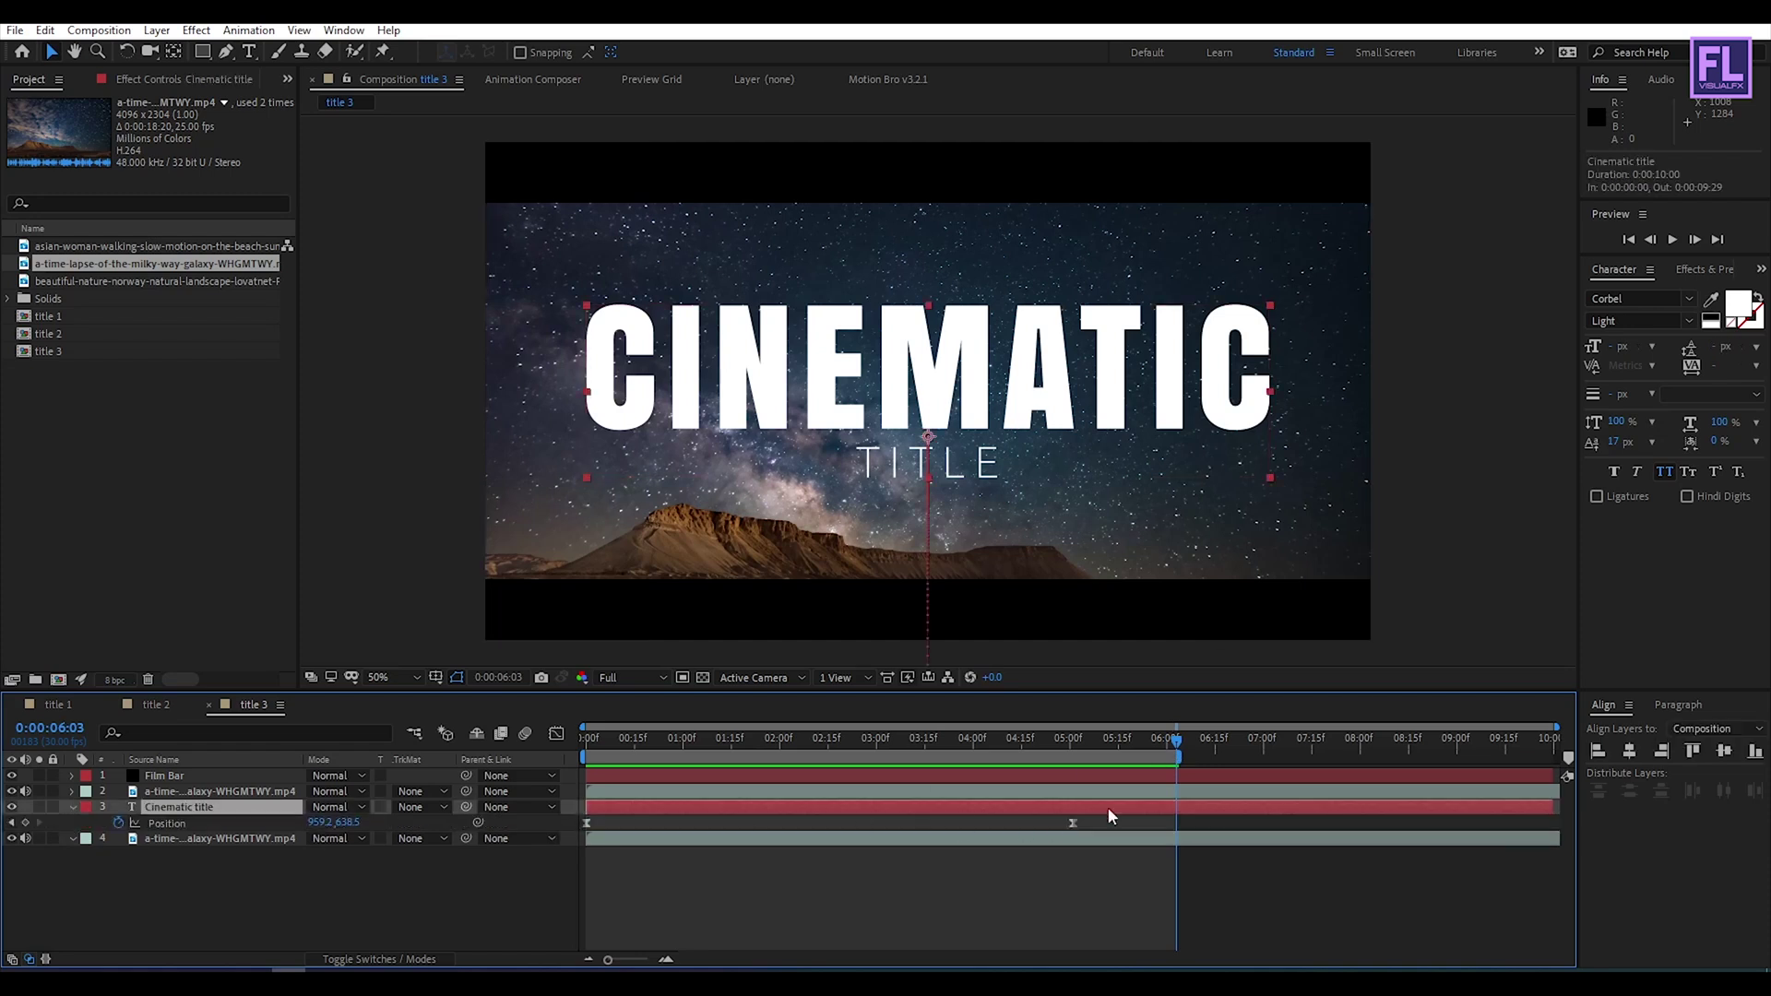
pyautogui.click(1073, 756)
pyautogui.click(983, 407)
pyautogui.hotkey('shift', 'Down')
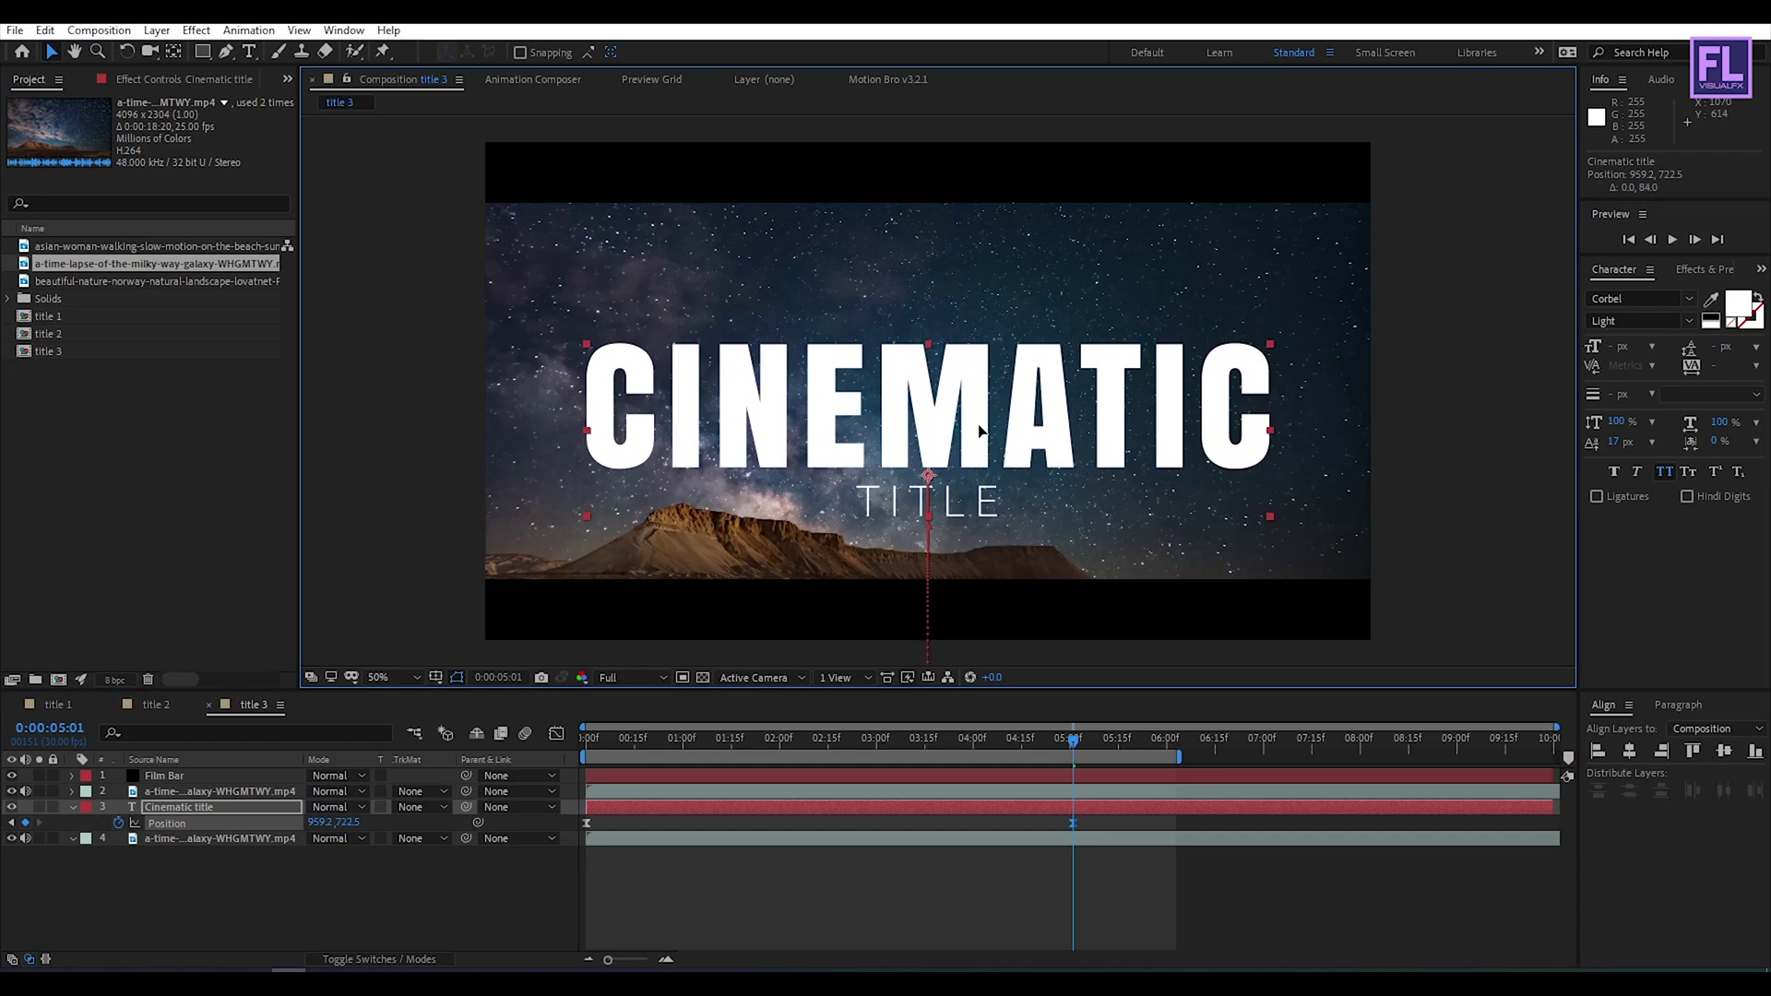
pyautogui.click(72, 806)
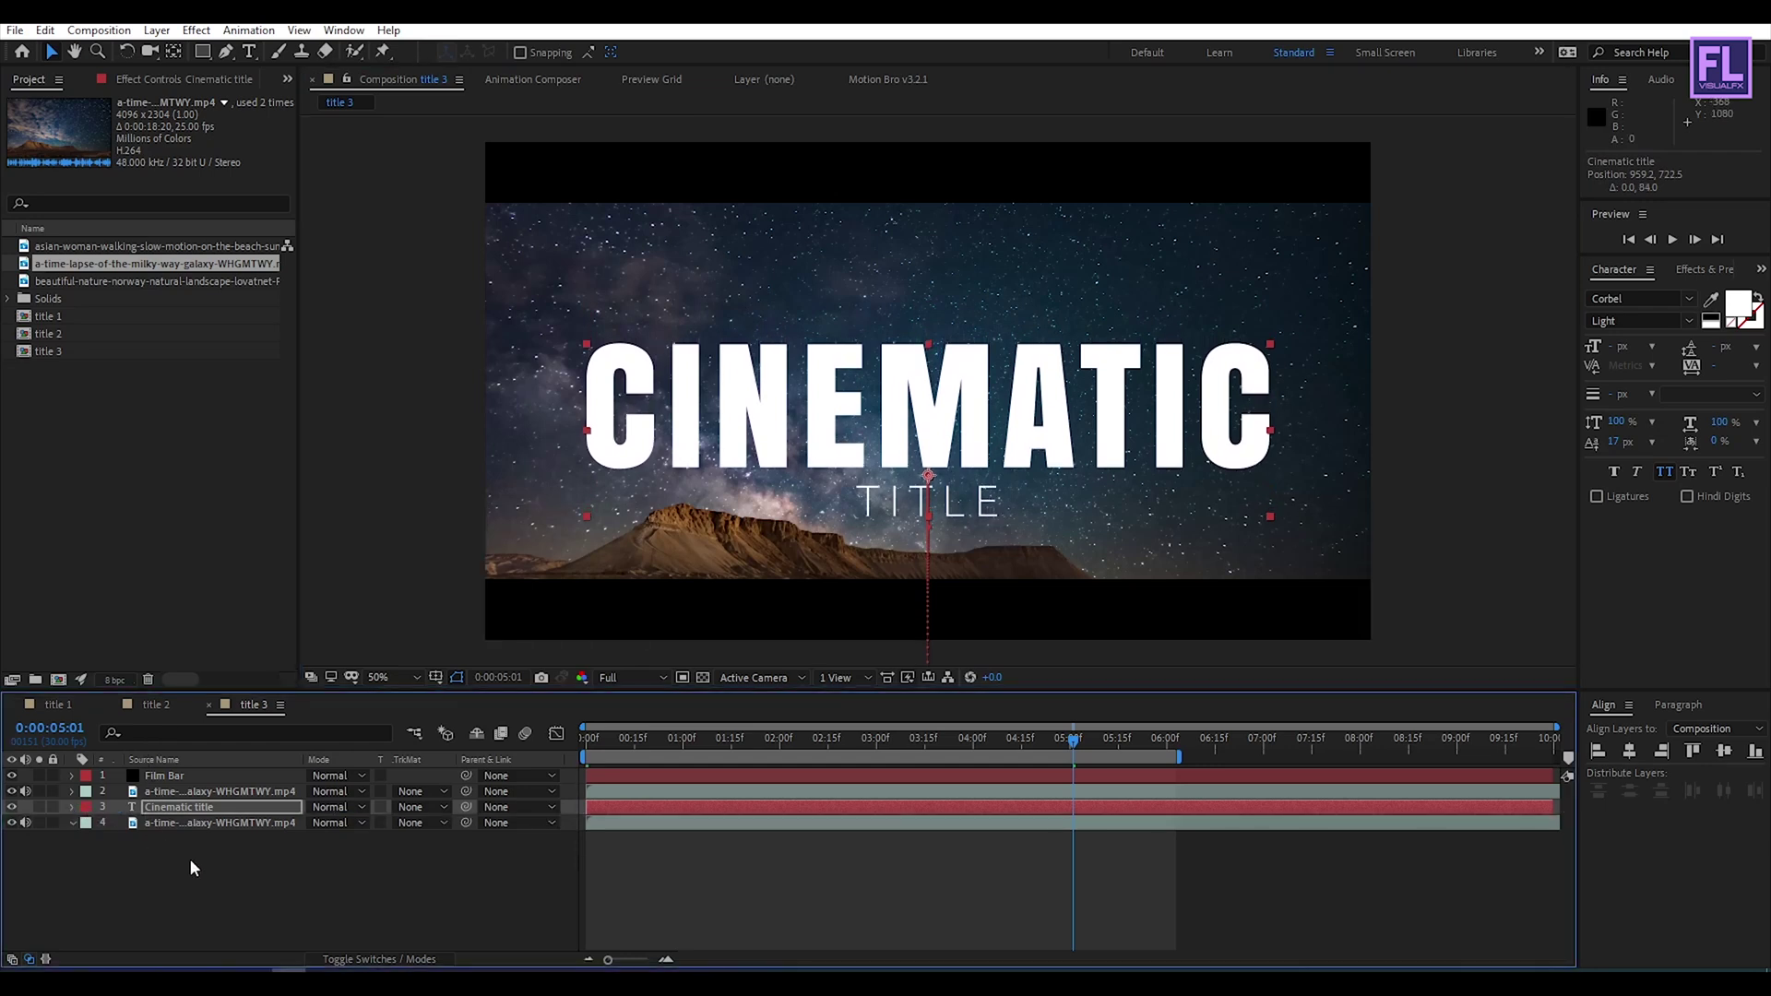
# Step: Try to move the Cinematic title layer and both Milky Way layers up together
pyautogui.moveTo(190, 858); pyautogui.dragTo(201, 793)
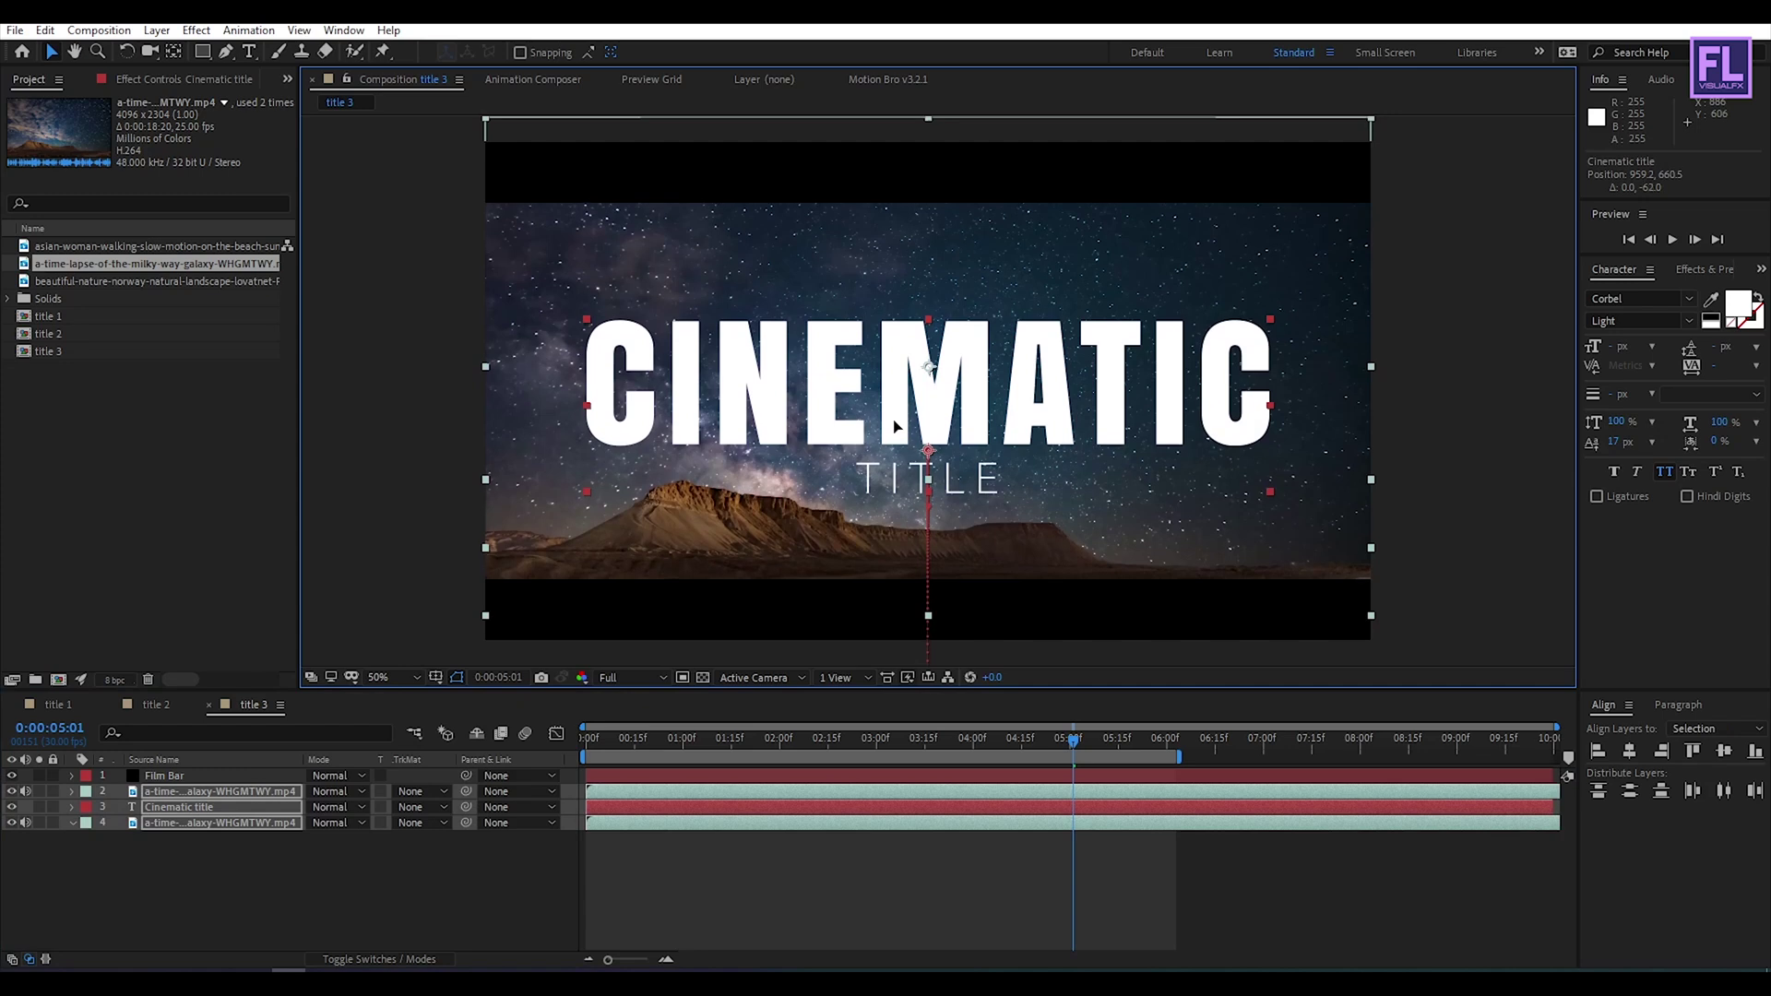
pyautogui.hotkey('ctrl', 'z')
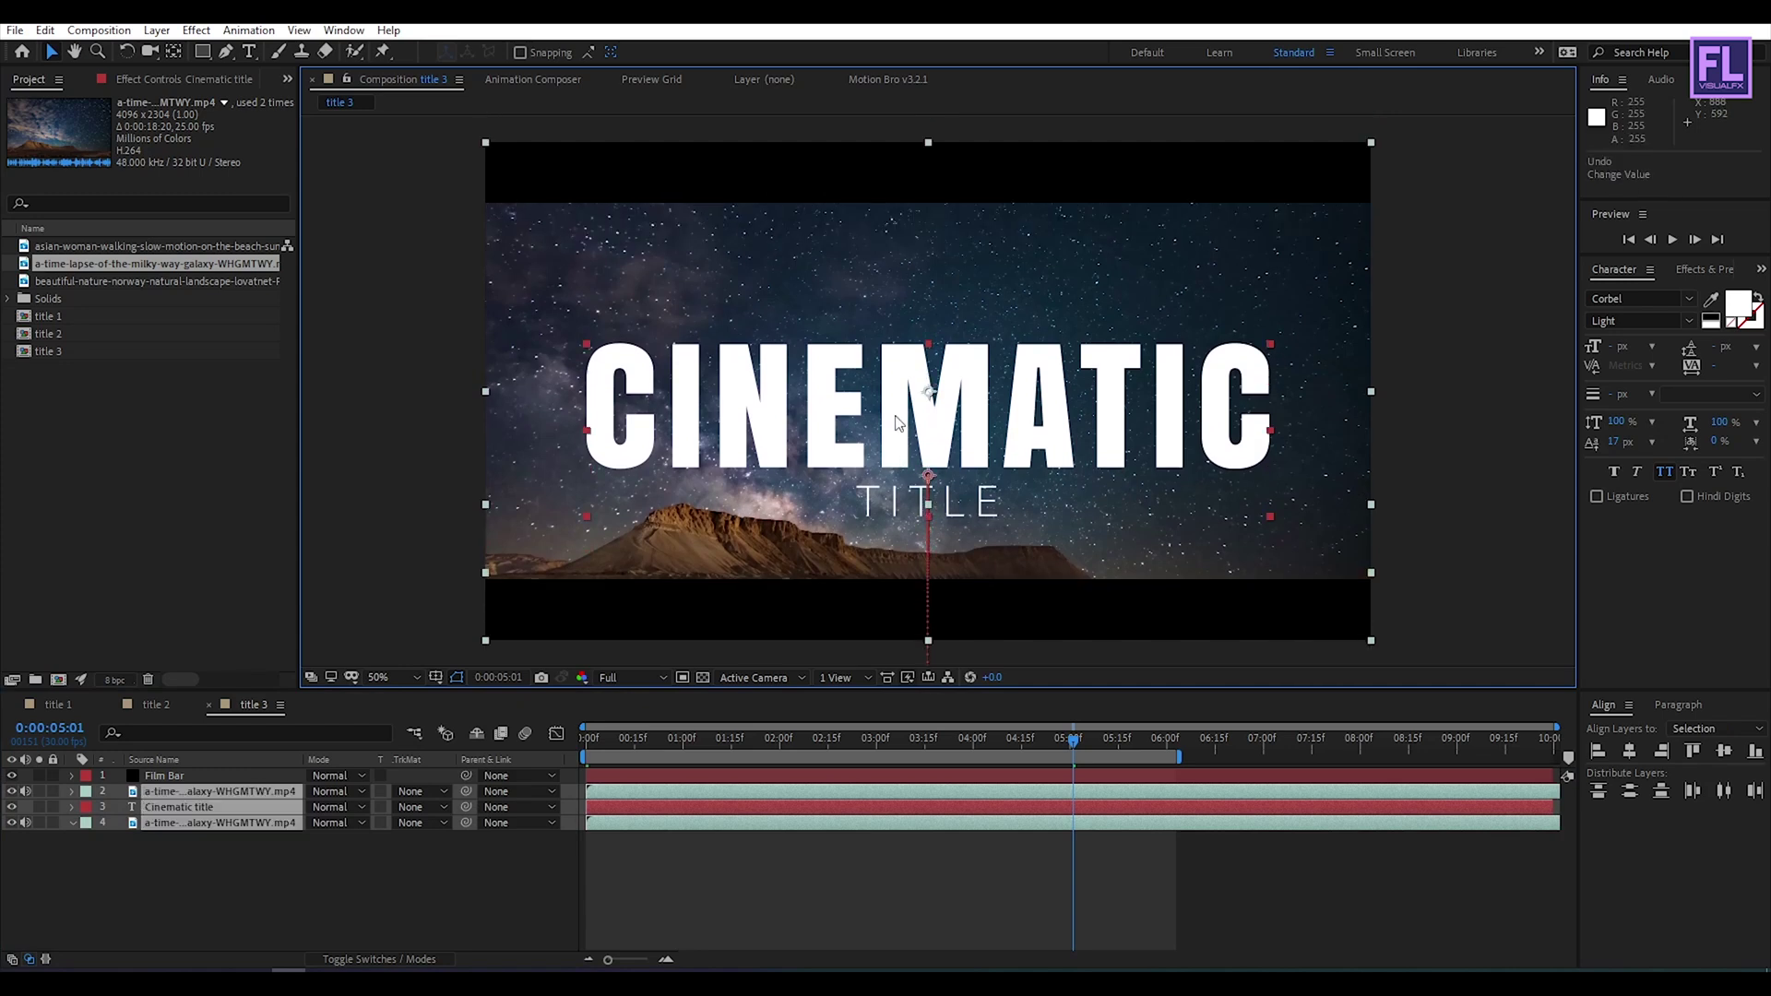
pyautogui.click(279, 880)
# Step: Move only the two Milky Way footage layers up together so the mountain sits slightly higher above the lower film bar
pyautogui.click(189, 822)
pyautogui.keyDown('ctrl'); pyautogui.click(201, 792); pyautogui.keyUp('ctrl')
pyautogui.moveTo(752, 516); pyautogui.dragTo(816, 440)
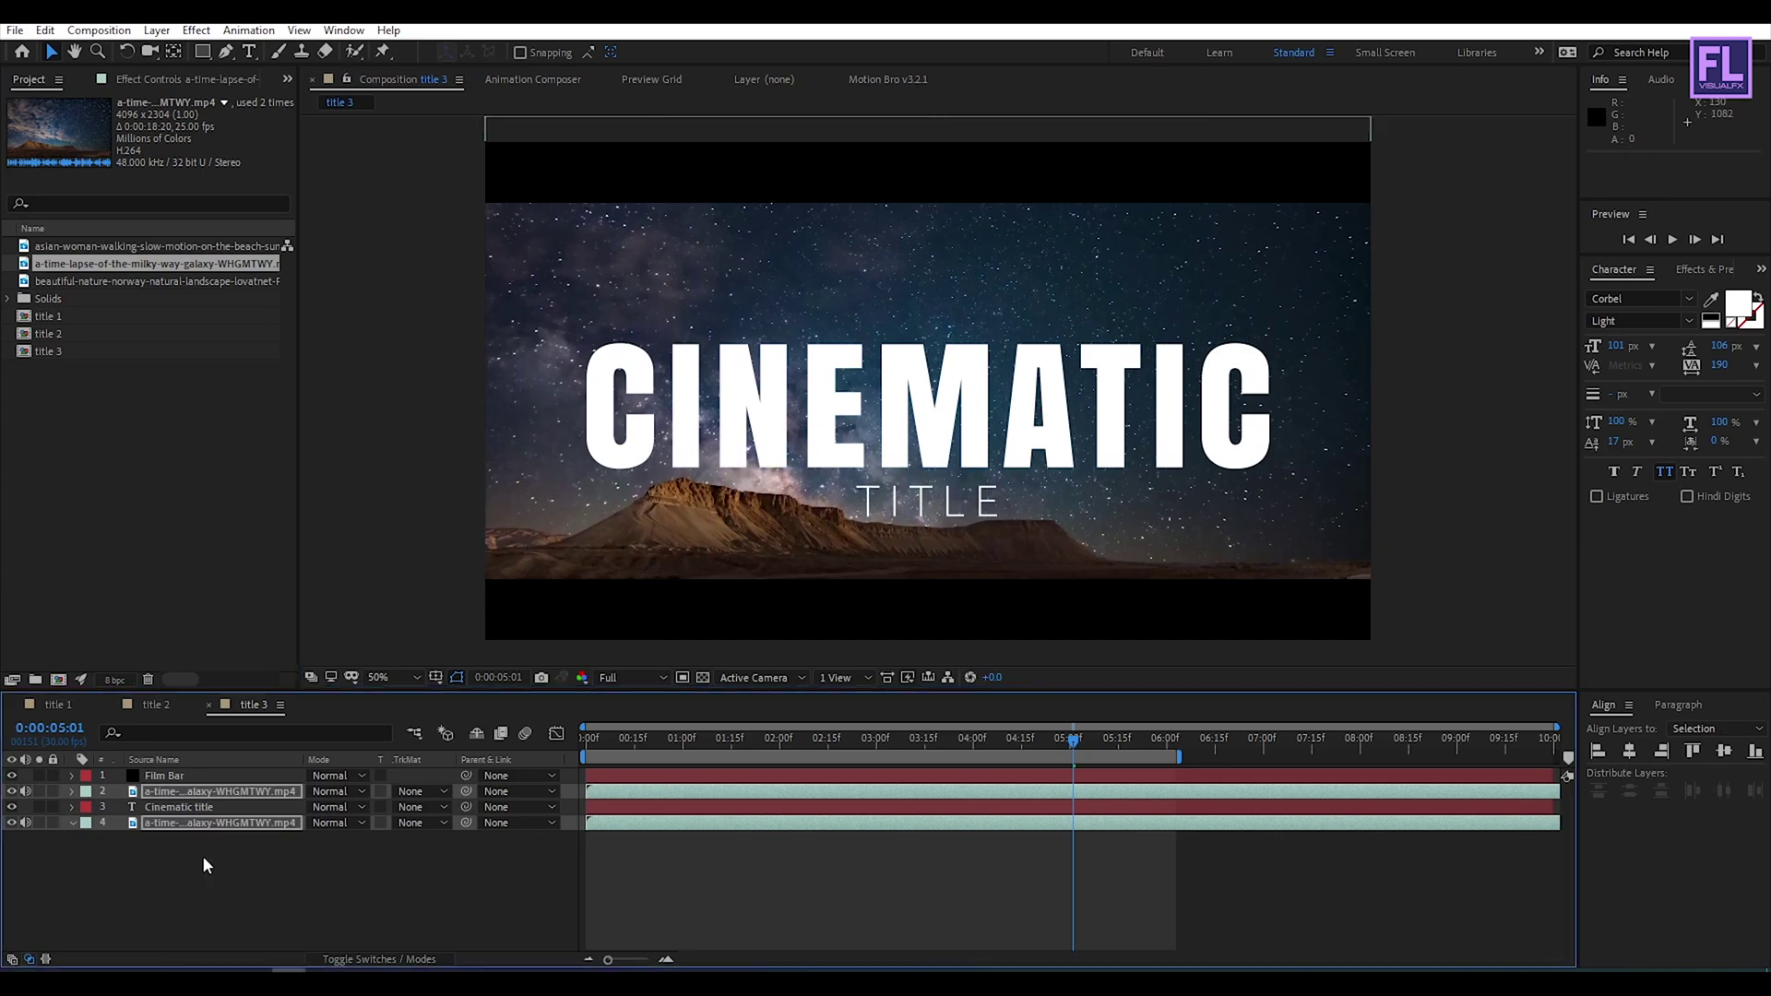
# Step: Raise the Cinematic title layer's Position keyframe at 0:00:05:01 to 959.2, 660.5 and preview title 3 from the start
pyautogui.click(210, 808)
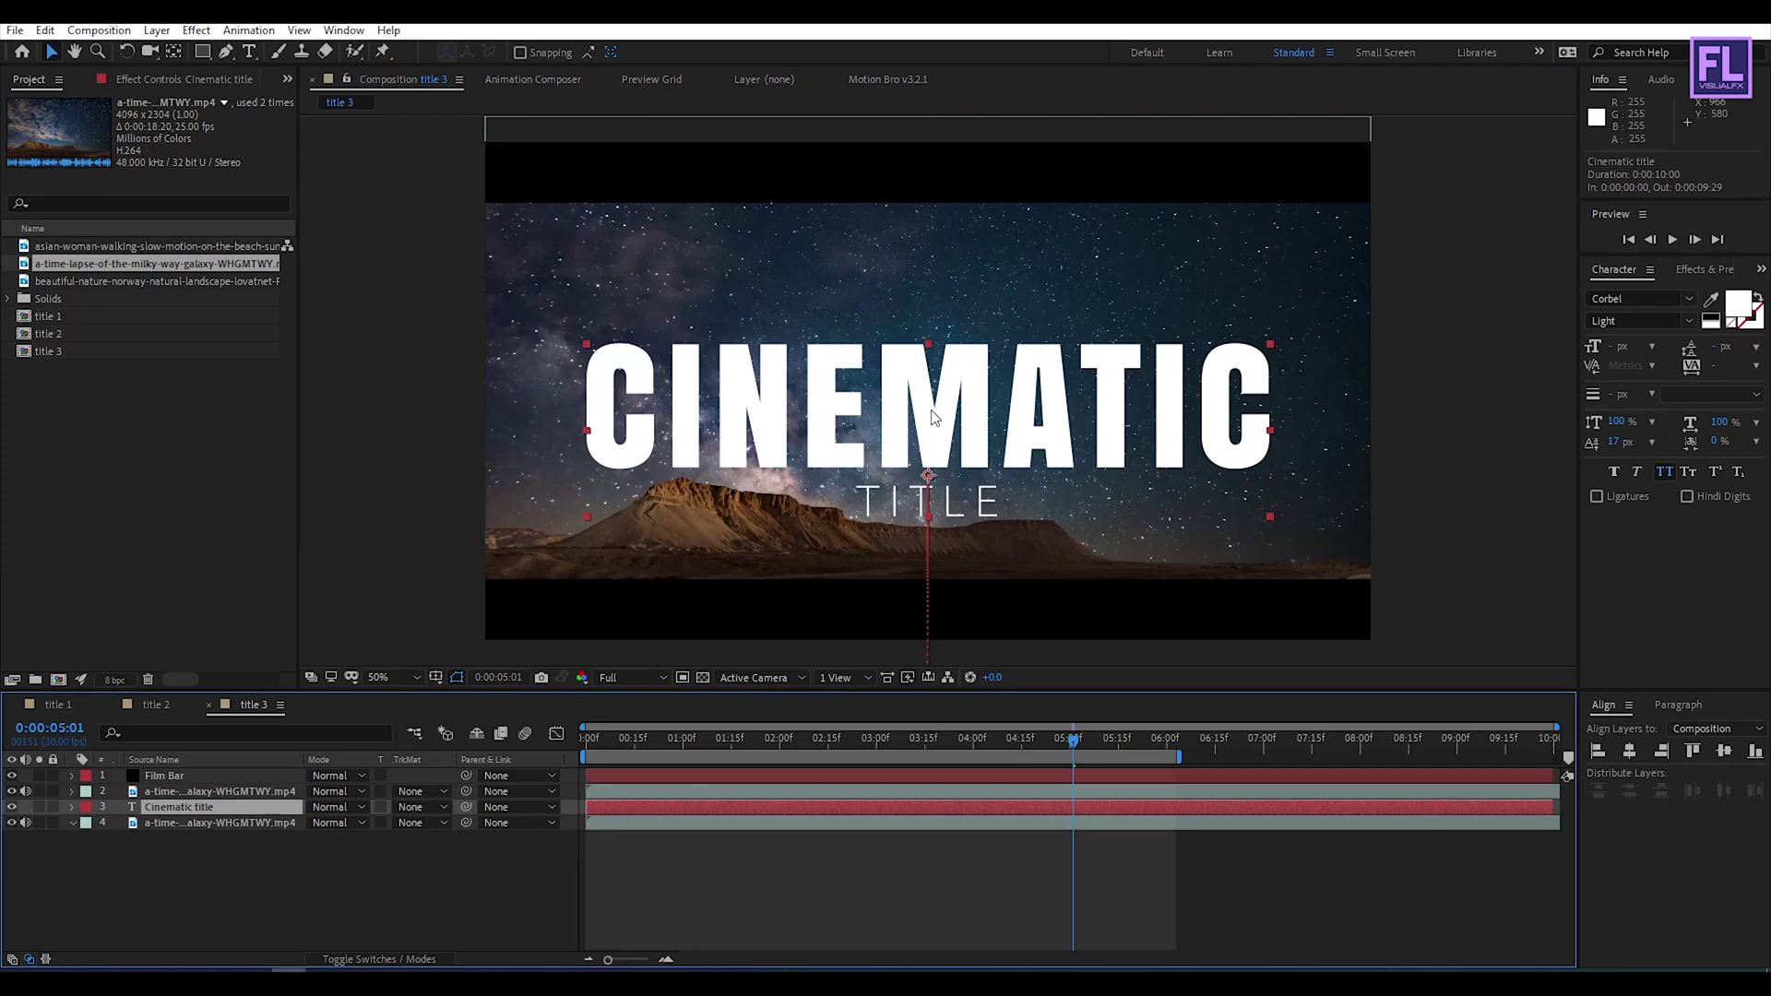
pyautogui.press('u')
pyautogui.hotkey('shift', 'Up')
pyautogui.hotkey('shift', 'Up')
pyautogui.hotkey('shift', 'Up')
pyautogui.hotkey('shift', 'Up')
pyautogui.hotkey('shift', 'Up')
pyautogui.hotkey('shift', 'Up')
pyautogui.hotkey('shift', 'Up')
pyautogui.hotkey('shift', 'Up')
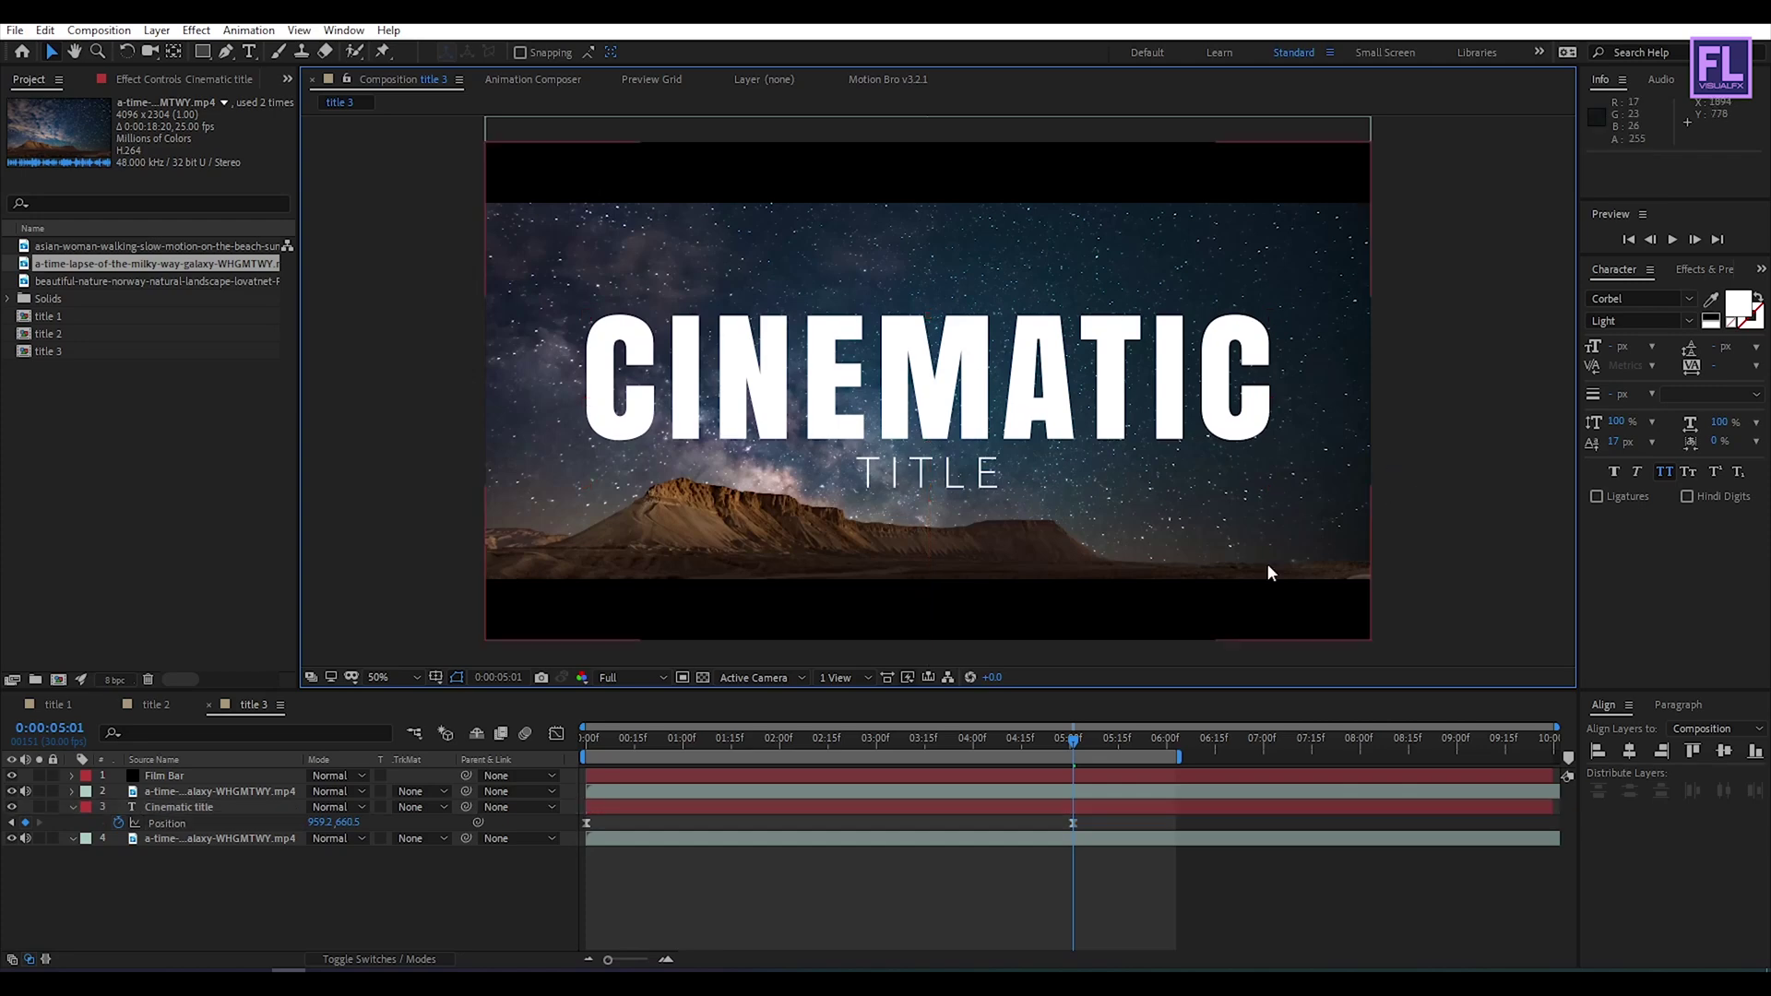
pyautogui.moveTo(1036, 743); pyautogui.dragTo(350, 846)
pyautogui.press('space')
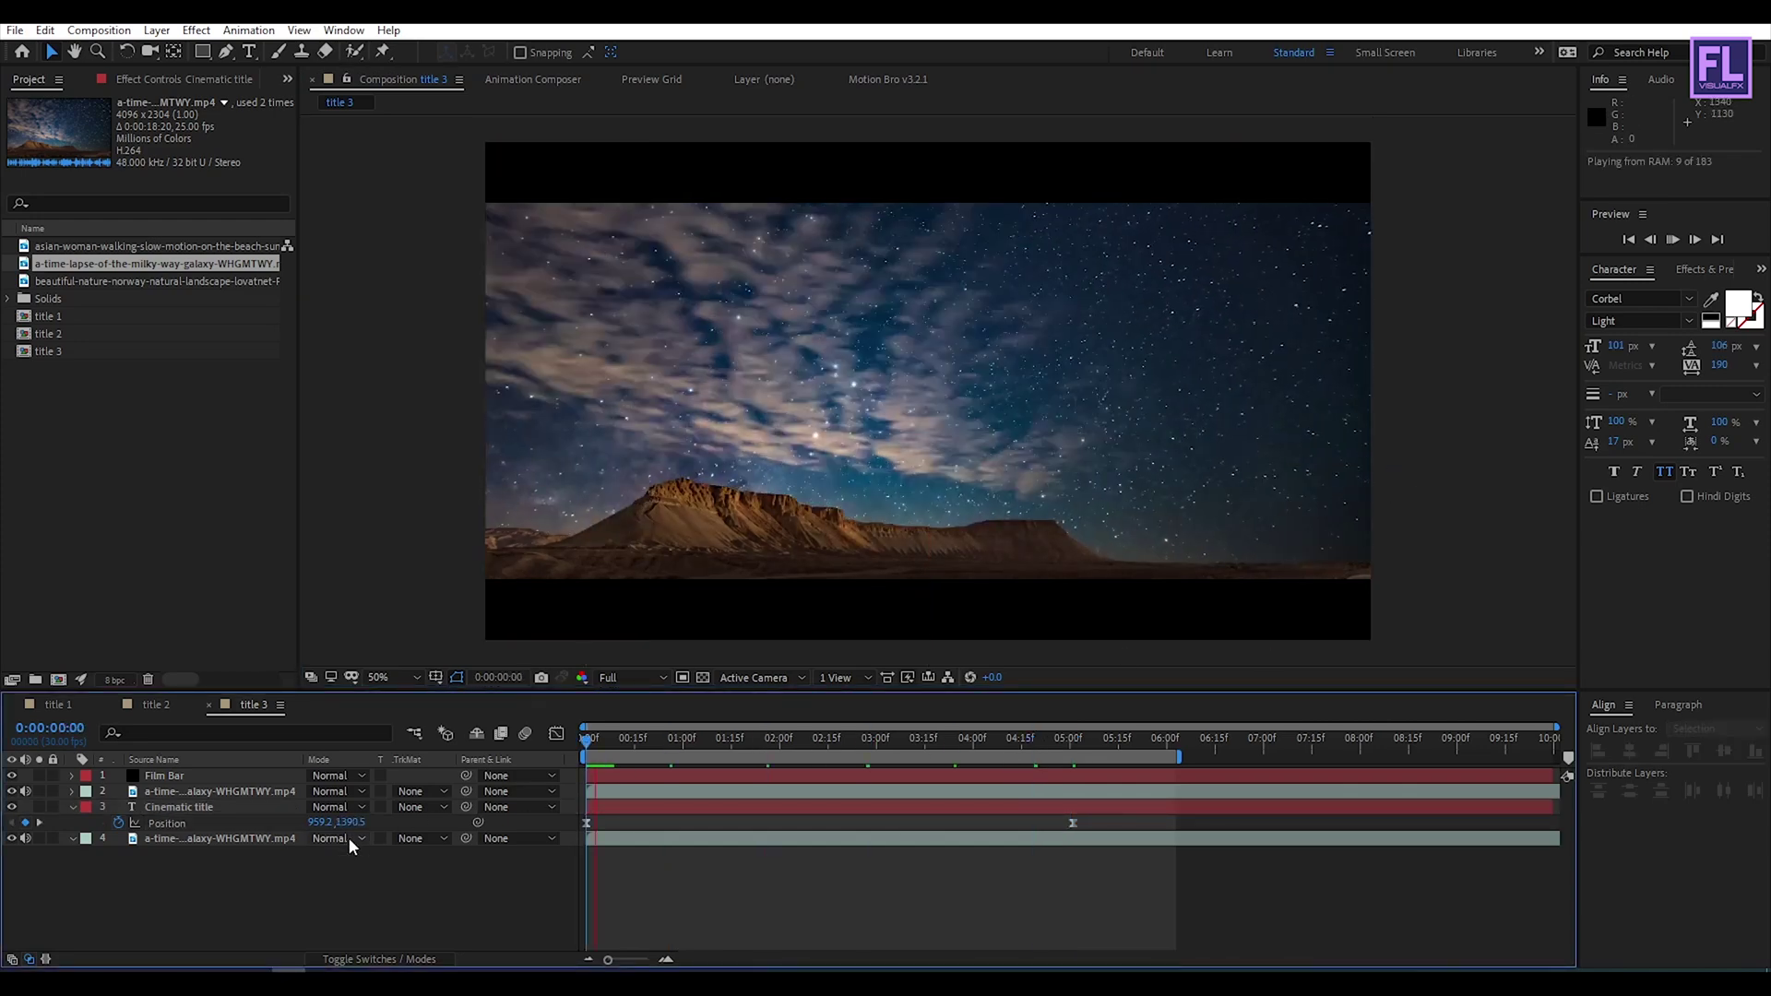